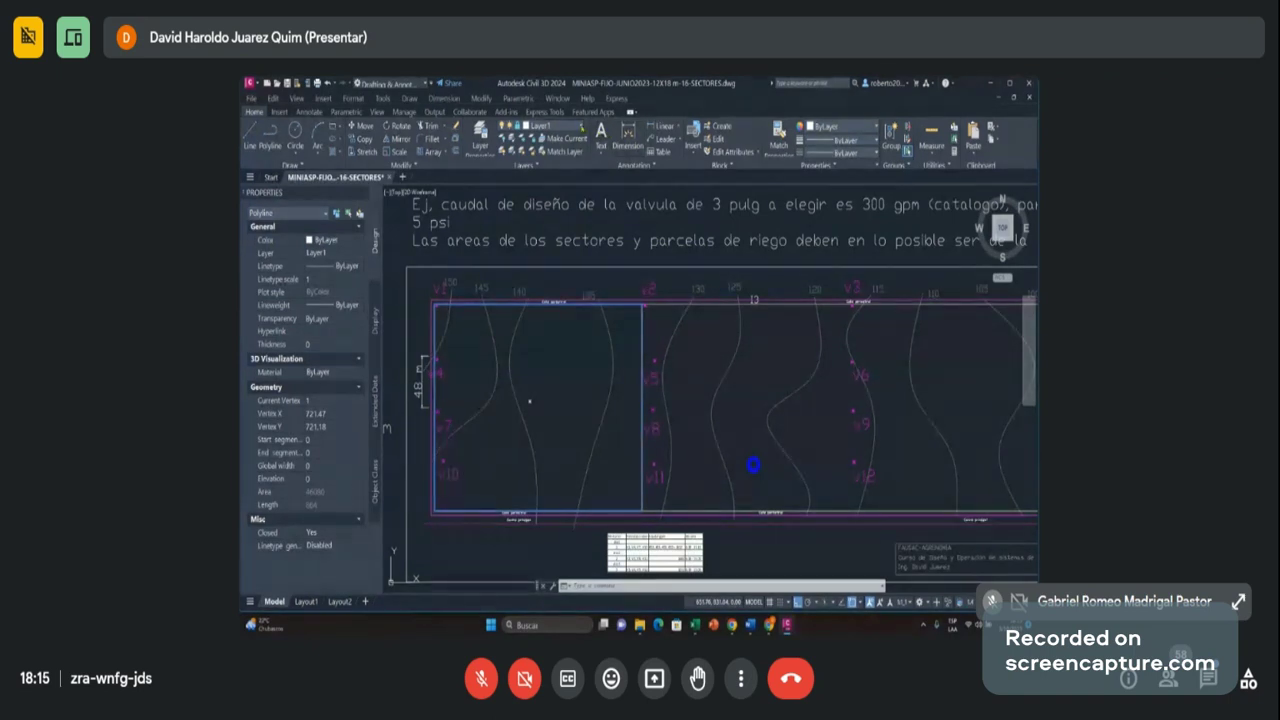
Step: Turn off Layer1 to hide the sector rectangle and make Poligono the current layer
{"action": "left_click", "coordinate": [540, 126]}
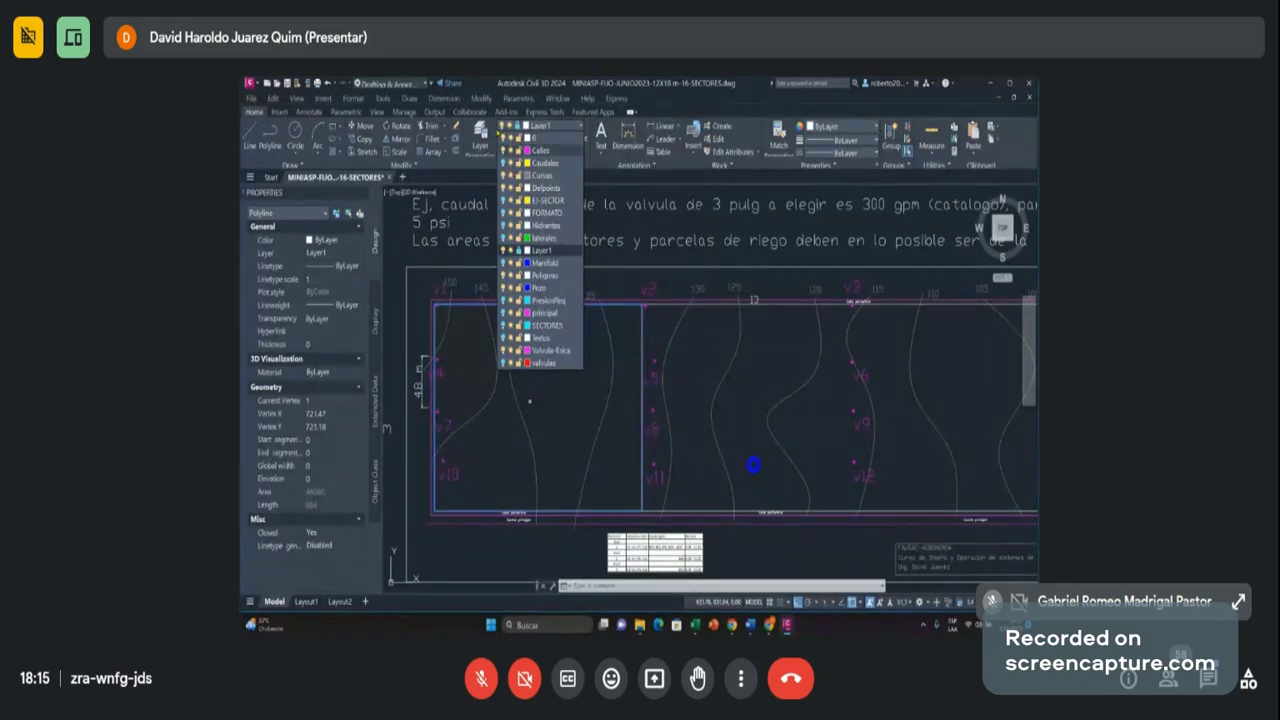
{"action": "key", "text": "Escape"}
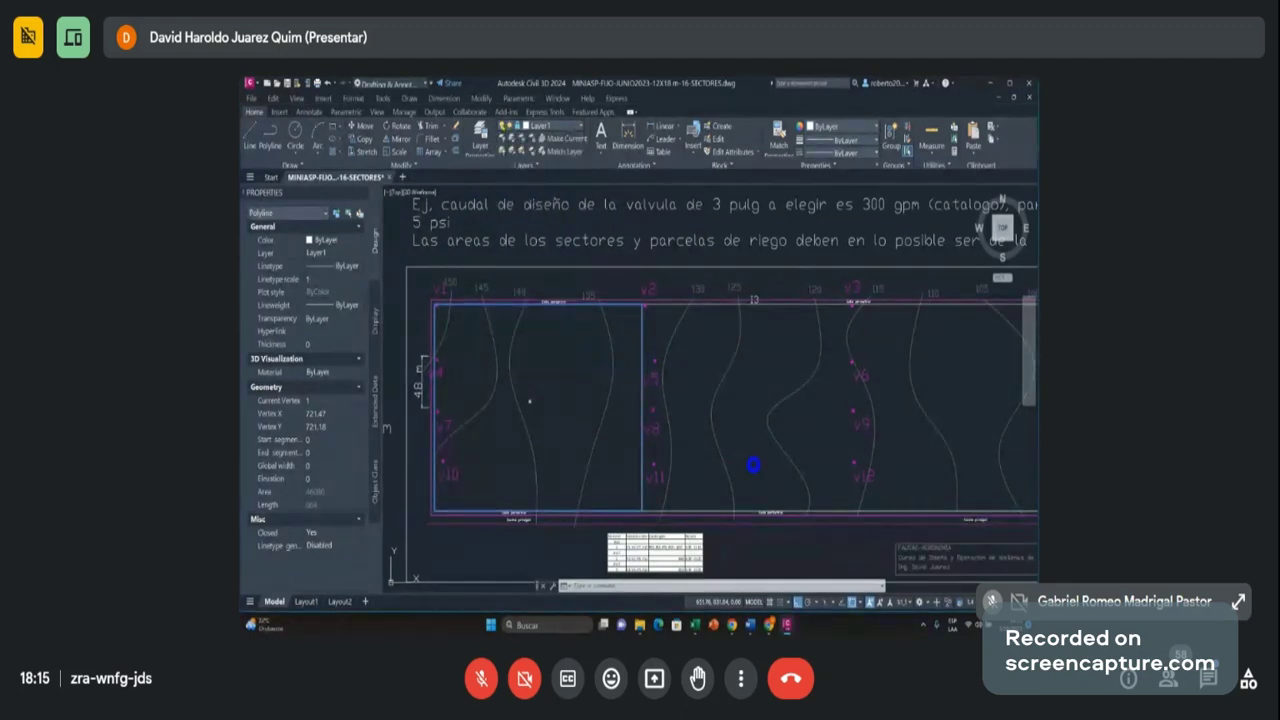
{"action": "left_click", "coordinate": [560, 127]}
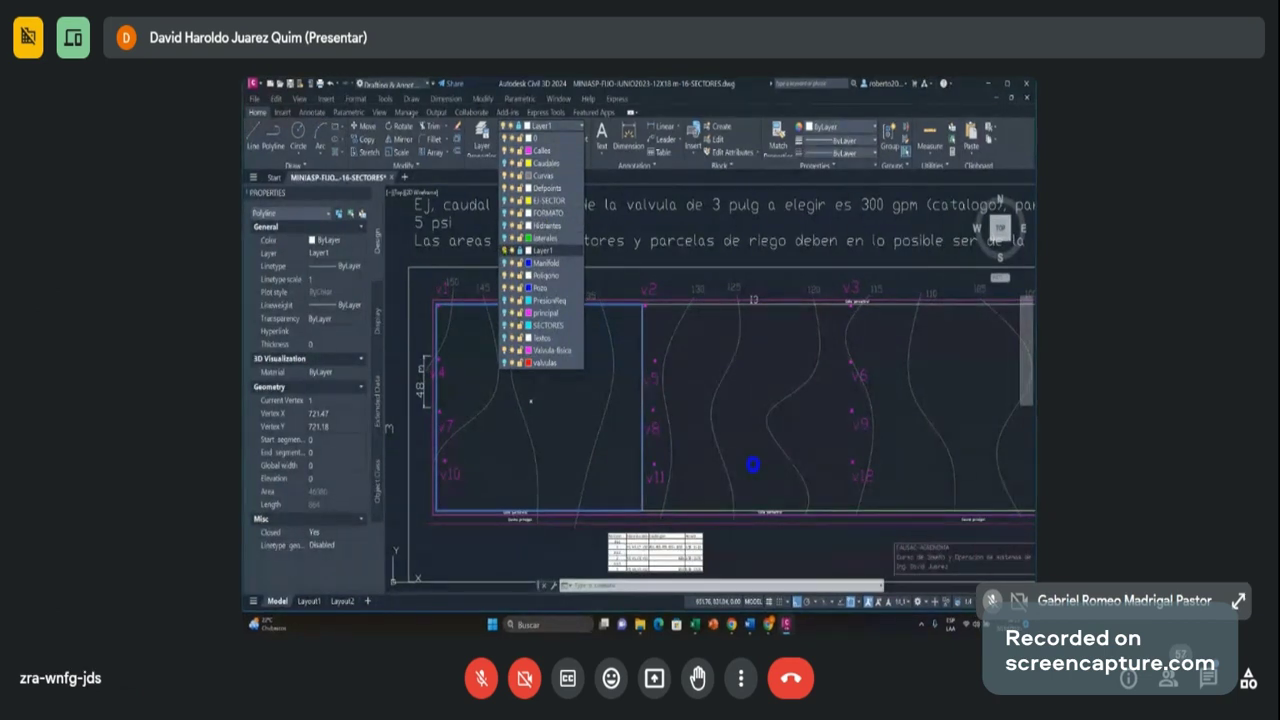
{"action": "left_click", "coordinate": [540, 250]}
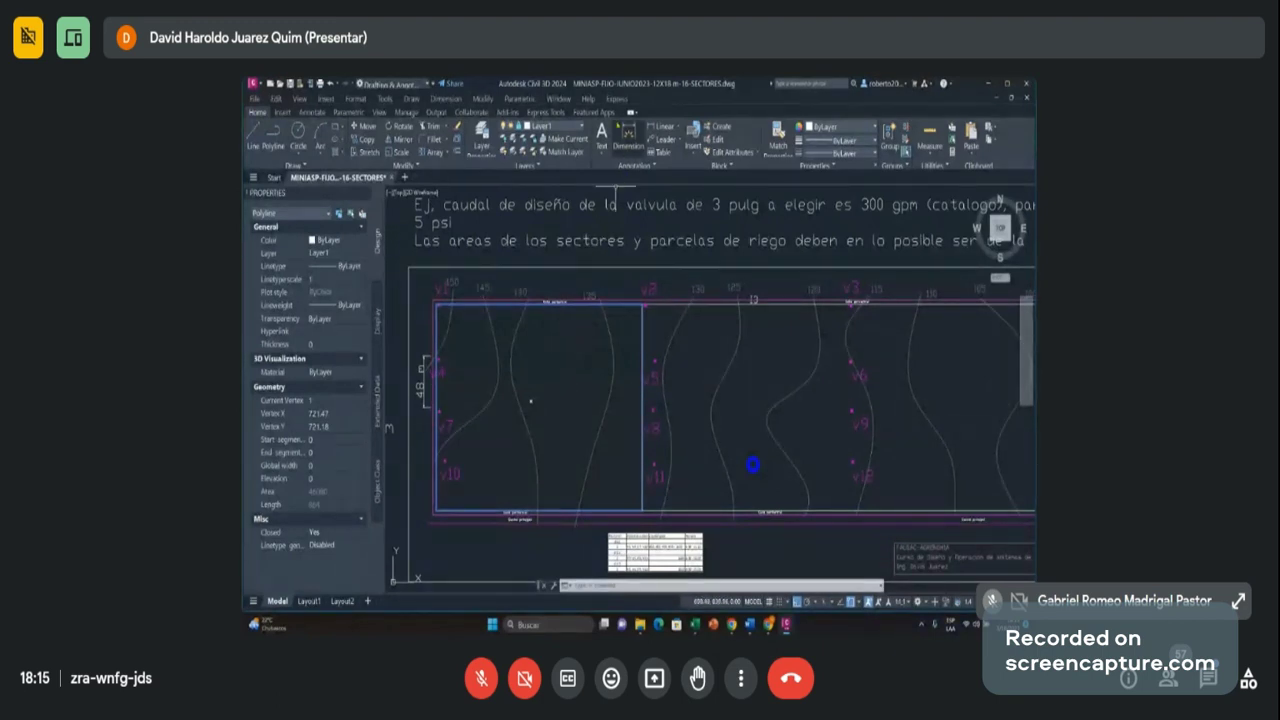
{"action": "left_click", "coordinate": [545, 126]}
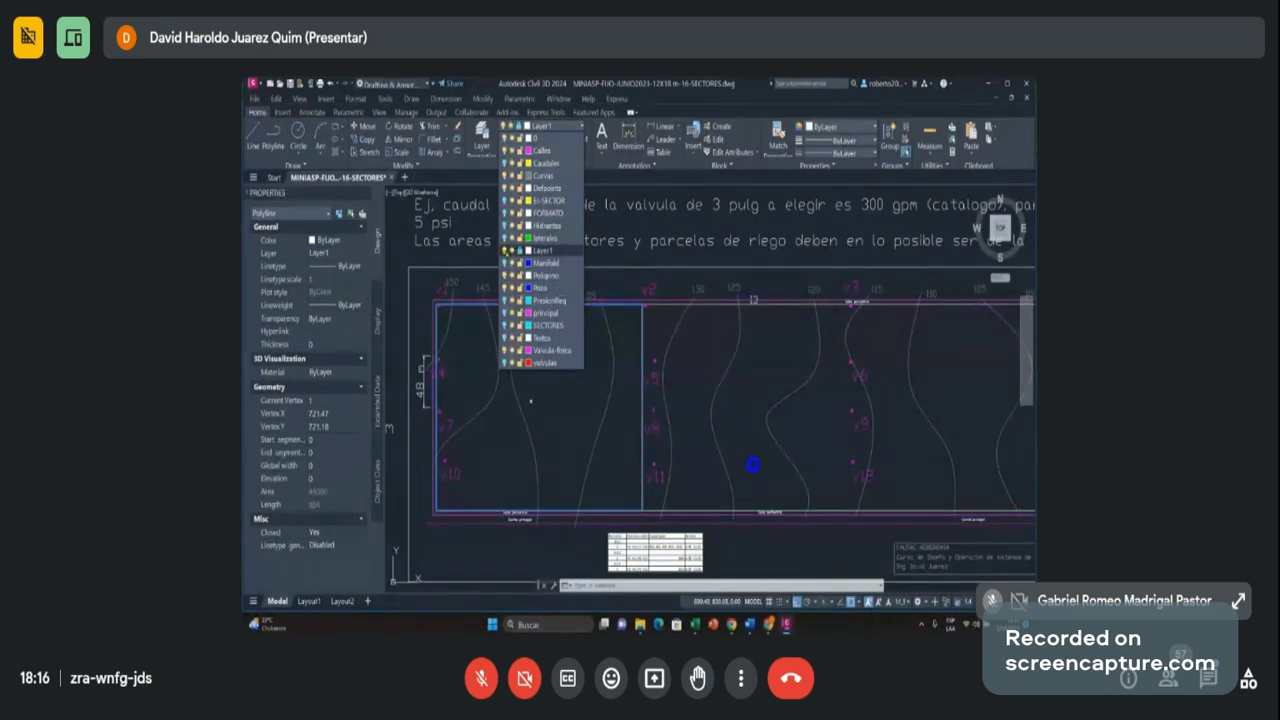
{"action": "left_click", "coordinate": [545, 275]}
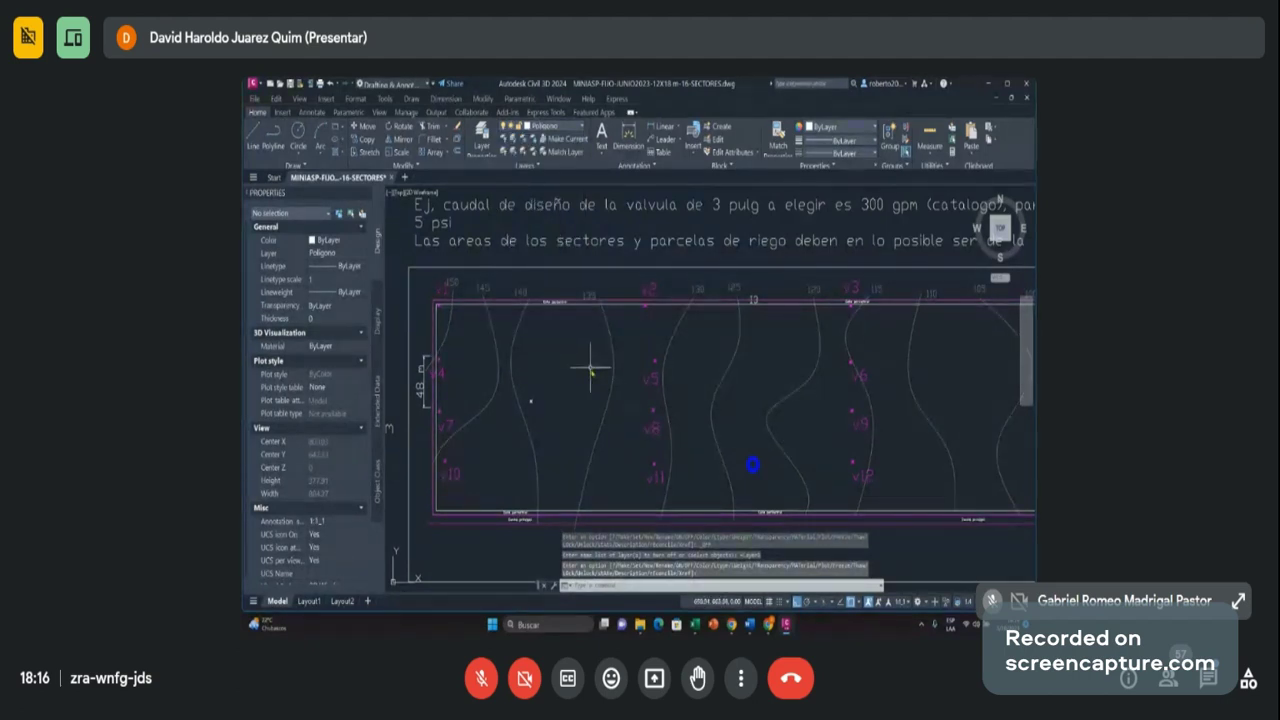
Step: Turn off the layer of the v1–v12 valve labels and the layer holding the blue circle inside the field
{"action": "left_click", "coordinate": [651, 377]}
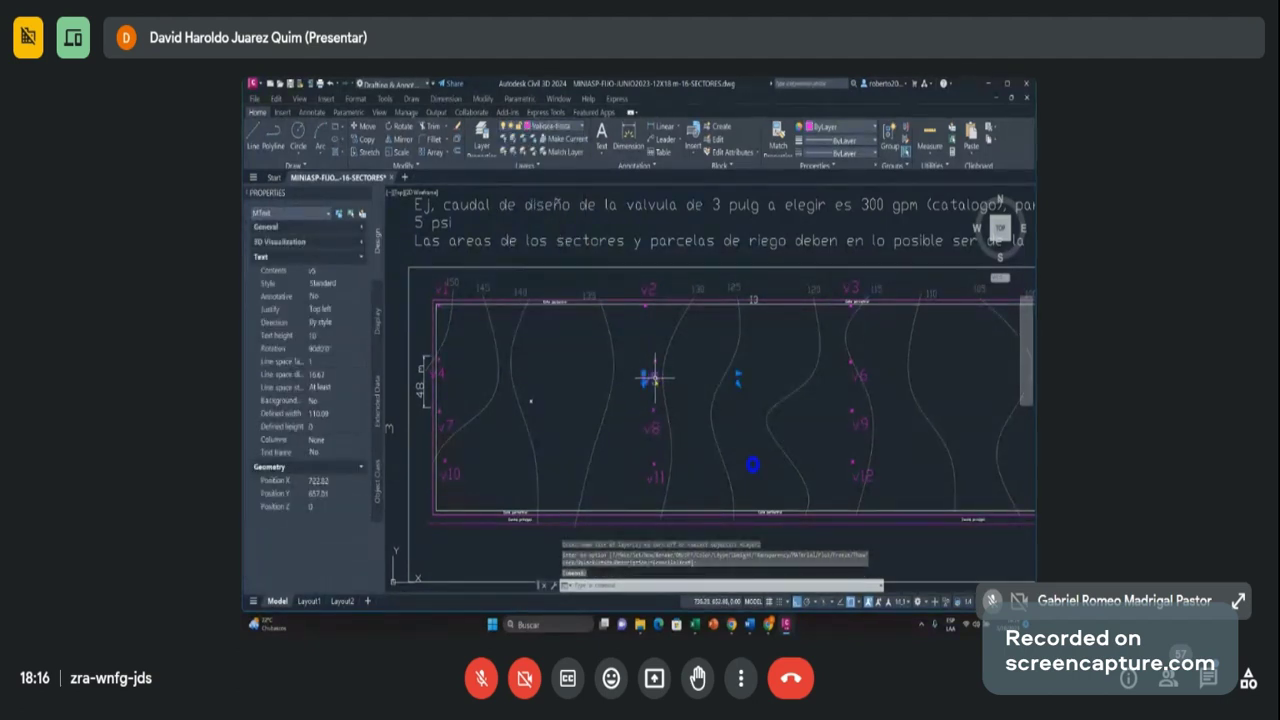
{"action": "key", "text": "Escape"}
{"action": "left_click", "coordinate": [540, 126]}
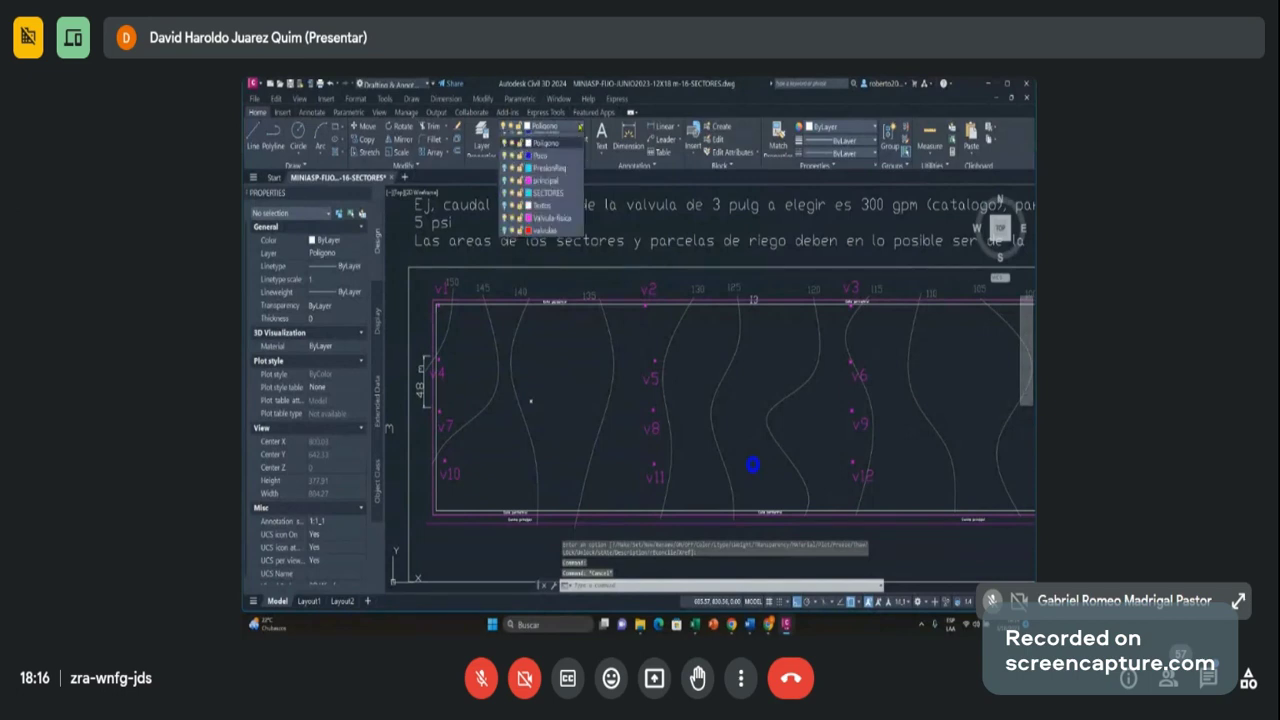
{"action": "left_click", "coordinate": [505, 350]}
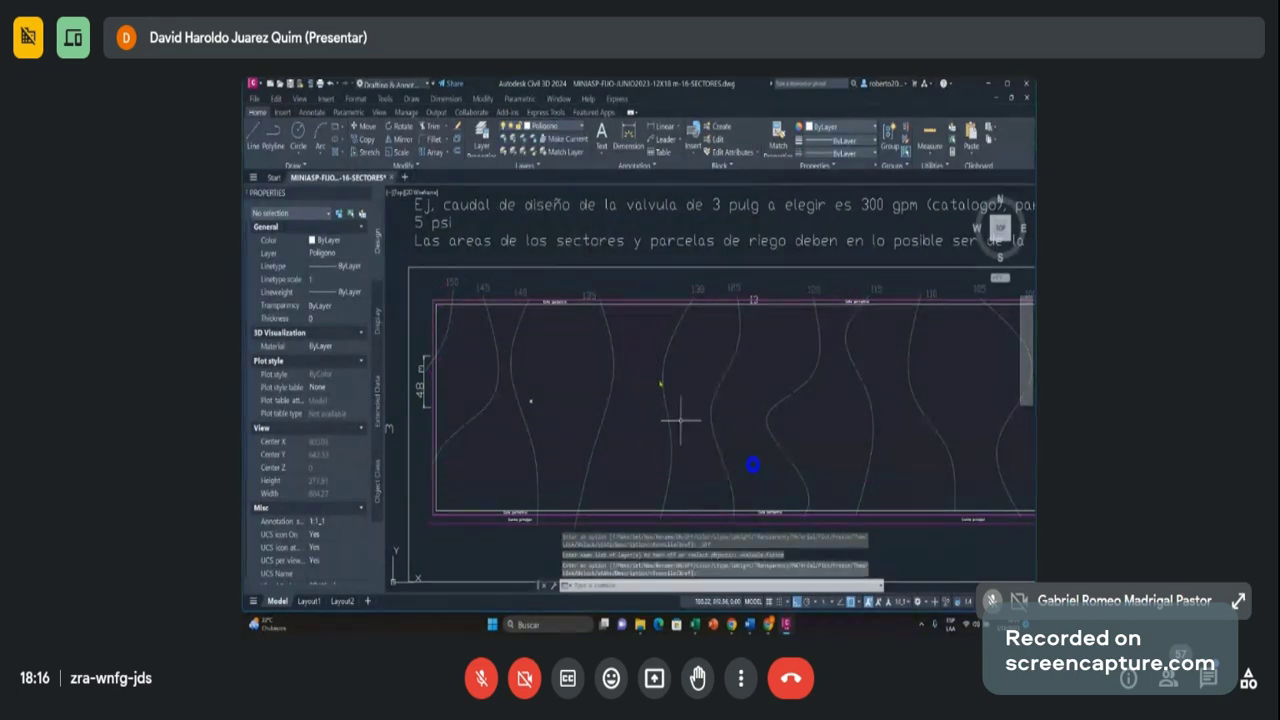
{"action": "left_click", "coordinate": [580, 127]}
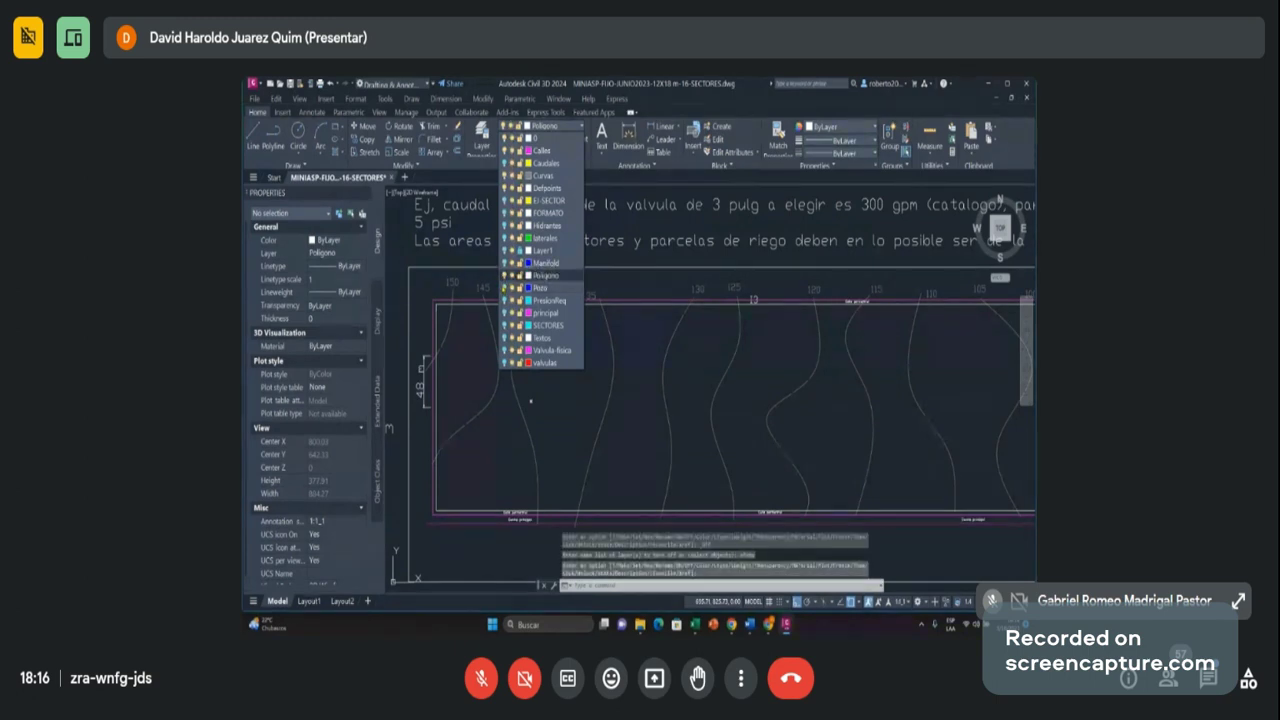
{"action": "left_click", "coordinate": [632, 257]}
Step: View the whole field polygon with its contour lines and switch to the D-Agron-ASP-FIJO-JUNIO-23 workbook in Excel
{"action": "scroll", "coordinate": [631, 290], "scroll_direction": "down", "scroll_amount": 4}
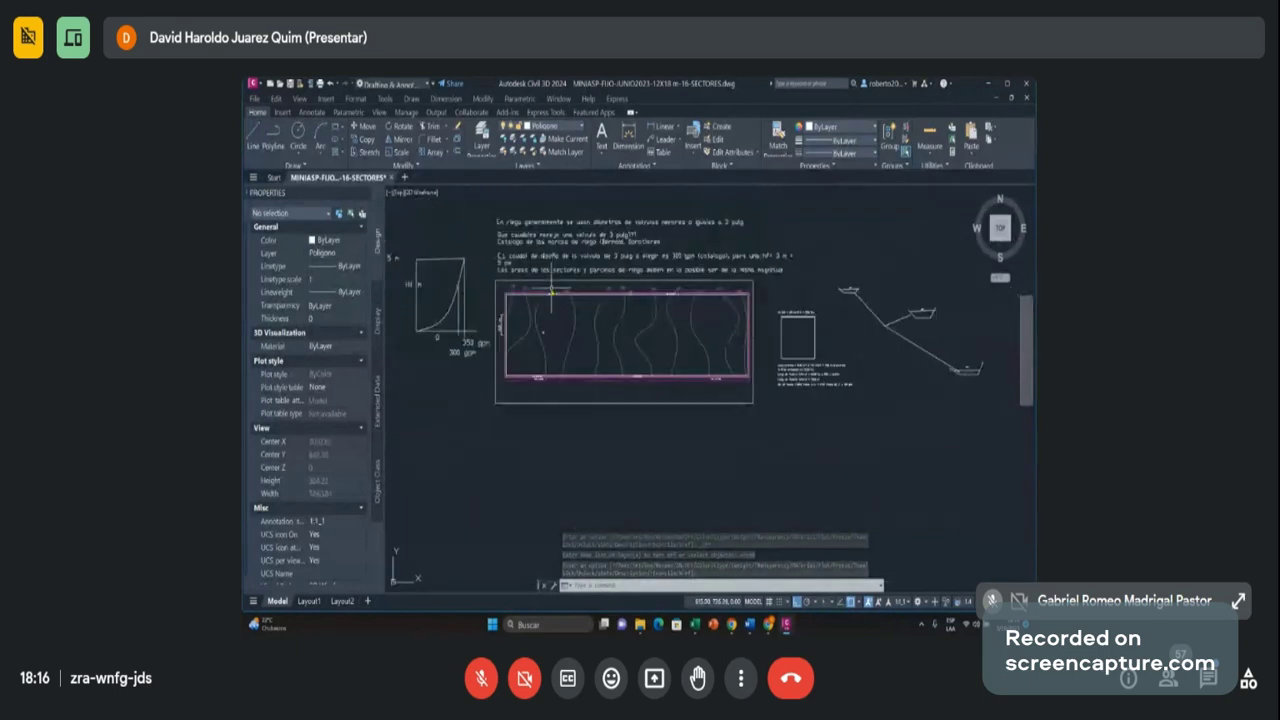
{"action": "scroll", "coordinate": [630, 300], "scroll_direction": "up", "scroll_amount": 2}
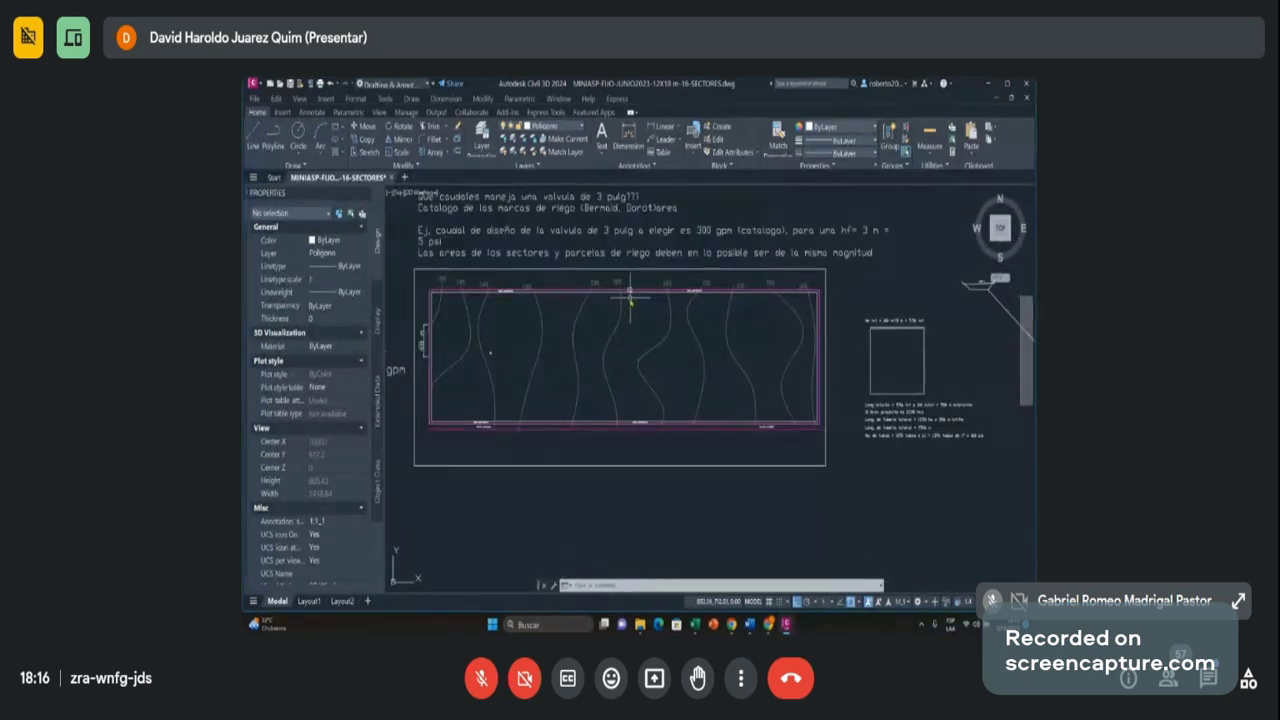
{"action": "scroll", "coordinate": [630, 295], "scroll_direction": "up", "scroll_amount": 3}
{"action": "scroll", "coordinate": [653, 300], "scroll_direction": "down", "scroll_amount": 3}
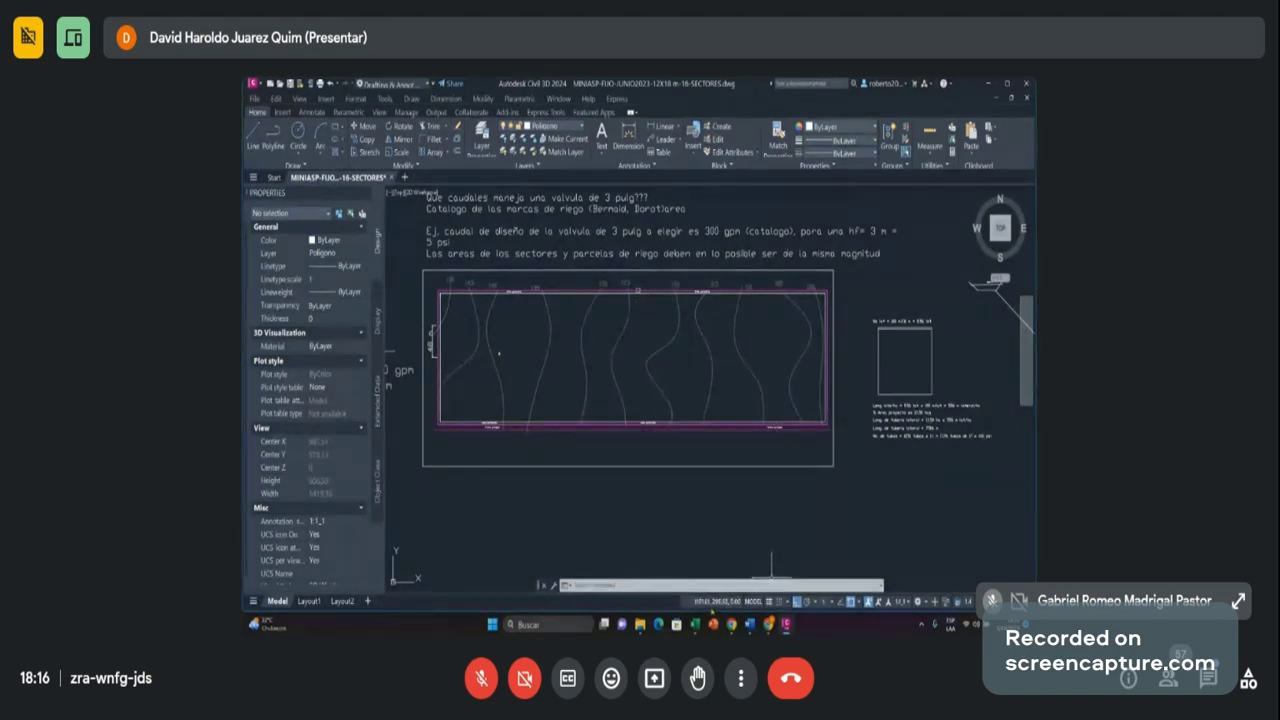
{"action": "mouse_move", "coordinate": [703, 620]}
{"action": "left_click", "coordinate": [700, 585]}
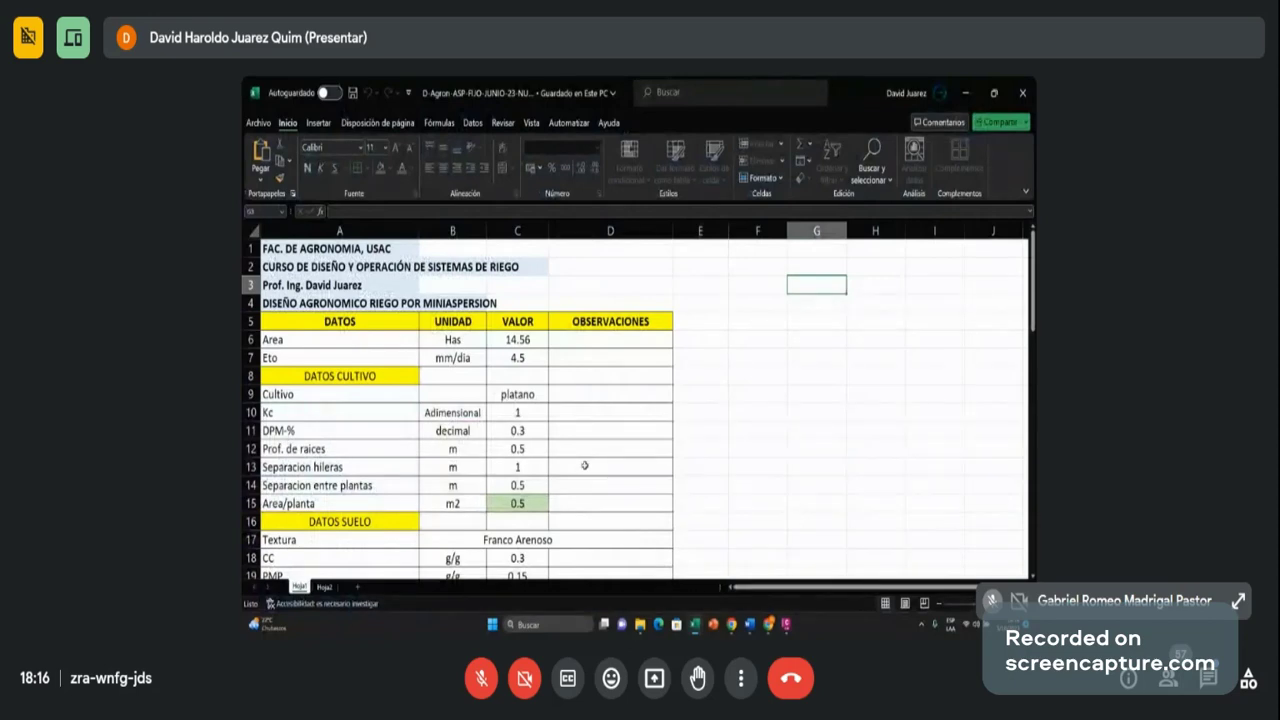
Step: Examine the area, Eto and DATOS CULTIVO values in column C, from Area down to Area/planta
{"action": "left_click", "coordinate": [522, 341]}
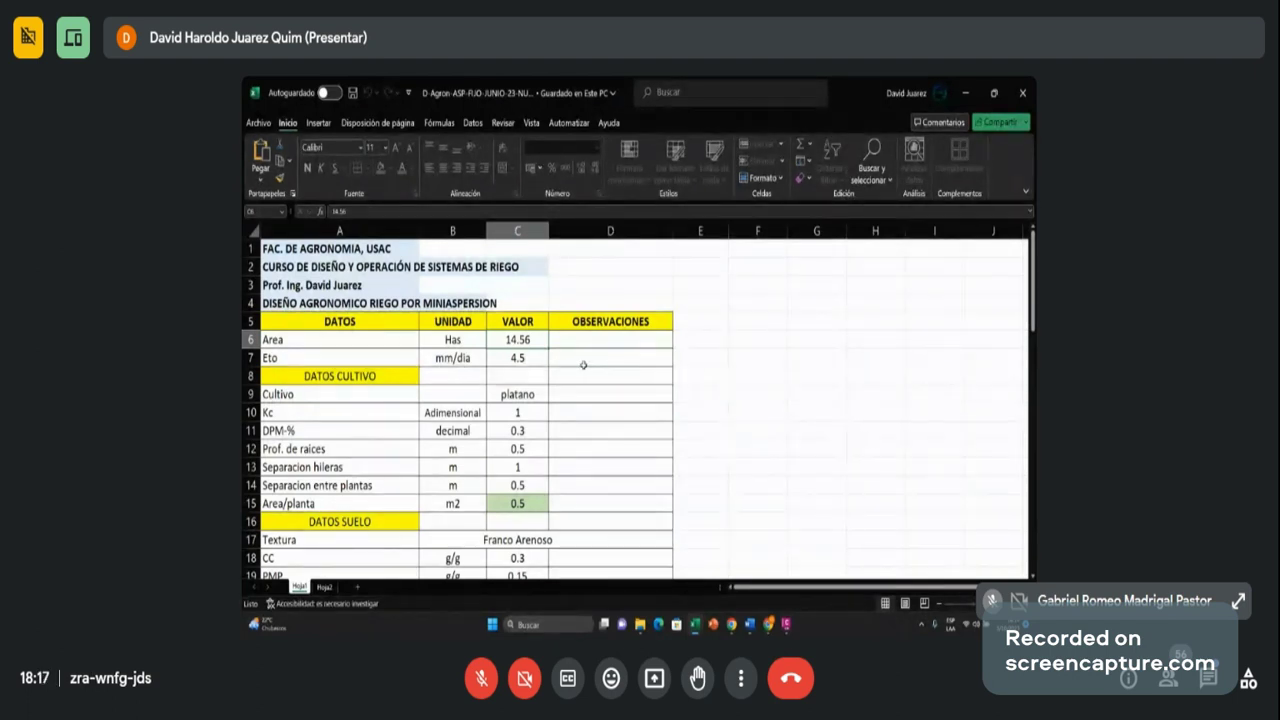
{"action": "left_click", "coordinate": [530, 360]}
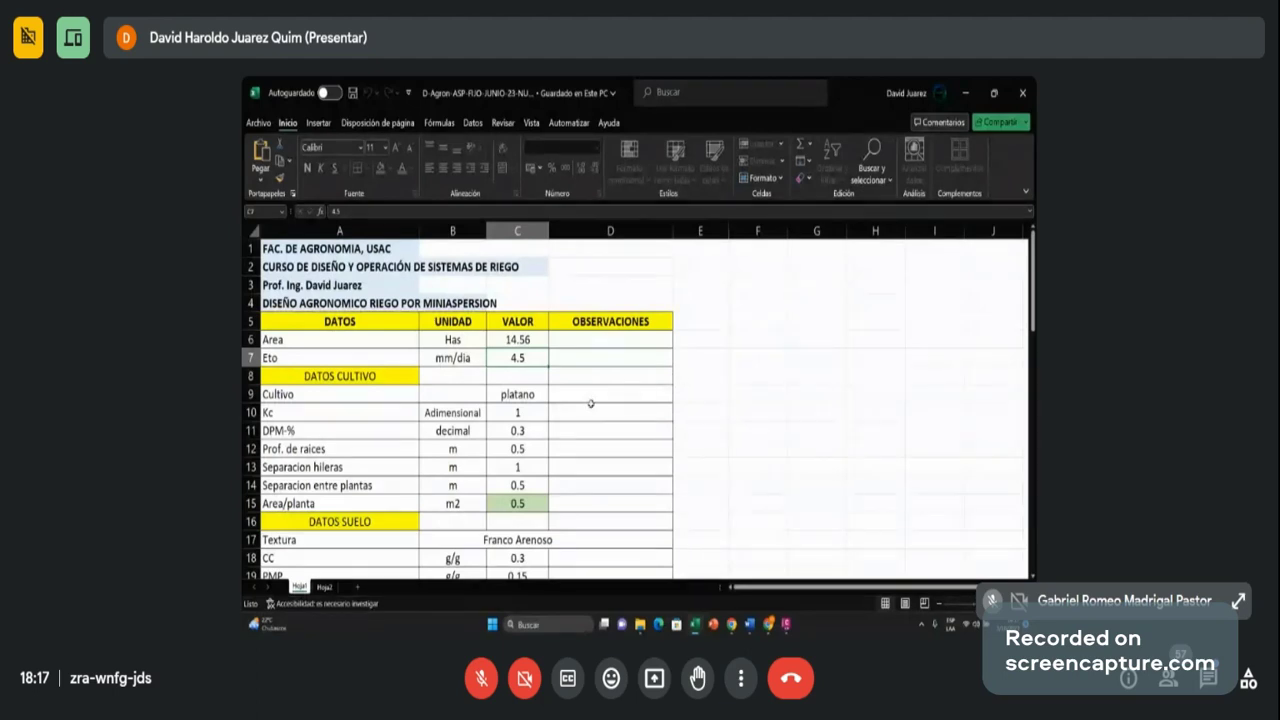
{"action": "left_click", "coordinate": [530, 403]}
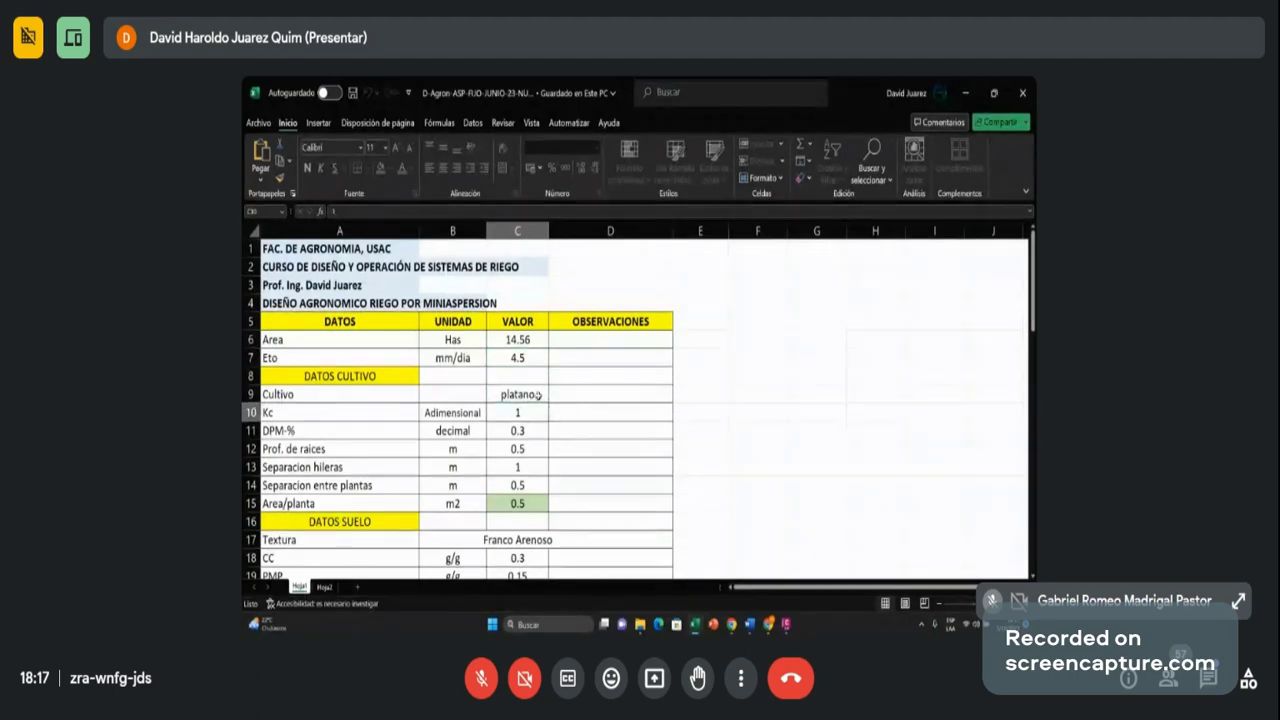
{"action": "left_click", "coordinate": [537, 396]}
{"action": "left_click", "coordinate": [531, 412]}
{"action": "left_click", "coordinate": [516, 430]}
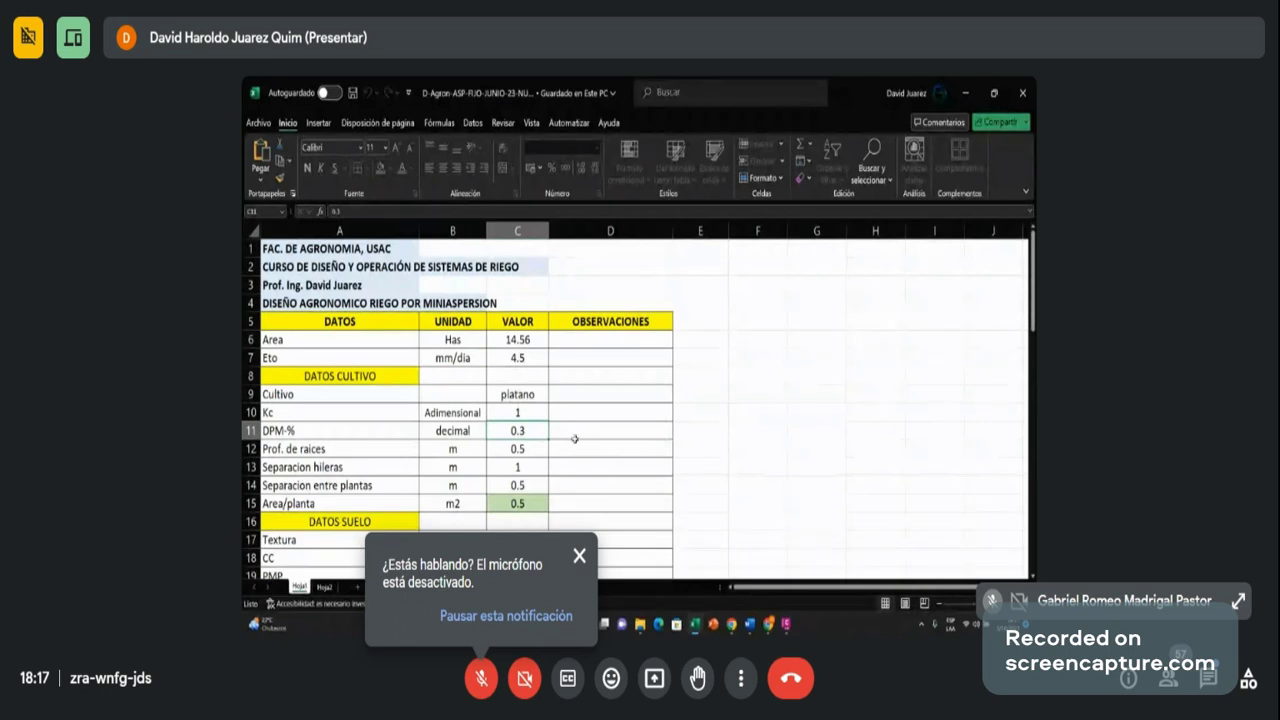
{"action": "left_click", "coordinate": [531, 450]}
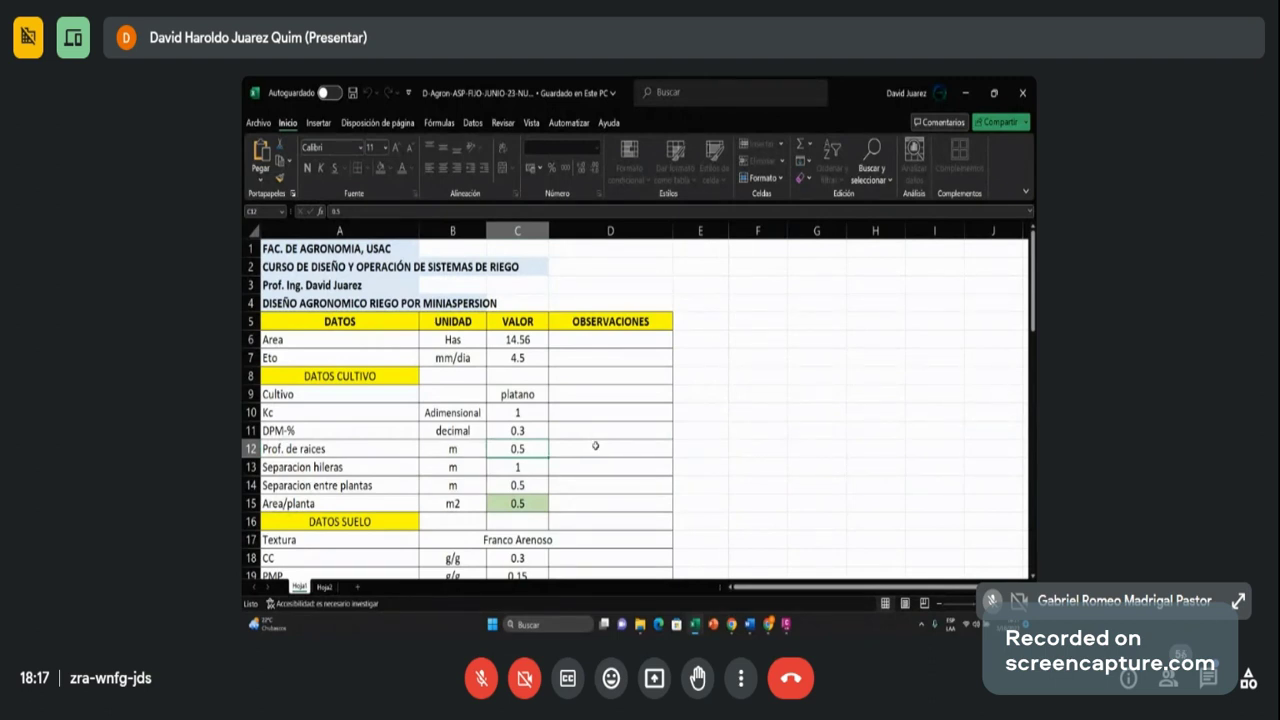
{"action": "left_click", "coordinate": [539, 467]}
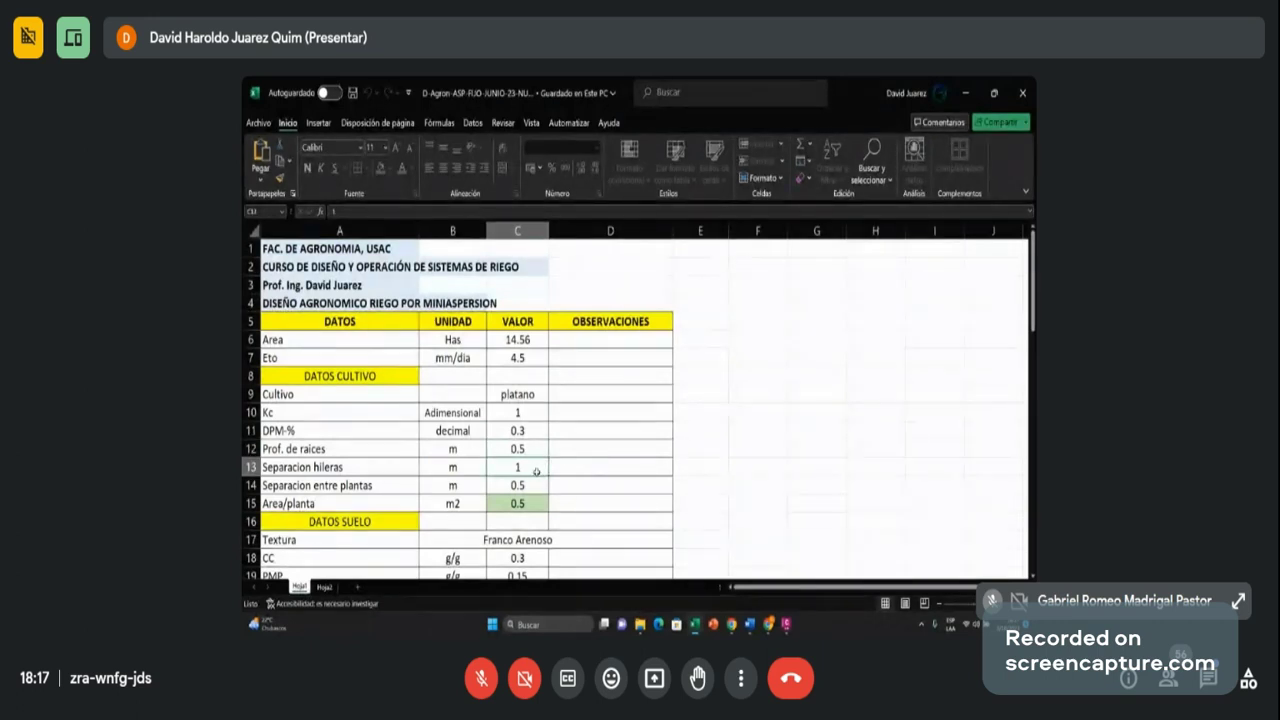
{"action": "left_click", "coordinate": [534, 482]}
{"action": "left_click", "coordinate": [535, 501]}
Step: Examine the DATOS SUELO values, from Textura down to Ibasica suelo
{"action": "scroll", "coordinate": [640, 464], "scroll_direction": "down", "scroll_amount": 2}
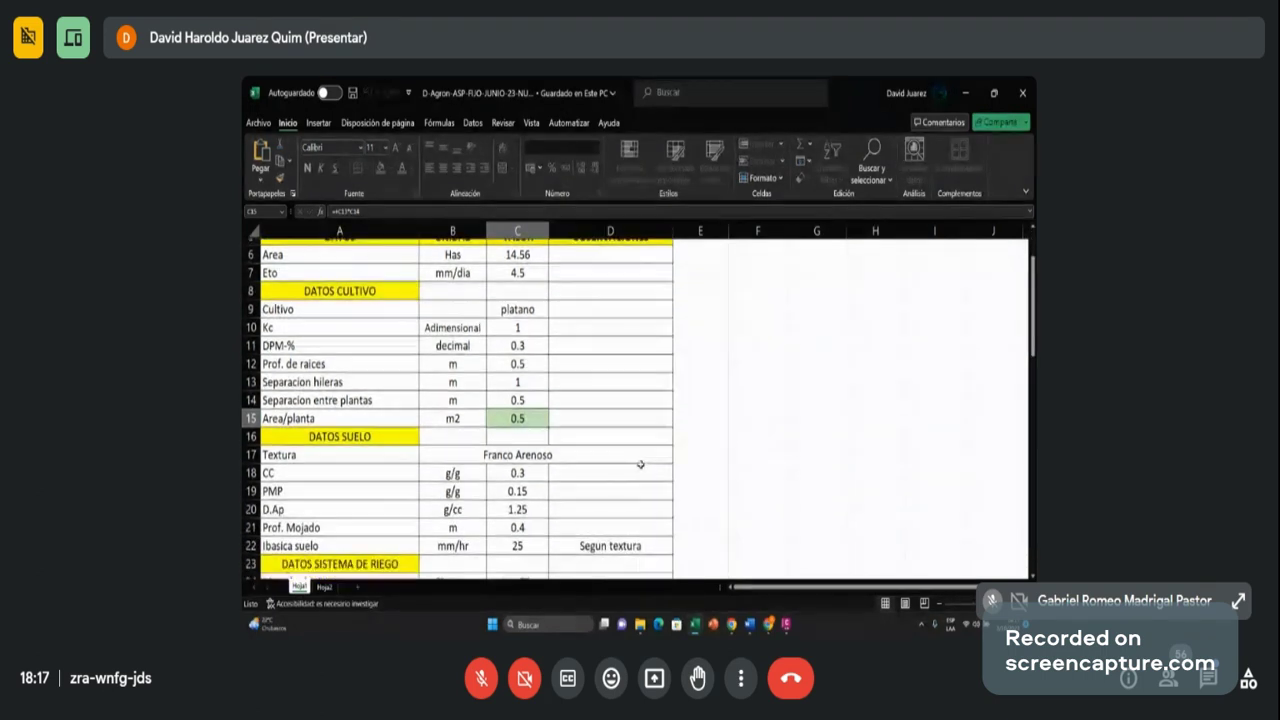
{"action": "scroll", "coordinate": [640, 464], "scroll_direction": "down", "scroll_amount": 1}
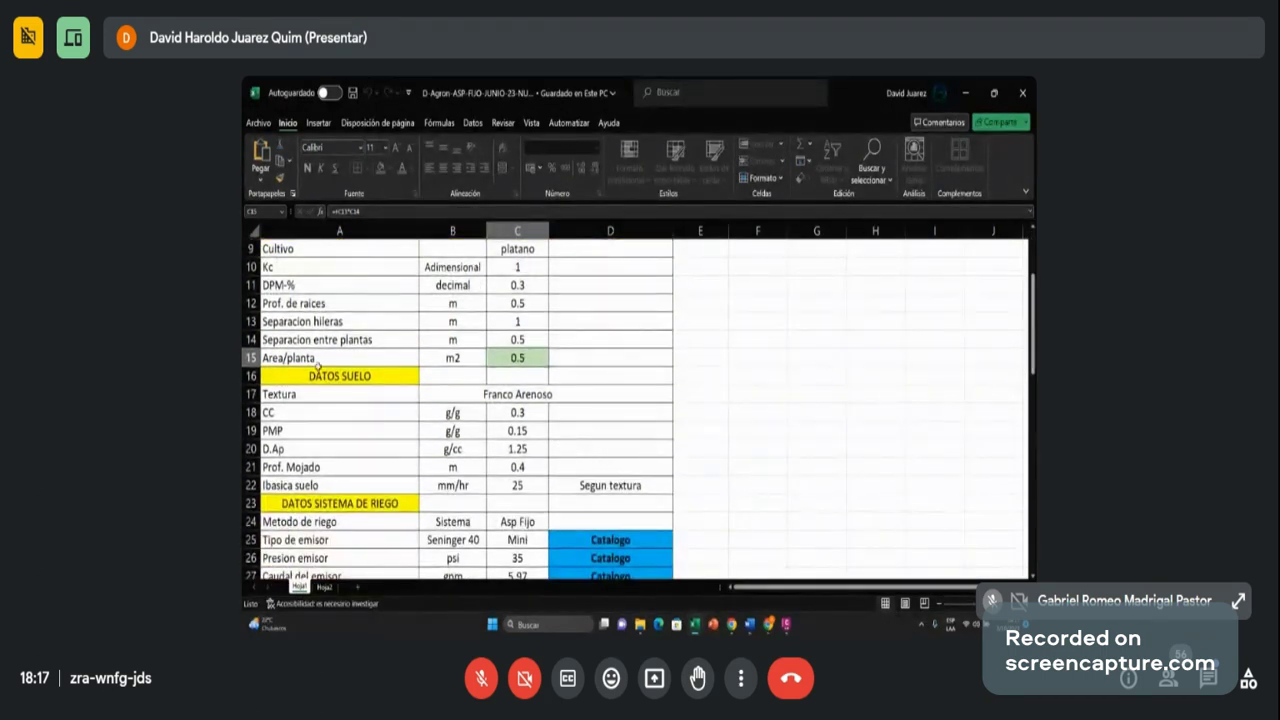
{"action": "left_click", "coordinate": [540, 394]}
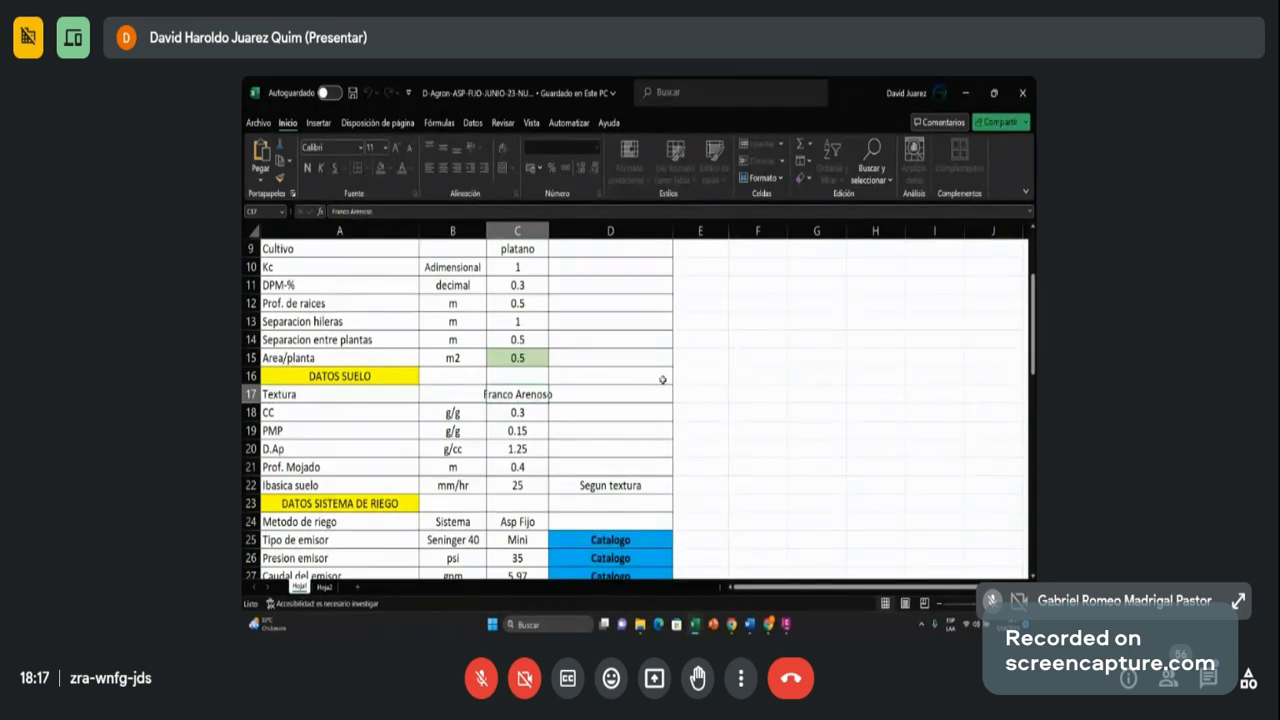
{"action": "left_click", "coordinate": [538, 413]}
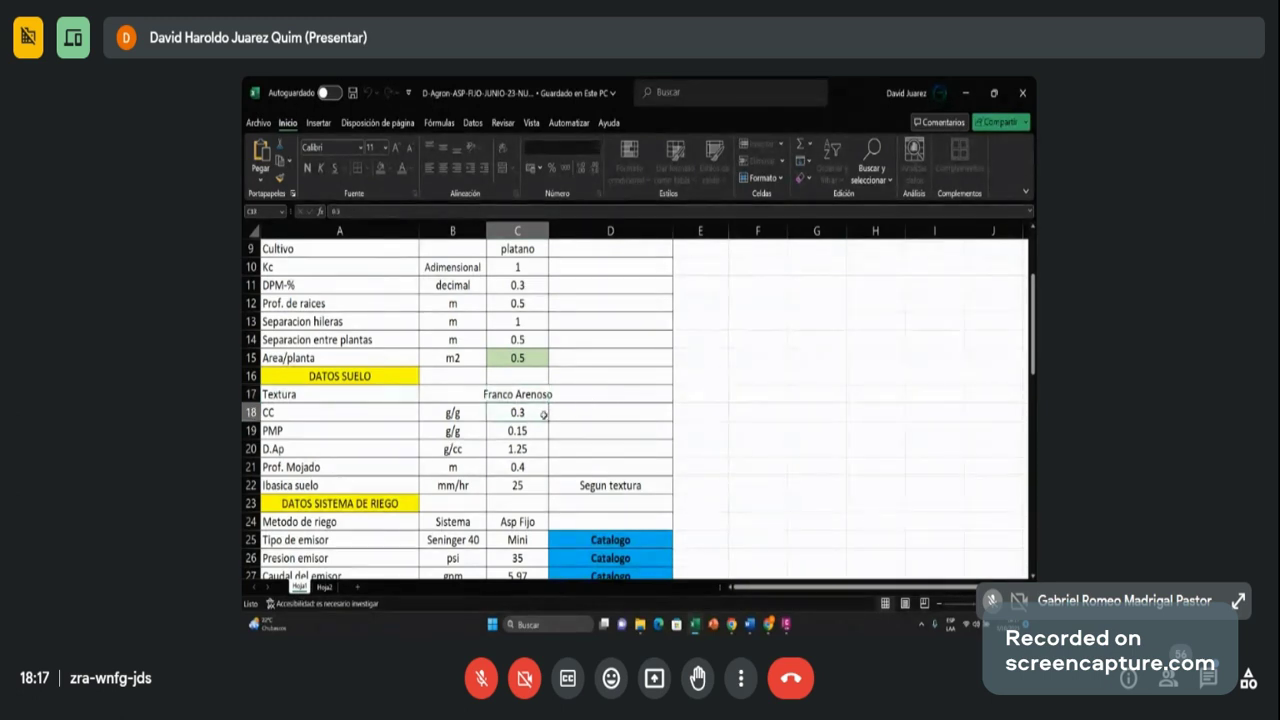
{"action": "left_click", "coordinate": [515, 431]}
{"action": "left_click", "coordinate": [520, 449]}
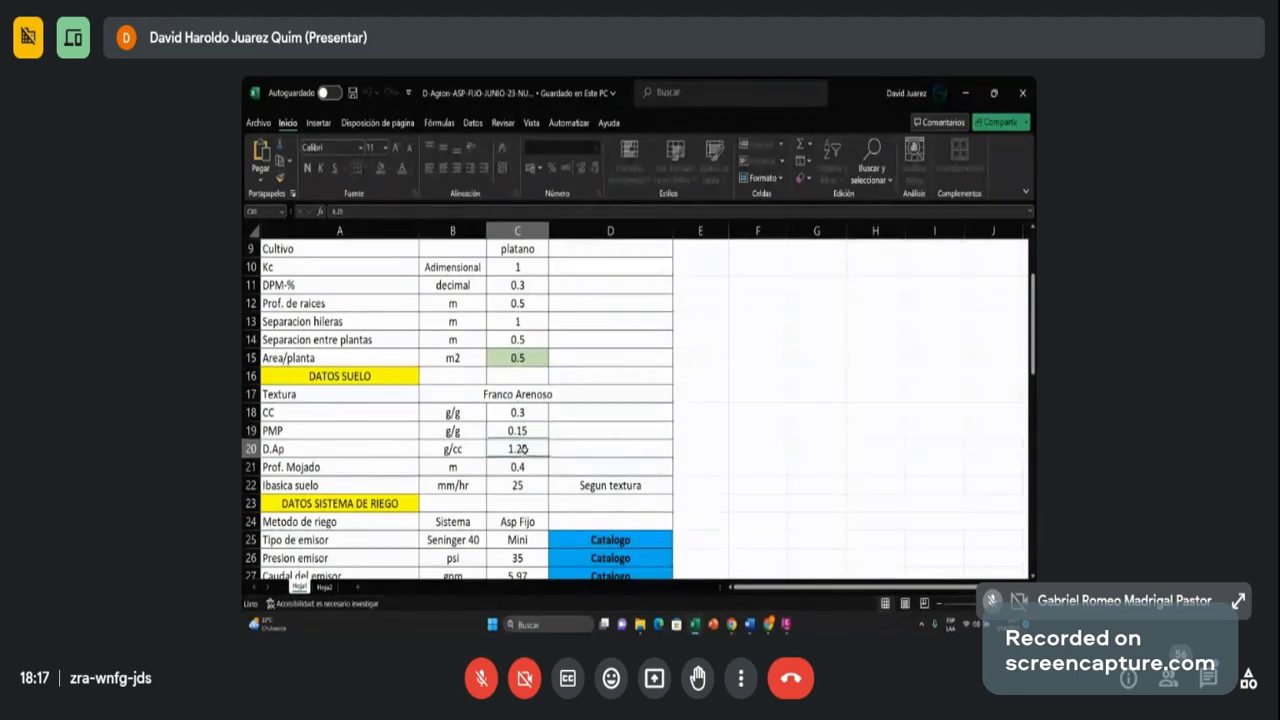
{"action": "left_click", "coordinate": [525, 467]}
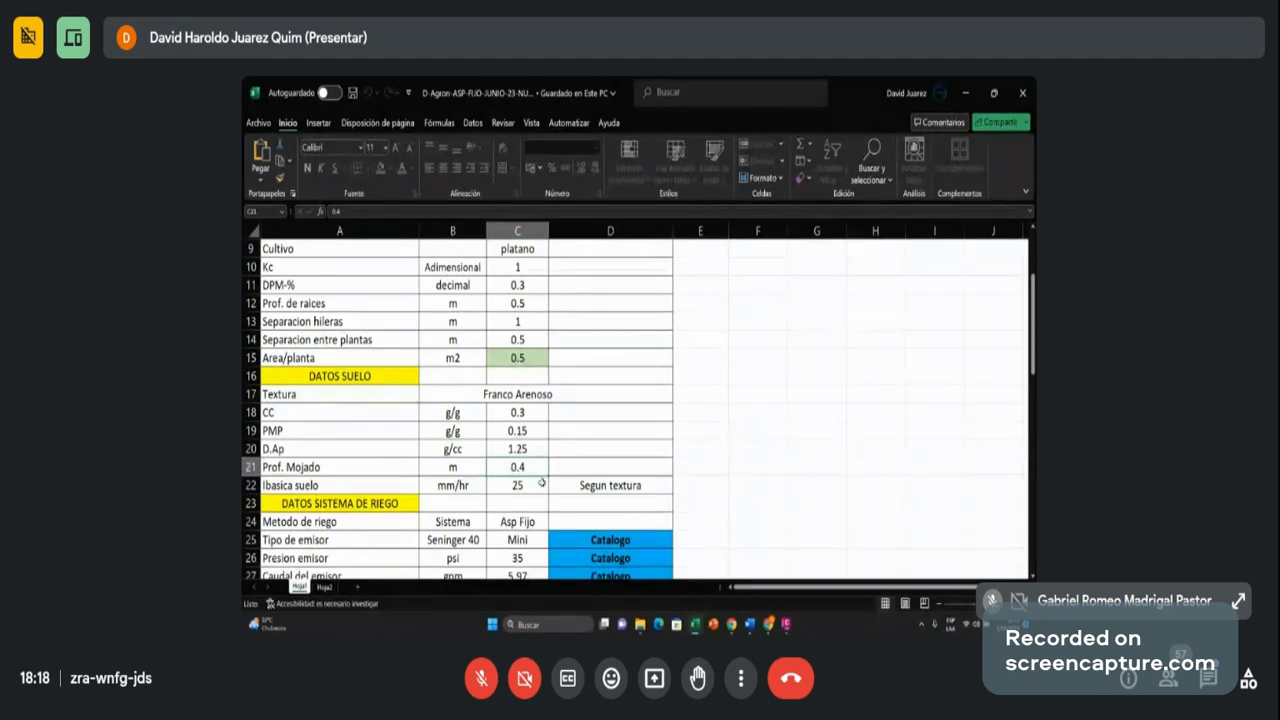
{"action": "left_click", "coordinate": [519, 485]}
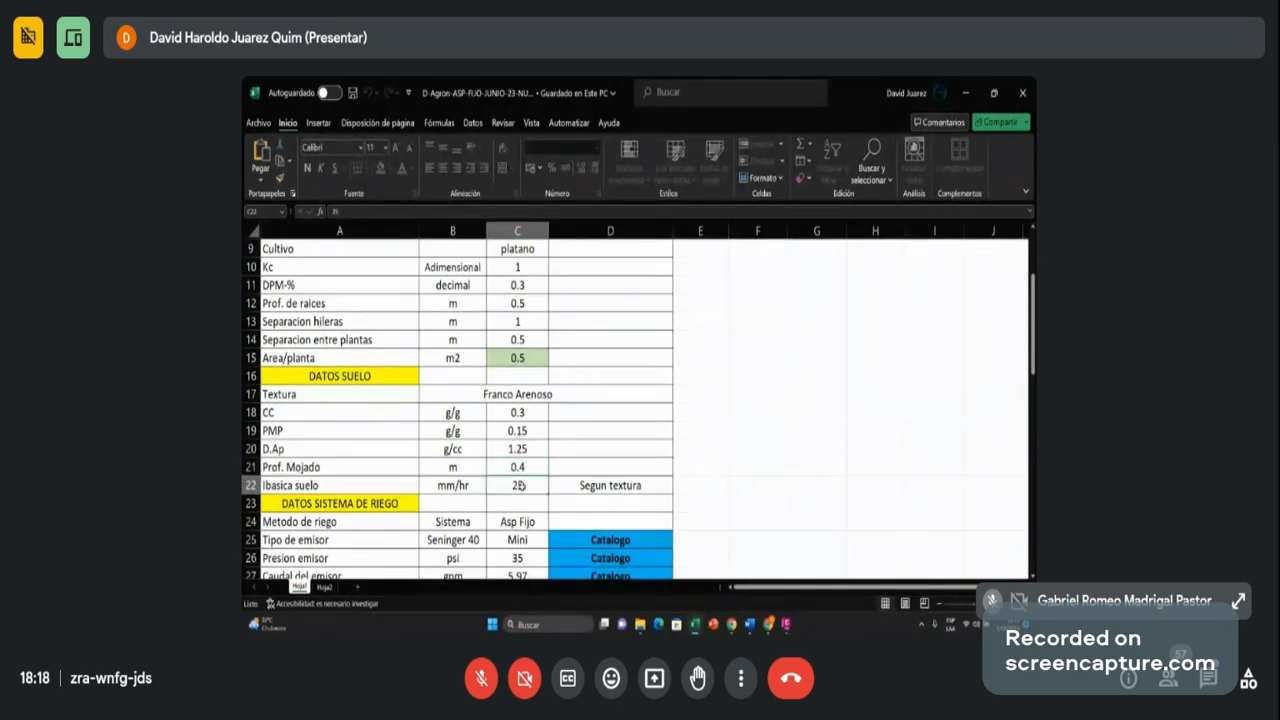
{"action": "scroll", "coordinate": [519, 485], "scroll_direction": "down", "scroll_amount": 2}
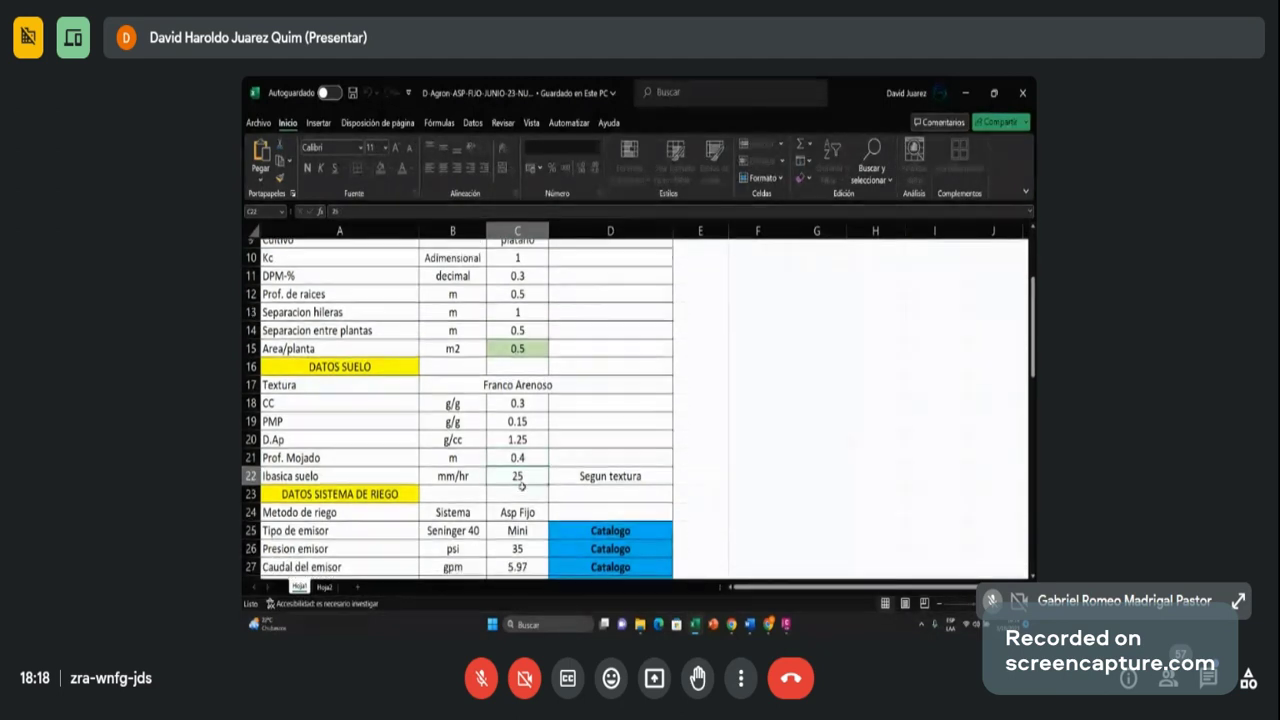
{"action": "left_click", "coordinate": [529, 358]}
{"action": "left_click", "coordinate": [524, 449]}
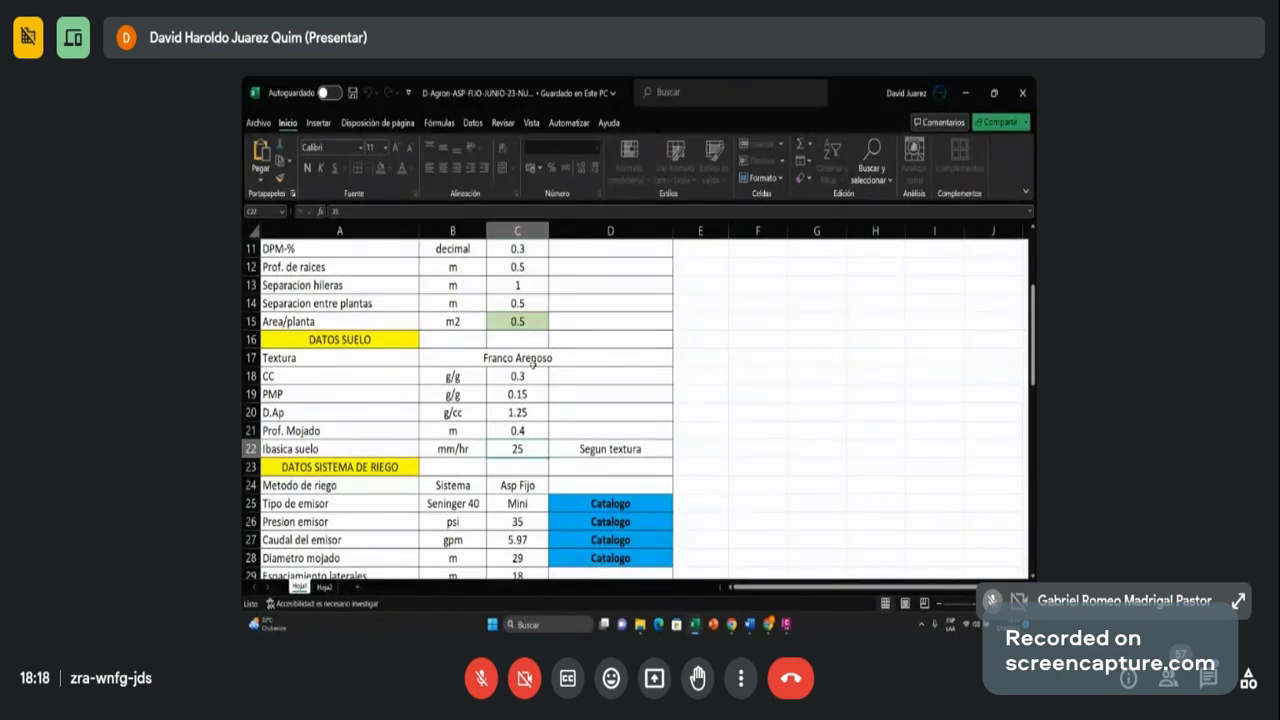
Step: Examine the DATOS SISTEMA DE RIEGO values, from Metodo de riego down to Diametro mojado
{"action": "scroll", "coordinate": [577, 437], "scroll_direction": "down", "scroll_amount": 2}
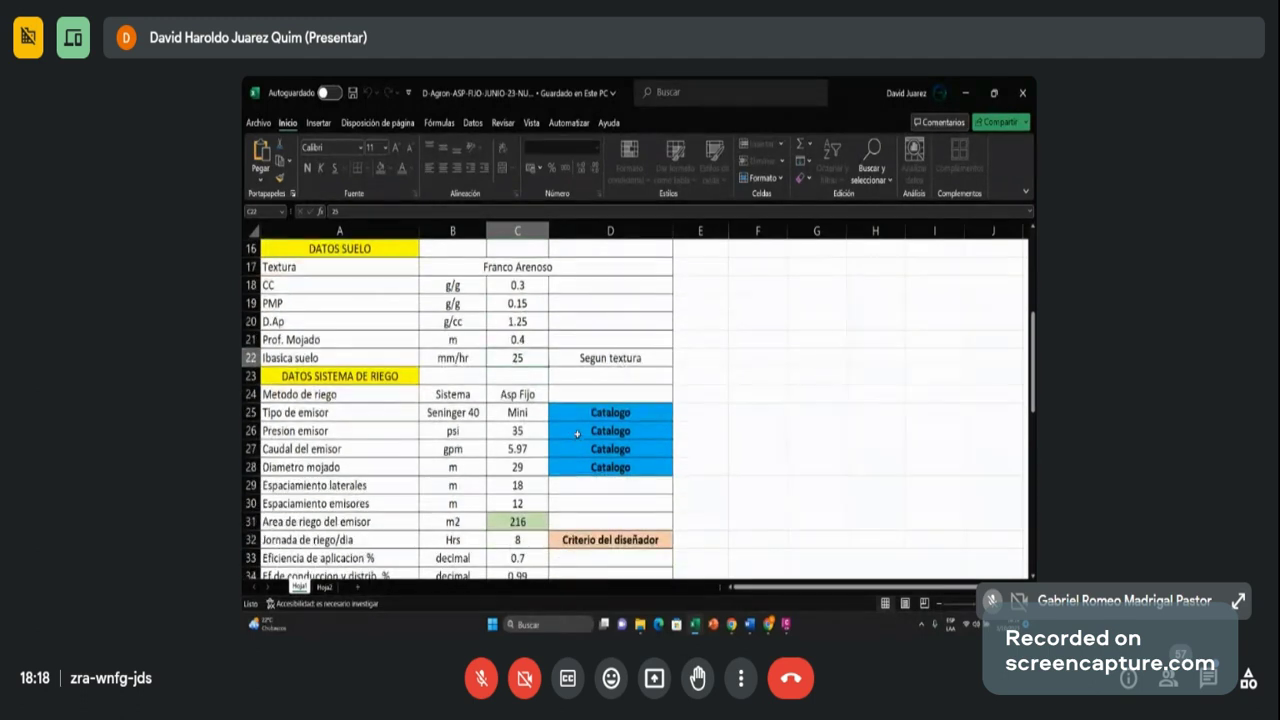
{"action": "left_click", "coordinate": [540, 397]}
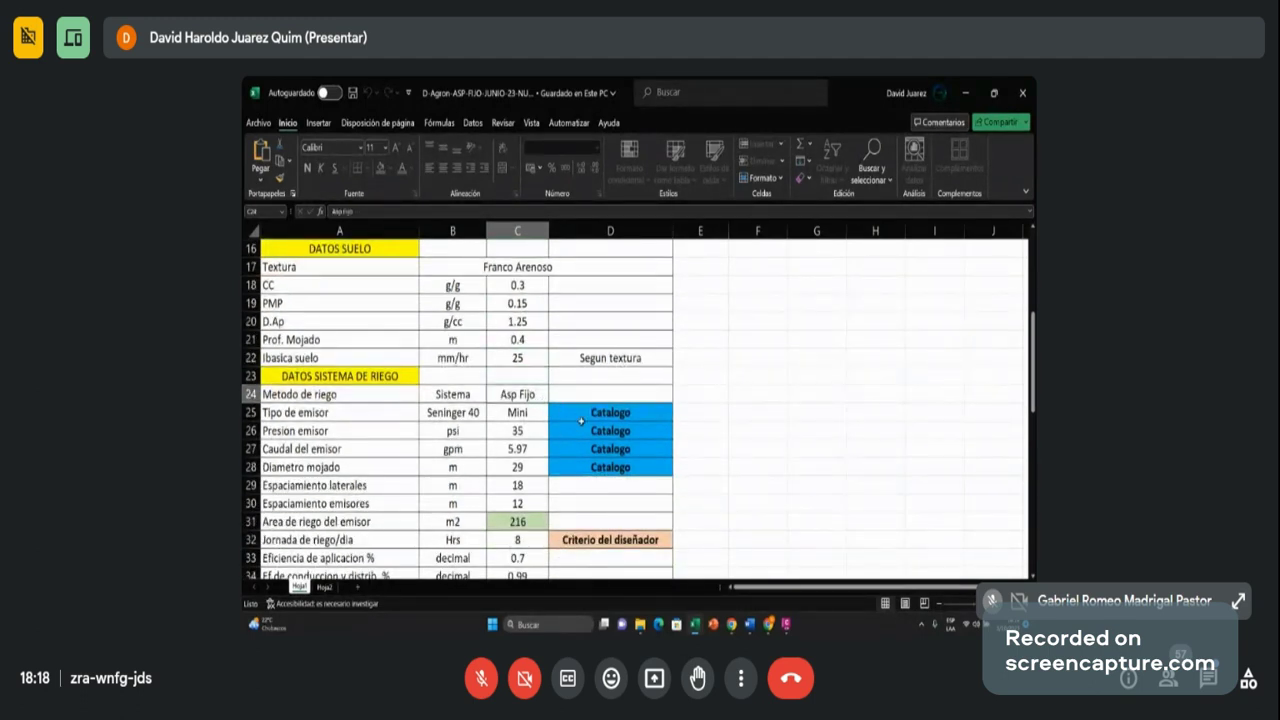
{"action": "left_click", "coordinate": [461, 413]}
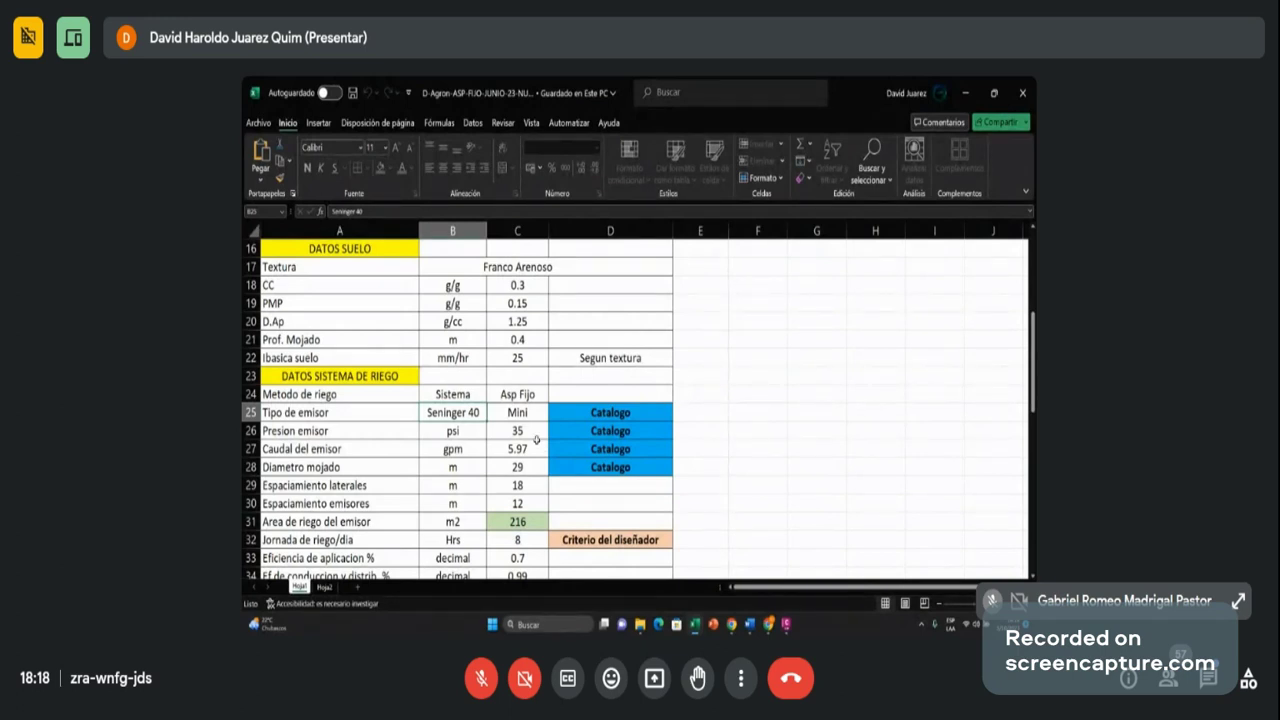
{"action": "left_click", "coordinate": [528, 430]}
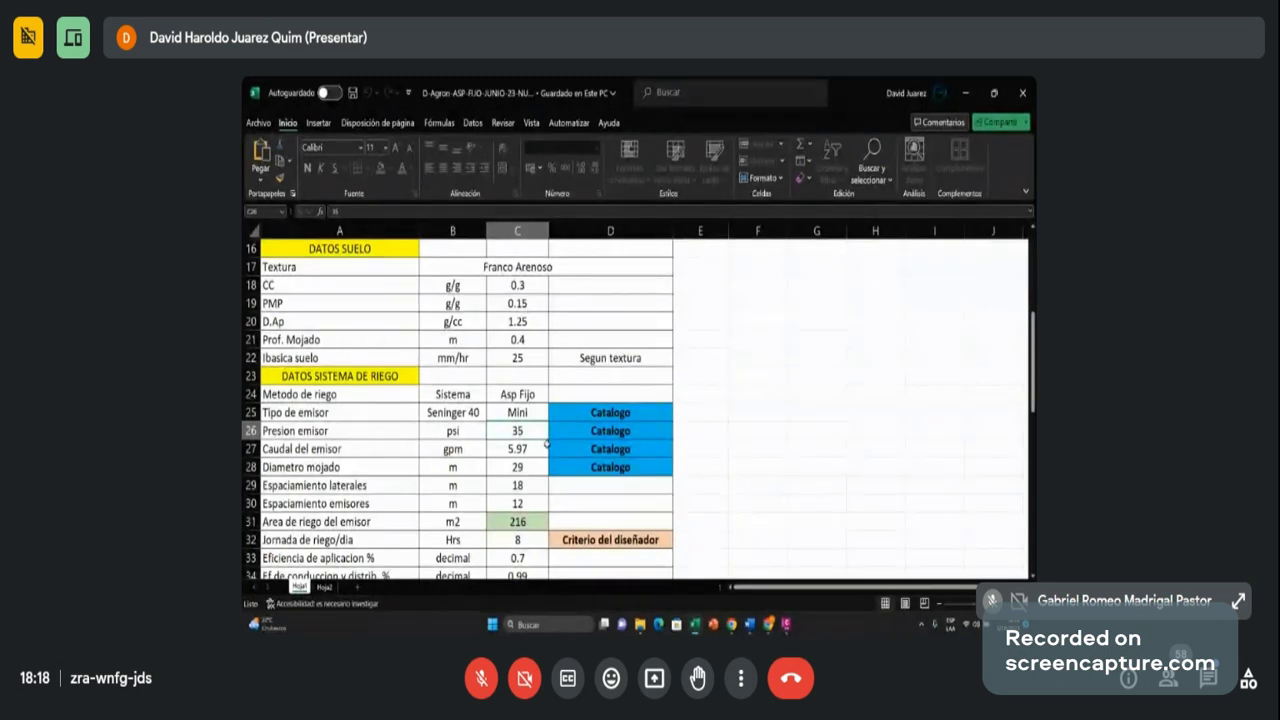
{"action": "left_click", "coordinate": [535, 447]}
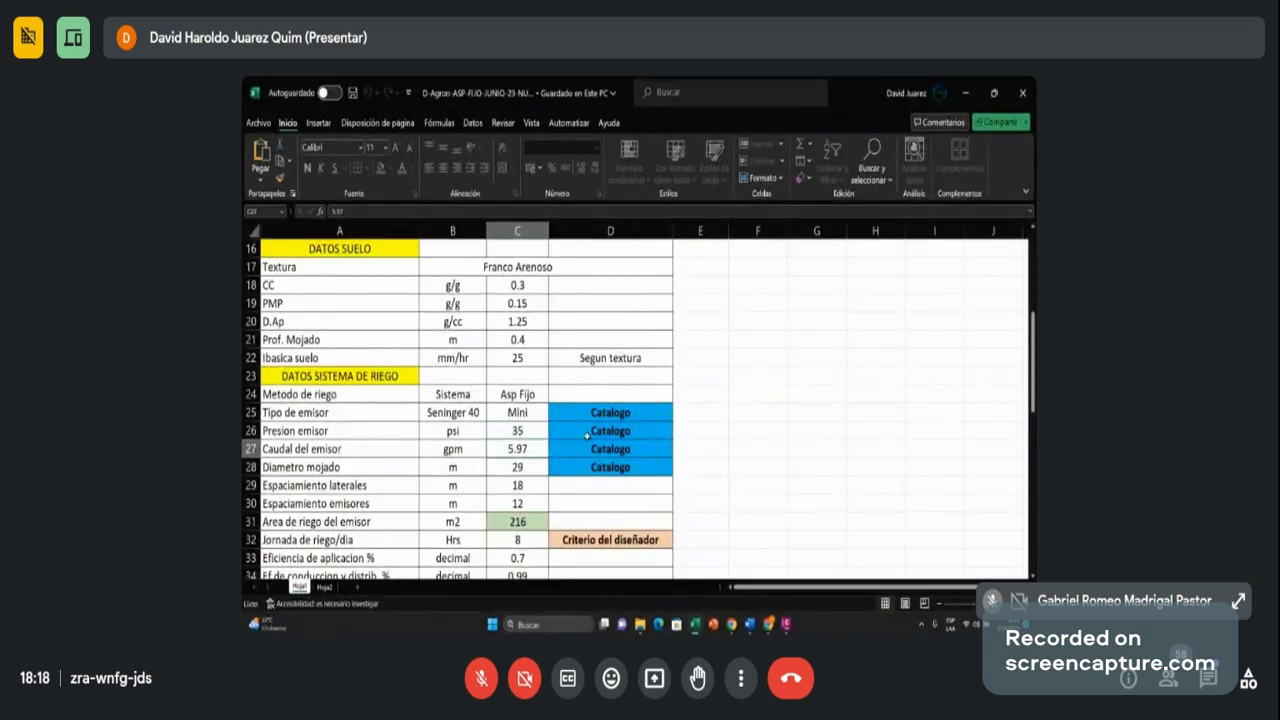
{"action": "left_click", "coordinate": [535, 467]}
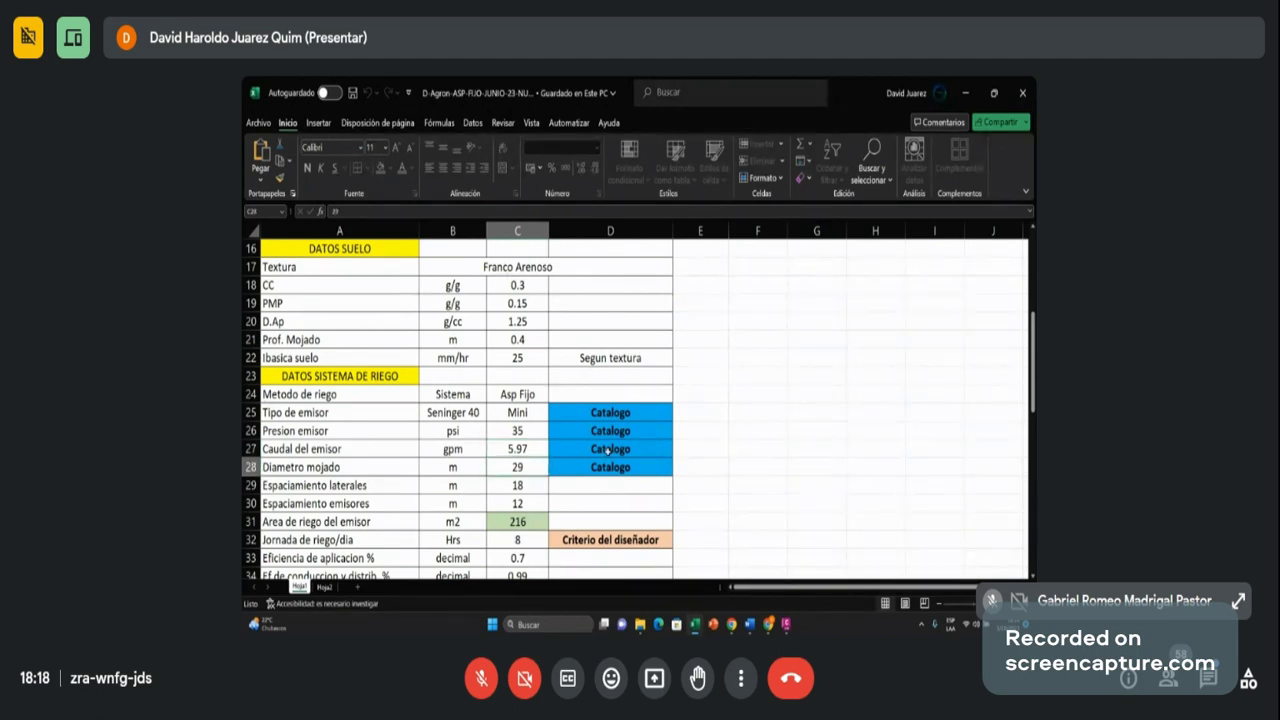
Step: Examine the lateral spacing, emitter spacing and emitter irrigation area values in DATOS SISTEMA DE RIEGO
{"action": "scroll", "coordinate": [608, 451], "scroll_direction": "down", "scroll_amount": 1}
{"action": "left_click", "coordinate": [530, 432]}
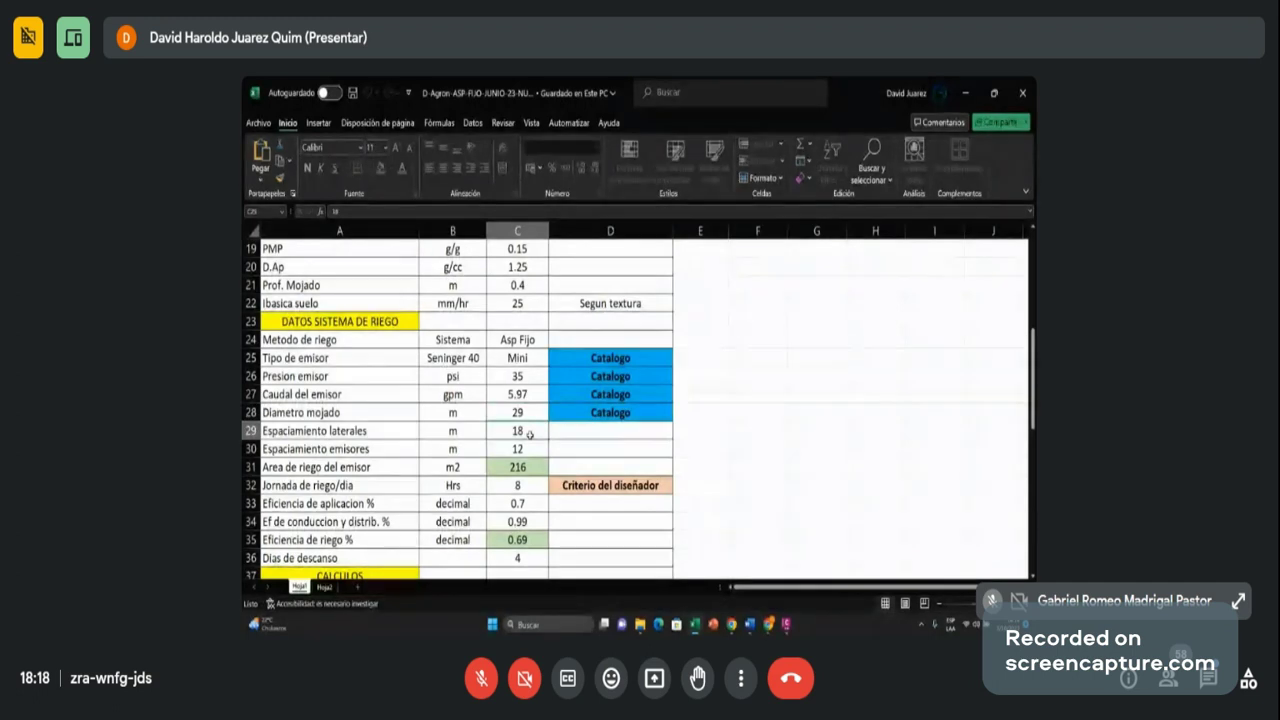
{"action": "left_click", "coordinate": [532, 449]}
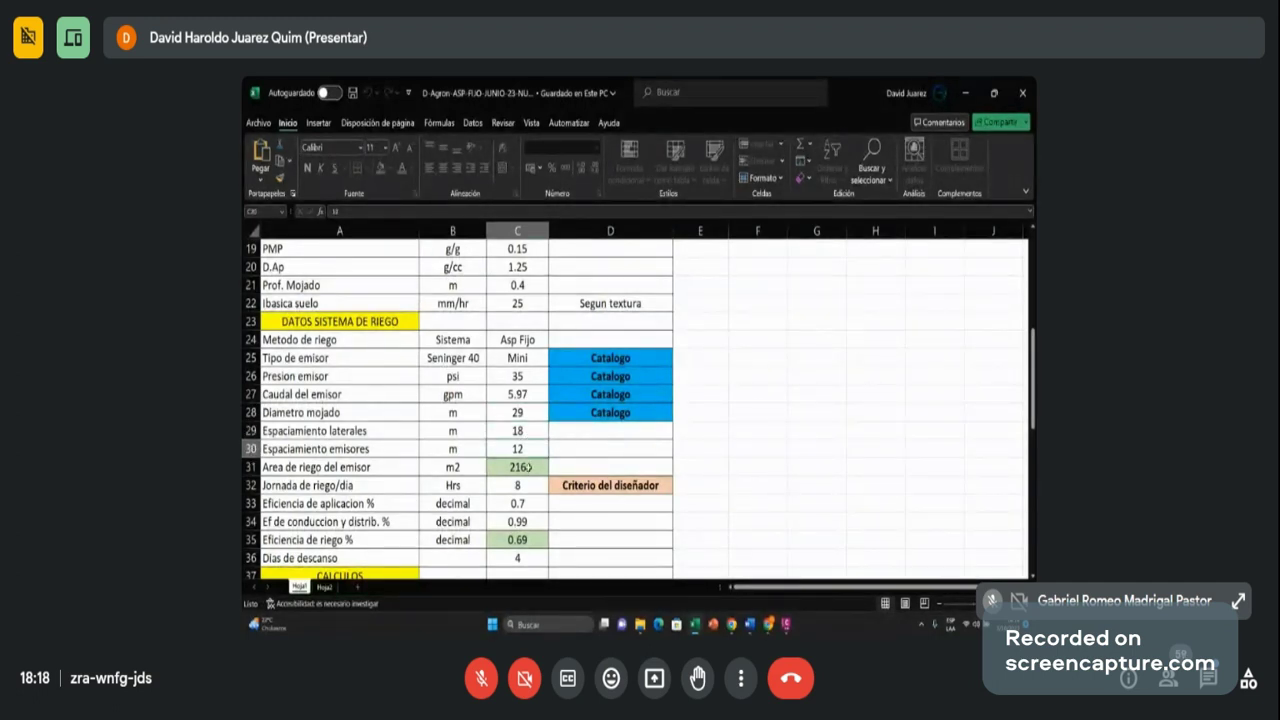
{"action": "left_click", "coordinate": [528, 467]}
{"action": "scroll", "coordinate": [580, 440], "scroll_direction": "down", "scroll_amount": 1}
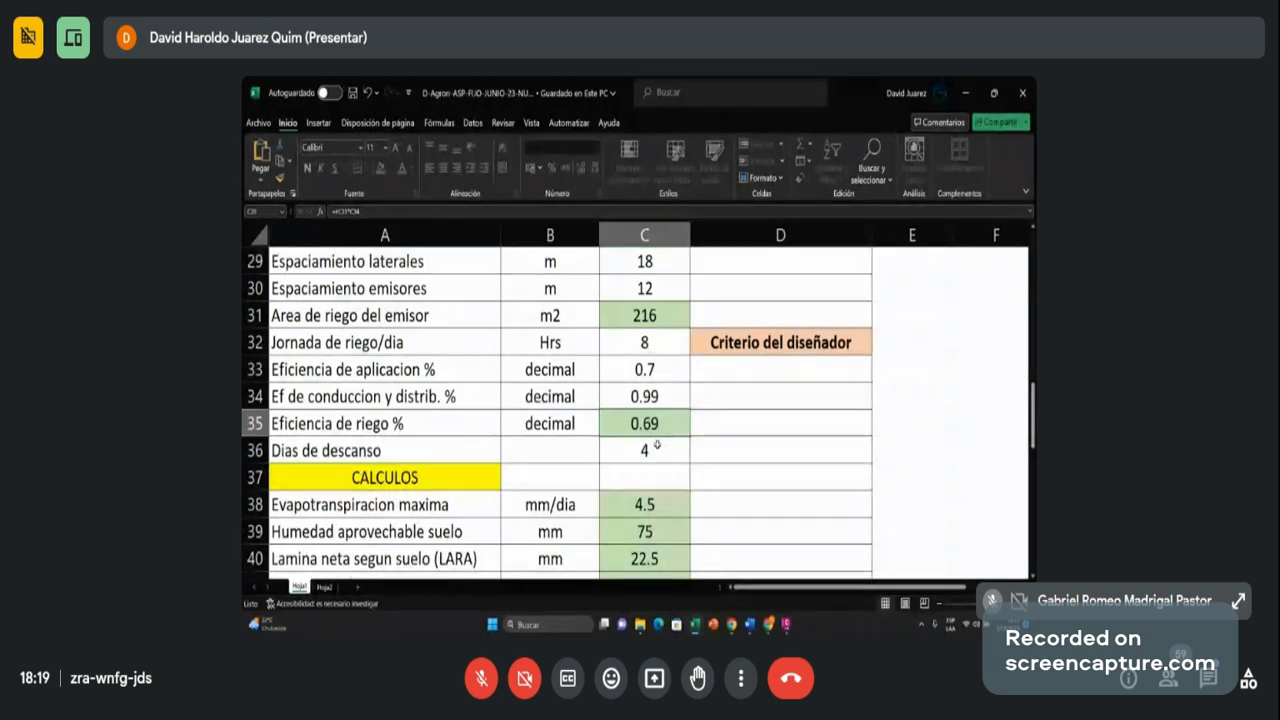
Step: Clear the Dias de descanso value in column C
{"action": "left_click", "coordinate": [657, 442]}
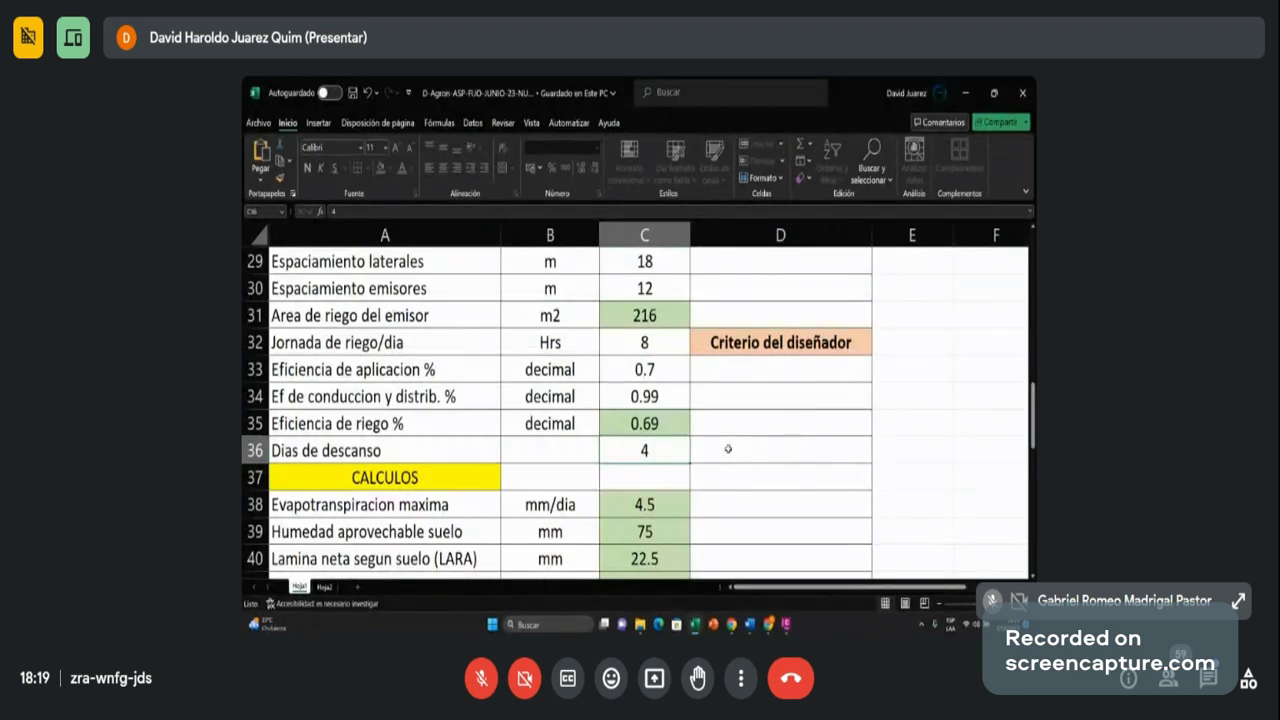
{"action": "key", "text": "Delete"}
{"action": "left_click", "coordinate": [728, 449]}
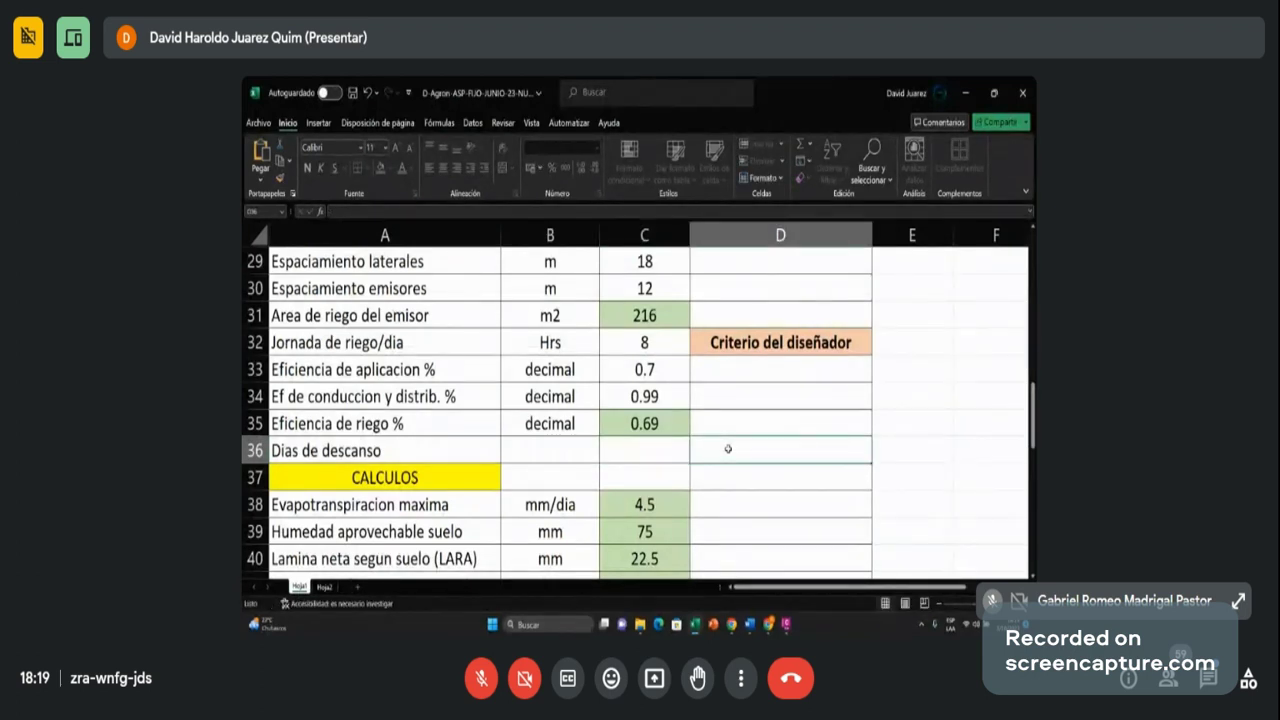
Step: Examine the CALCULOS values, from Lamina neta segun suelo down to Ciclo de riego, and their relation to Dias de descanso
{"action": "scroll", "coordinate": [728, 449], "scroll_direction": "down", "scroll_amount": 1}
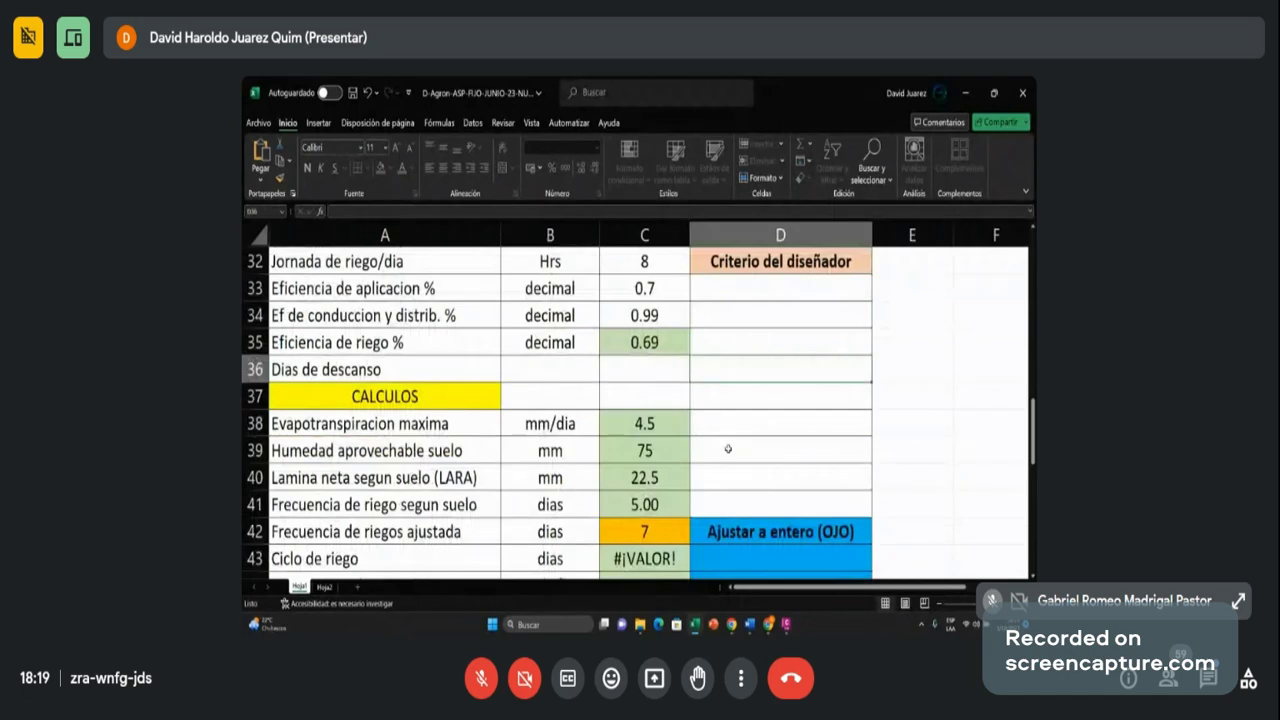
{"action": "scroll", "coordinate": [728, 449], "scroll_direction": "down", "scroll_amount": 1}
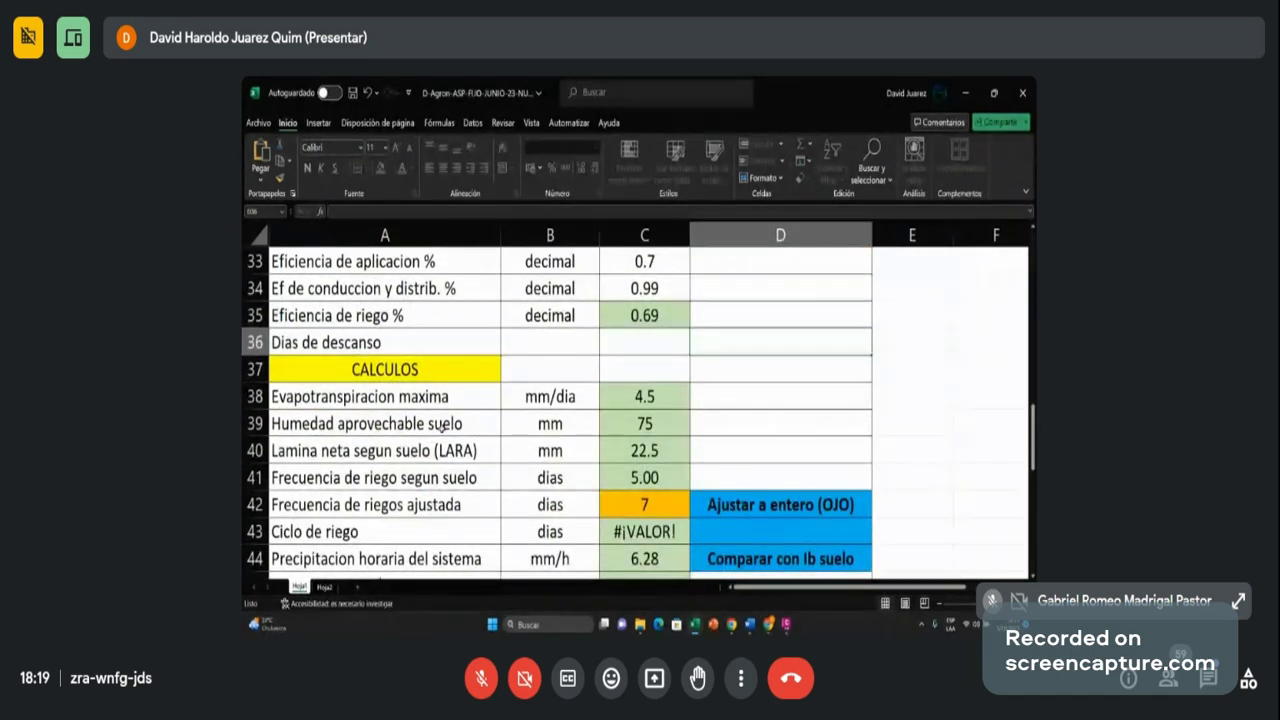
{"action": "left_click", "coordinate": [664, 452]}
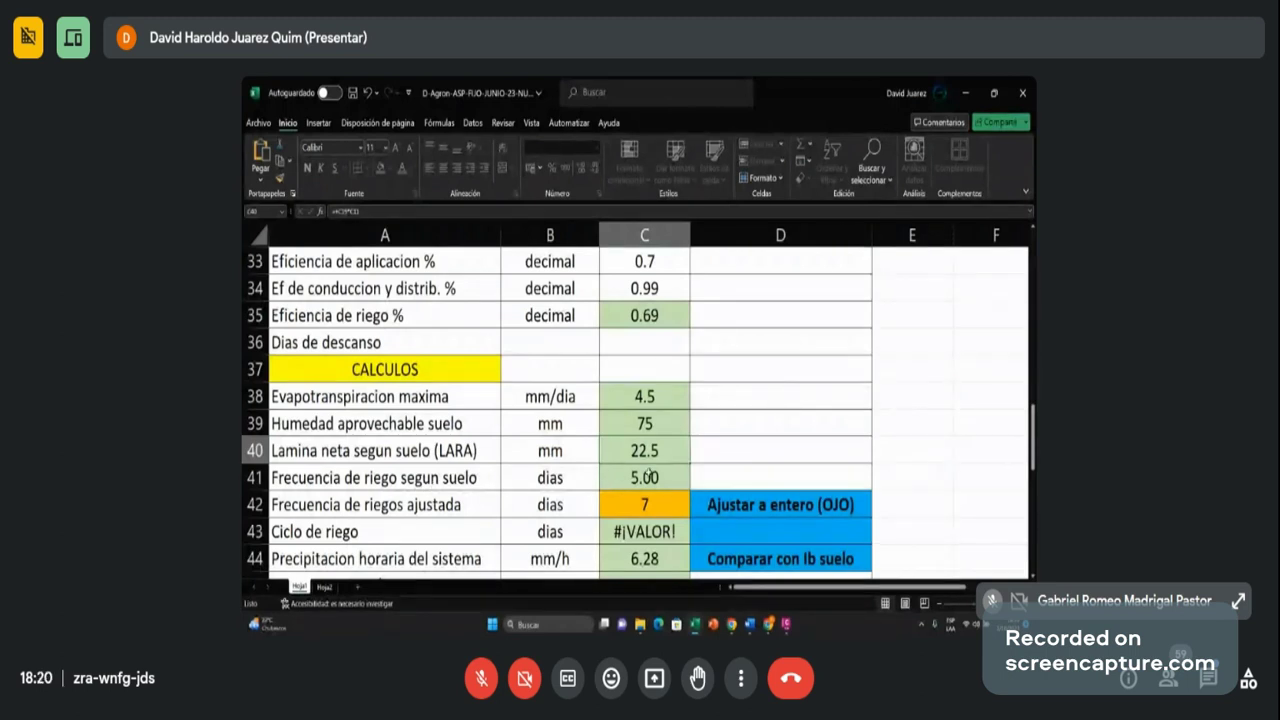
{"action": "left_click", "coordinate": [650, 476]}
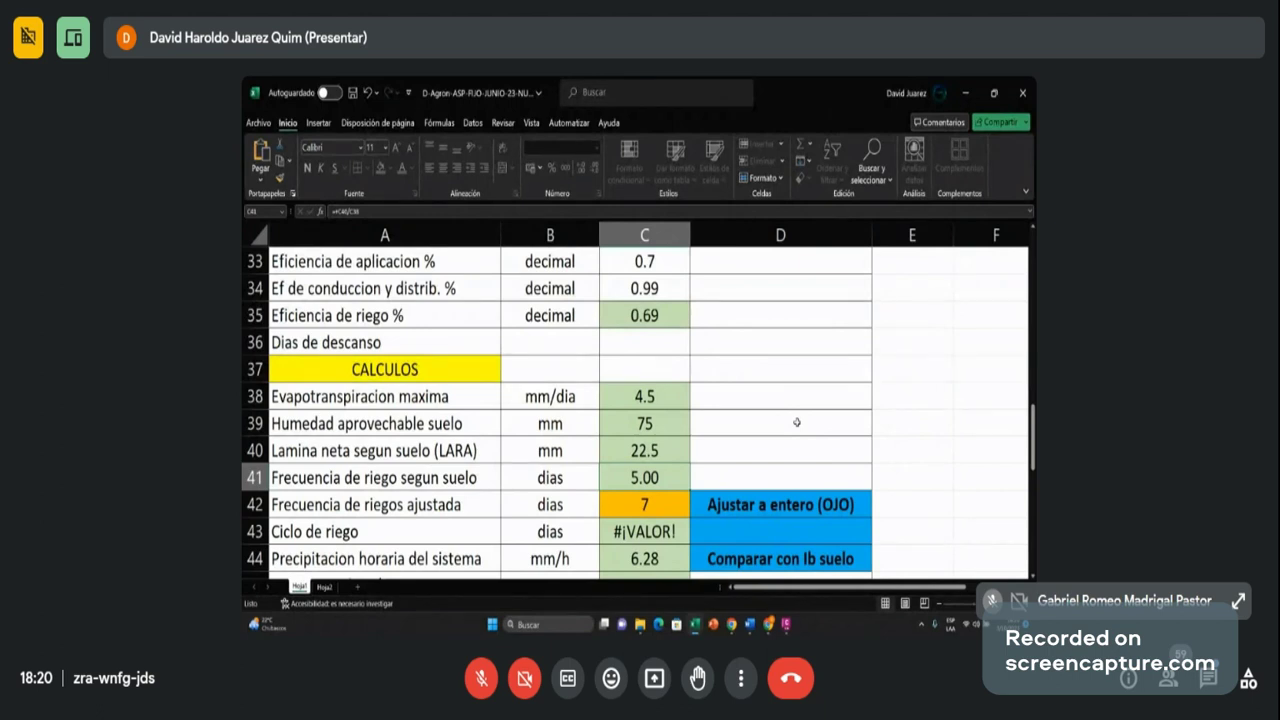
{"action": "scroll", "coordinate": [797, 422], "scroll_direction": "down", "scroll_amount": 1}
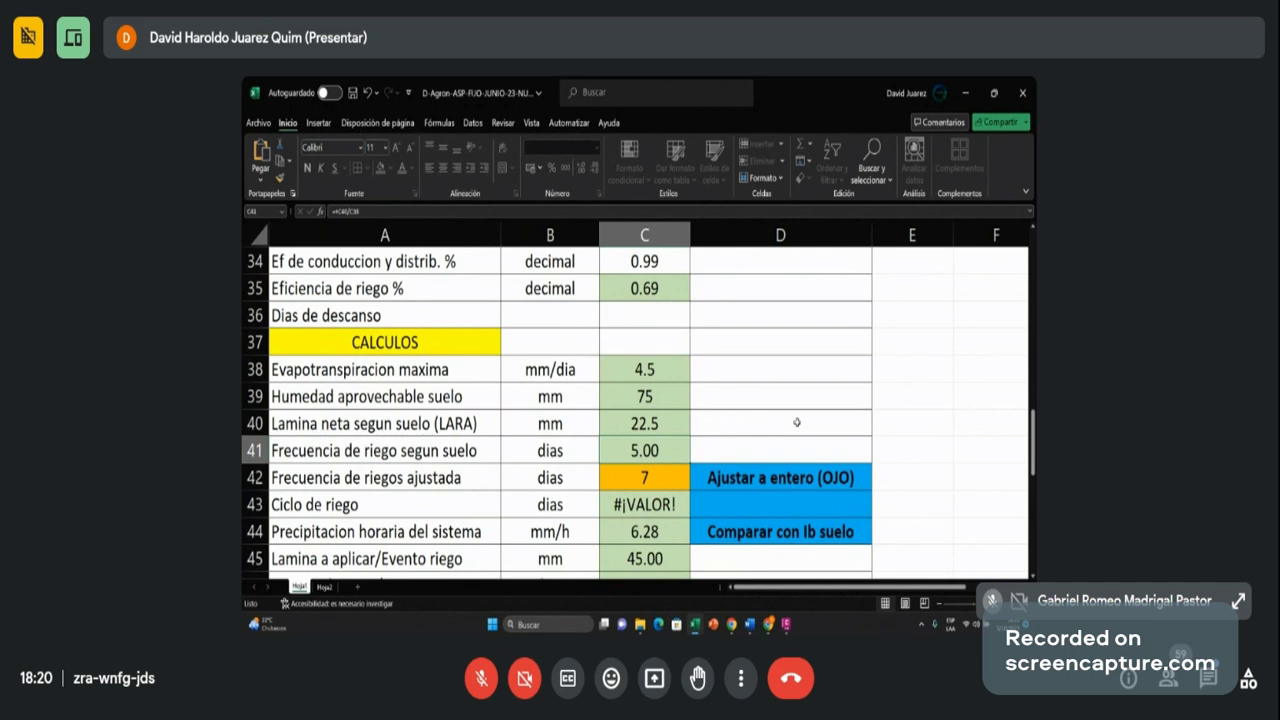
{"action": "left_click", "coordinate": [655, 481]}
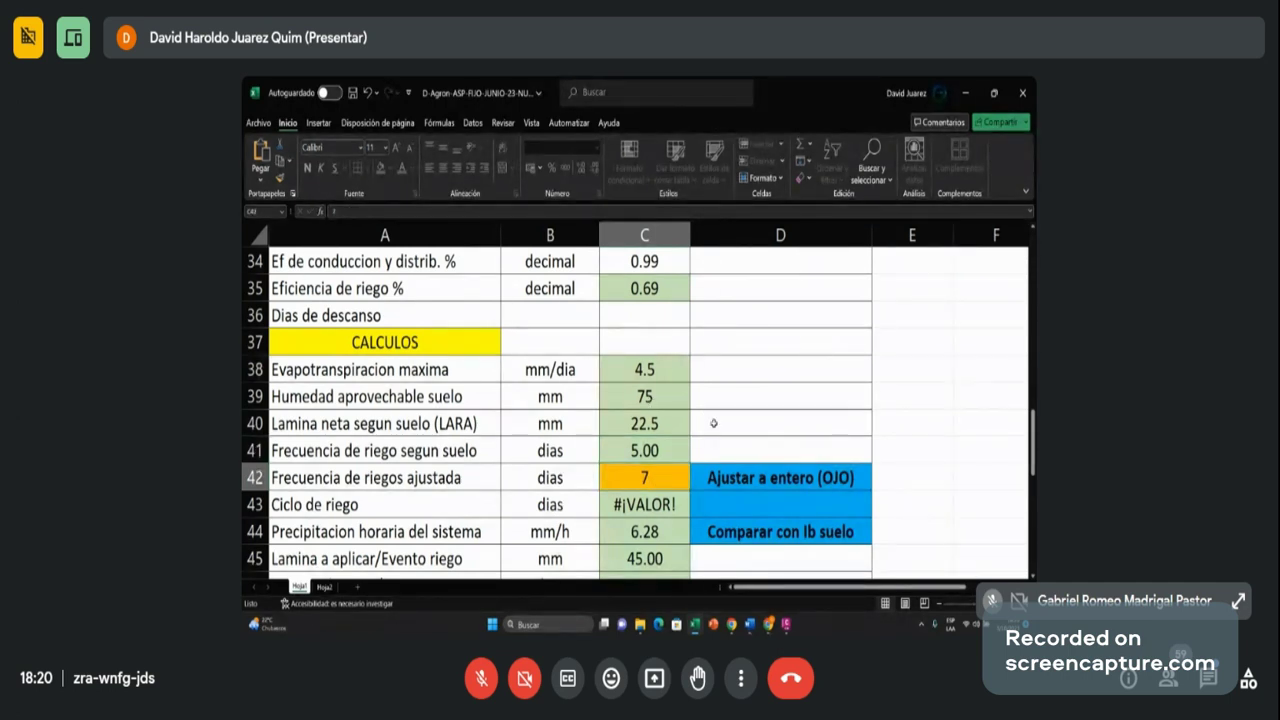
{"action": "scroll", "coordinate": [713, 423], "scroll_direction": "down", "scroll_amount": 2}
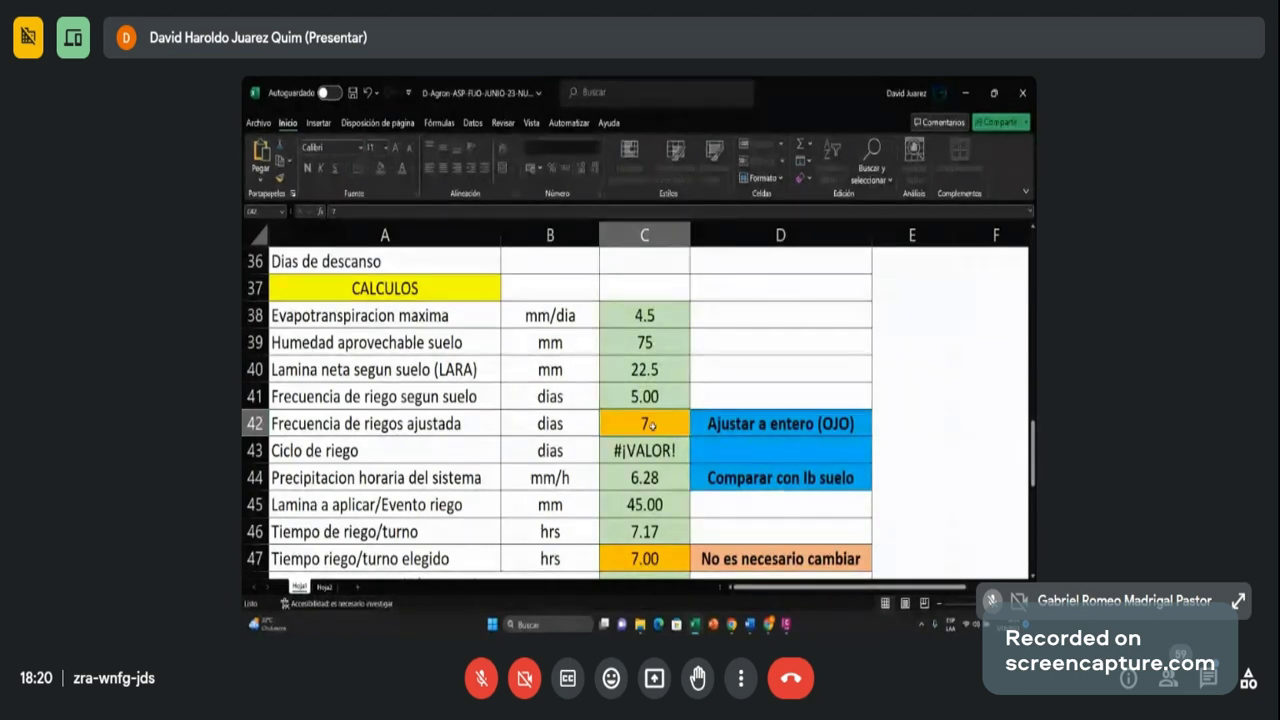
{"action": "key", "text": "Down"}
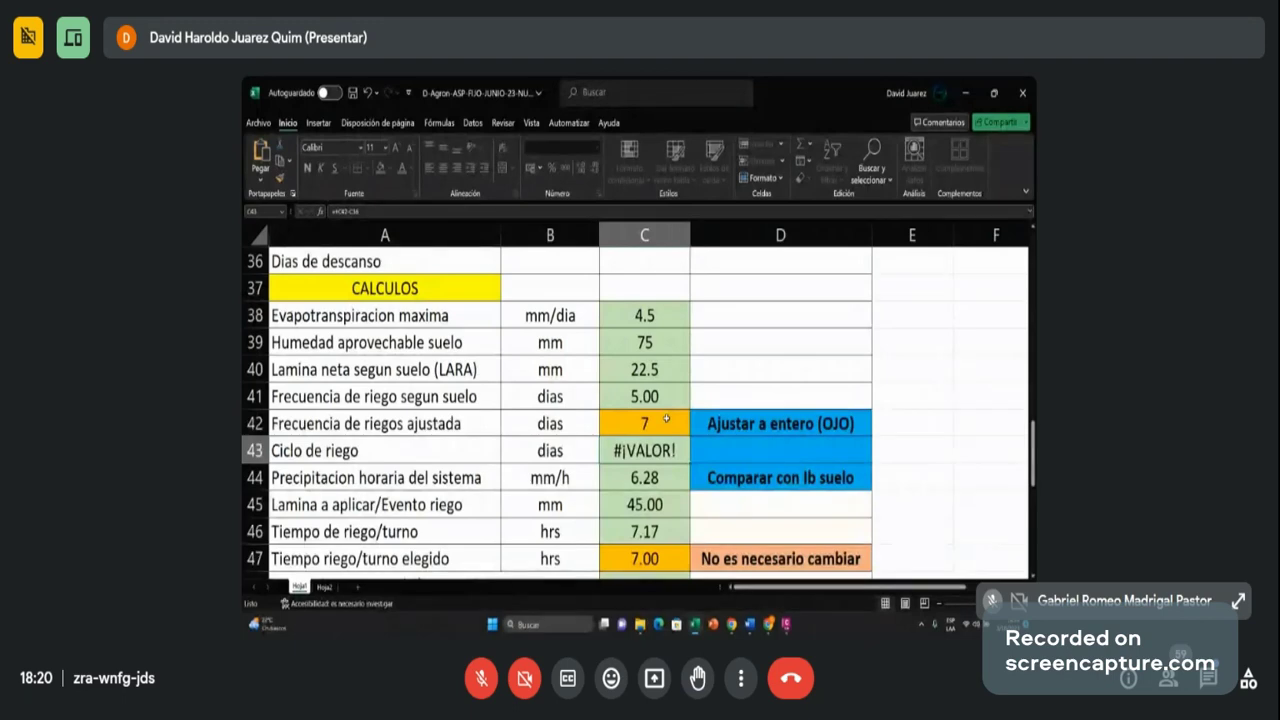
{"action": "scroll", "coordinate": [666, 418], "scroll_direction": "up", "scroll_amount": 2}
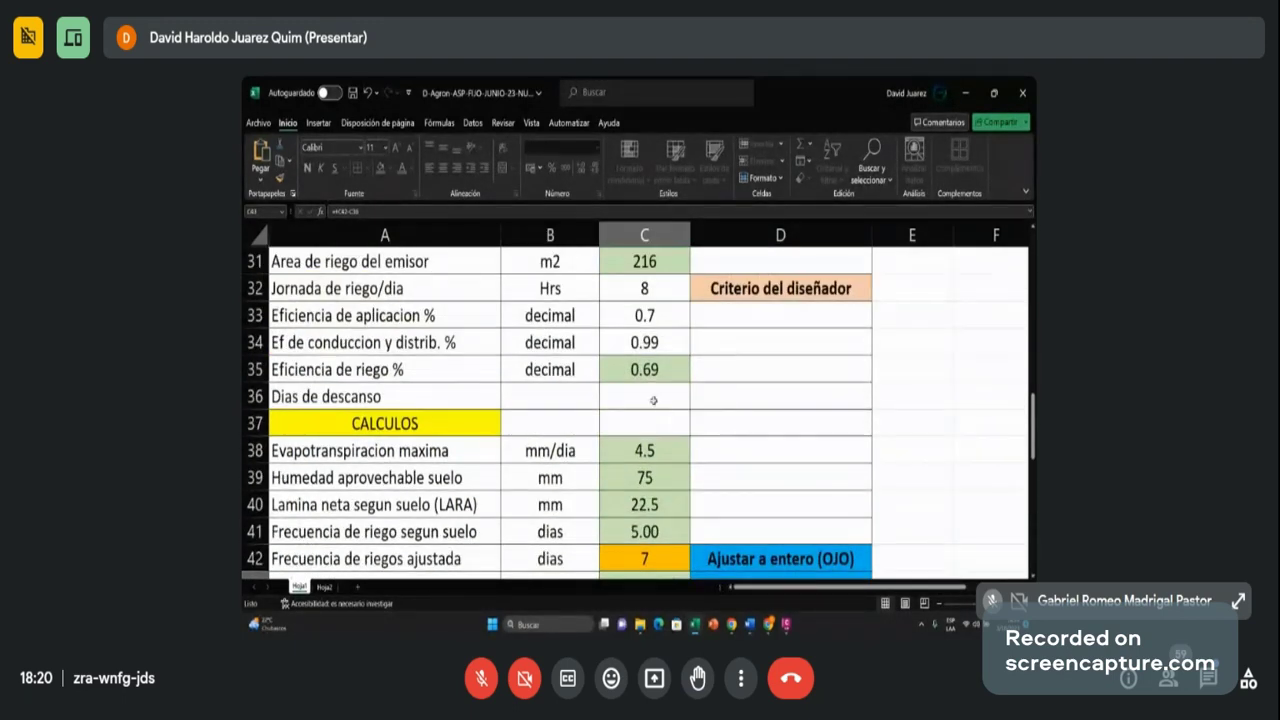
{"action": "scroll", "coordinate": [653, 400], "scroll_direction": "down", "scroll_amount": 2}
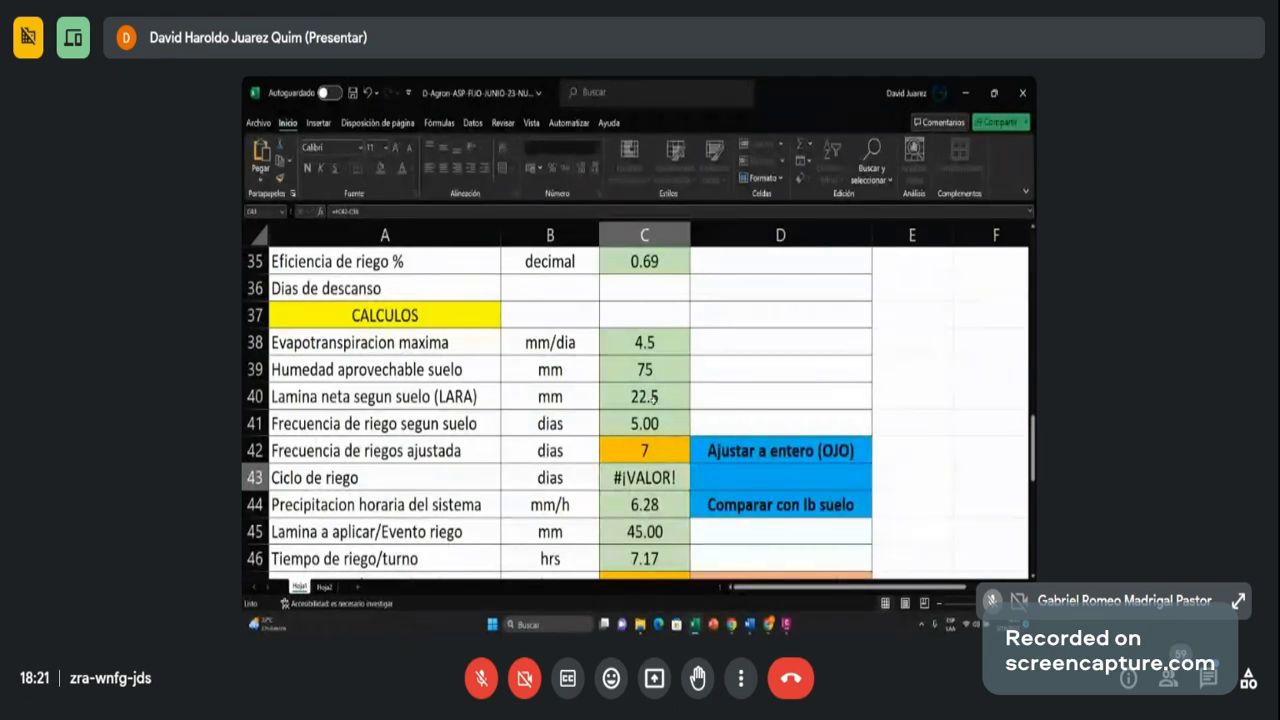
Step: Set Dias de descanso to 1 in column C
{"action": "scroll", "coordinate": [652, 397], "scroll_direction": "up", "scroll_amount": 1}
{"action": "scroll", "coordinate": [652, 397], "scroll_direction": "up", "scroll_amount": 3}
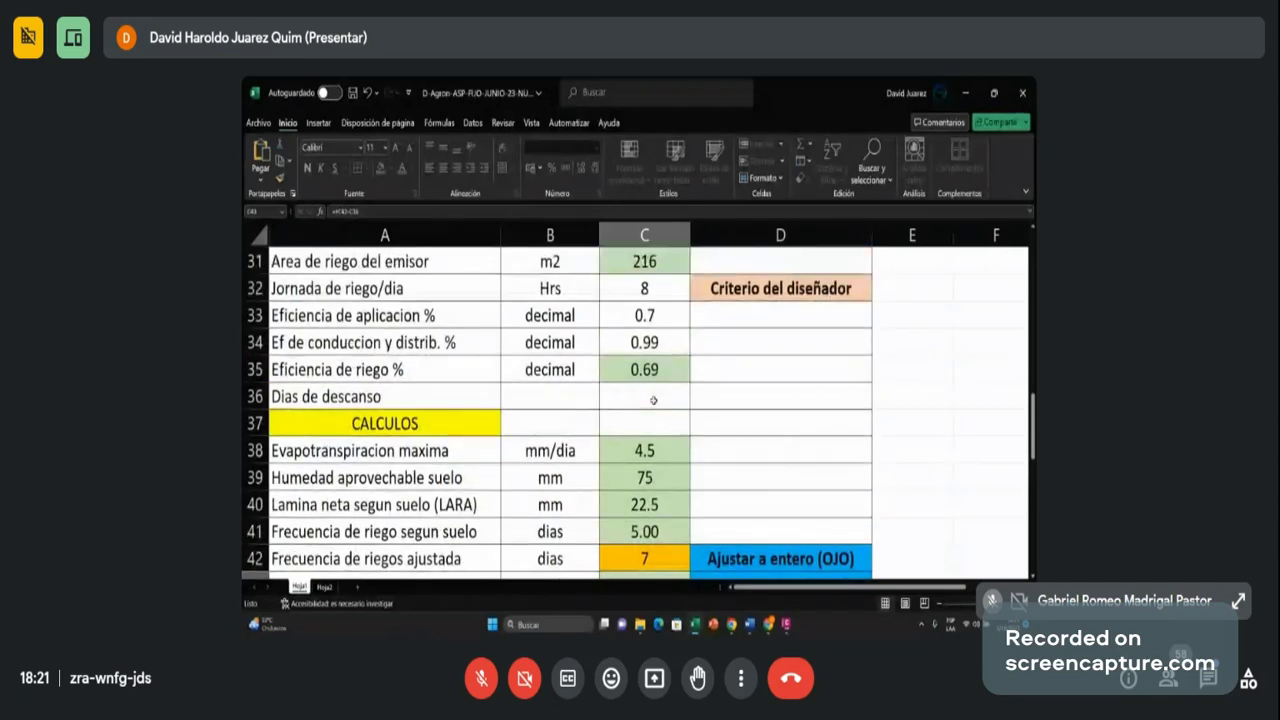
{"action": "left_click", "coordinate": [653, 399]}
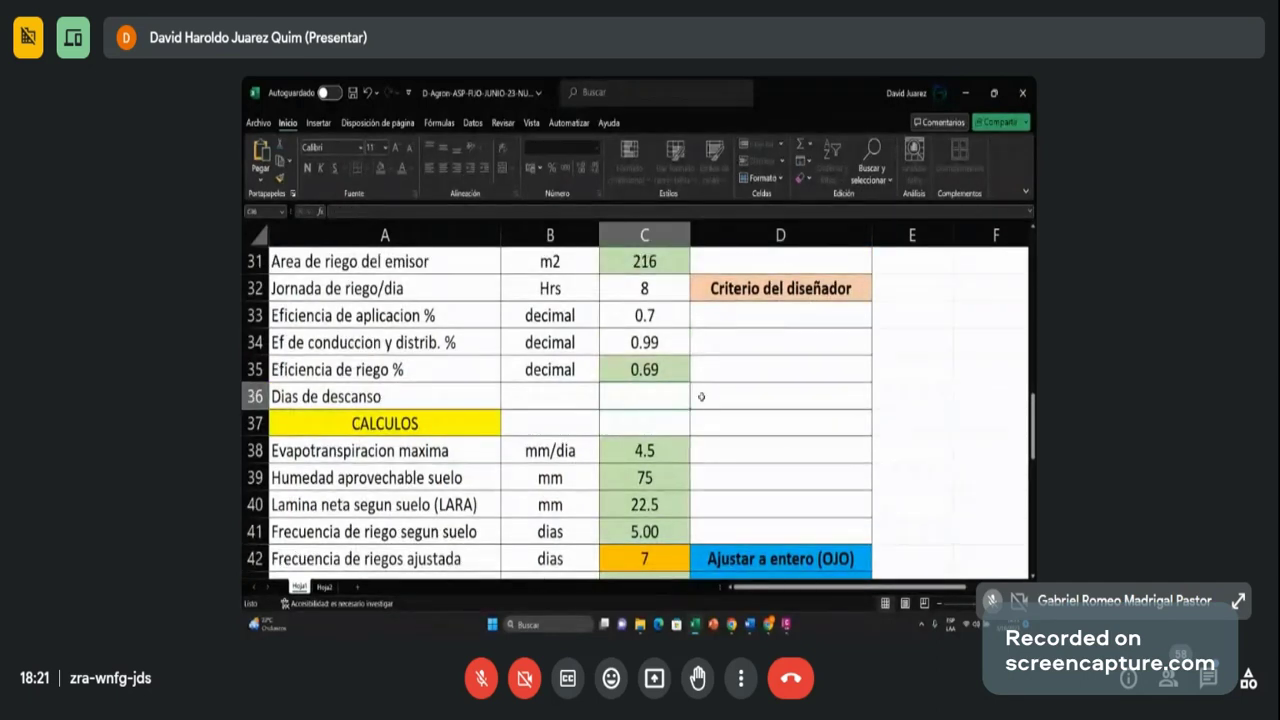
{"action": "type", "text": "1"}
{"action": "key", "text": "Return"}
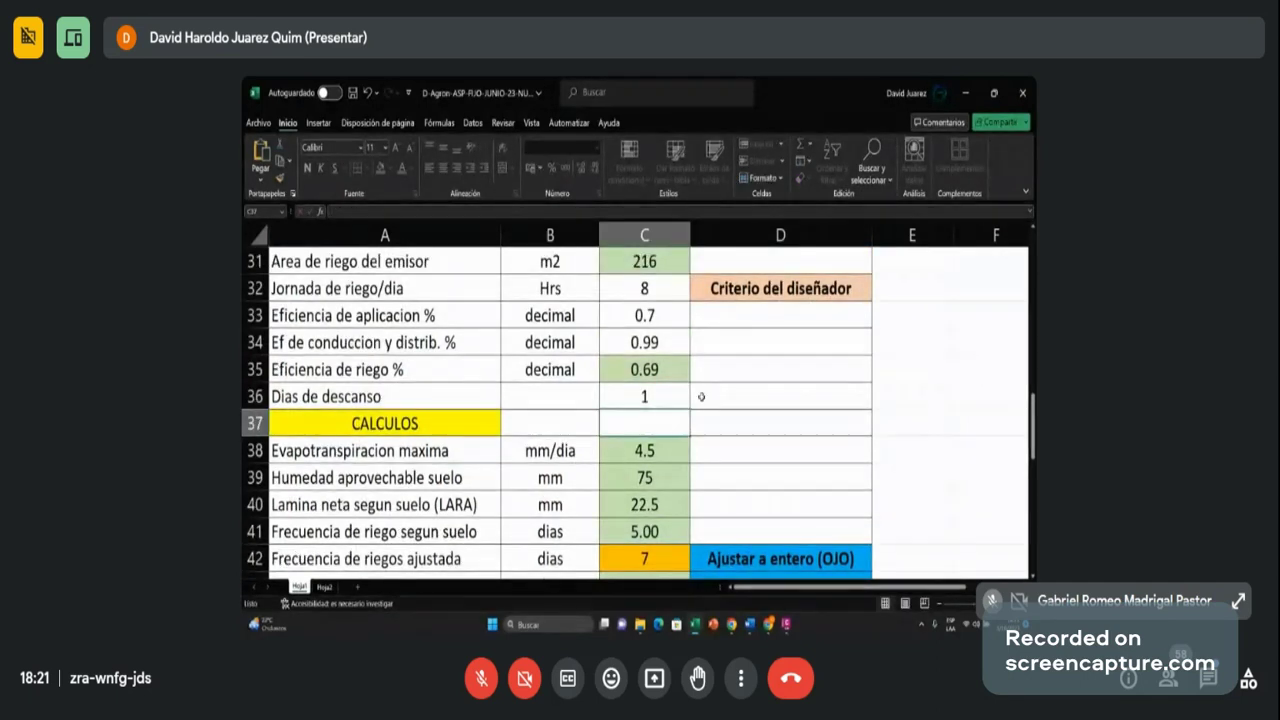
Step: Check the recalculated Ciclo de riego and the calculation rows around it
{"action": "scroll", "coordinate": [680, 415], "scroll_direction": "down", "scroll_amount": 4}
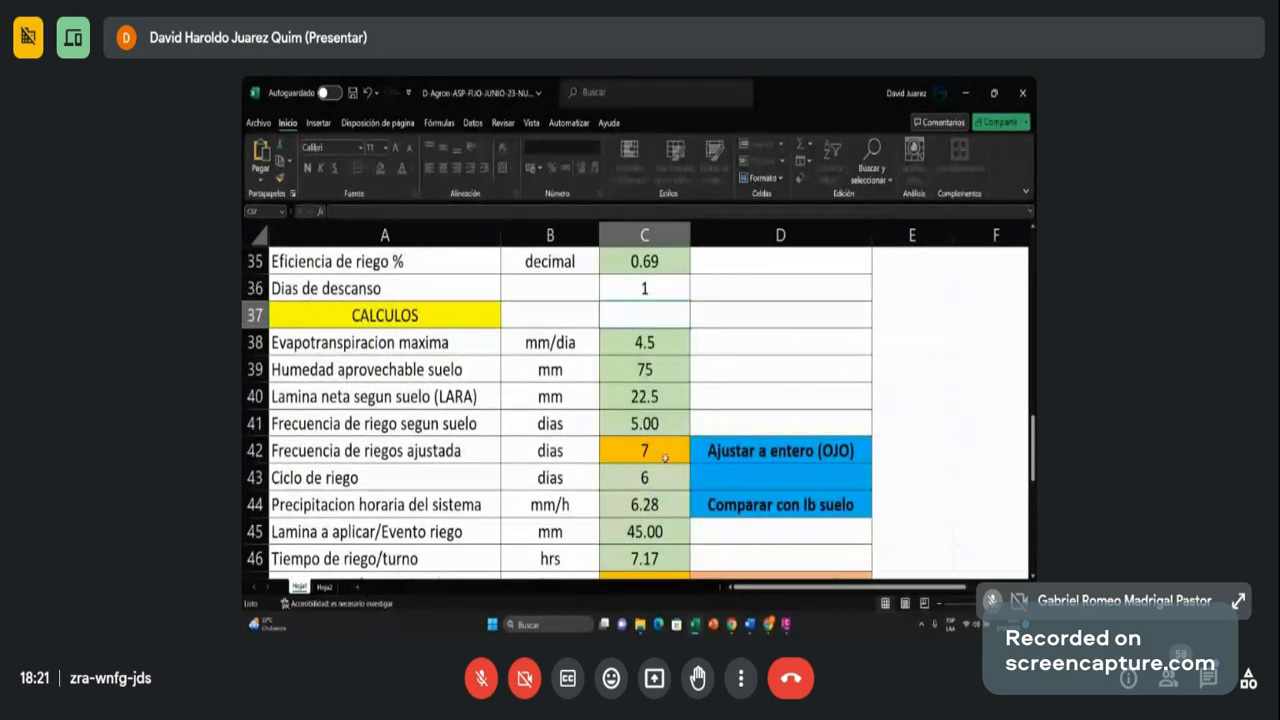
{"action": "left_click", "coordinate": [660, 474]}
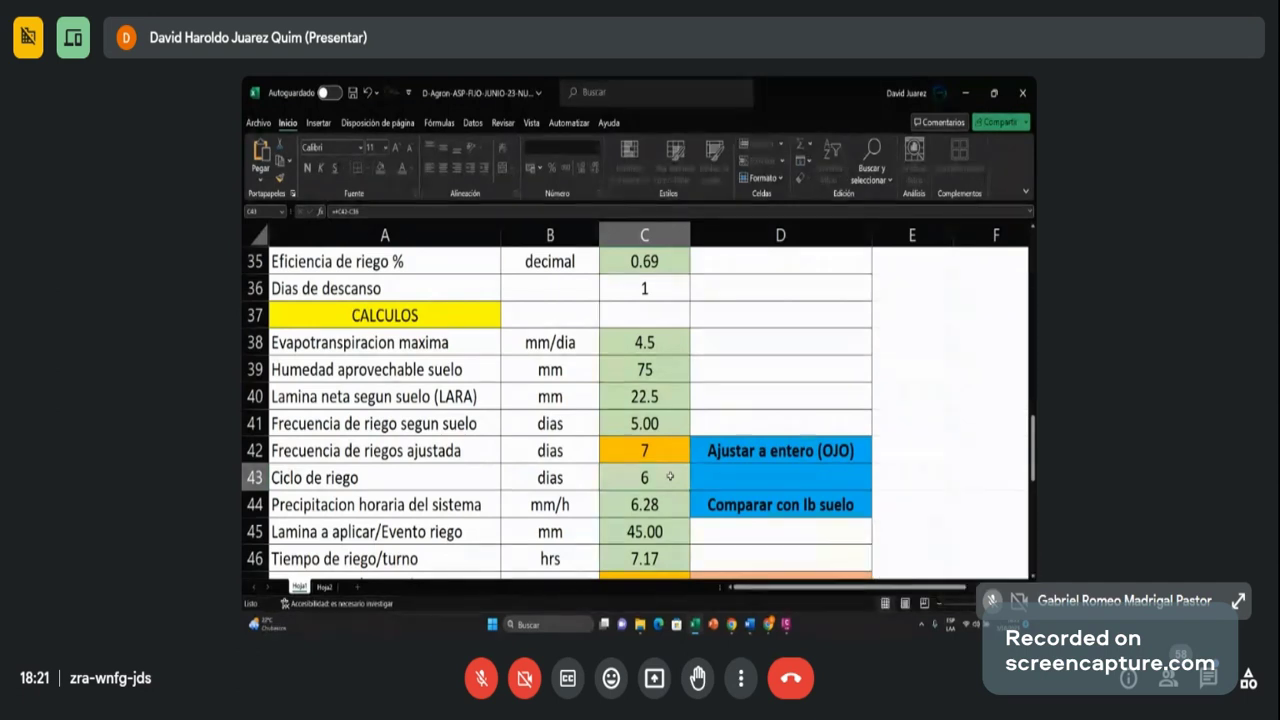
{"action": "scroll", "coordinate": [669, 477], "scroll_direction": "down", "scroll_amount": 1}
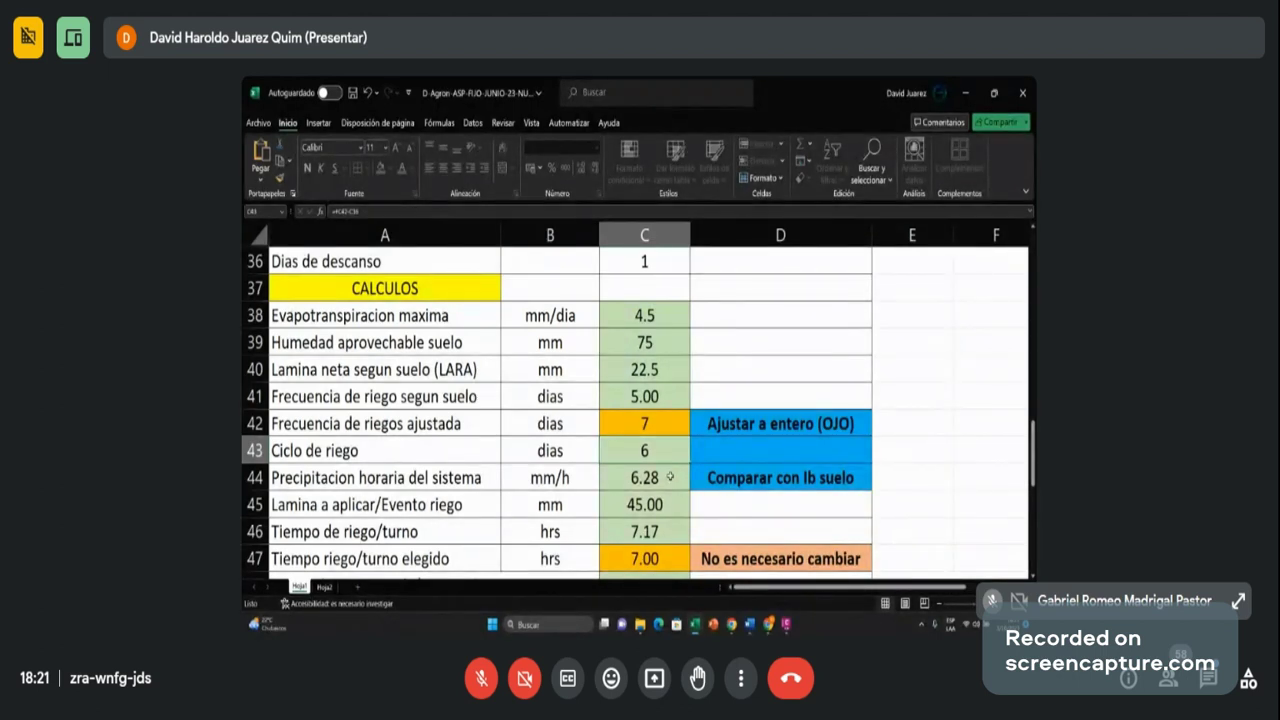
{"action": "scroll", "coordinate": [670, 477], "scroll_direction": "down", "scroll_amount": 1}
{"action": "scroll", "coordinate": [670, 477], "scroll_direction": "up", "scroll_amount": 1}
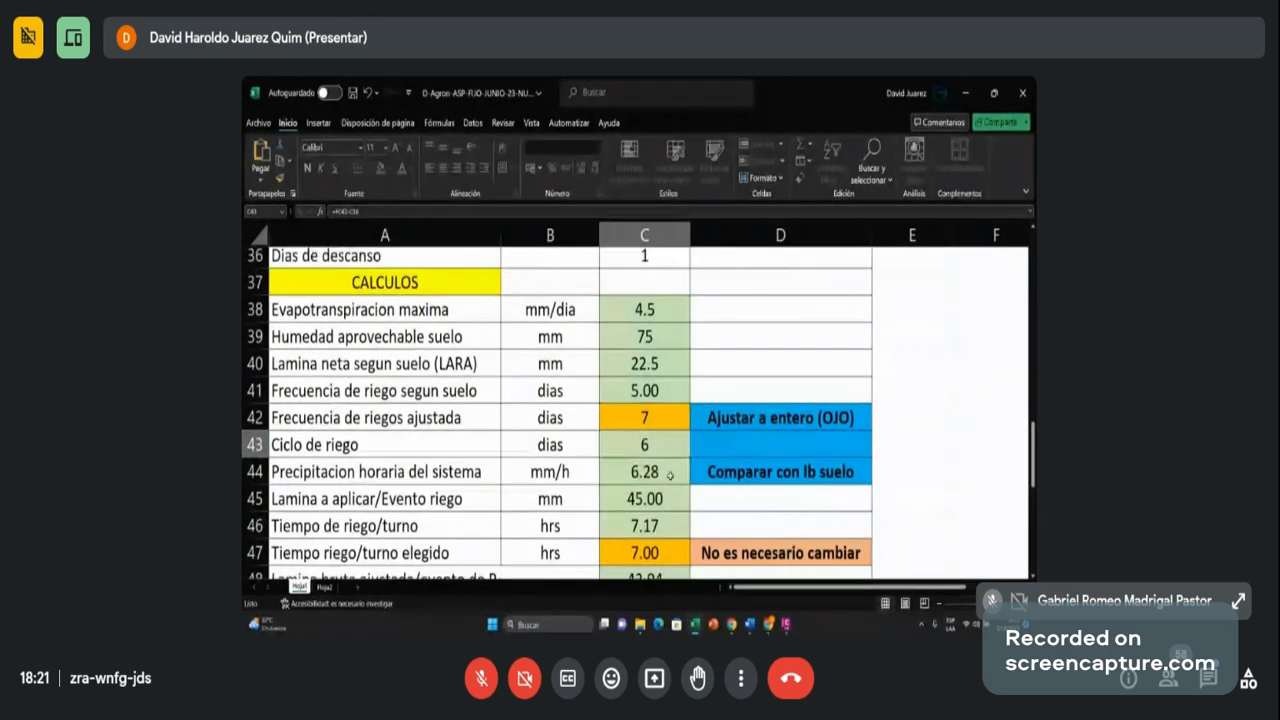
{"action": "scroll", "coordinate": [670, 477], "scroll_direction": "up", "scroll_amount": 2}
{"action": "left_click", "coordinate": [648, 395]}
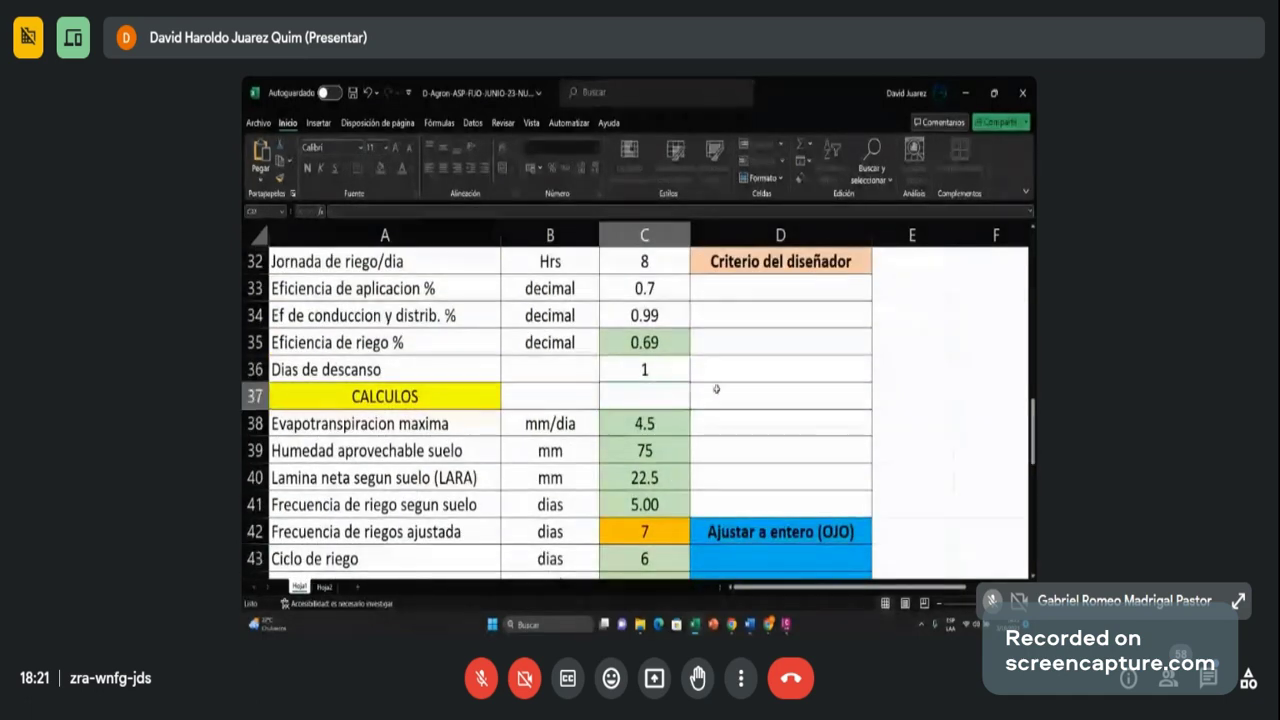
{"action": "double_click", "coordinate": [836, 384]}
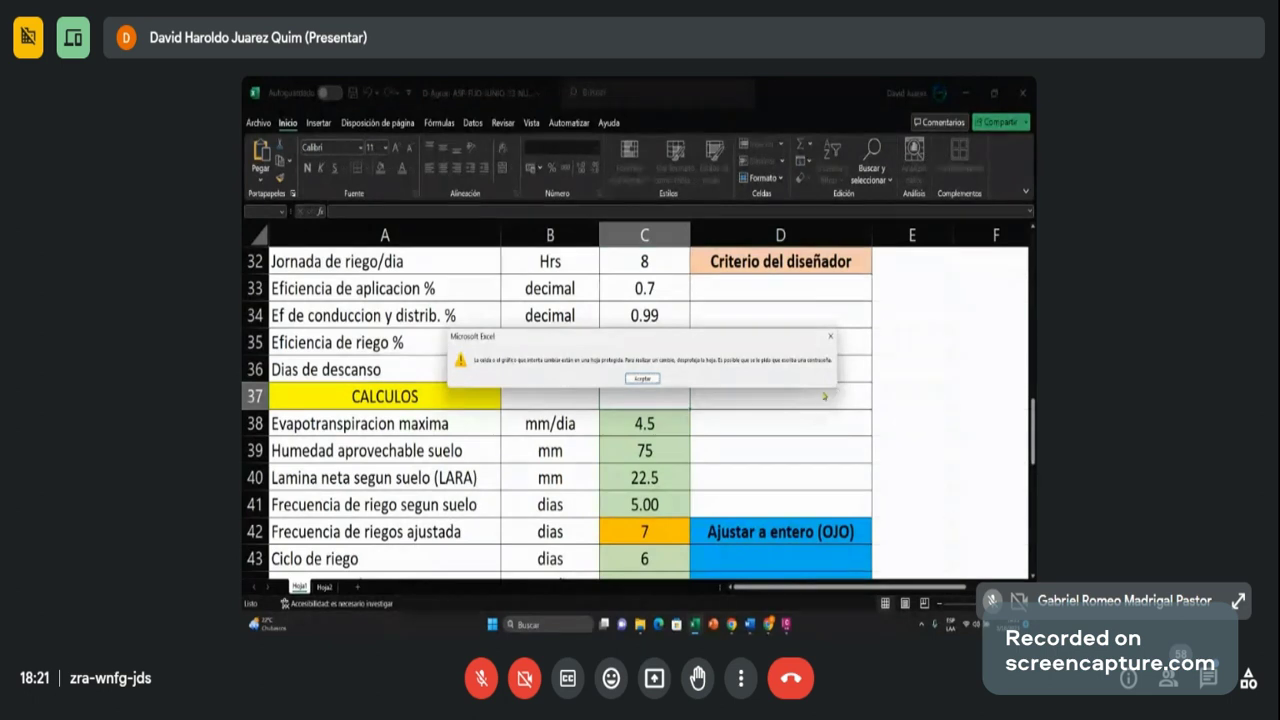
{"action": "key", "text": "Return"}
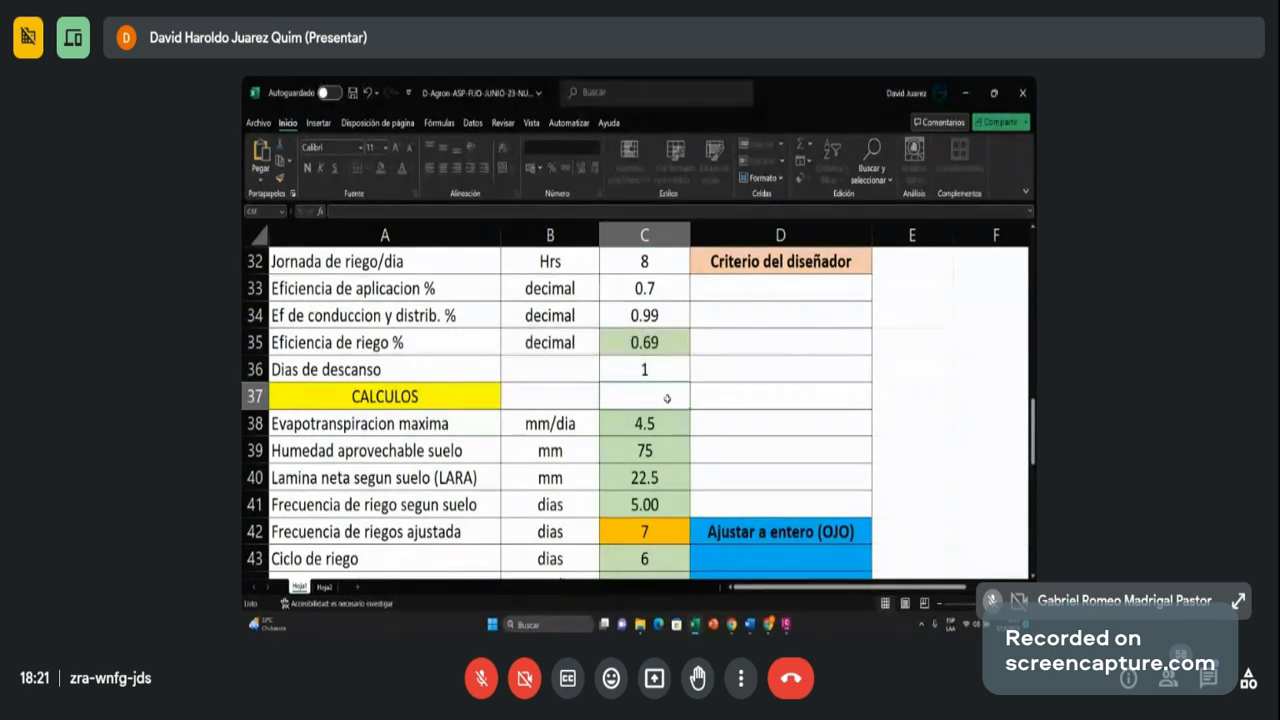
Step: Set Dias de descanso to 4 in column C
{"action": "left_click", "coordinate": [647, 368]}
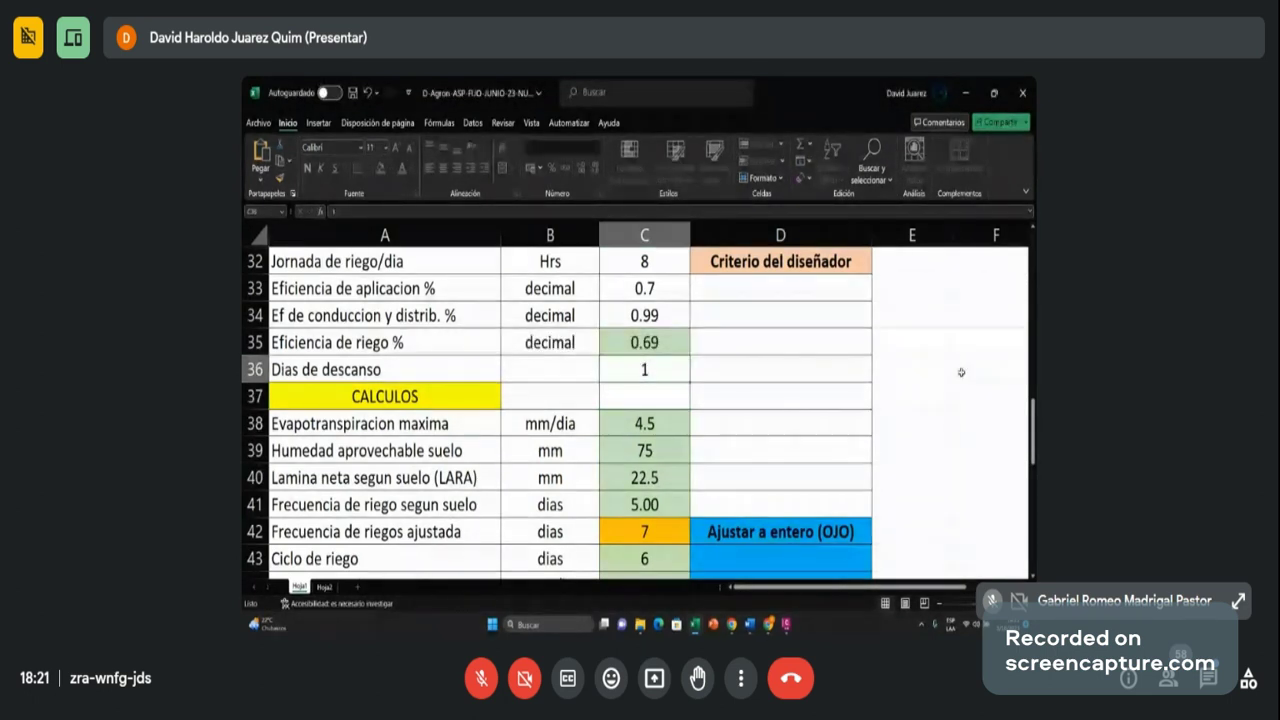
{"action": "key", "text": "BackSpace"}
{"action": "type", "text": "4"}
{"action": "key", "text": "Return"}
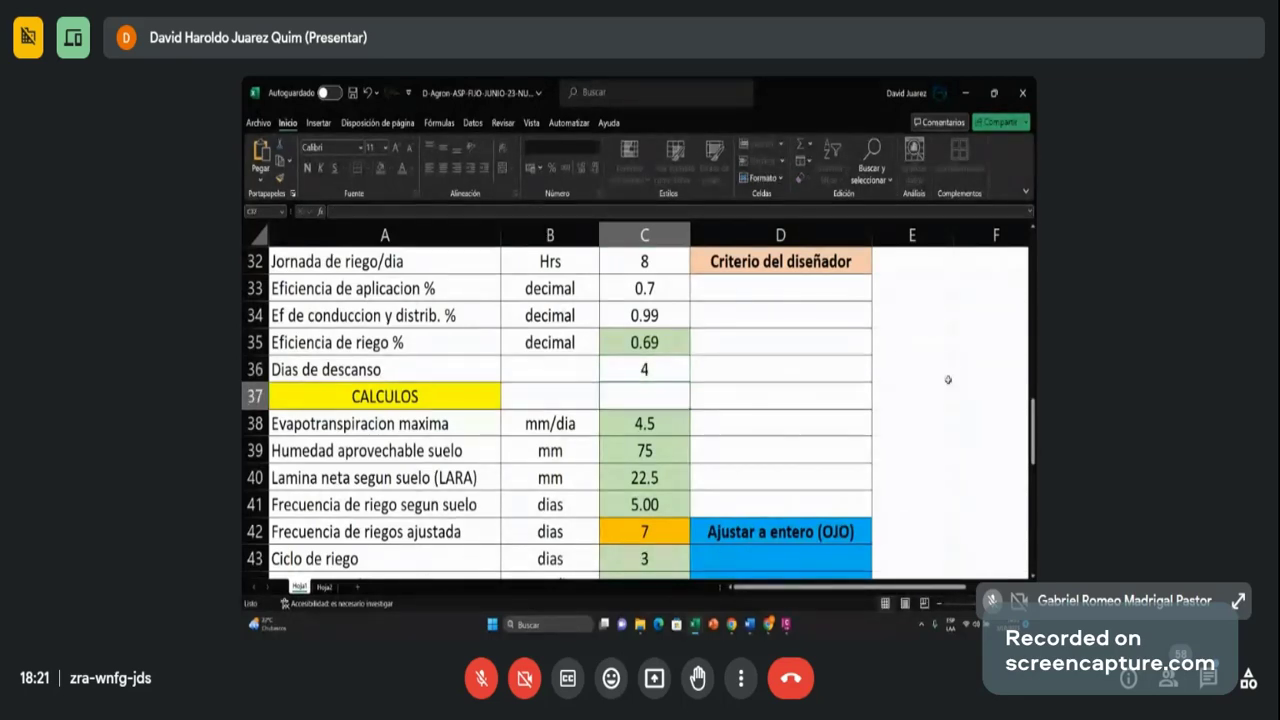
Step: Compare the Frecuencia de riegos ajustada and Ciclo de riego values in the CALCULOS section
{"action": "scroll", "coordinate": [720, 425], "scroll_direction": "down", "scroll_amount": 2}
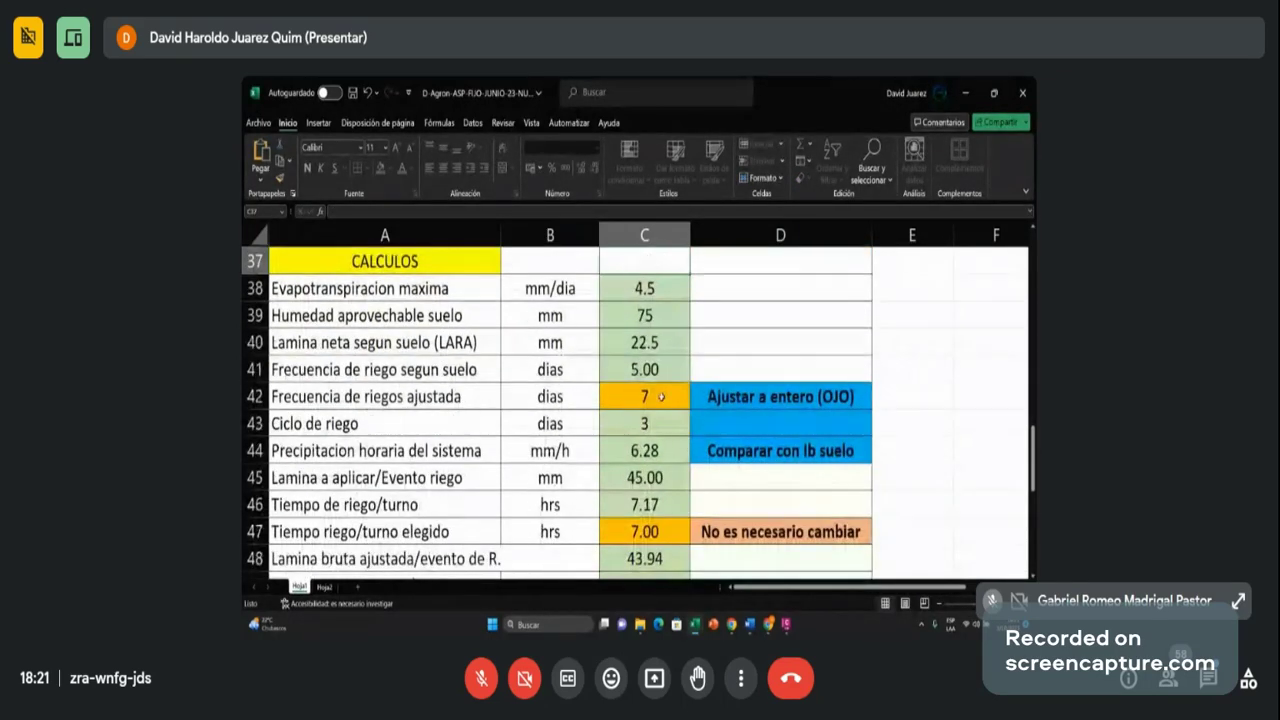
{"action": "left_click", "coordinate": [661, 397]}
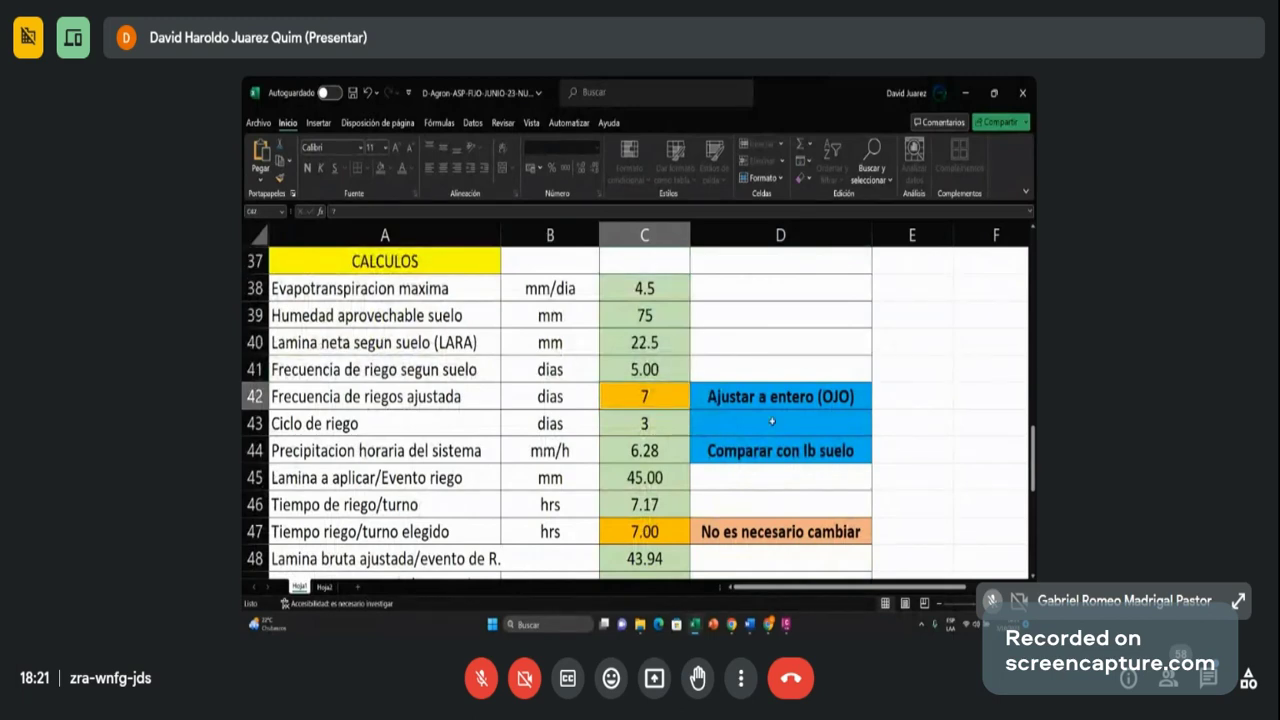
{"action": "left_click", "coordinate": [668, 430]}
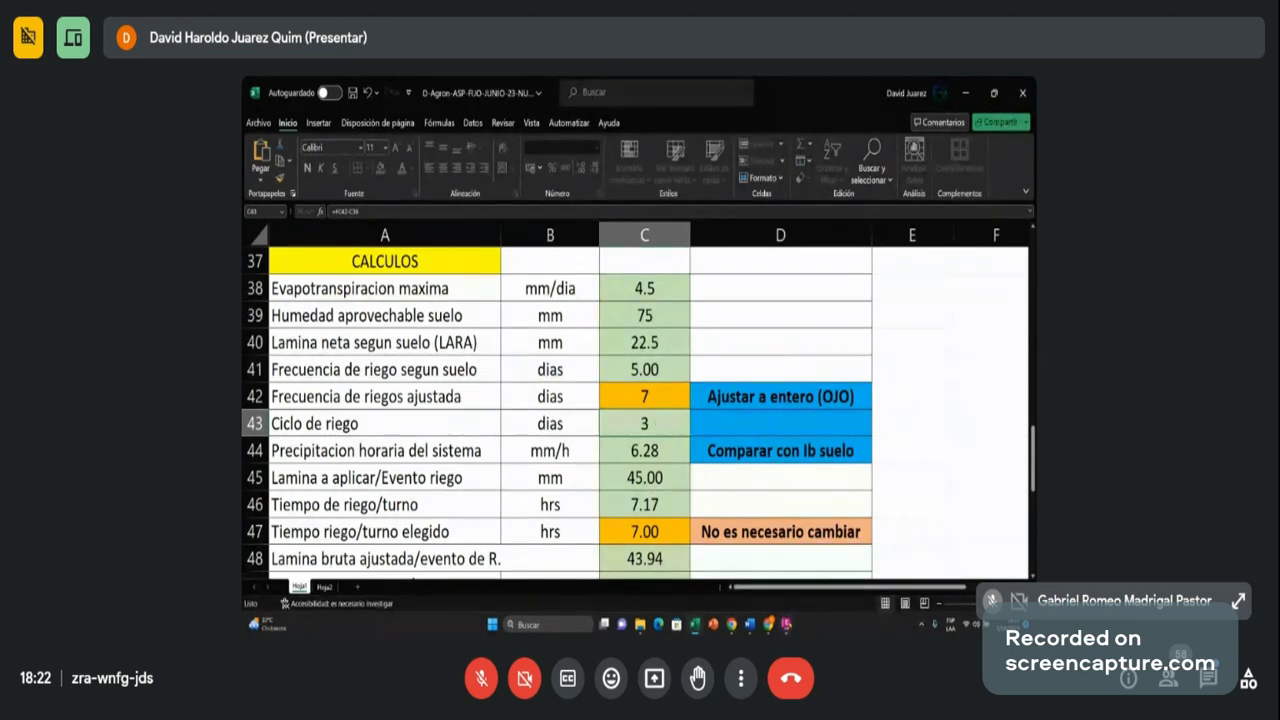
Step: Switch from the workbook to the MINIASP-FIJO-JUNIO2023 16-SECTORES field drawing in Civil 3D
{"action": "mouse_move", "coordinate": [786, 620]}
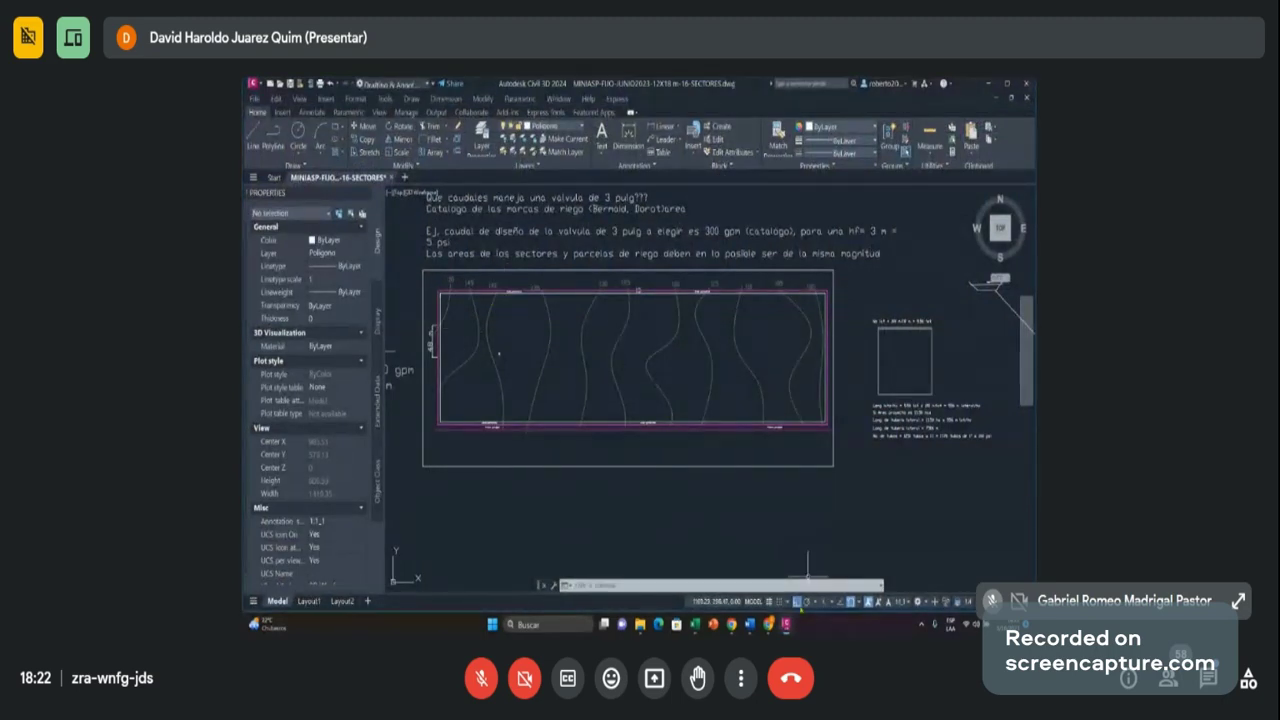
{"action": "mouse_move", "coordinate": [695, 624]}
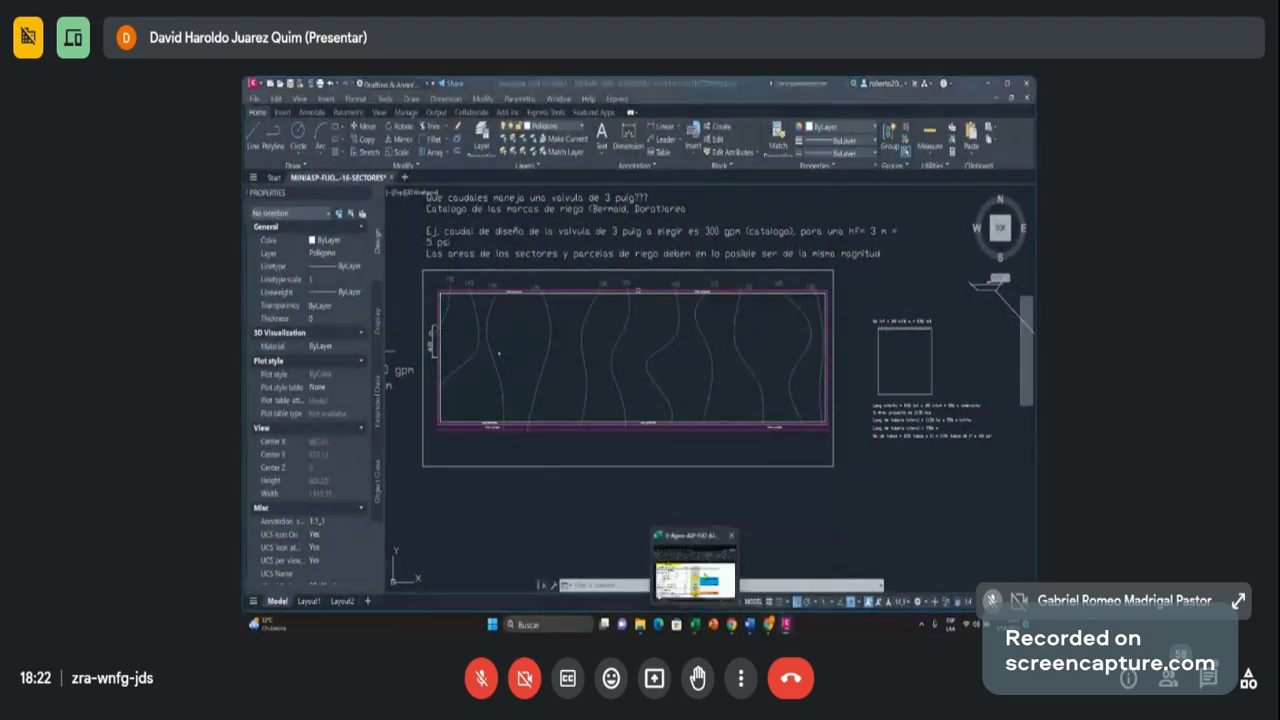
{"action": "left_click", "coordinate": [695, 570]}
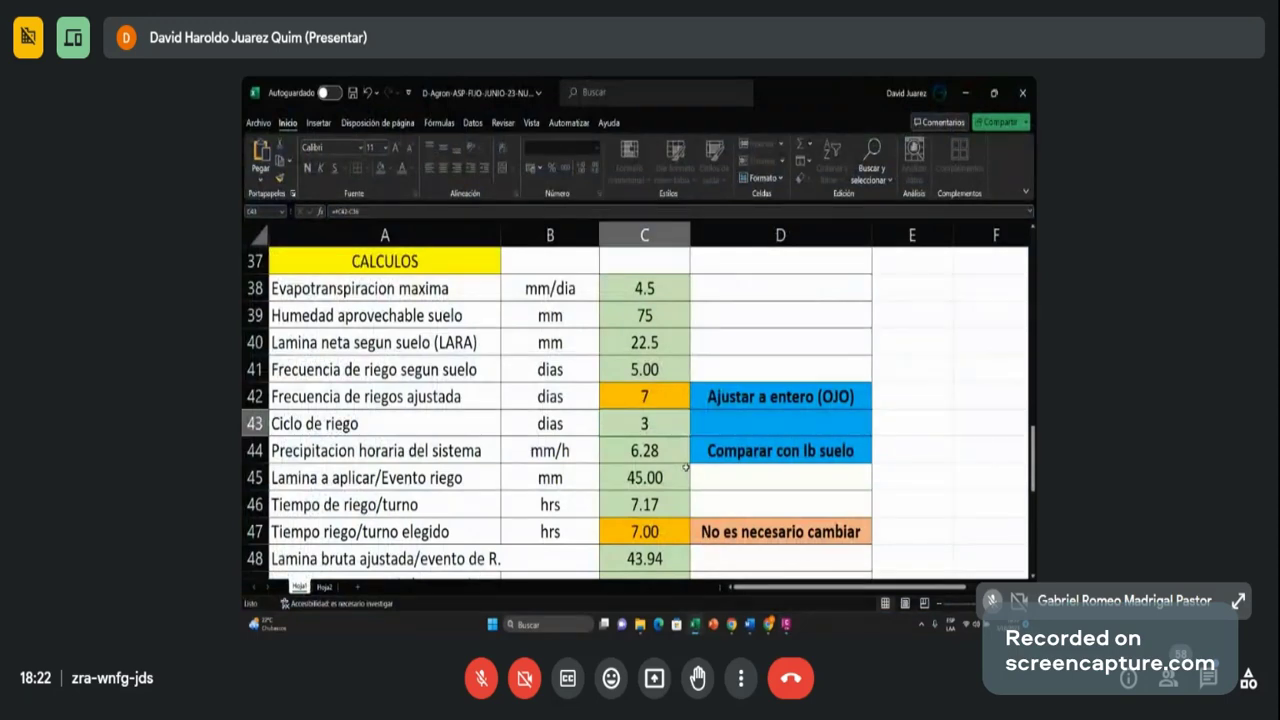
{"action": "scroll", "coordinate": [686, 467], "scroll_direction": "down", "scroll_amount": 1}
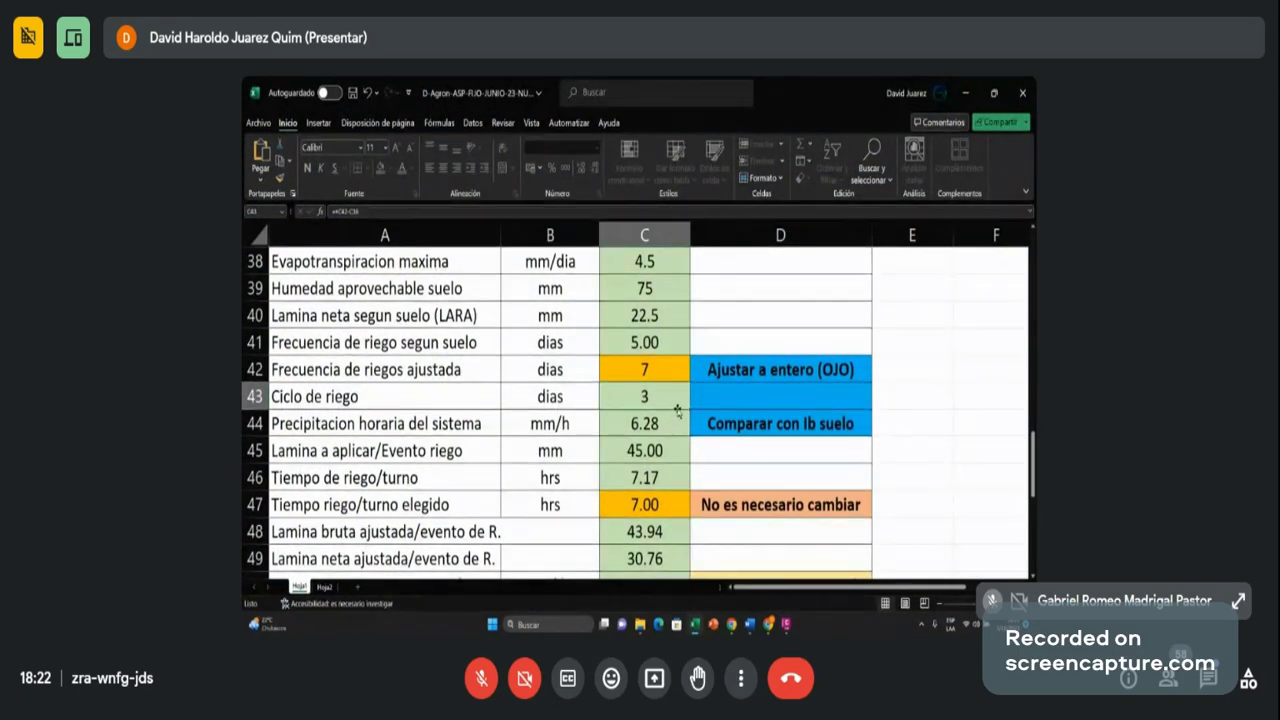
{"action": "mouse_move", "coordinate": [784, 624]}
{"action": "left_click", "coordinate": [785, 562]}
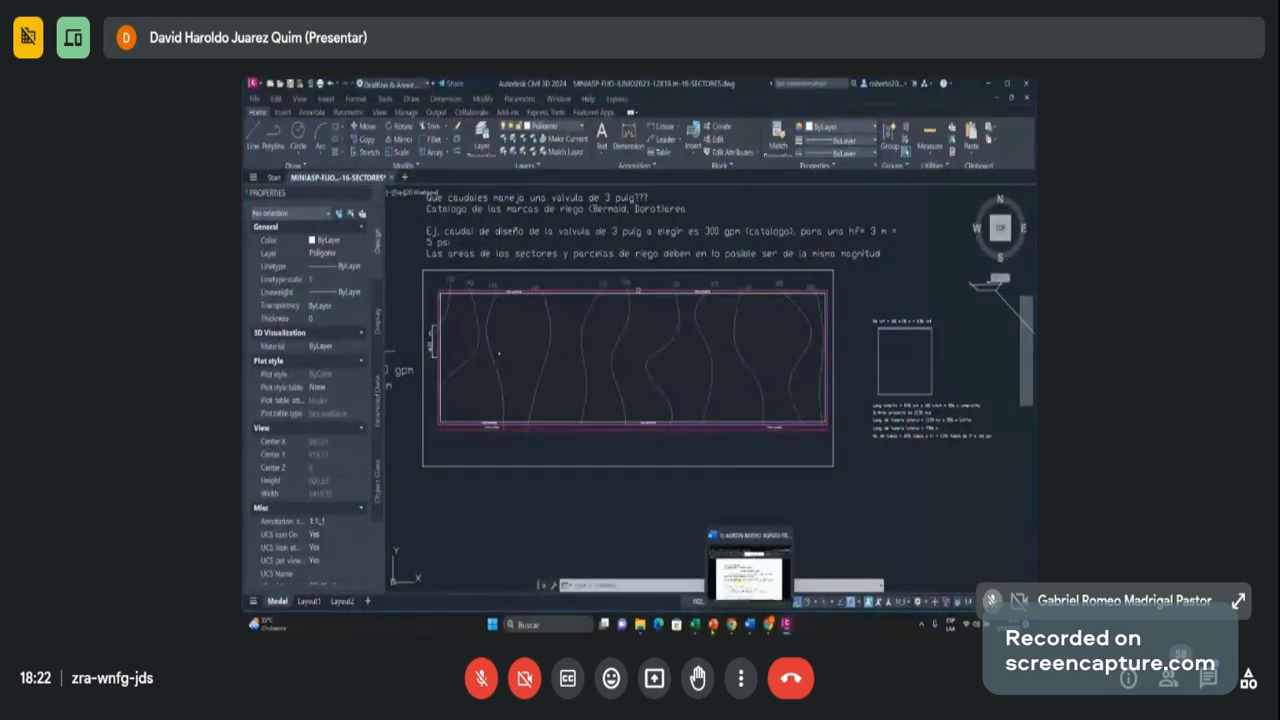
Step: Switch from the Civil 3D drawing back to the D-Agron Excel workbook and check the Frecuencia de riegos ajustada cell
{"action": "mouse_move", "coordinate": [697, 624]}
{"action": "left_click", "coordinate": [696, 575]}
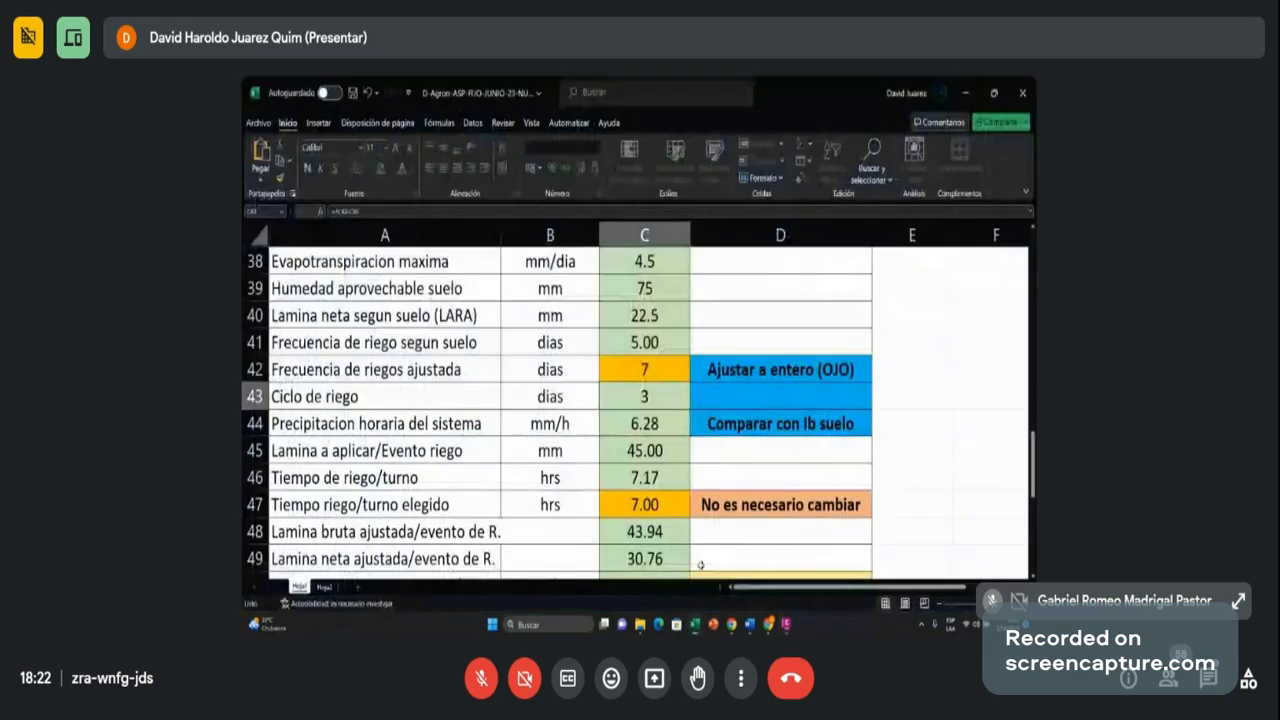
{"action": "mouse_move", "coordinate": [786, 623]}
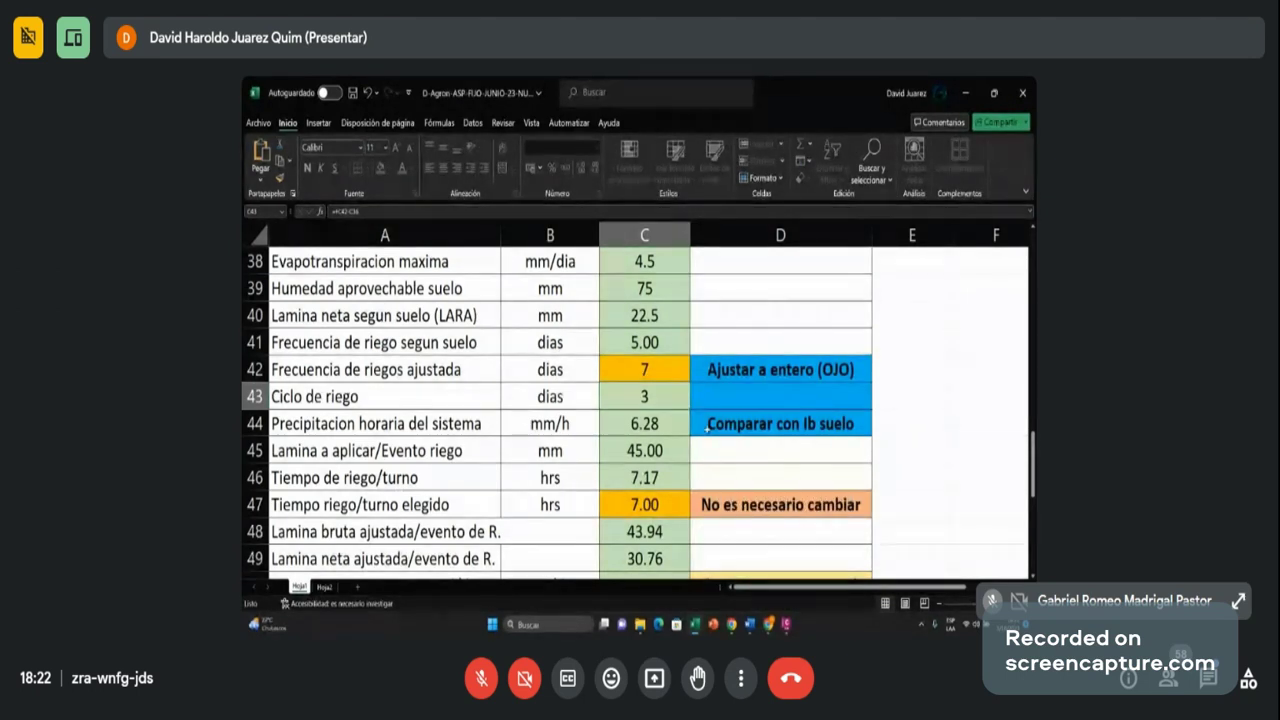
{"action": "left_click", "coordinate": [668, 369]}
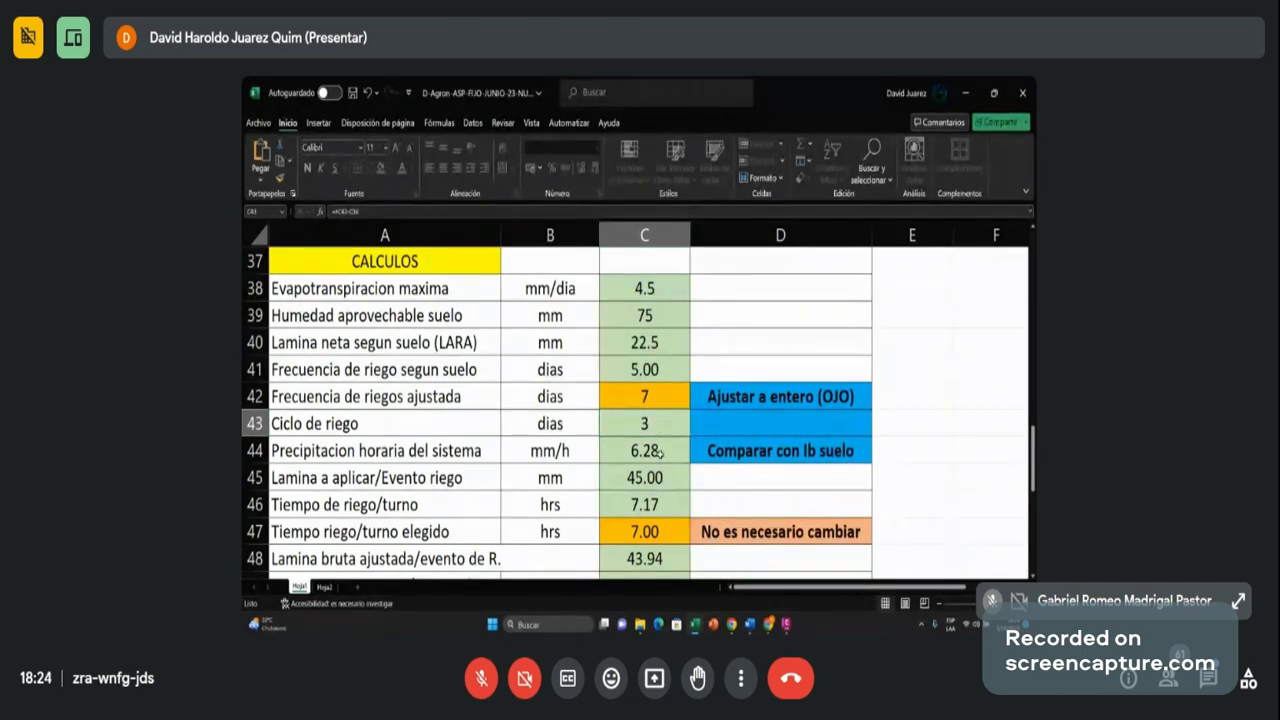
Step: Examine the formulas for Precipitacion horaria del sistema and Lamina a aplicar/Evento riego alongside the evapotranspiration and frequency rows they depend on
{"action": "left_click", "coordinate": [660, 452]}
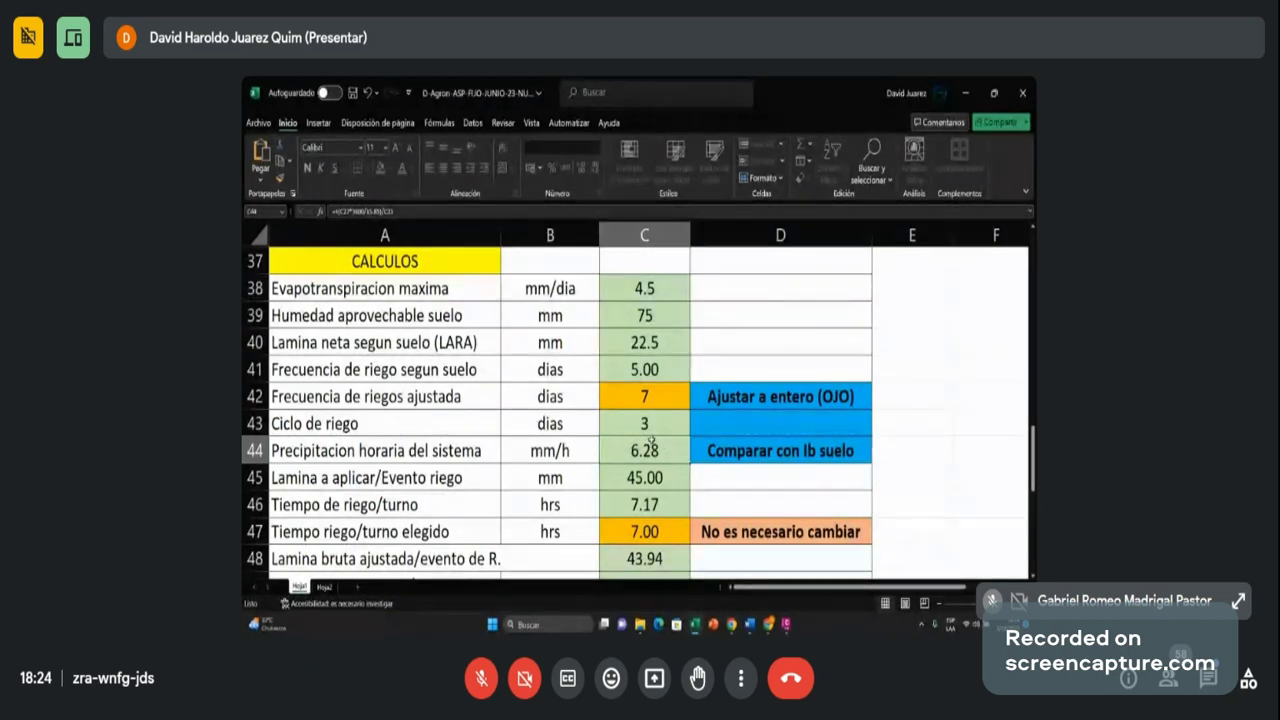
{"action": "left_click", "coordinate": [648, 478]}
{"action": "scroll", "coordinate": [648, 478], "scroll_direction": "down", "scroll_amount": 2}
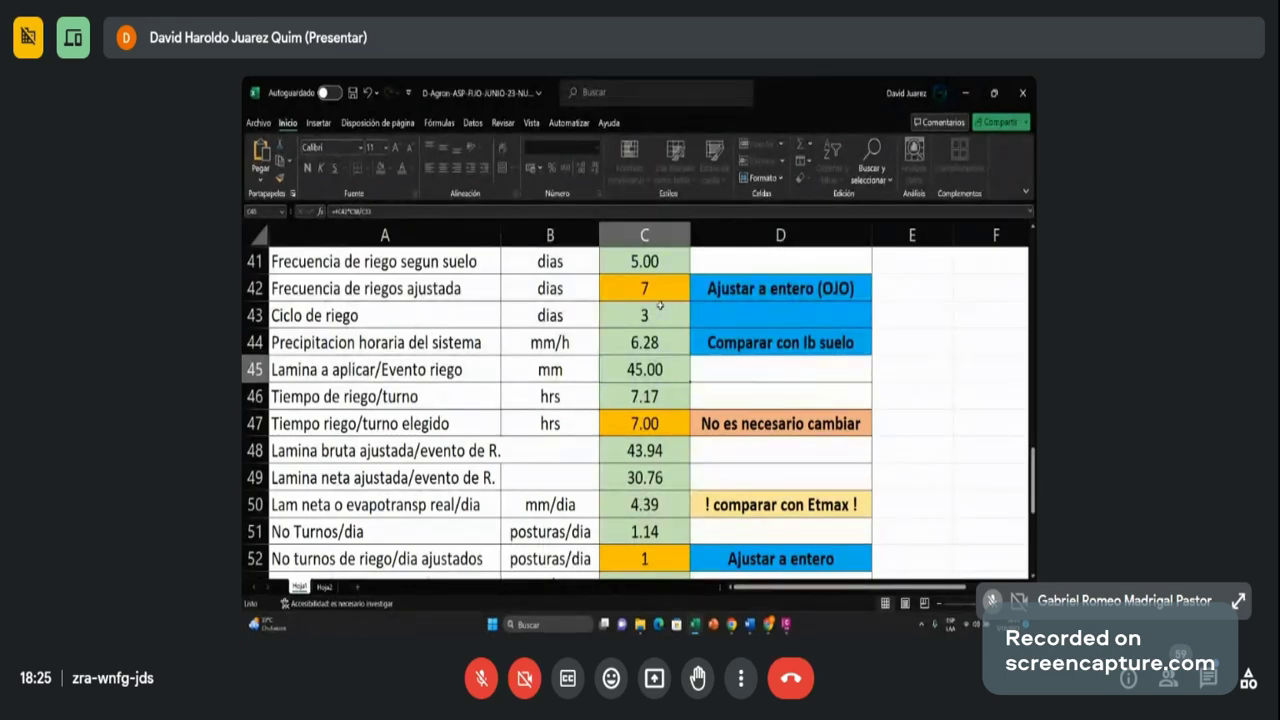
{"action": "scroll", "coordinate": [660, 305], "scroll_direction": "up", "scroll_amount": 2}
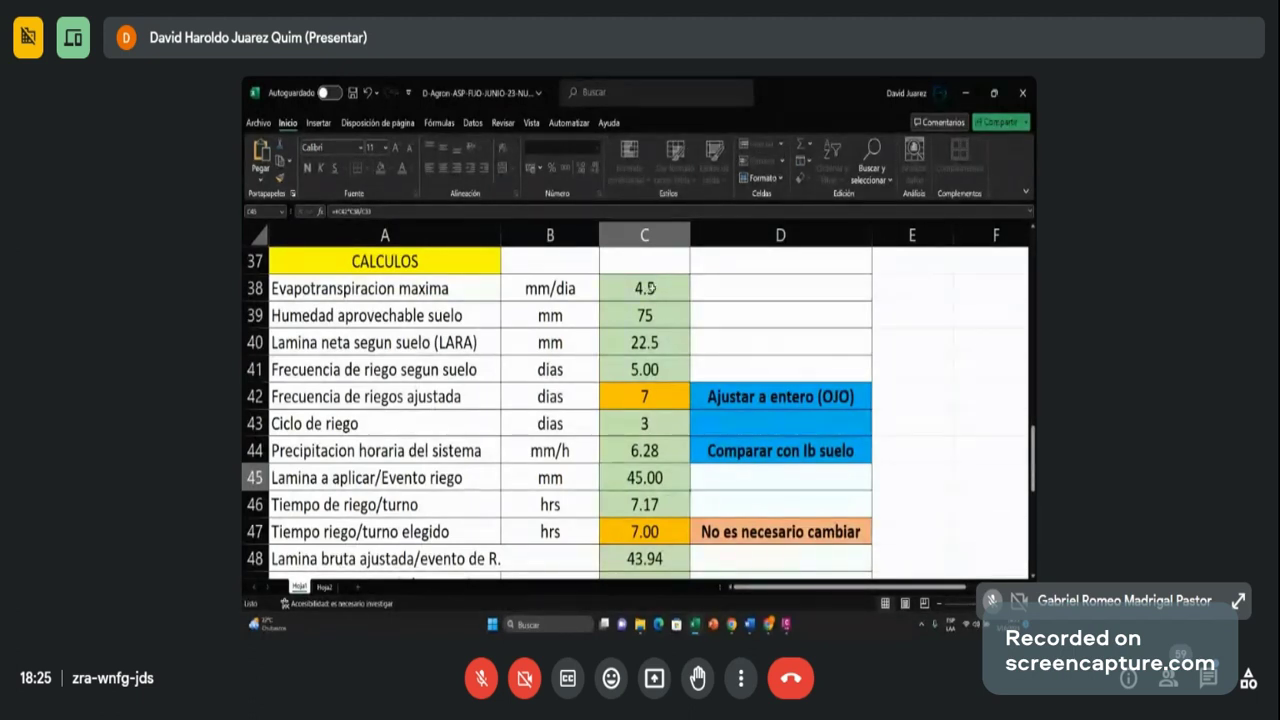
{"action": "scroll", "coordinate": [648, 396], "scroll_direction": "down", "scroll_amount": 2}
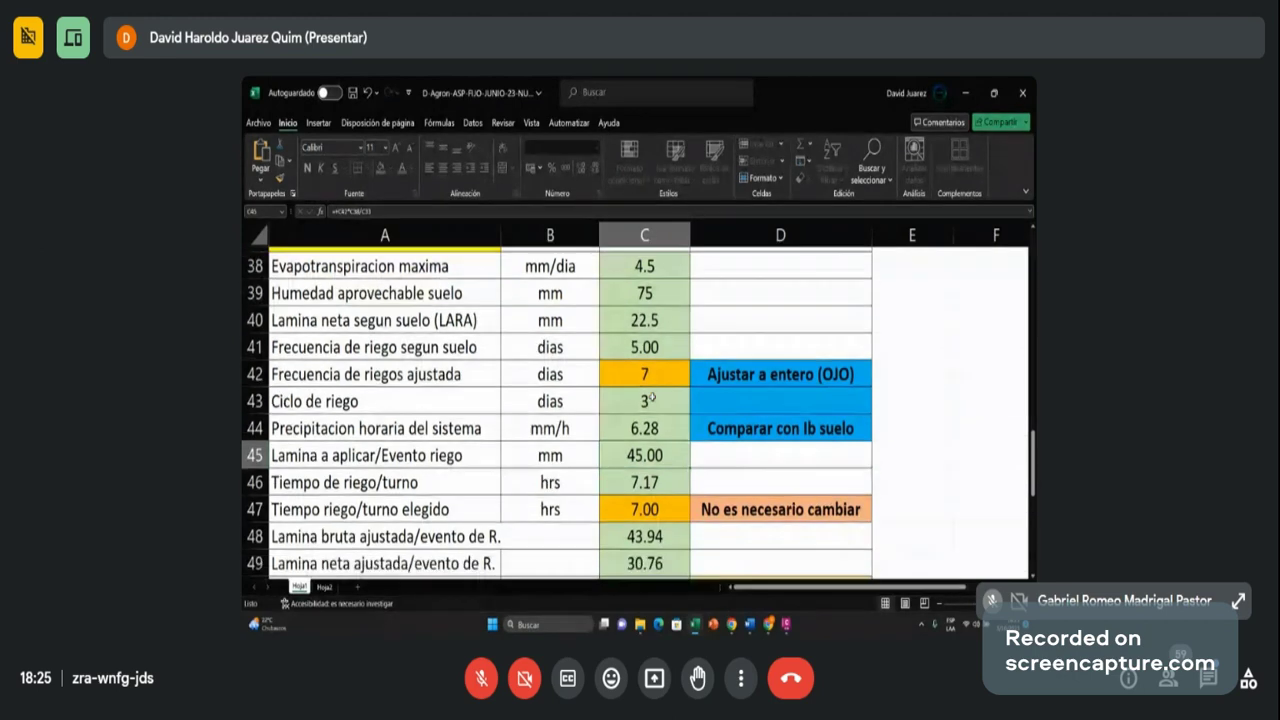
{"action": "scroll", "coordinate": [652, 396], "scroll_direction": "down", "scroll_amount": 1}
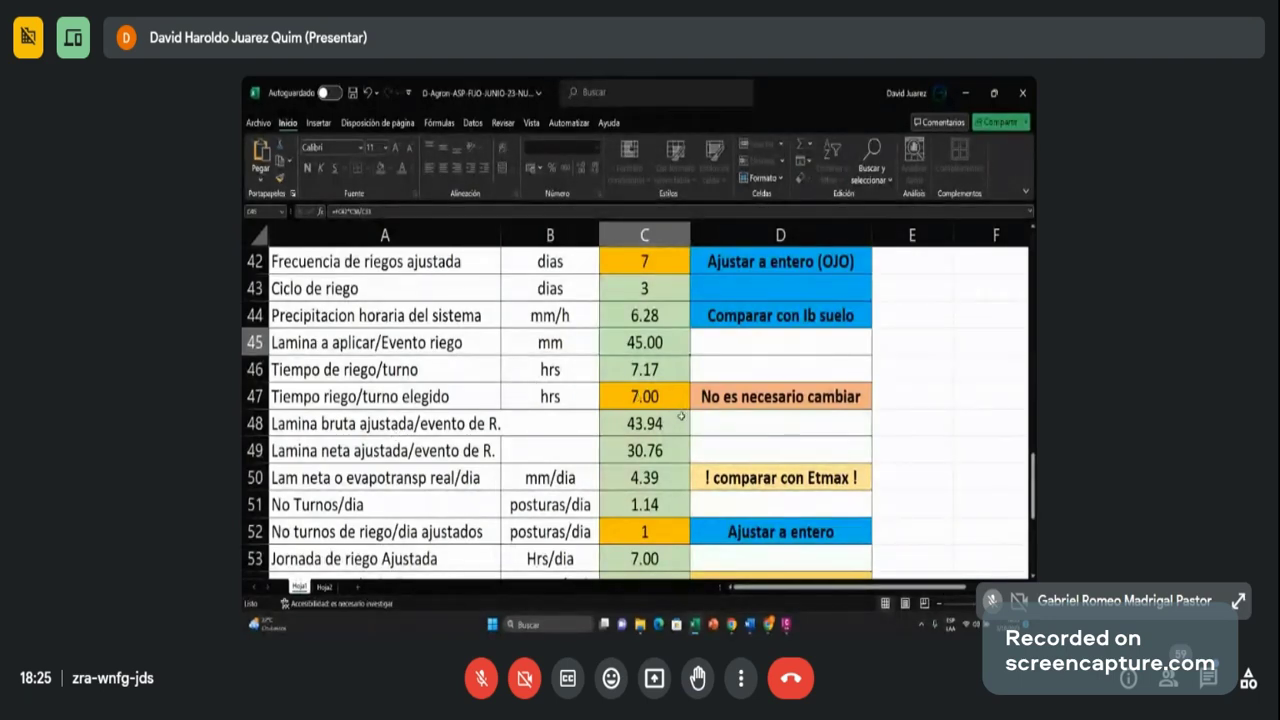
{"action": "scroll", "coordinate": [662, 378], "scroll_direction": "up", "scroll_amount": 1}
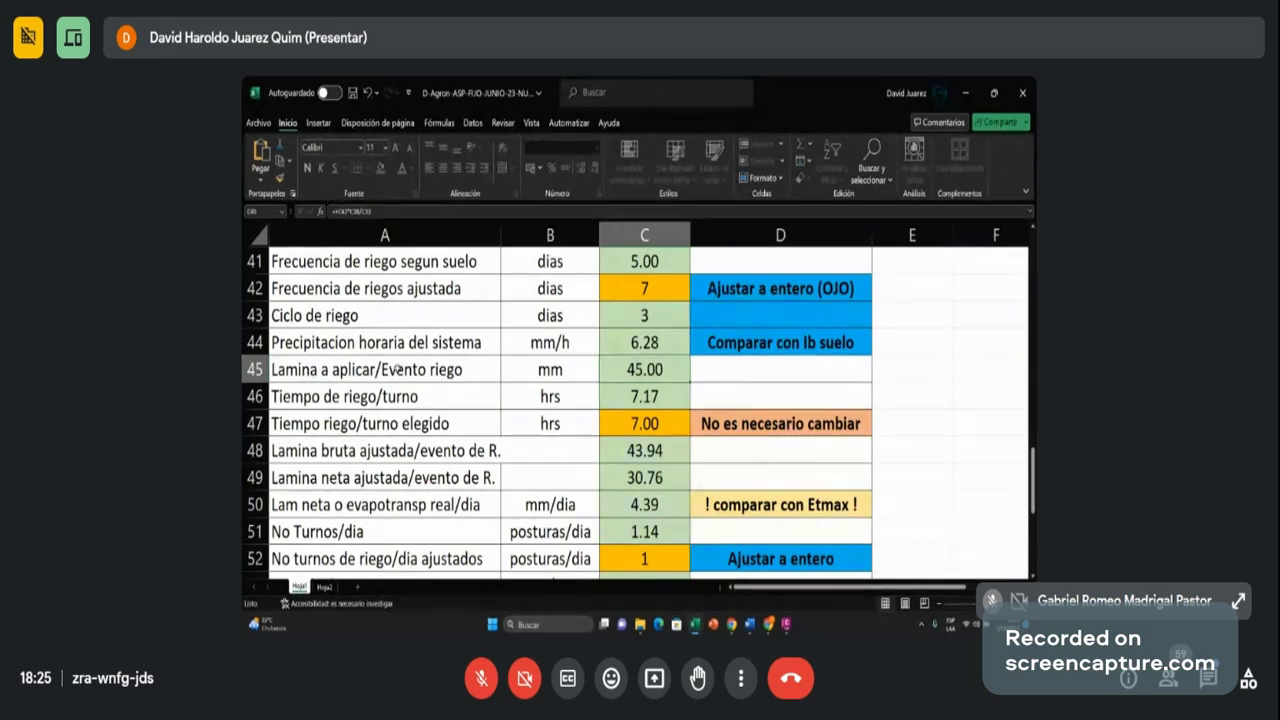
Step: Review the Tiempo de riego/turno and Tiempo riego/turno elegido cells and the adjusted gross, net and daily lamina formulas
{"action": "left_click", "coordinate": [673, 397]}
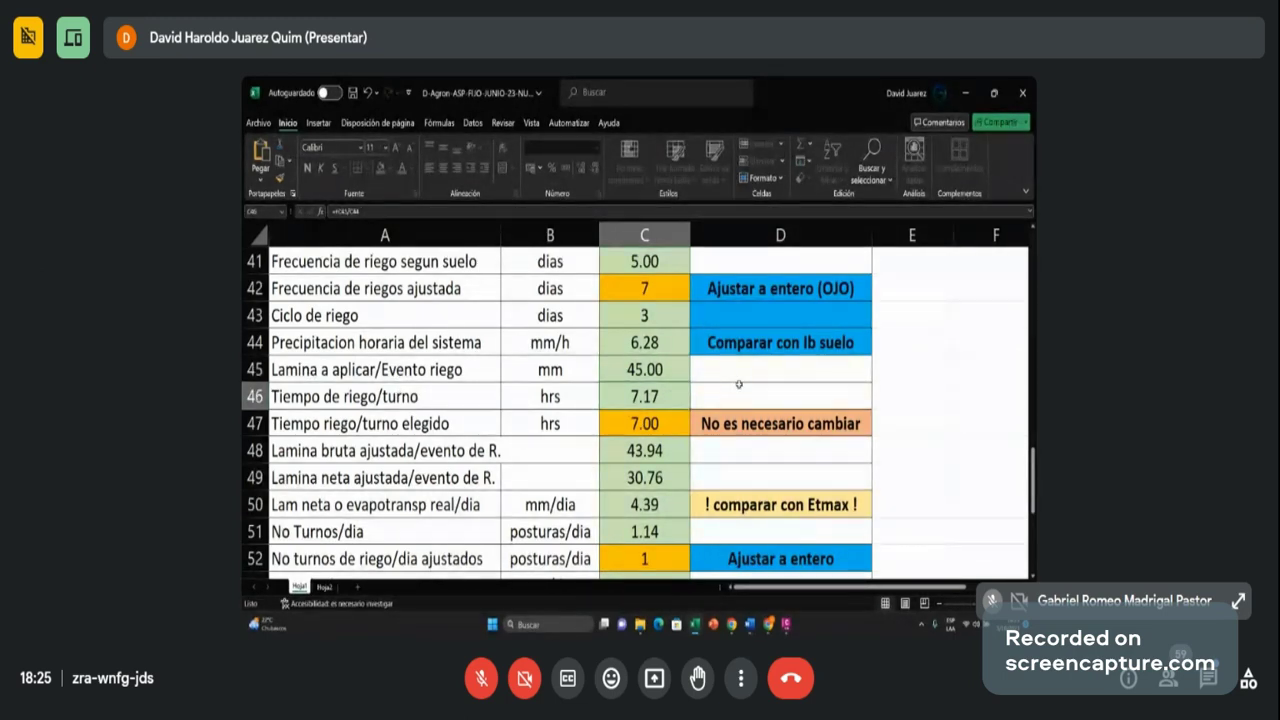
{"action": "key", "text": "Down"}
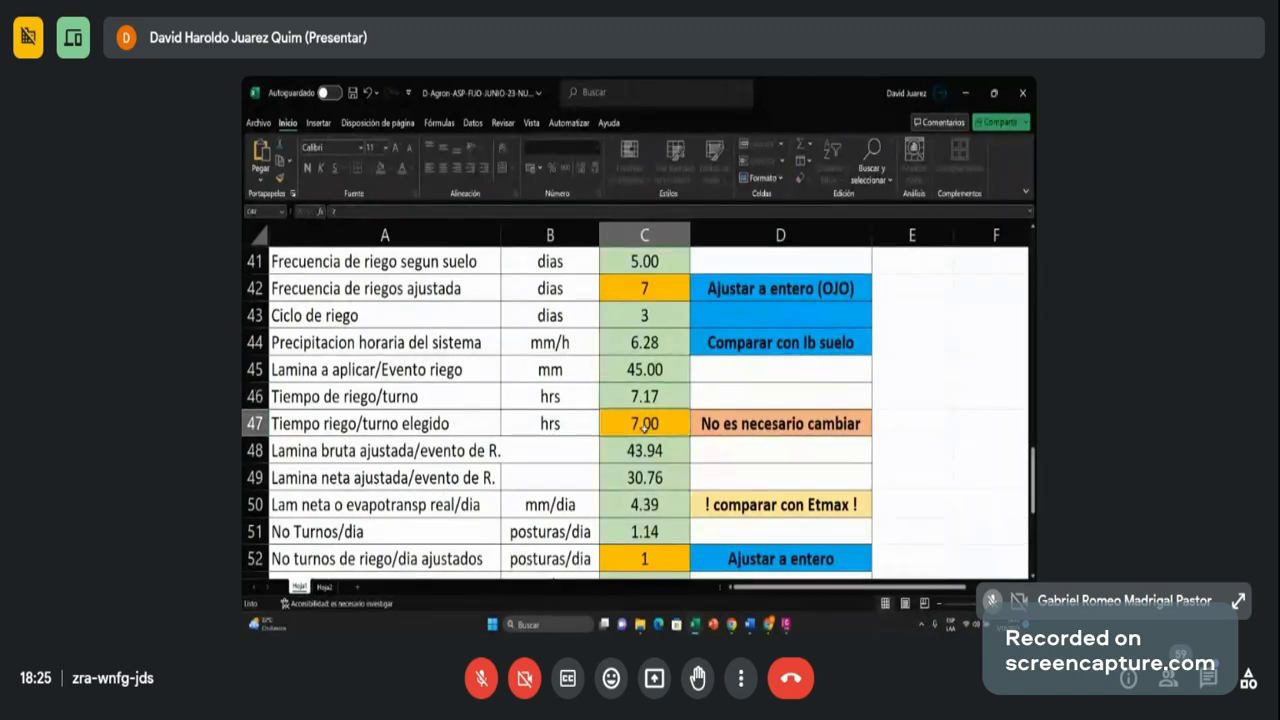
{"action": "scroll", "coordinate": [745, 404], "scroll_direction": "down", "scroll_amount": 2}
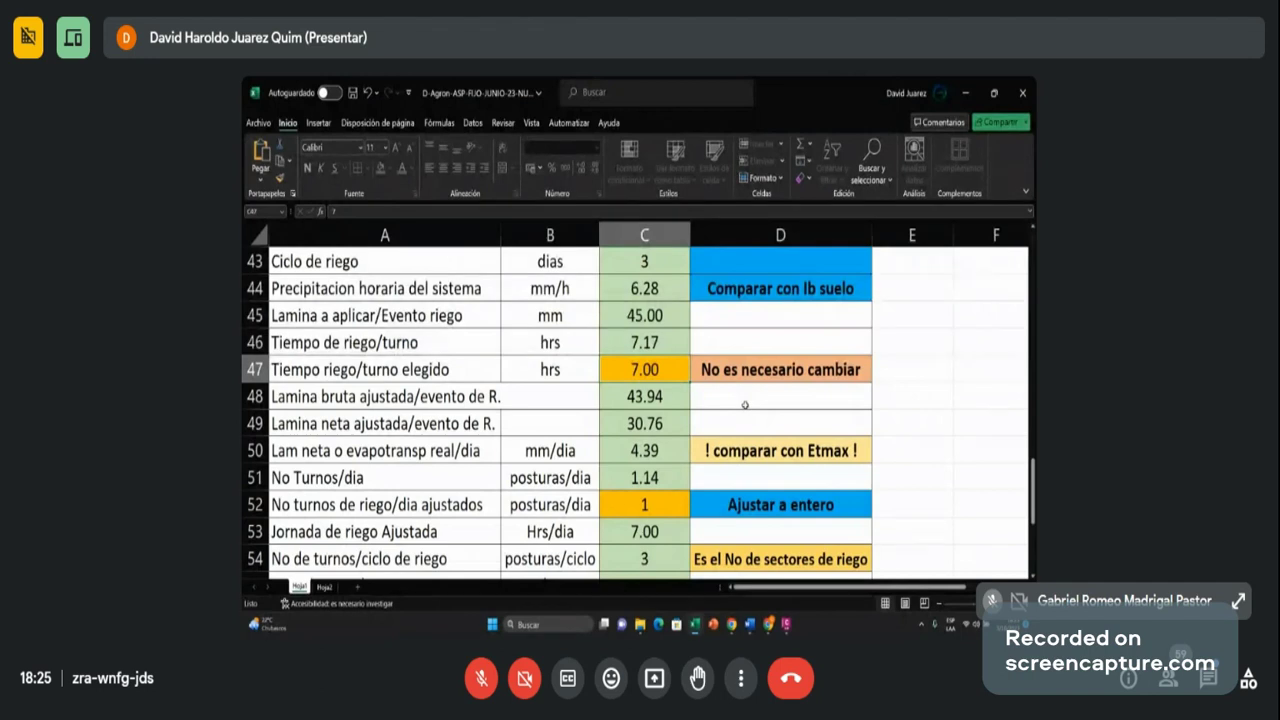
{"action": "left_click", "coordinate": [661, 402]}
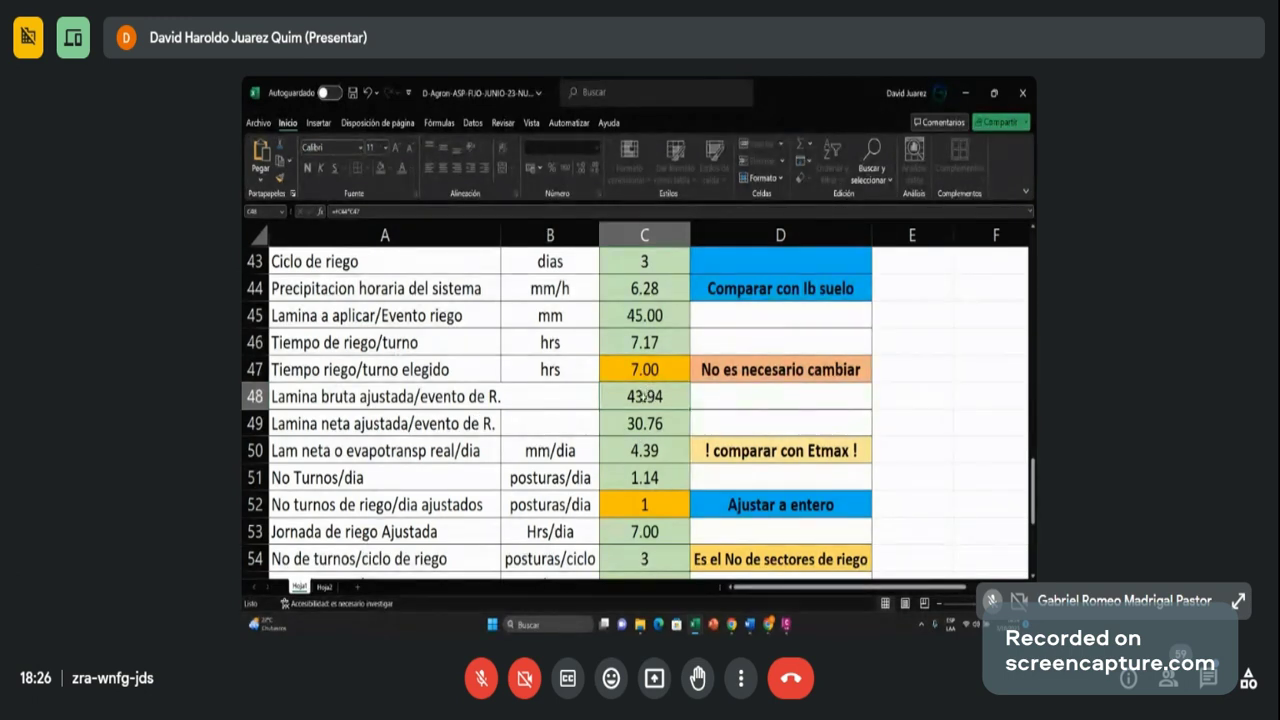
{"action": "left_click", "coordinate": [645, 424]}
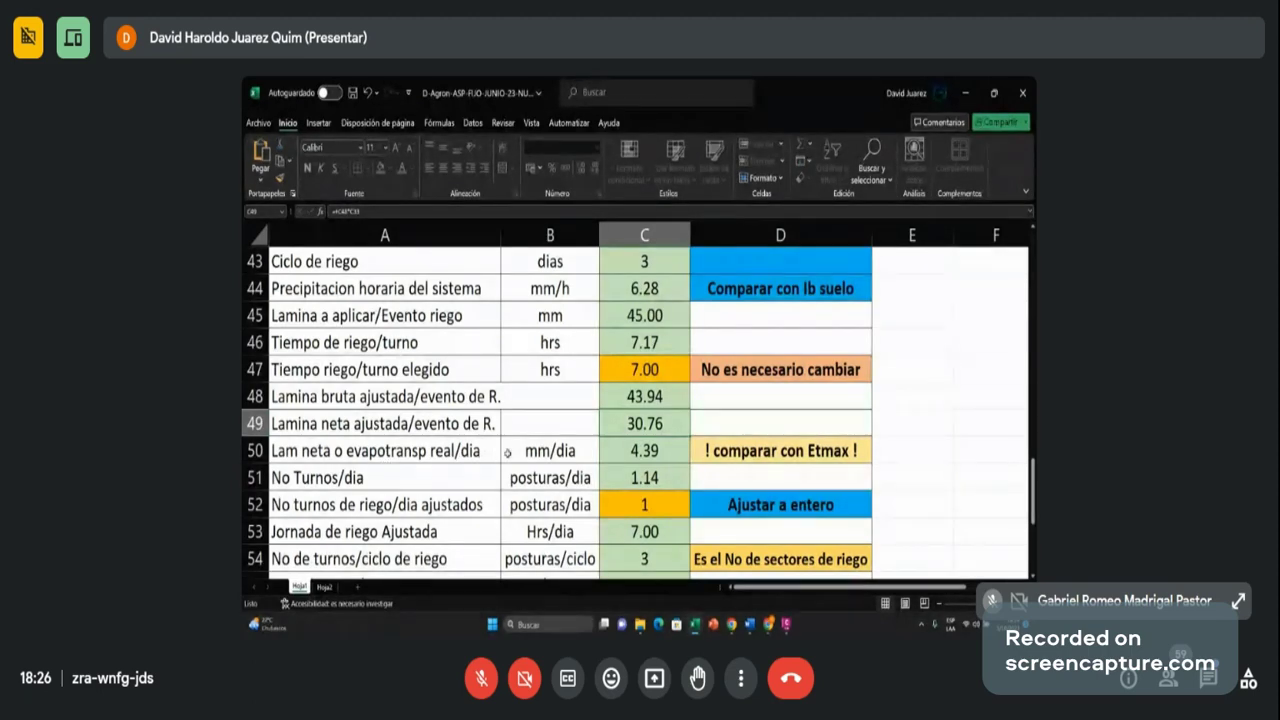
{"action": "left_click", "coordinate": [640, 452]}
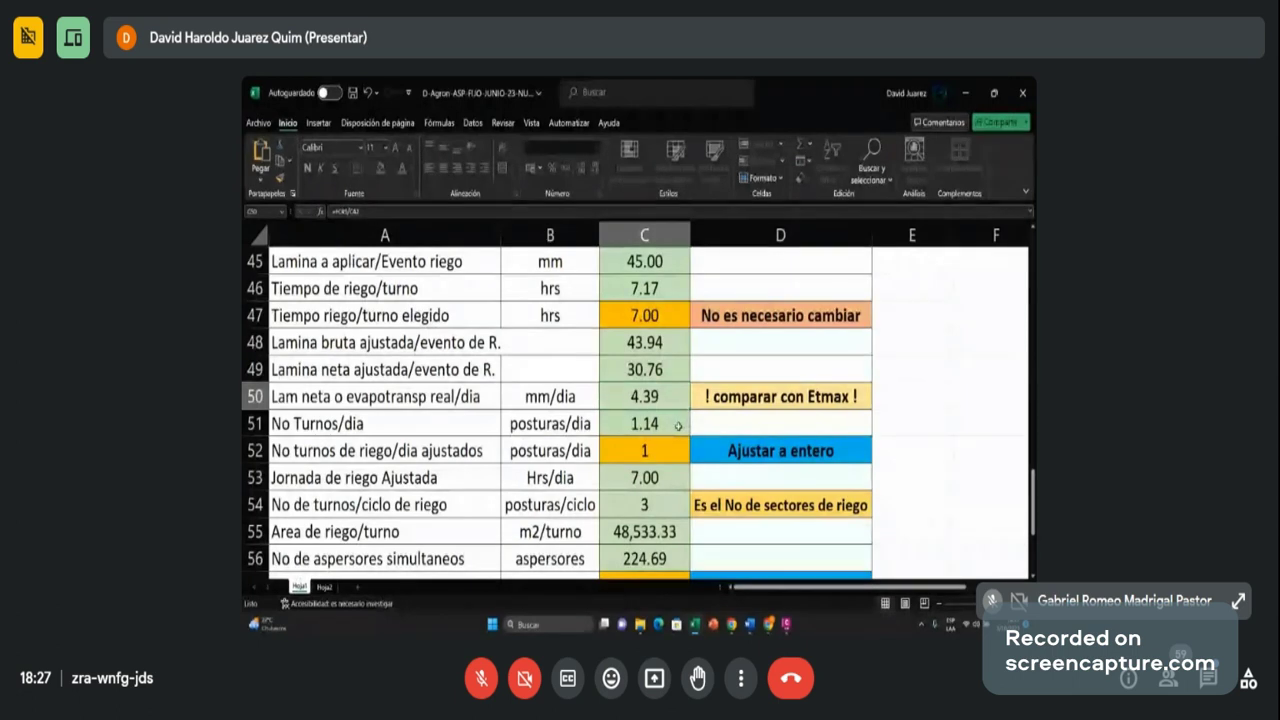
Step: Compare No Turnos/dia with Tiempo riego/turno elegido and the adjusted whole number of turns per day
{"action": "left_click", "coordinate": [678, 425]}
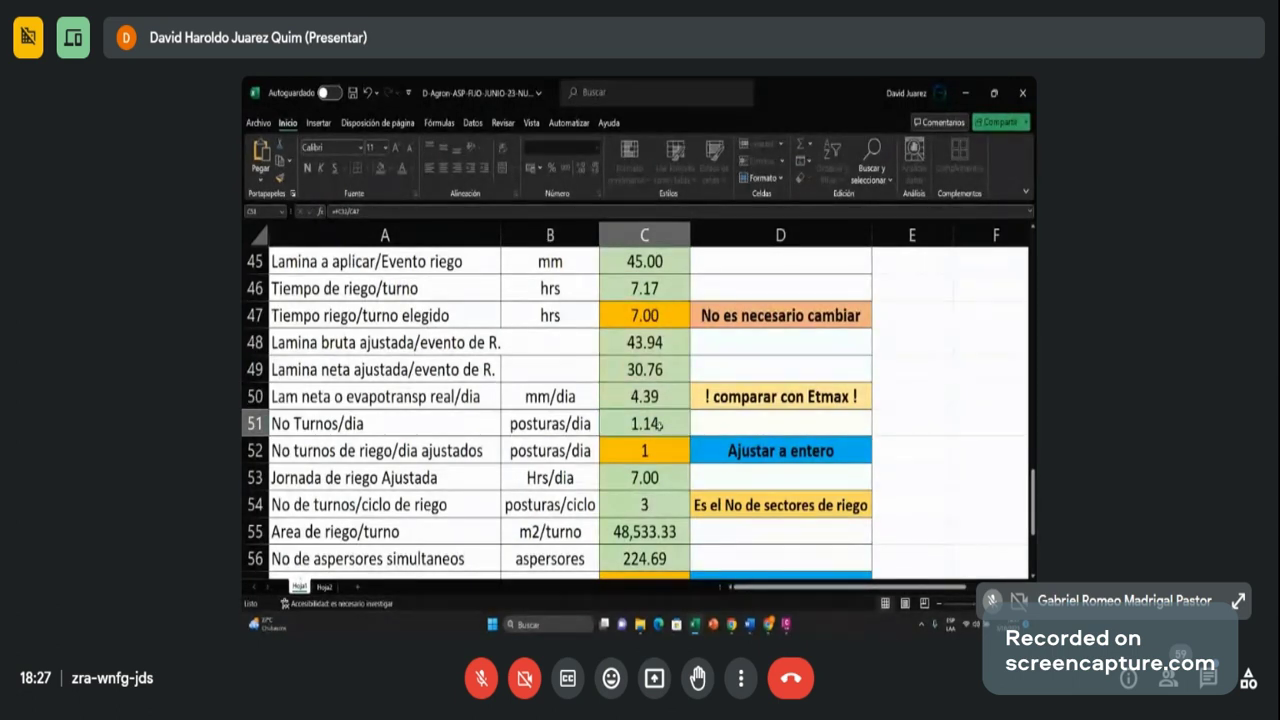
{"action": "left_click", "coordinate": [660, 397]}
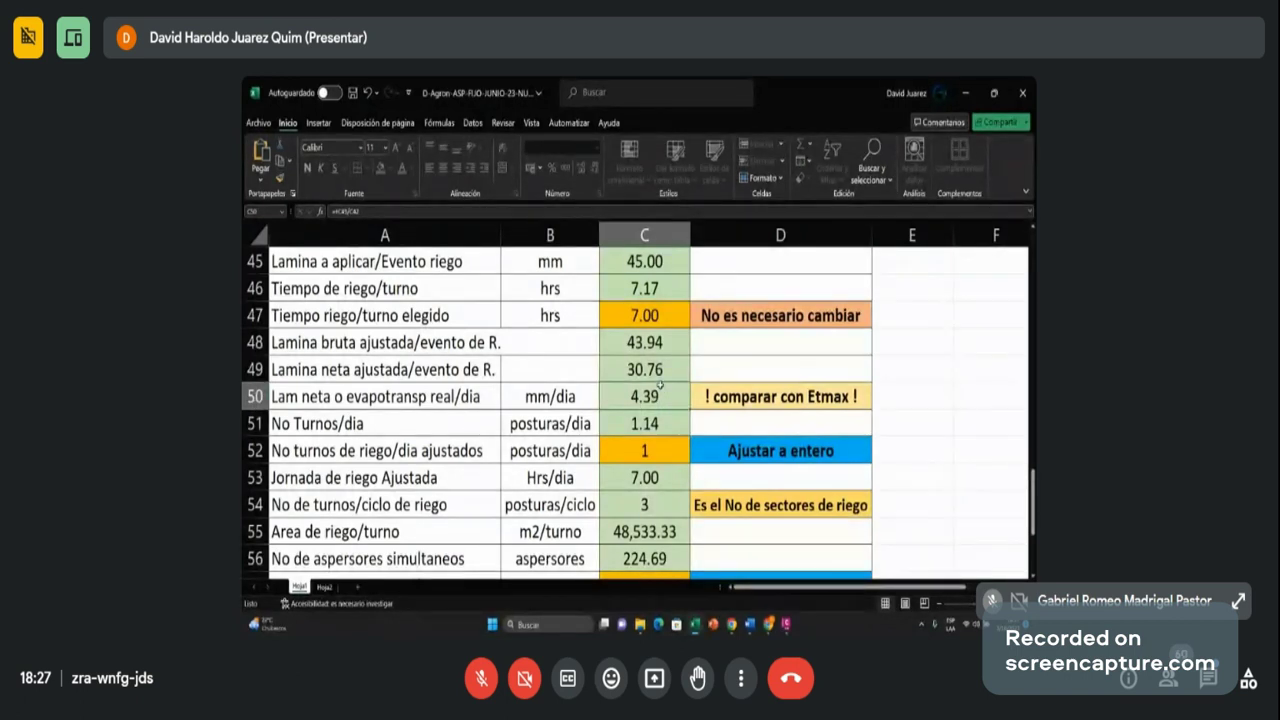
{"action": "left_click", "coordinate": [648, 316]}
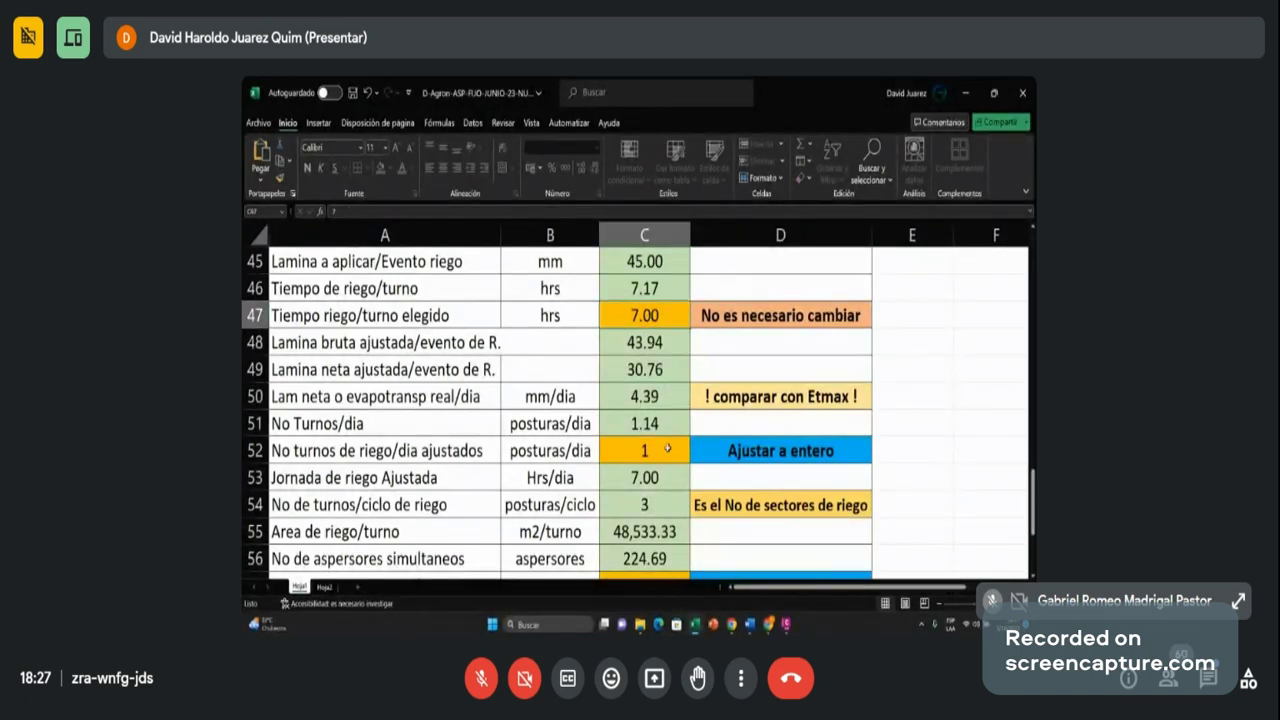
{"action": "left_click", "coordinate": [645, 452]}
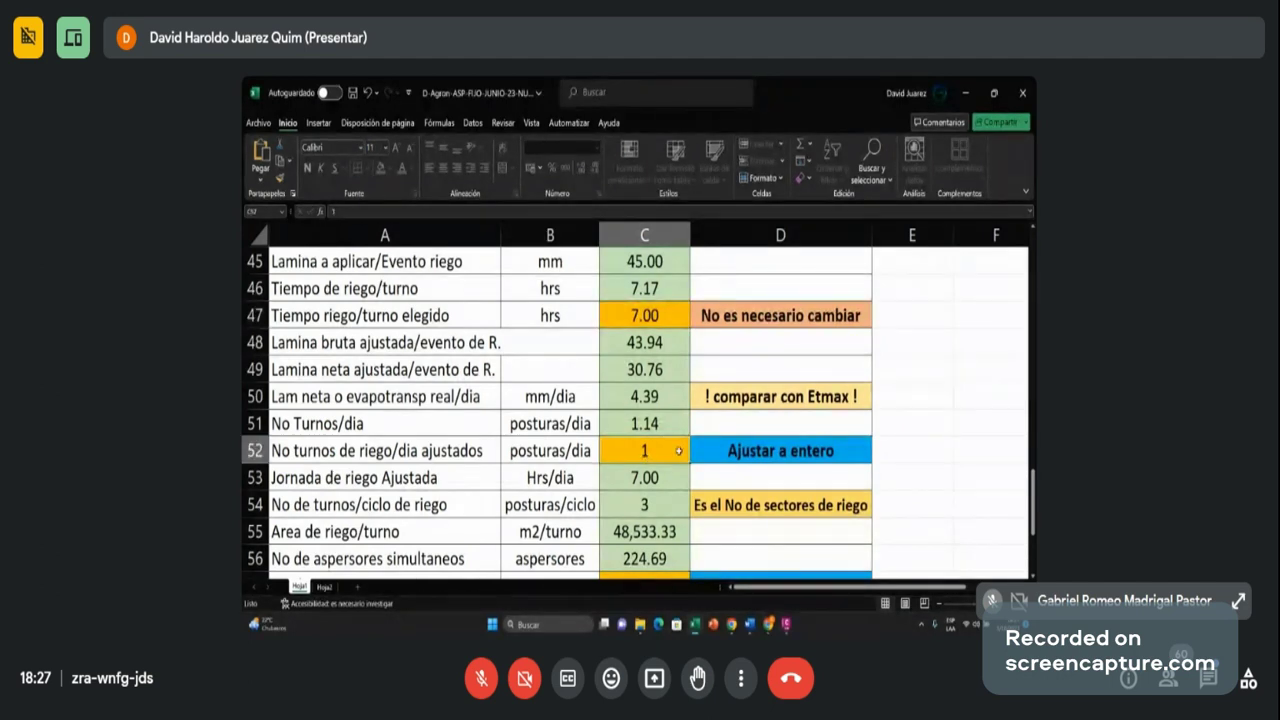
{"action": "left_click", "coordinate": [658, 423]}
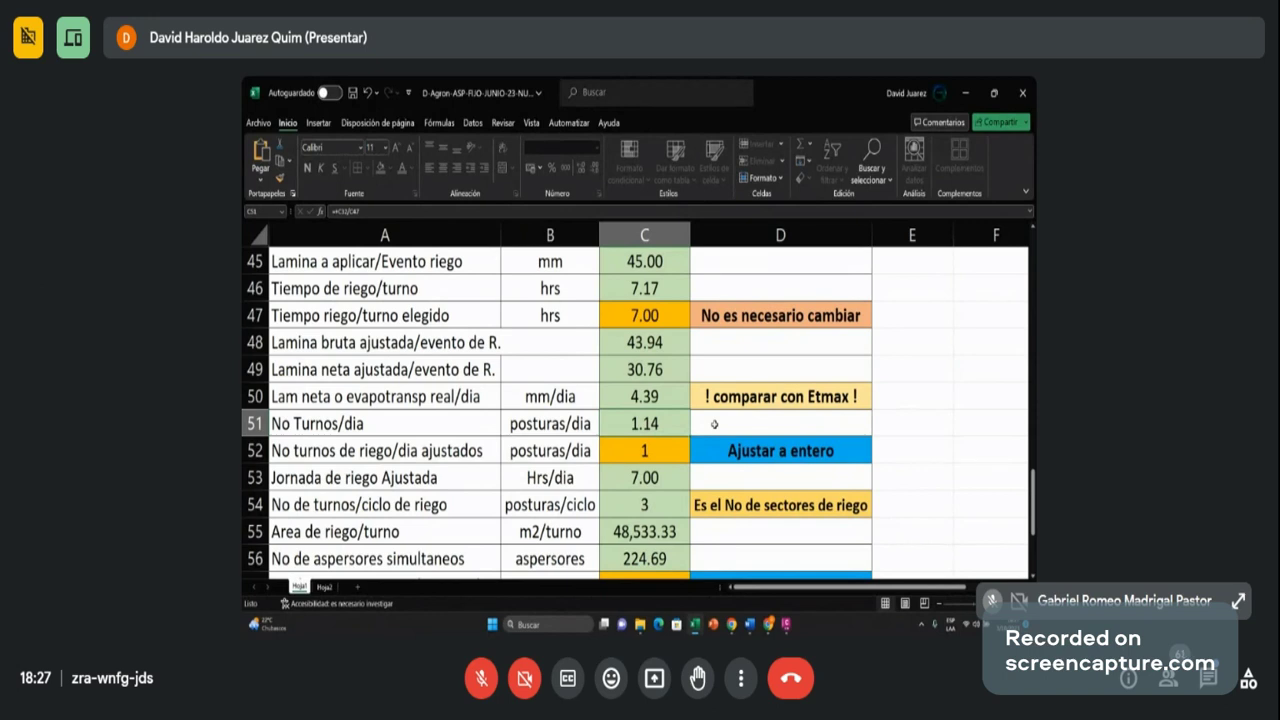
{"action": "left_click", "coordinate": [656, 316]}
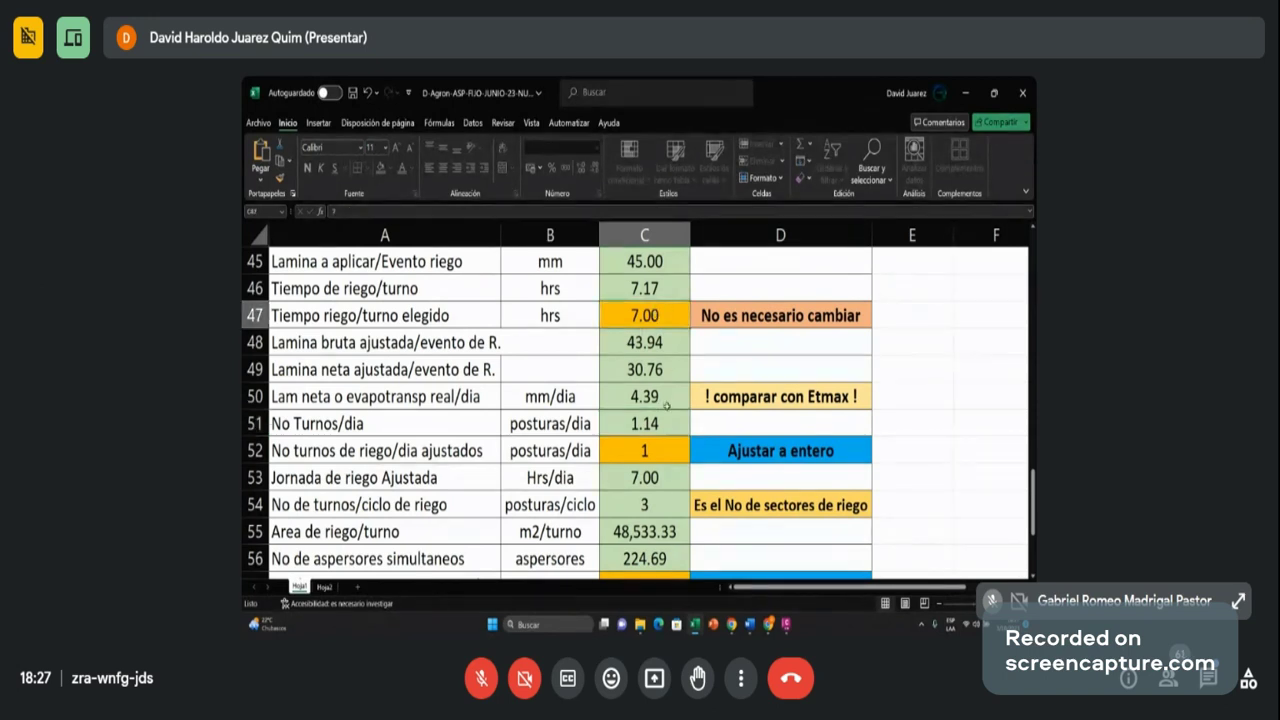
{"action": "left_click", "coordinate": [663, 420]}
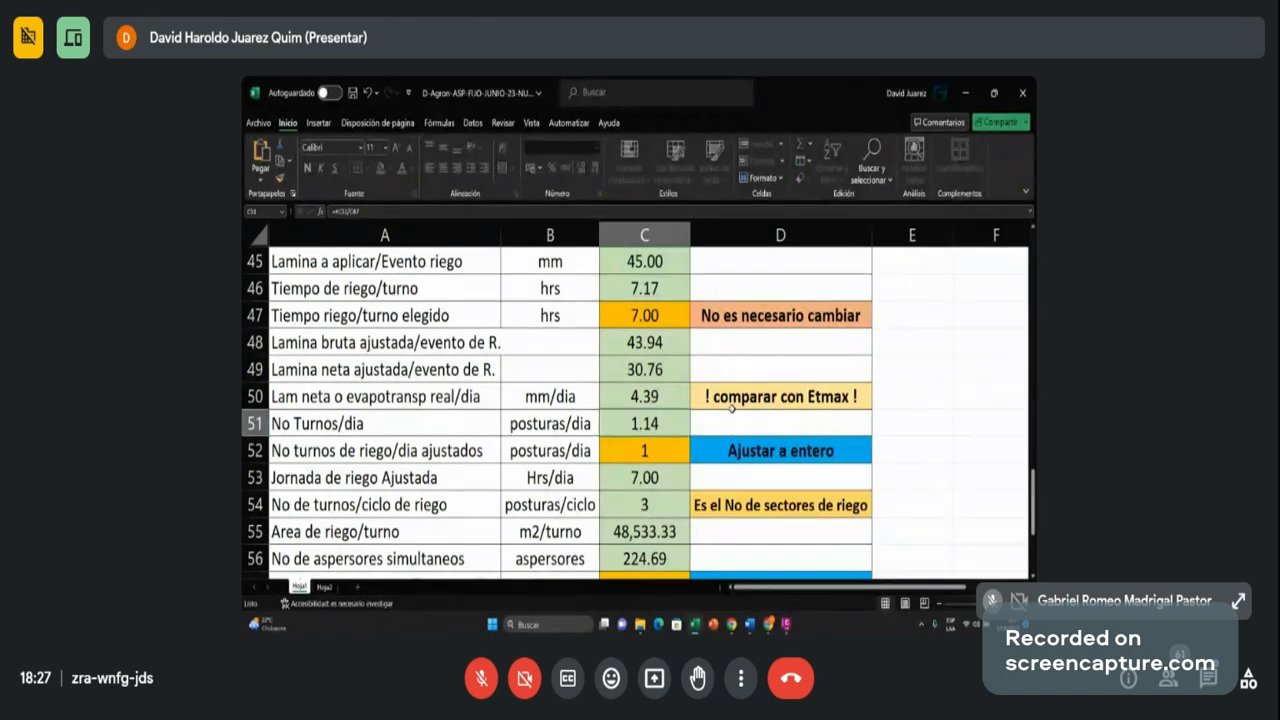
{"action": "left_click", "coordinate": [646, 452]}
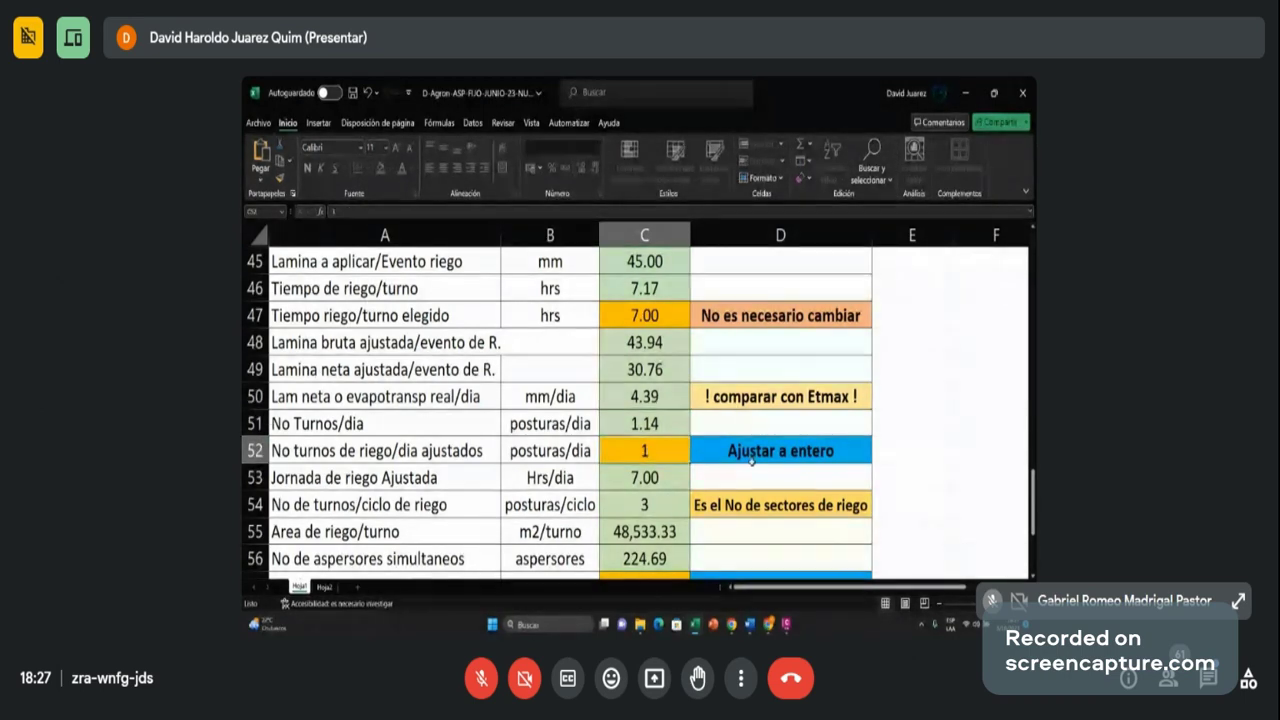
Step: Examine Jornada de riego Ajustada, No de turnos/ciclo de riego with its sector note, and the Area de riego/turno formula
{"action": "scroll", "coordinate": [667, 377], "scroll_direction": "down", "scroll_amount": 2}
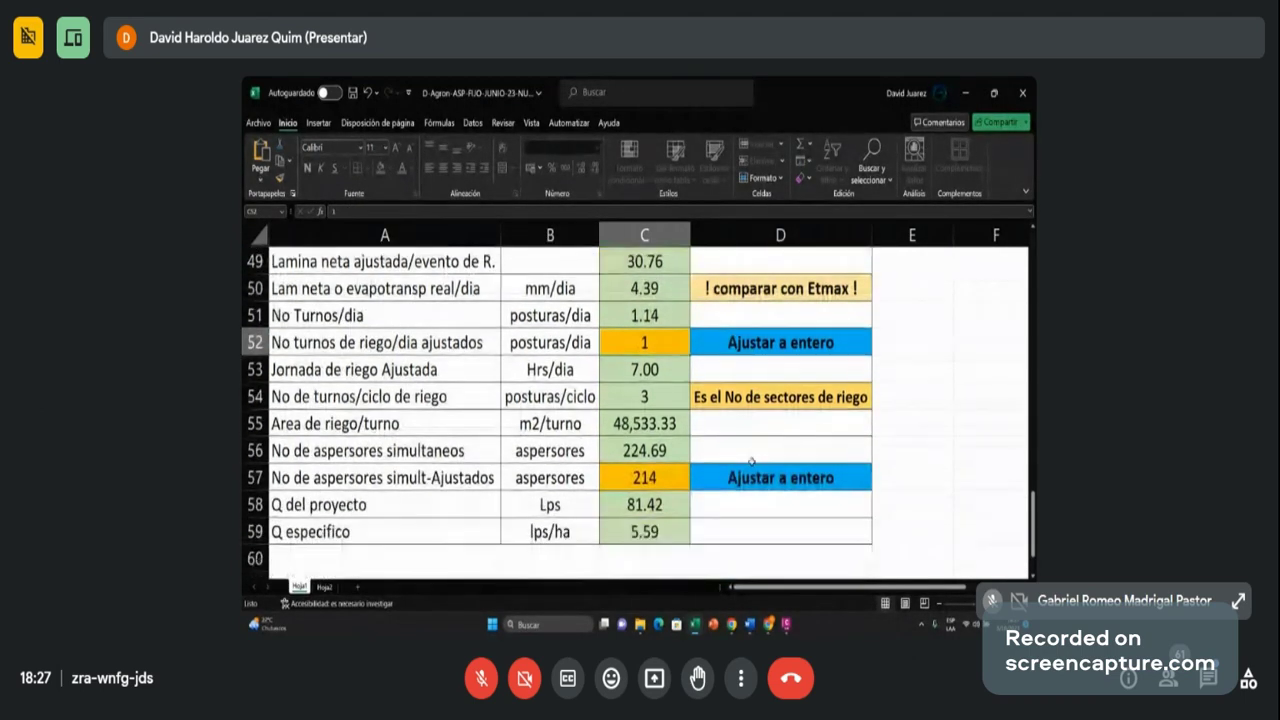
{"action": "left_click", "coordinate": [666, 372]}
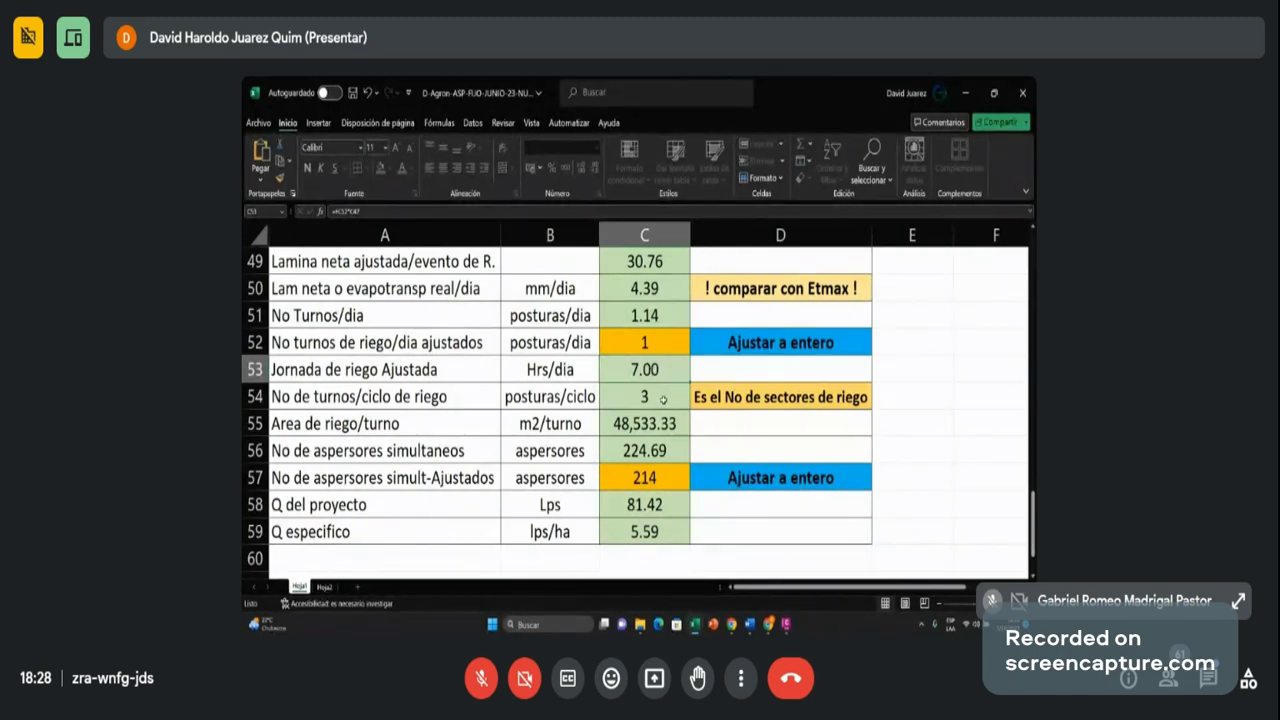
{"action": "left_click", "coordinate": [662, 399]}
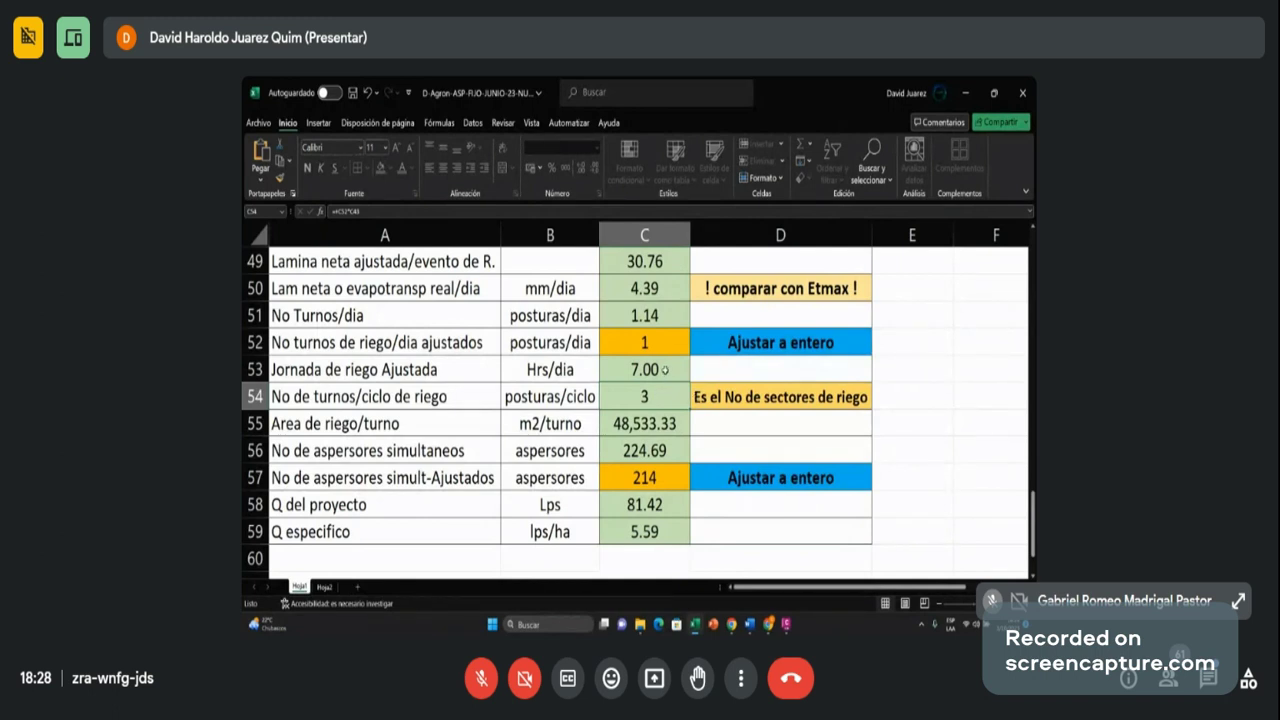
{"action": "left_click", "coordinate": [654, 342]}
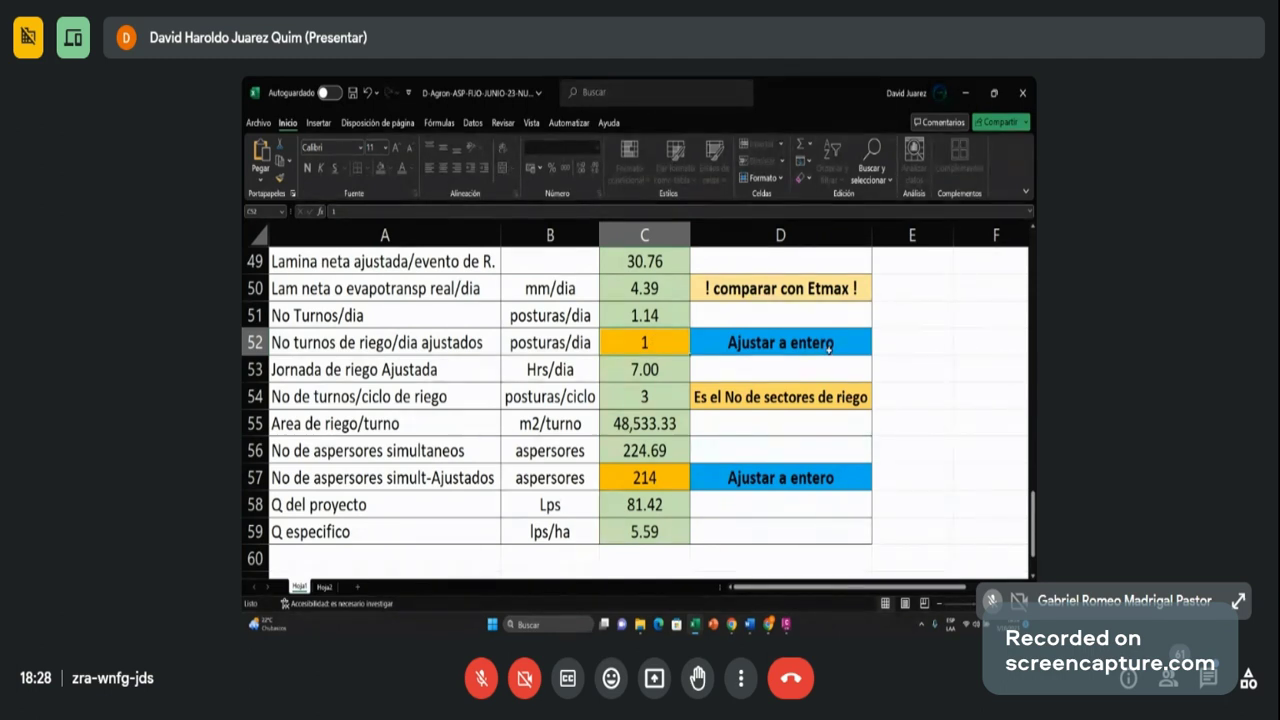
{"action": "left_click", "coordinate": [660, 395]}
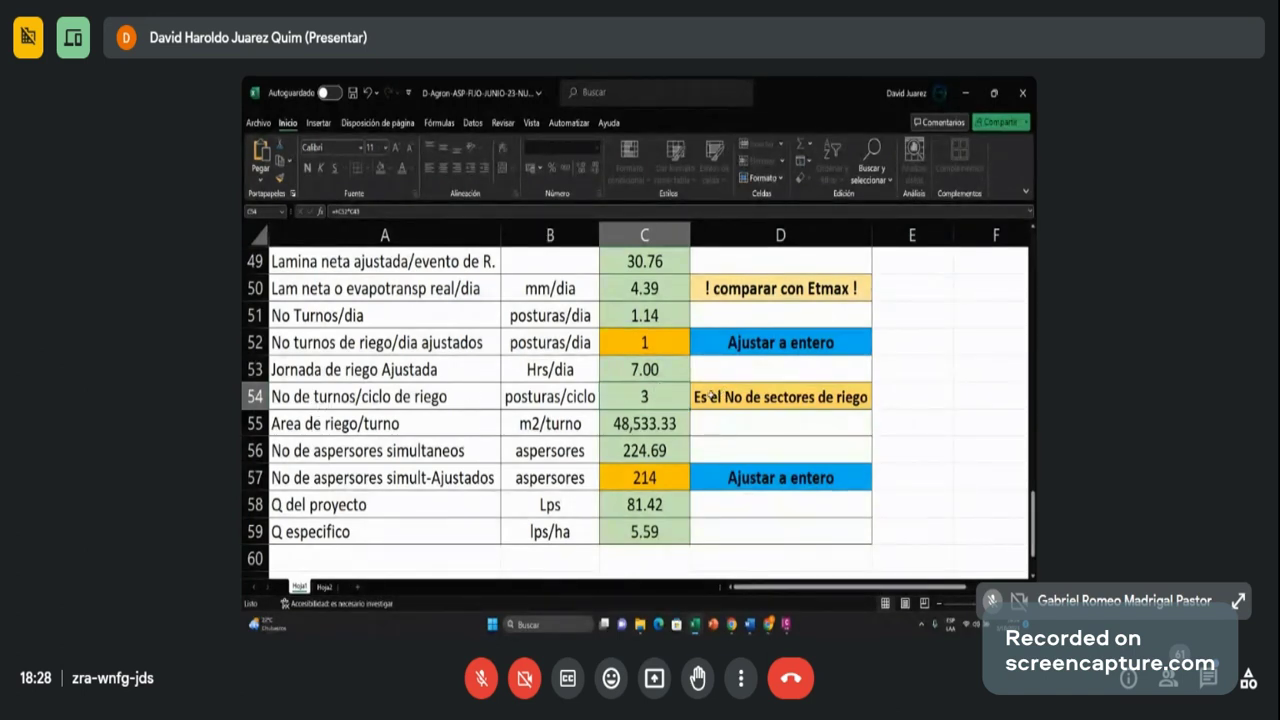
{"action": "left_click", "coordinate": [709, 395]}
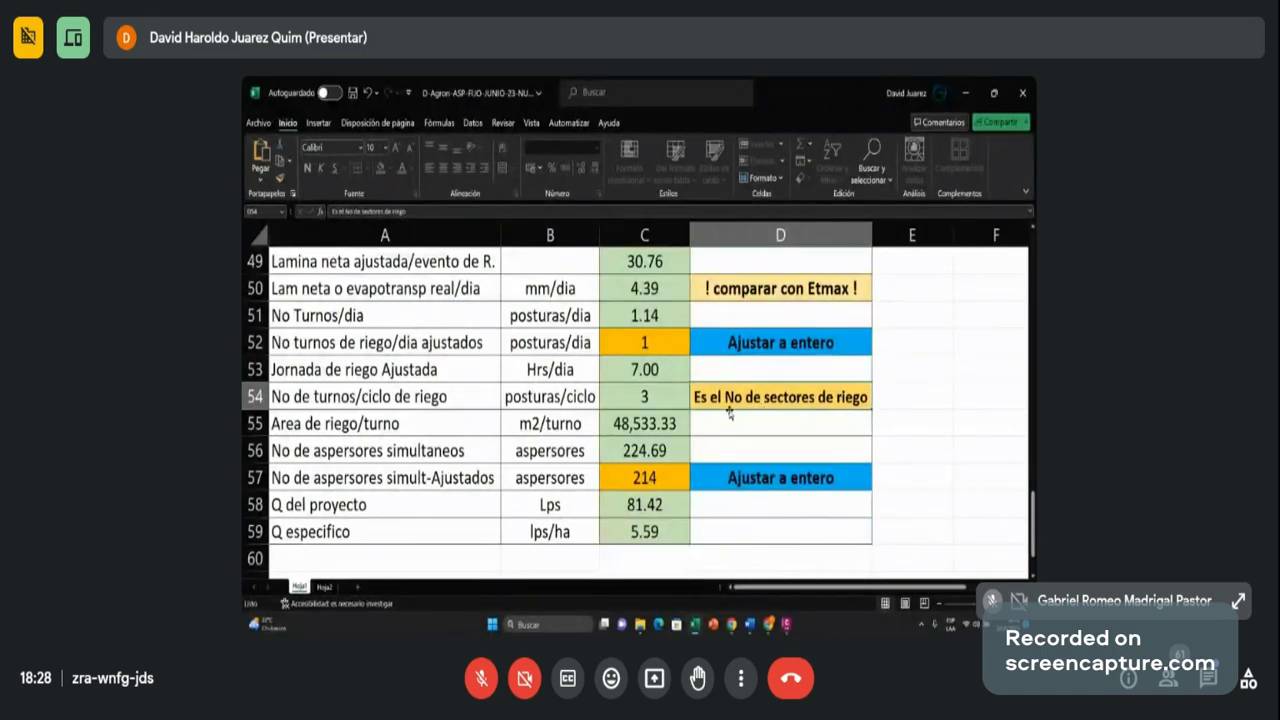
{"action": "left_click", "coordinate": [661, 424]}
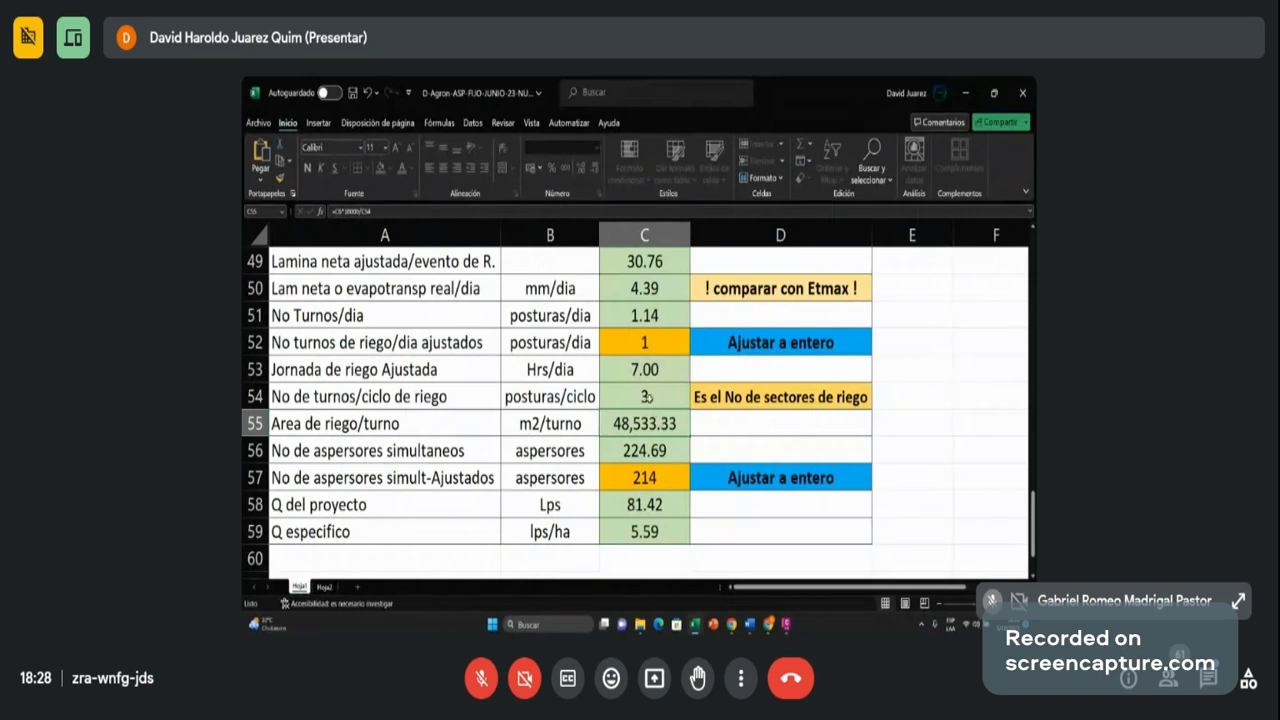
{"action": "left_click", "coordinate": [647, 396]}
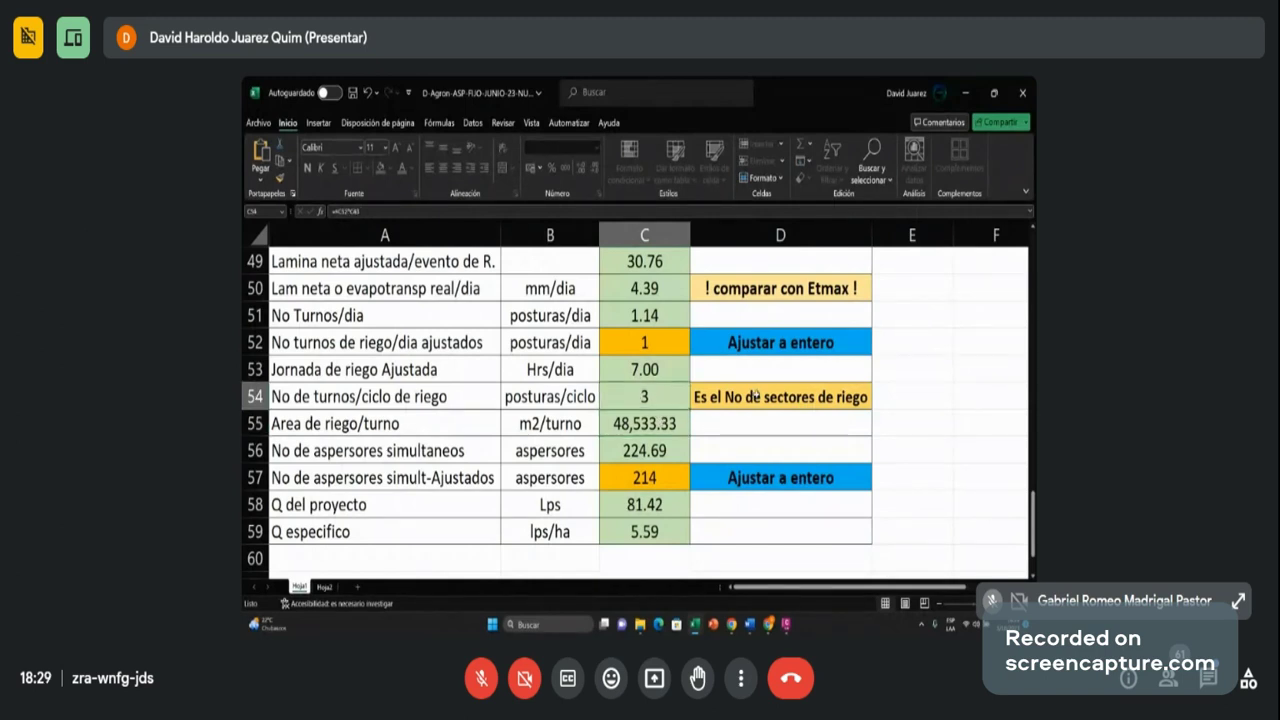
{"action": "left_click", "coordinate": [665, 423]}
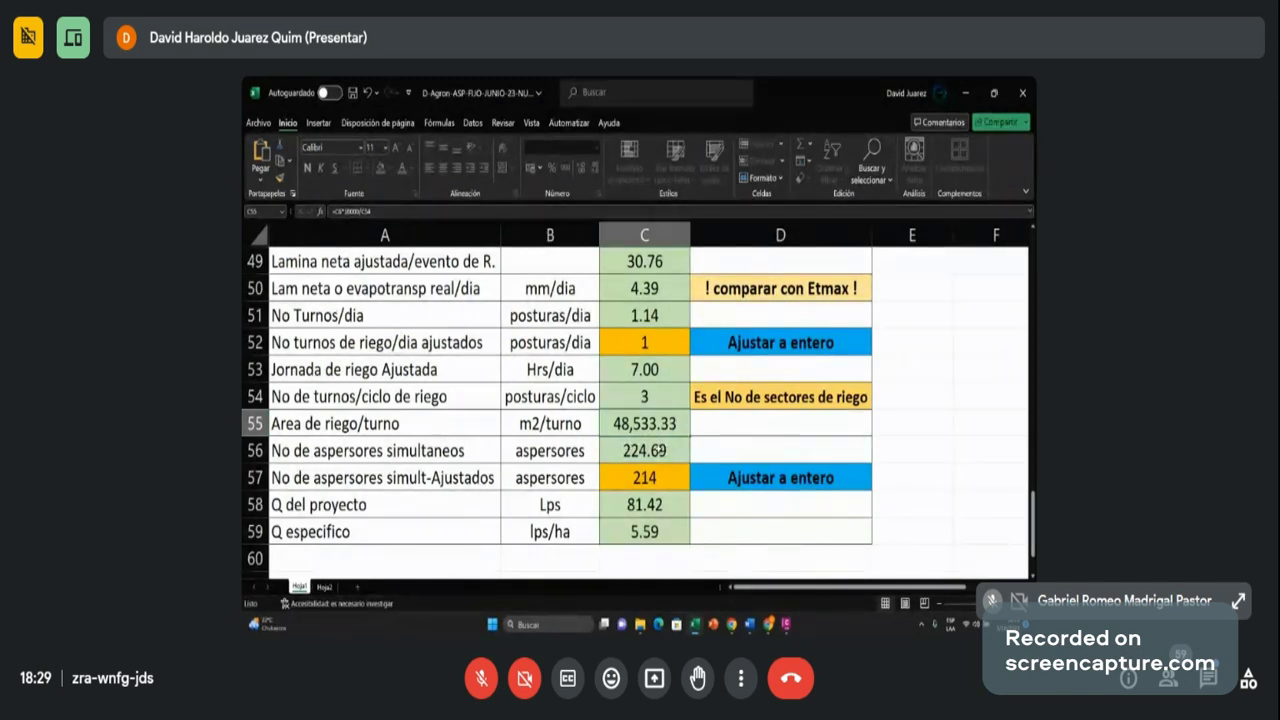
Step: Set No de aspersores simult-Ajustados to 225 and check the Q del proyecto formula
{"action": "left_click", "coordinate": [638, 451]}
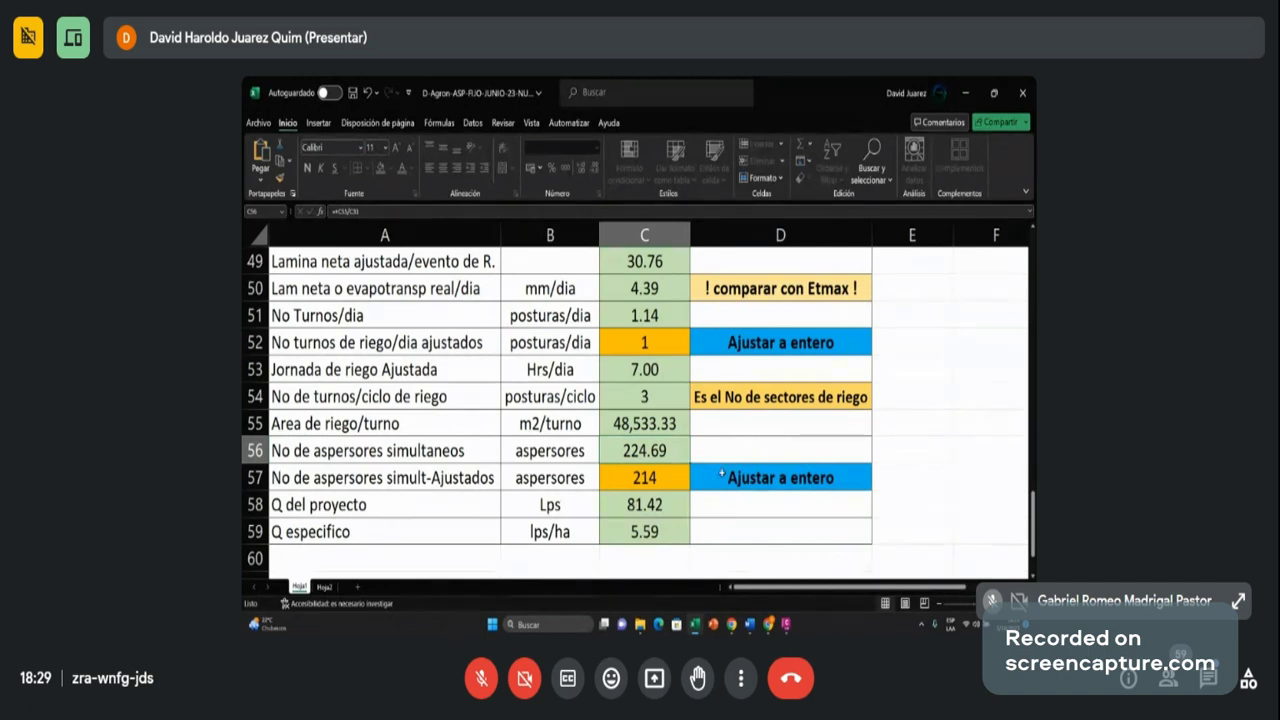
{"action": "left_click", "coordinate": [655, 481]}
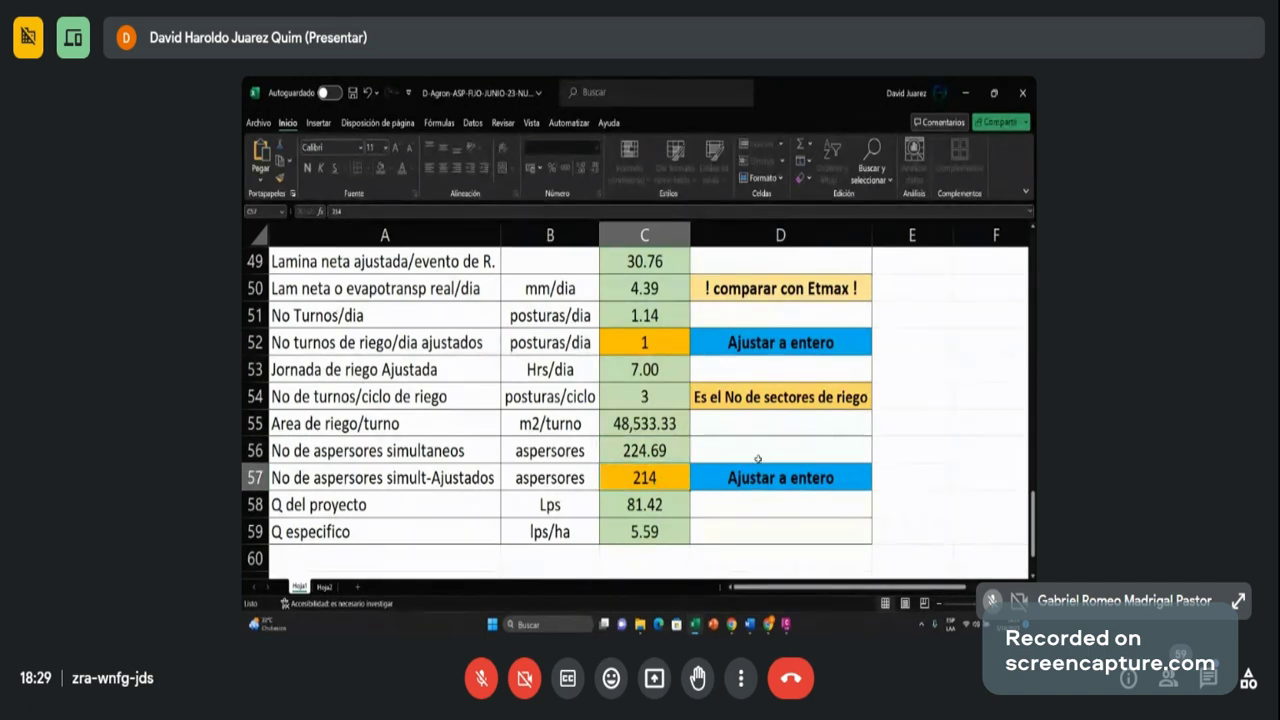
{"action": "type", "text": "225"}
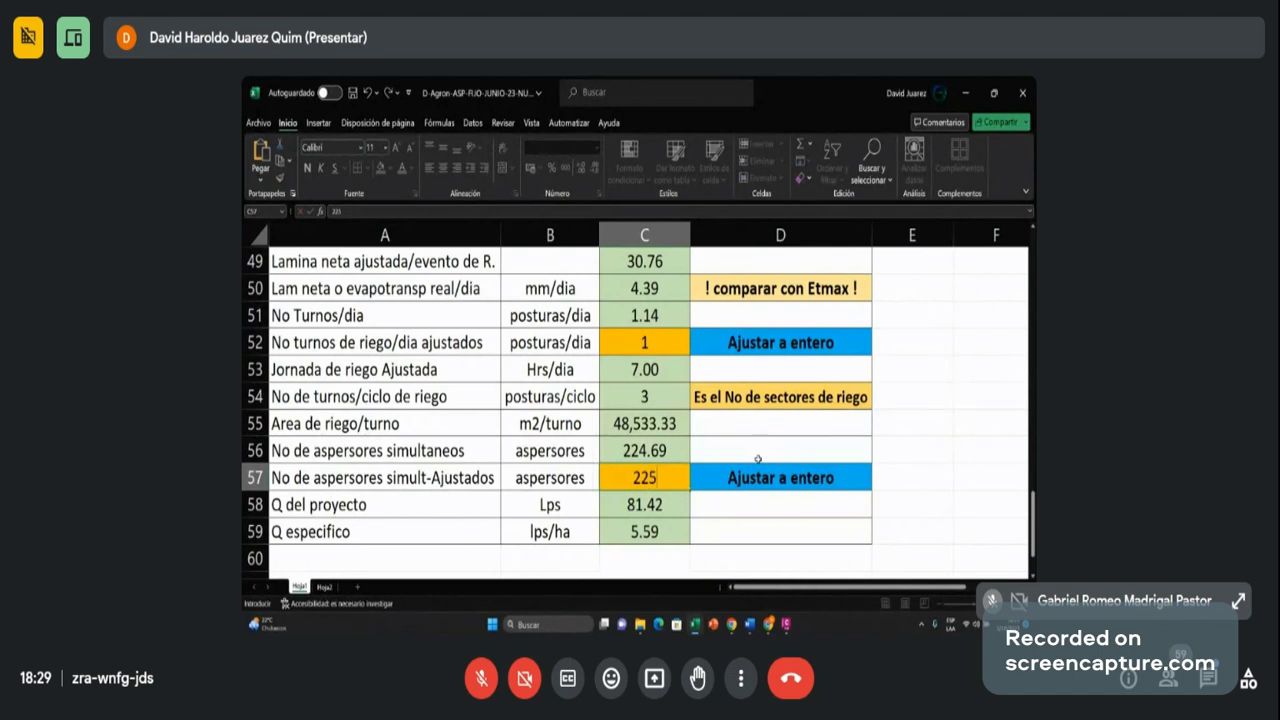
{"action": "left_click", "coordinate": [657, 505]}
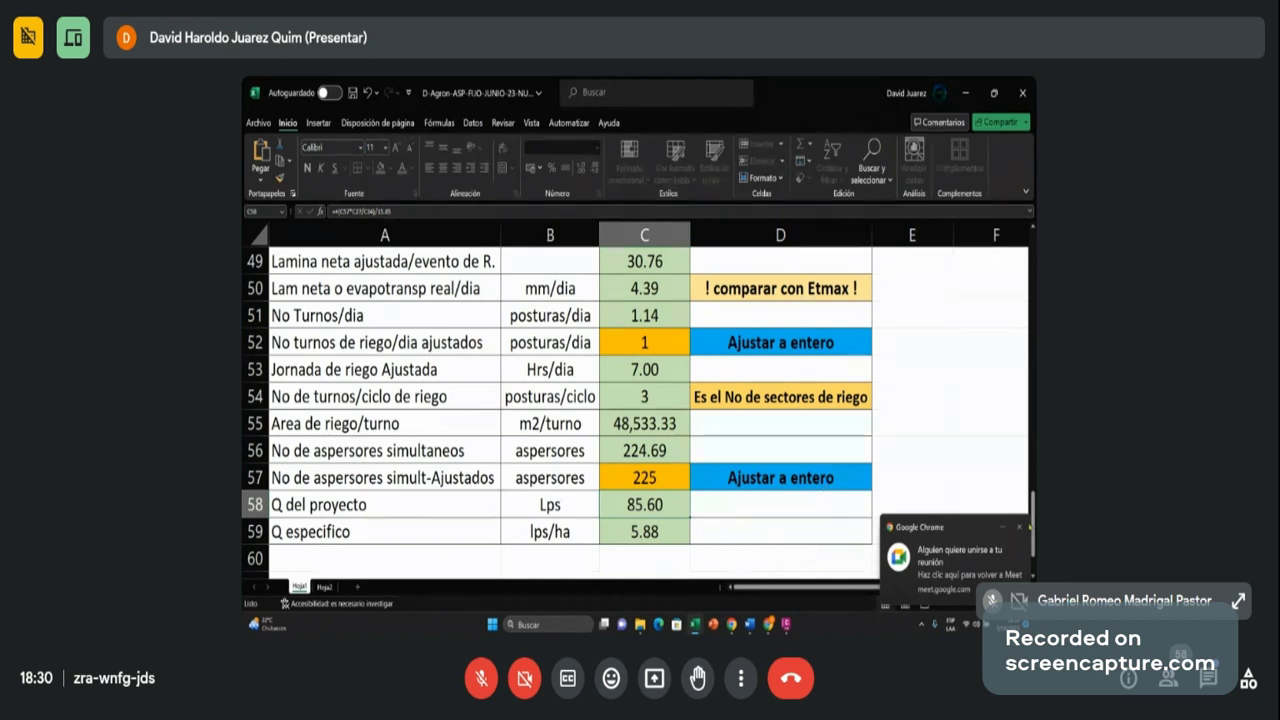
{"action": "left_click", "coordinate": [1019, 527]}
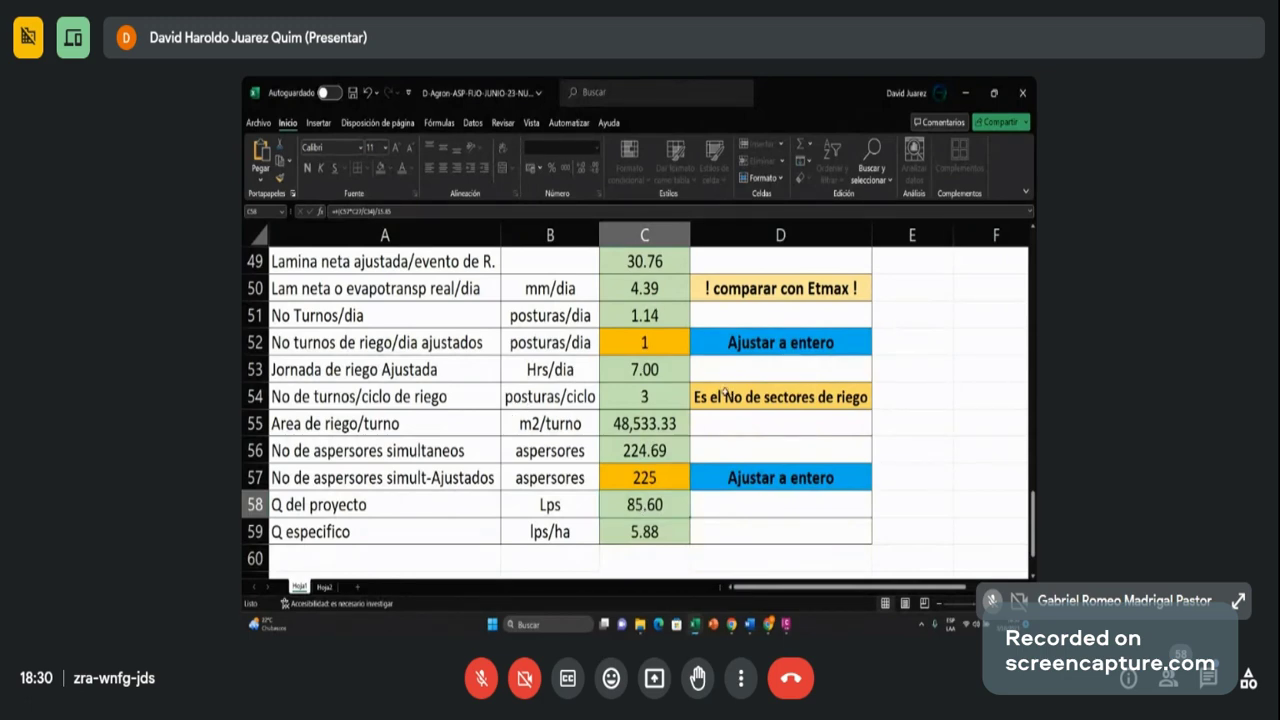
Step: Examine the formulas for Jornada de riego Ajustada, No de turnos/ciclo de riego and Q del proyecto
{"action": "scroll", "coordinate": [724, 393], "scroll_direction": "up", "scroll_amount": 2}
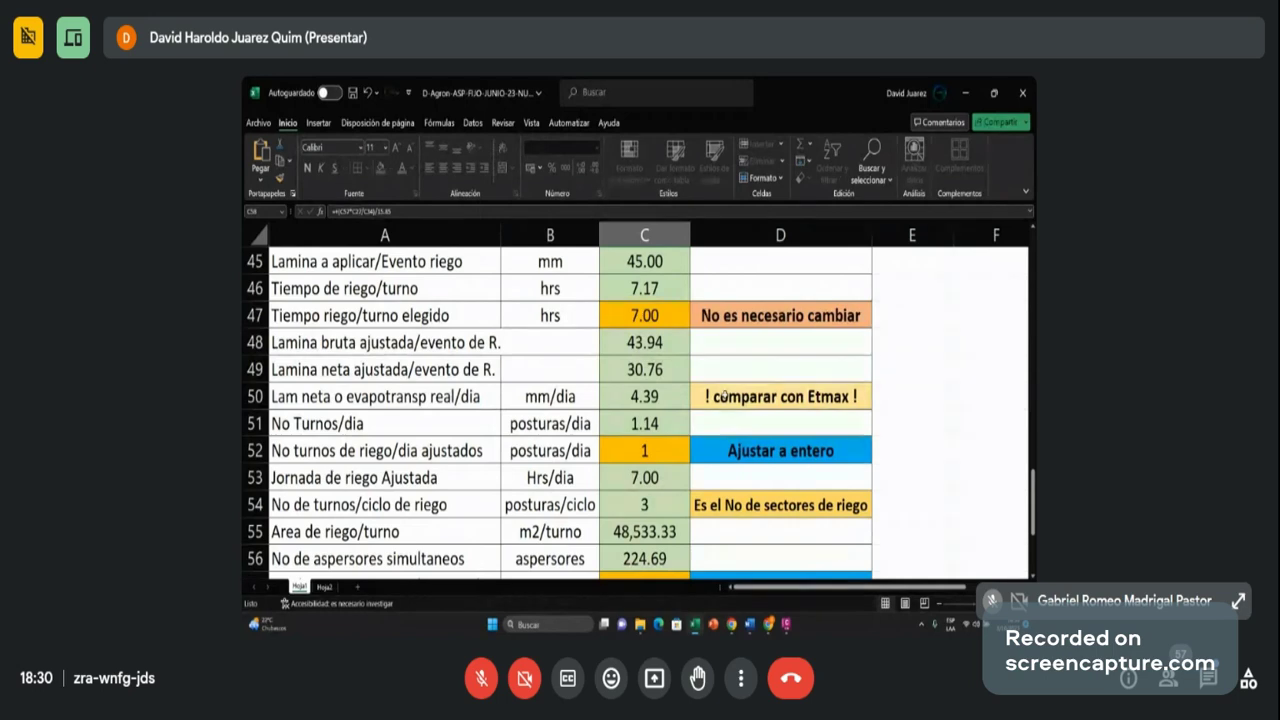
{"action": "scroll", "coordinate": [722, 396], "scroll_direction": "down", "scroll_amount": 2}
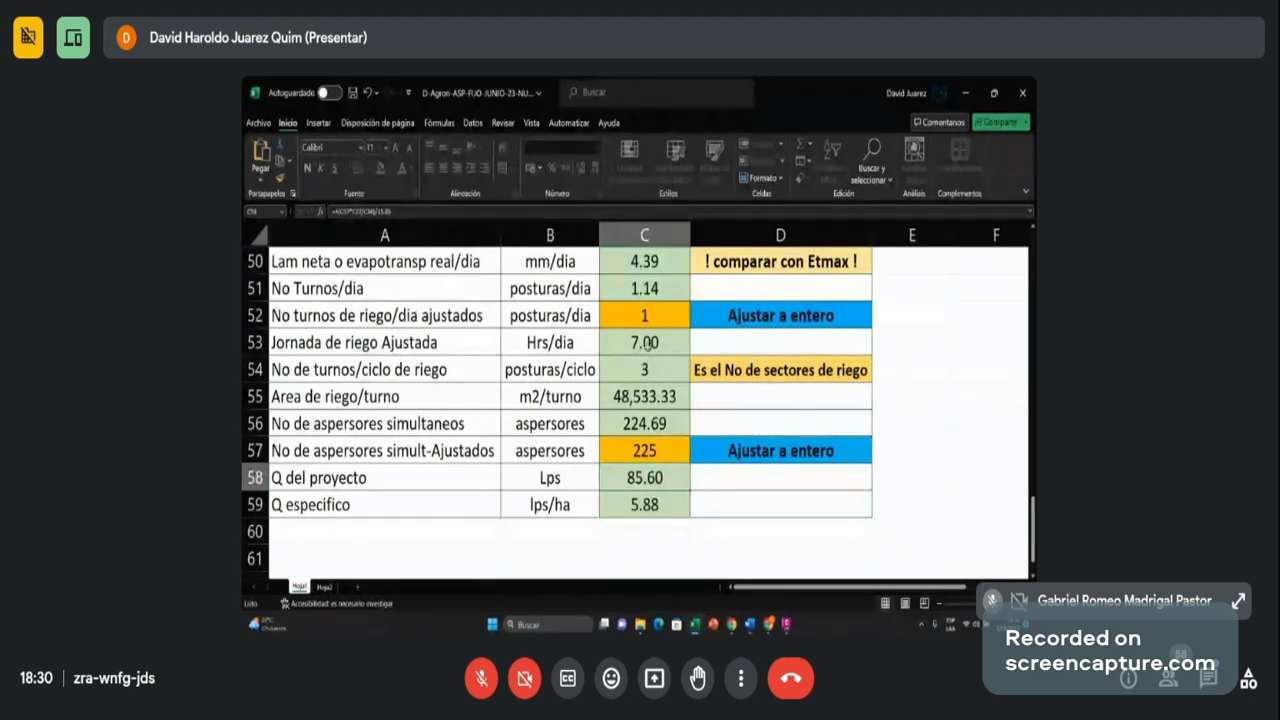
{"action": "left_click", "coordinate": [648, 343]}
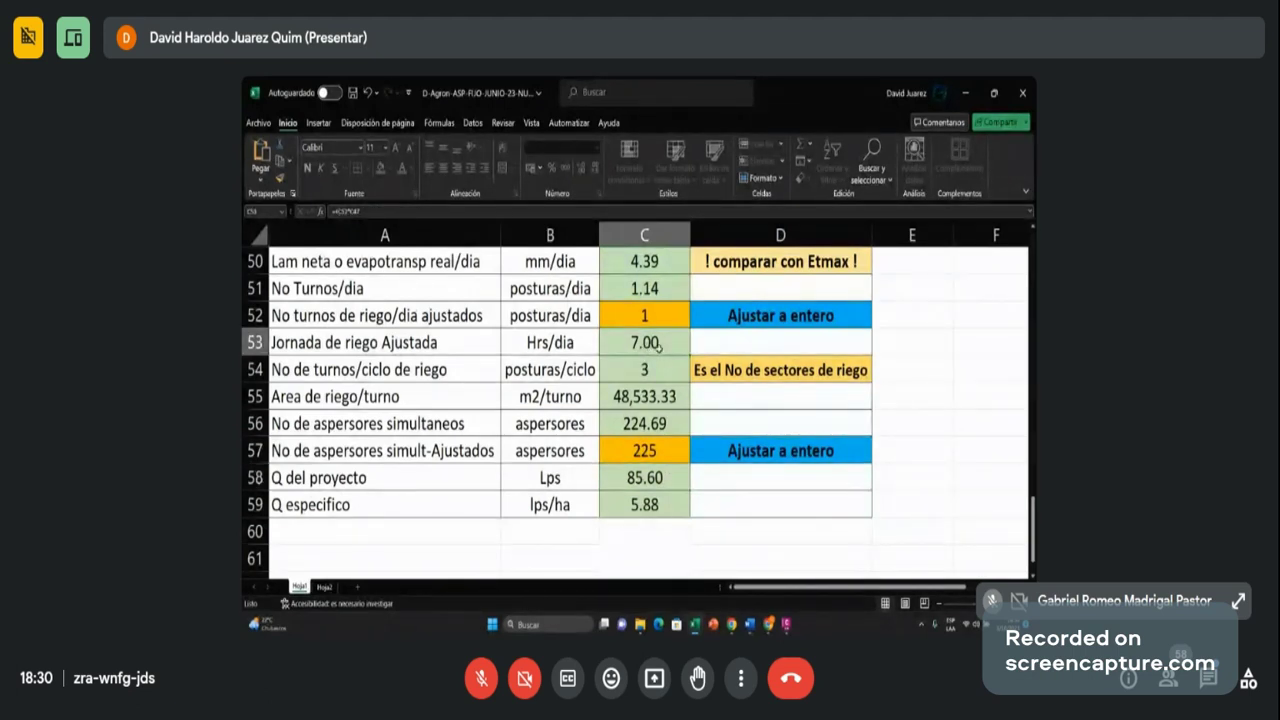
{"action": "left_click", "coordinate": [658, 370]}
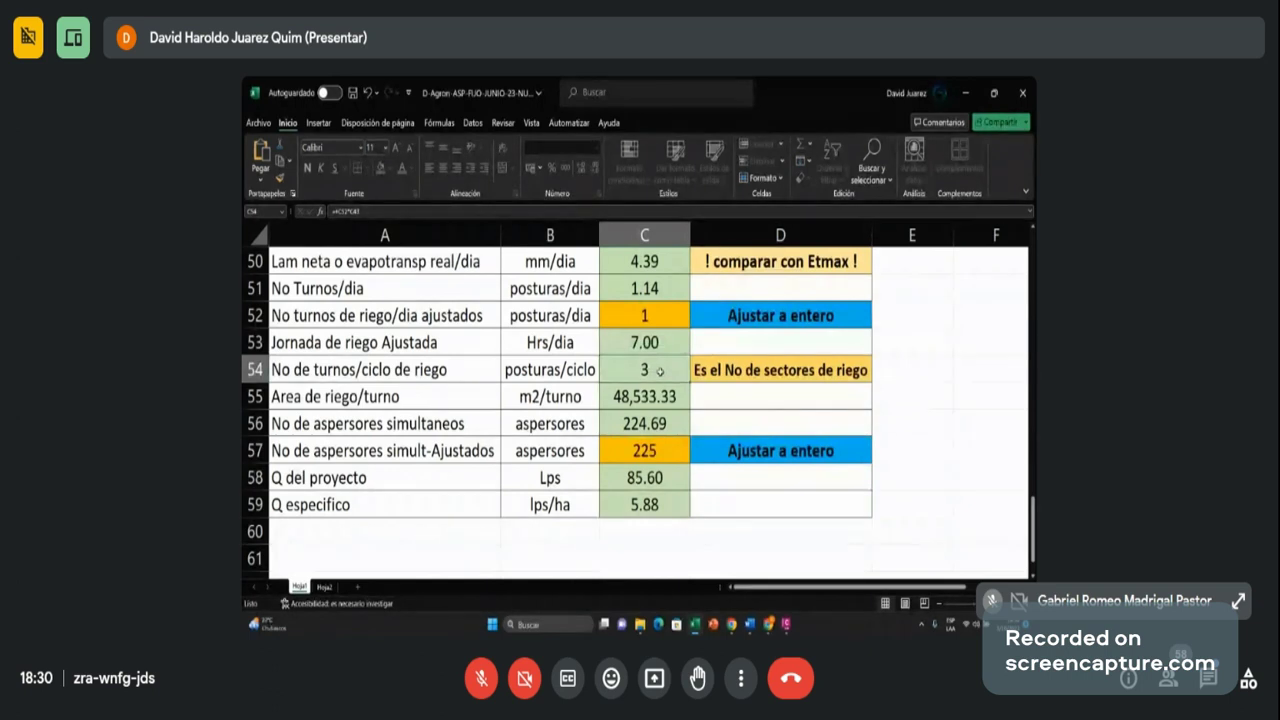
{"action": "left_click", "coordinate": [655, 485]}
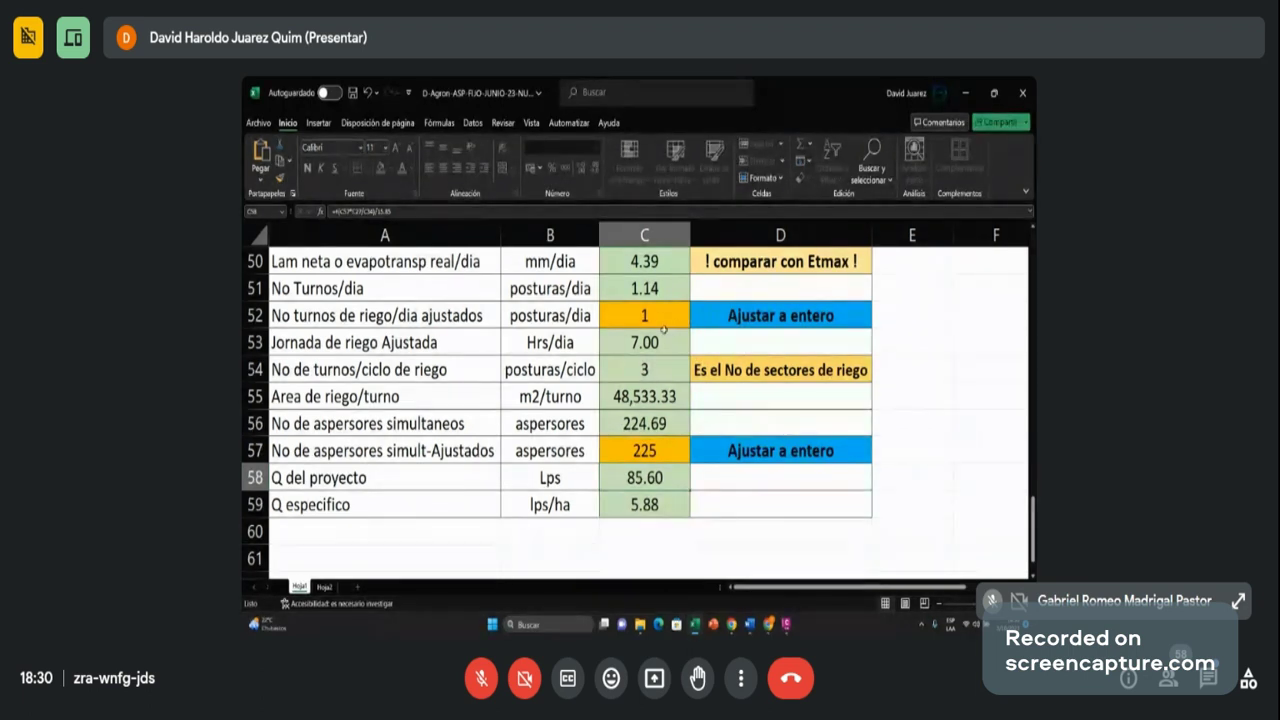
Step: Review the calculation rows from Frecuencia de riegos ajustada through Q especifico
{"action": "scroll", "coordinate": [655, 320], "scroll_direction": "up", "scroll_amount": 2}
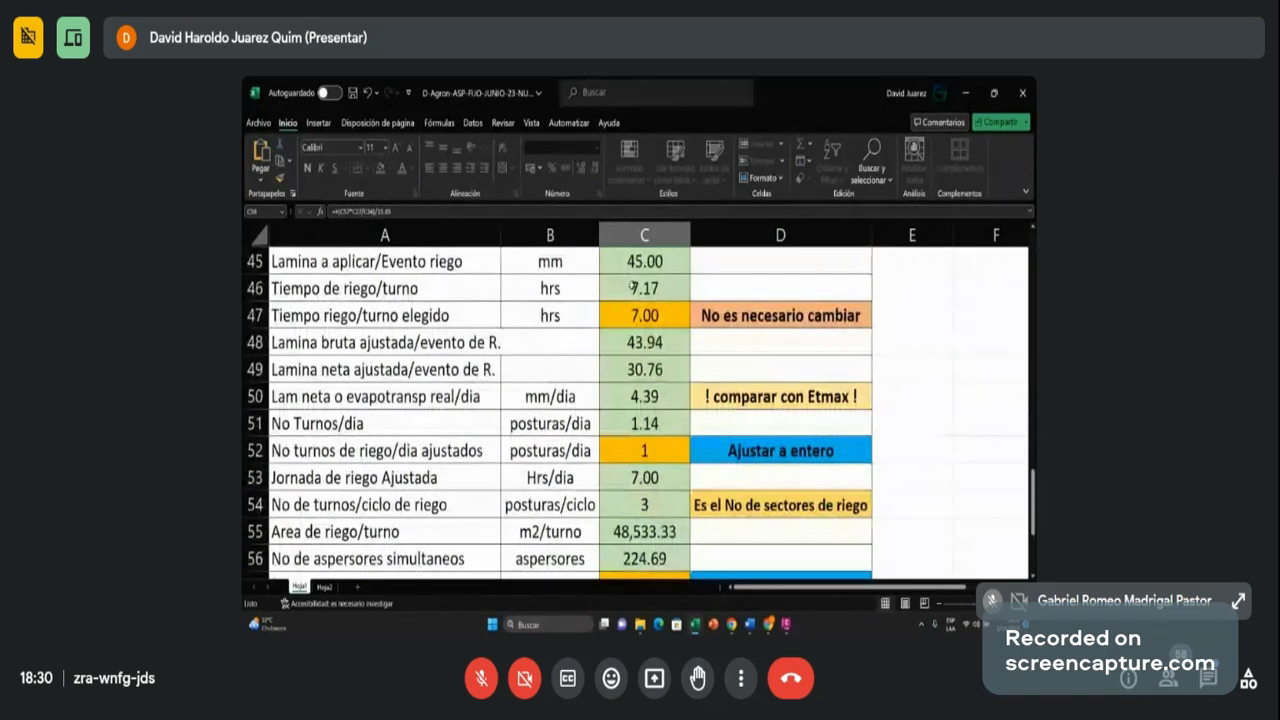
{"action": "scroll", "coordinate": [582, 413], "scroll_direction": "up", "scroll_amount": 1}
{"action": "scroll", "coordinate": [582, 413], "scroll_direction": "up", "scroll_amount": 1}
{"action": "scroll", "coordinate": [582, 413], "scroll_direction": "down", "scroll_amount": 2}
{"action": "scroll", "coordinate": [582, 413], "scroll_direction": "up", "scroll_amount": 2}
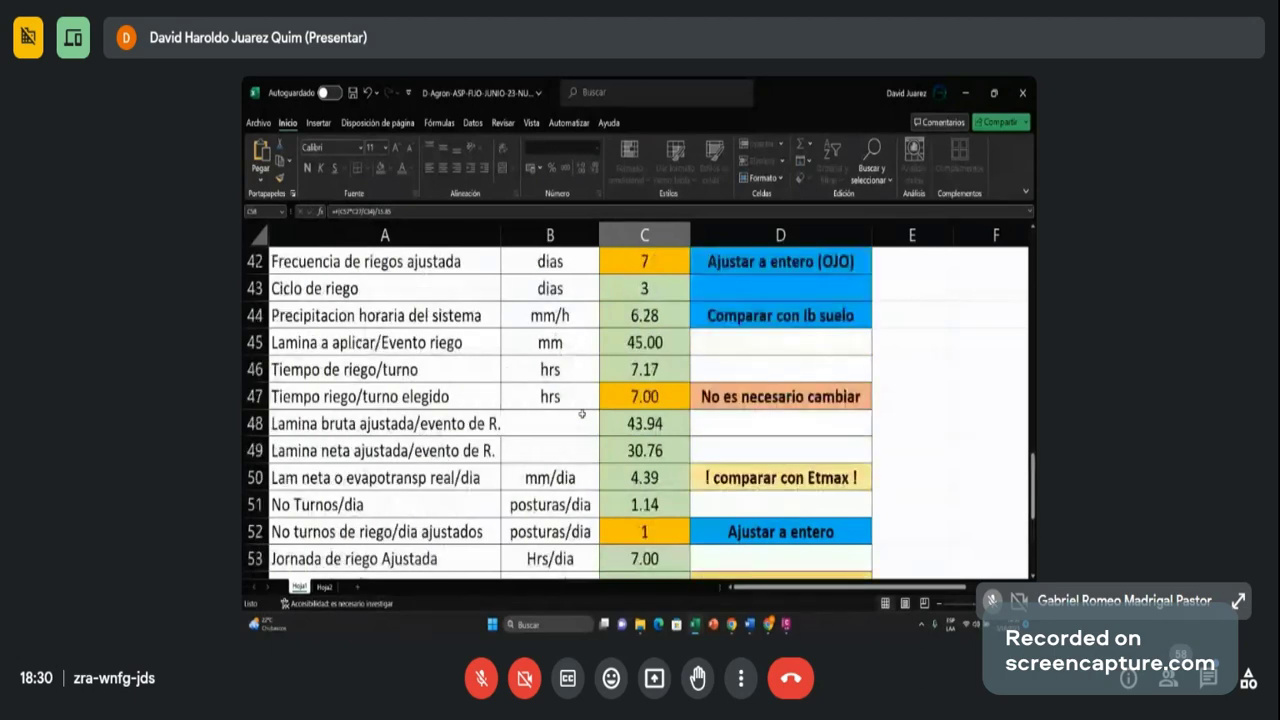
{"action": "scroll", "coordinate": [582, 413], "scroll_direction": "up", "scroll_amount": 2}
{"action": "scroll", "coordinate": [582, 413], "scroll_direction": "down", "scroll_amount": 4}
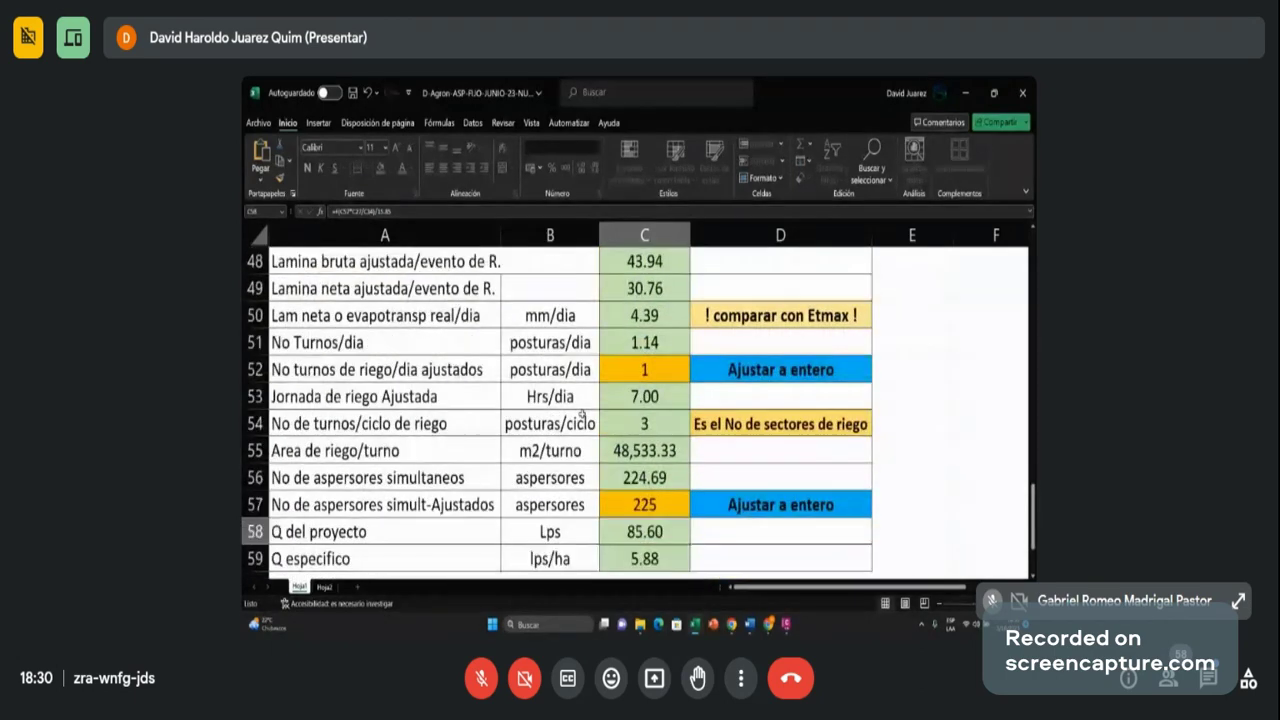
{"action": "scroll", "coordinate": [582, 413], "scroll_direction": "down", "scroll_amount": 1}
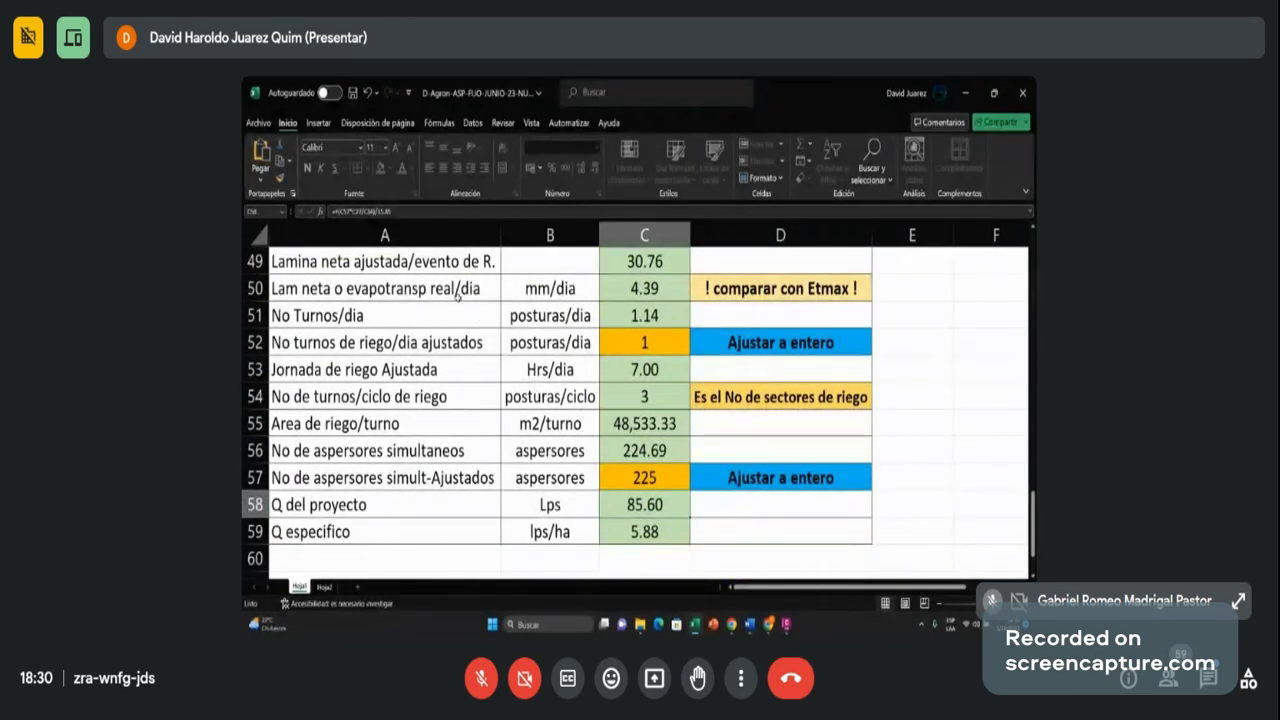
{"action": "scroll", "coordinate": [313, 272], "scroll_direction": "up", "scroll_amount": 1}
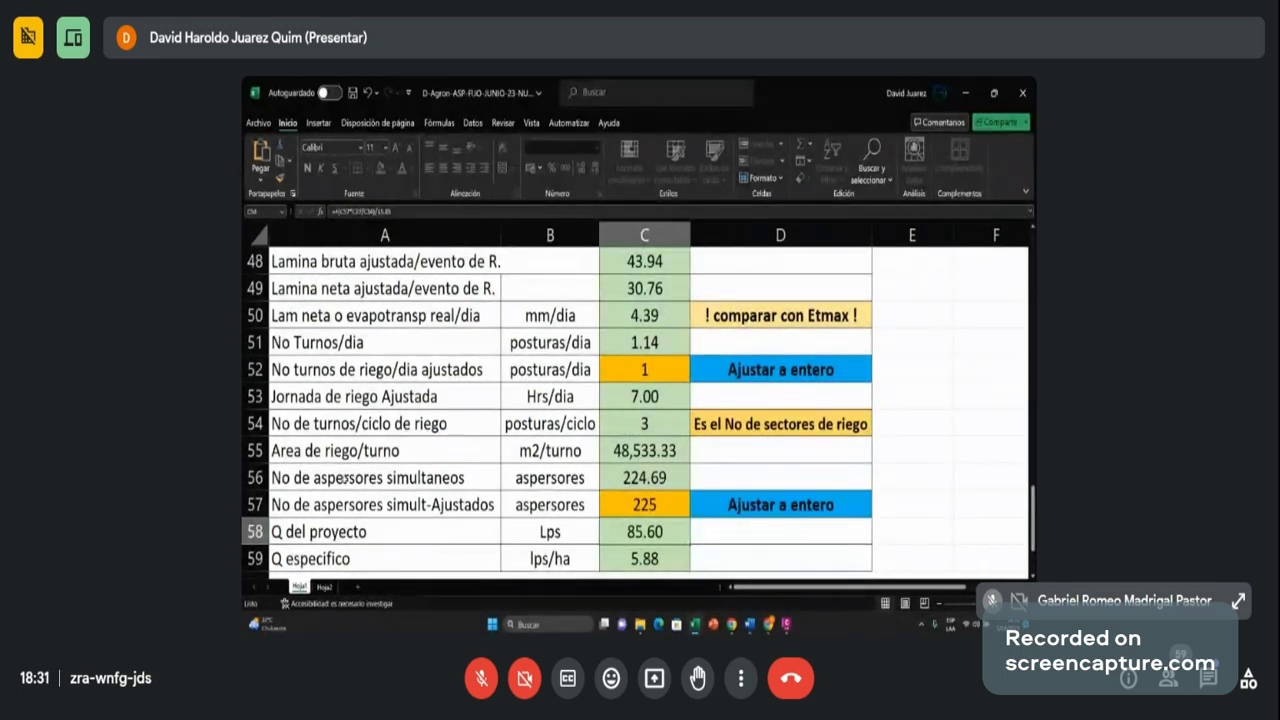
Step: Check the Area de riego/turno and No de aspersores simultaneos formulas, and re-enter 225 as the adjusted number of simultaneous sprinklers
{"action": "left_click", "coordinate": [343, 479]}
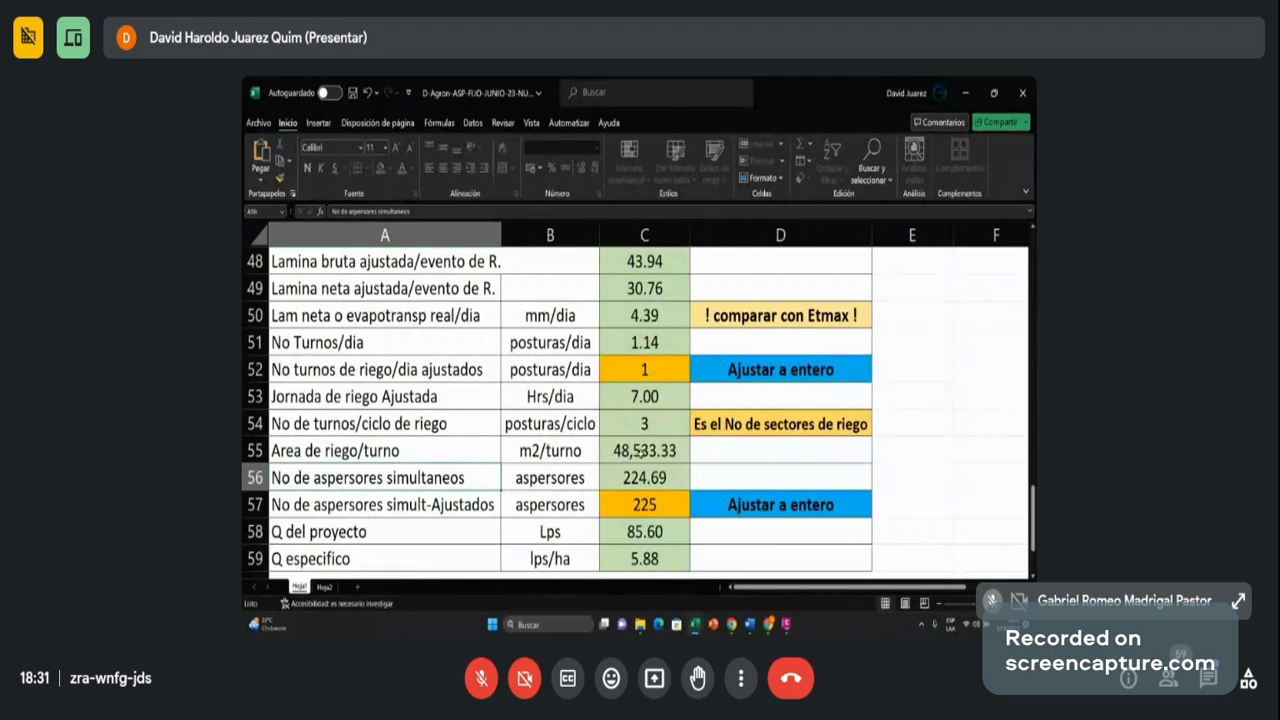
{"action": "left_click", "coordinate": [640, 452]}
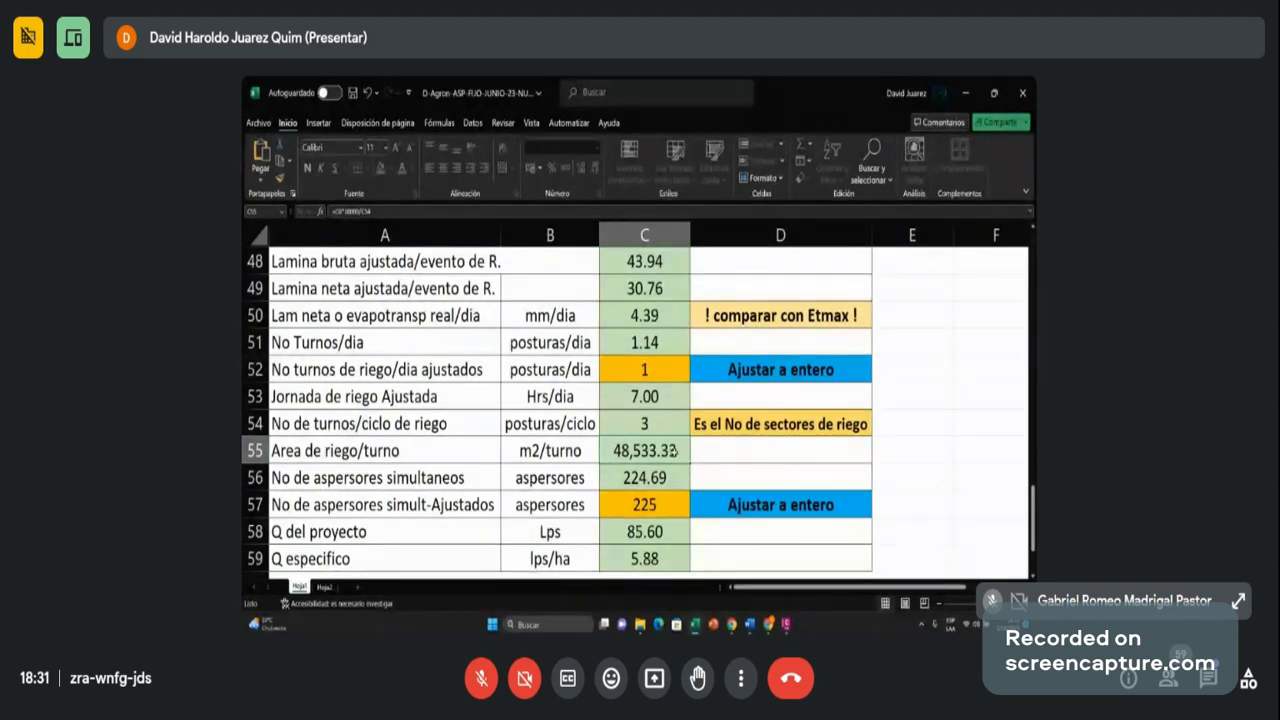
{"action": "key", "text": "Down"}
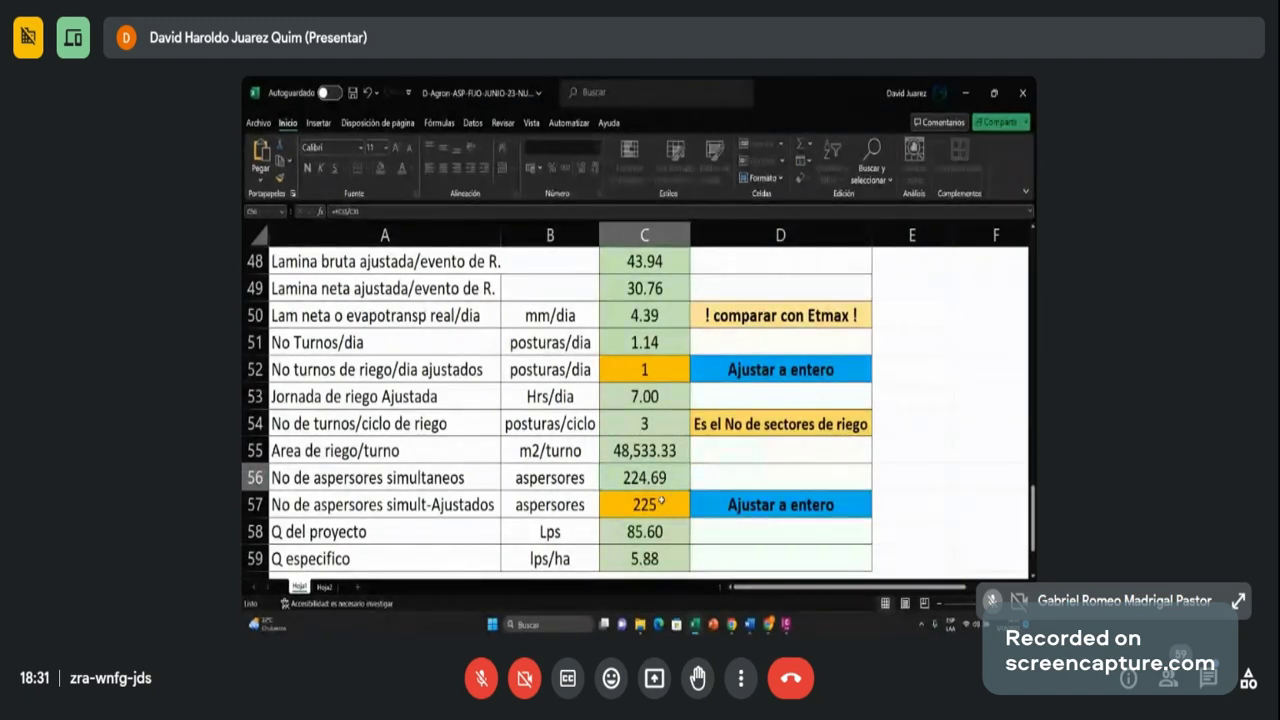
{"action": "left_click", "coordinate": [650, 504]}
{"action": "type", "text": "225"}
{"action": "key", "text": "ctrl+Return"}
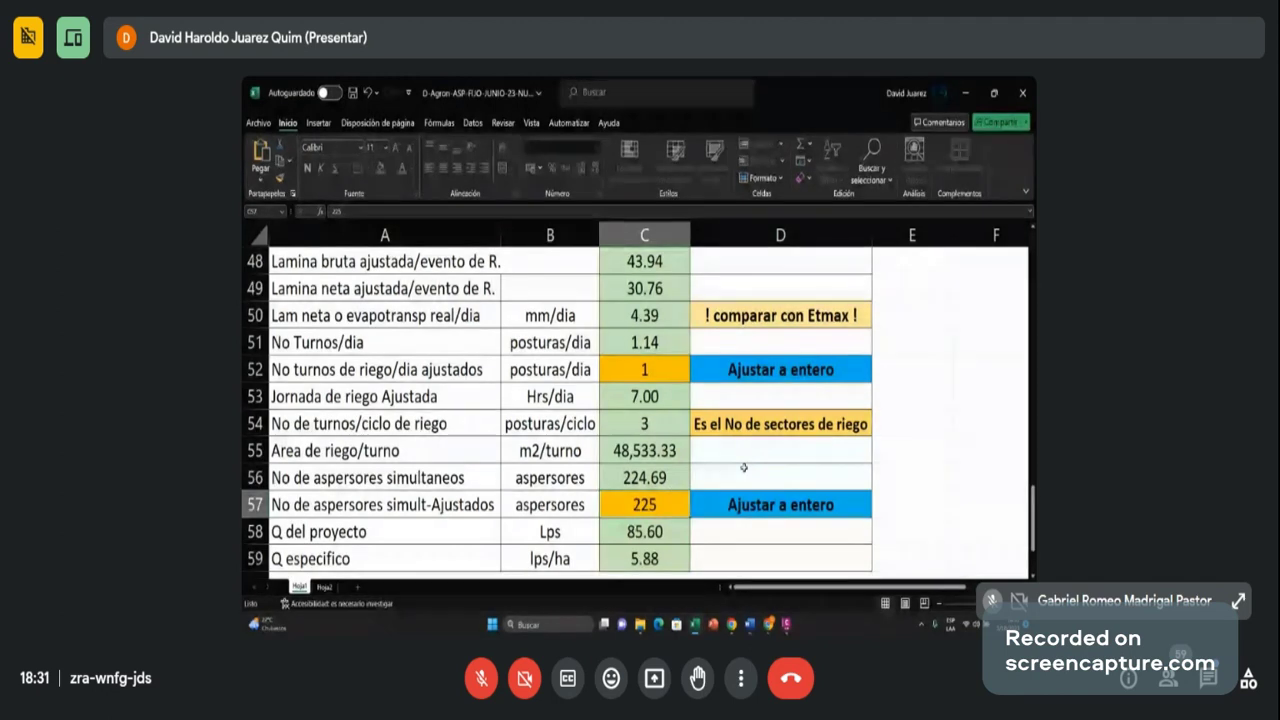
Step: Compare the Q del proyecto formula with Jornada de riego Ajustada and the surrounding turn and sector rows
{"action": "scroll", "coordinate": [744, 467], "scroll_direction": "down", "scroll_amount": 1}
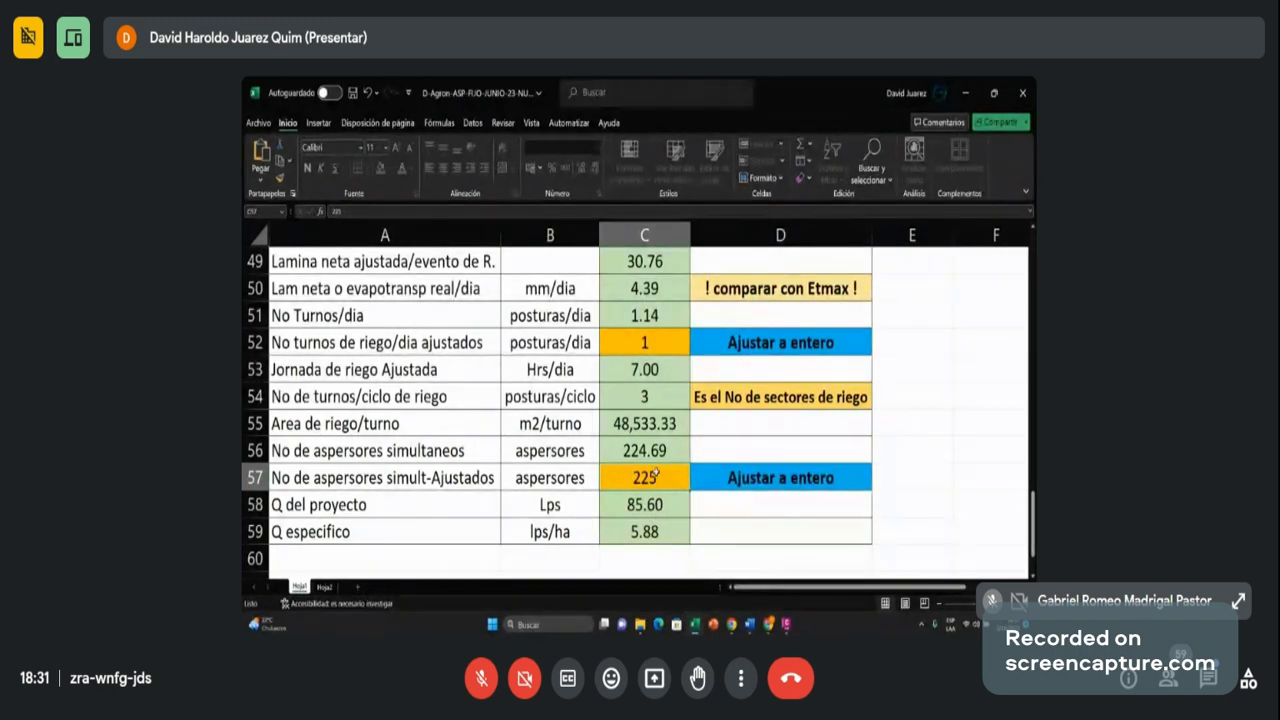
{"action": "left_click", "coordinate": [652, 505]}
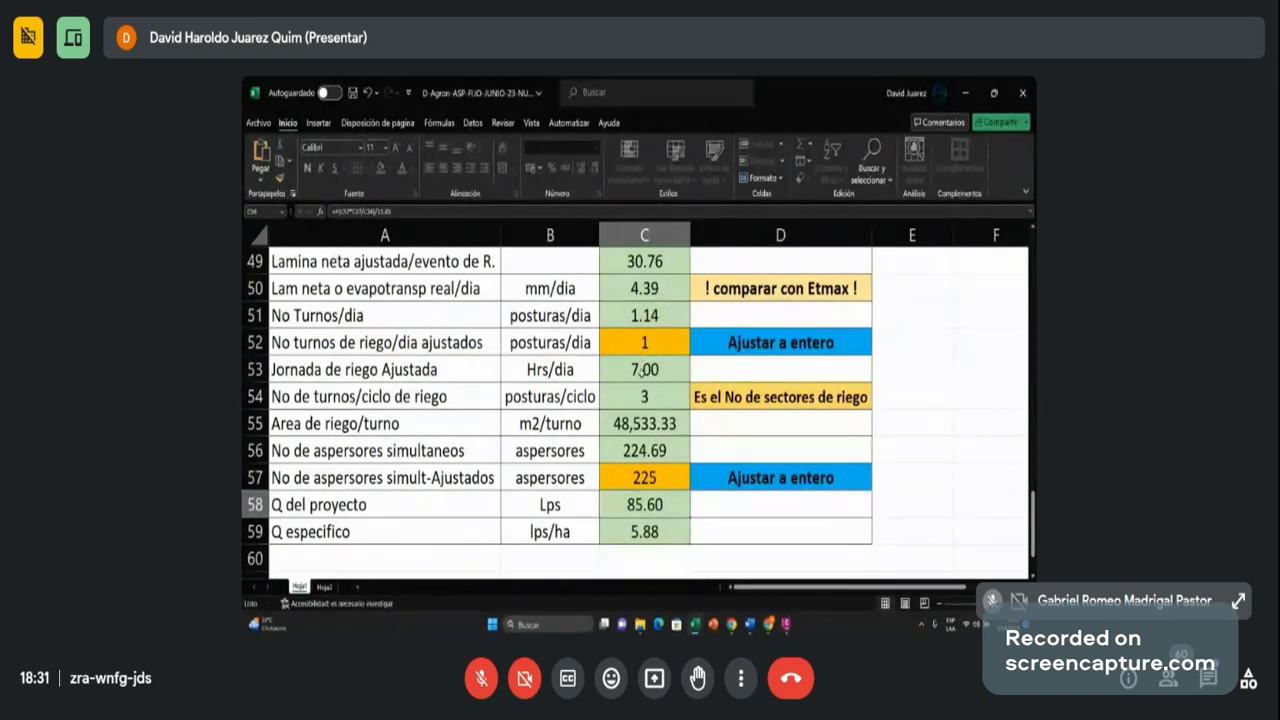
{"action": "left_click", "coordinate": [651, 369]}
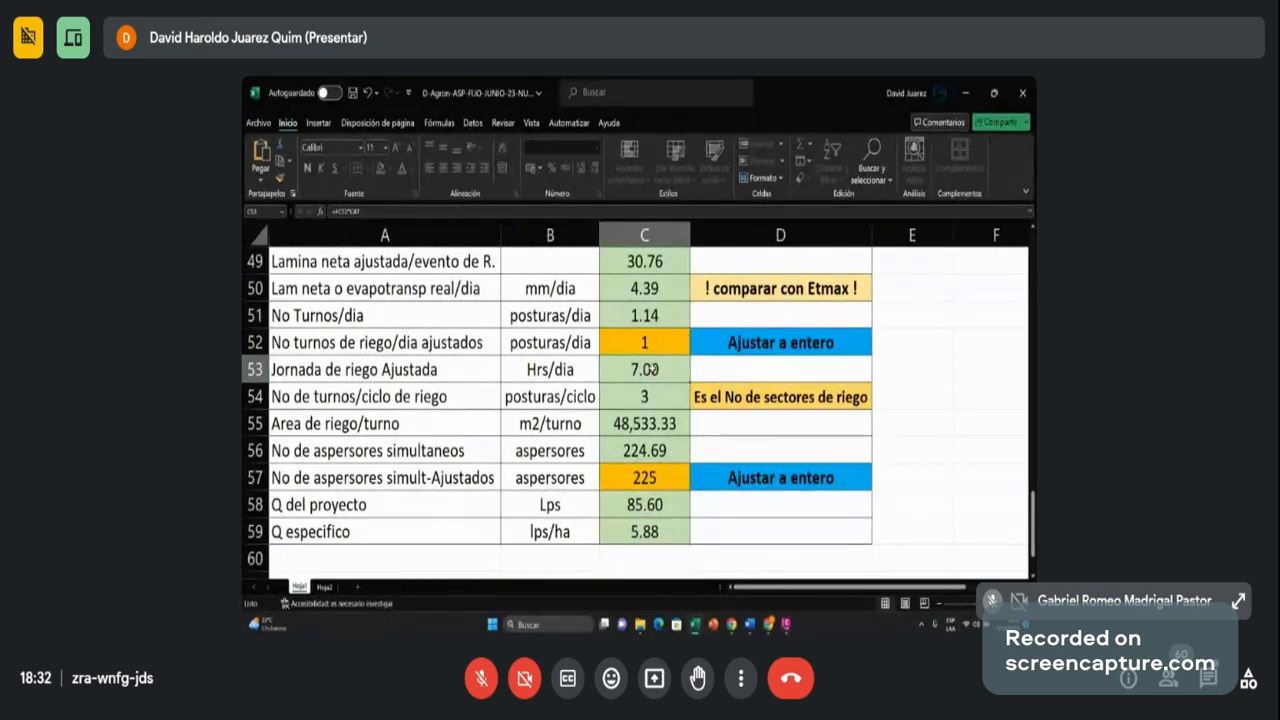
{"action": "scroll", "coordinate": [651, 369], "scroll_direction": "up", "scroll_amount": 1}
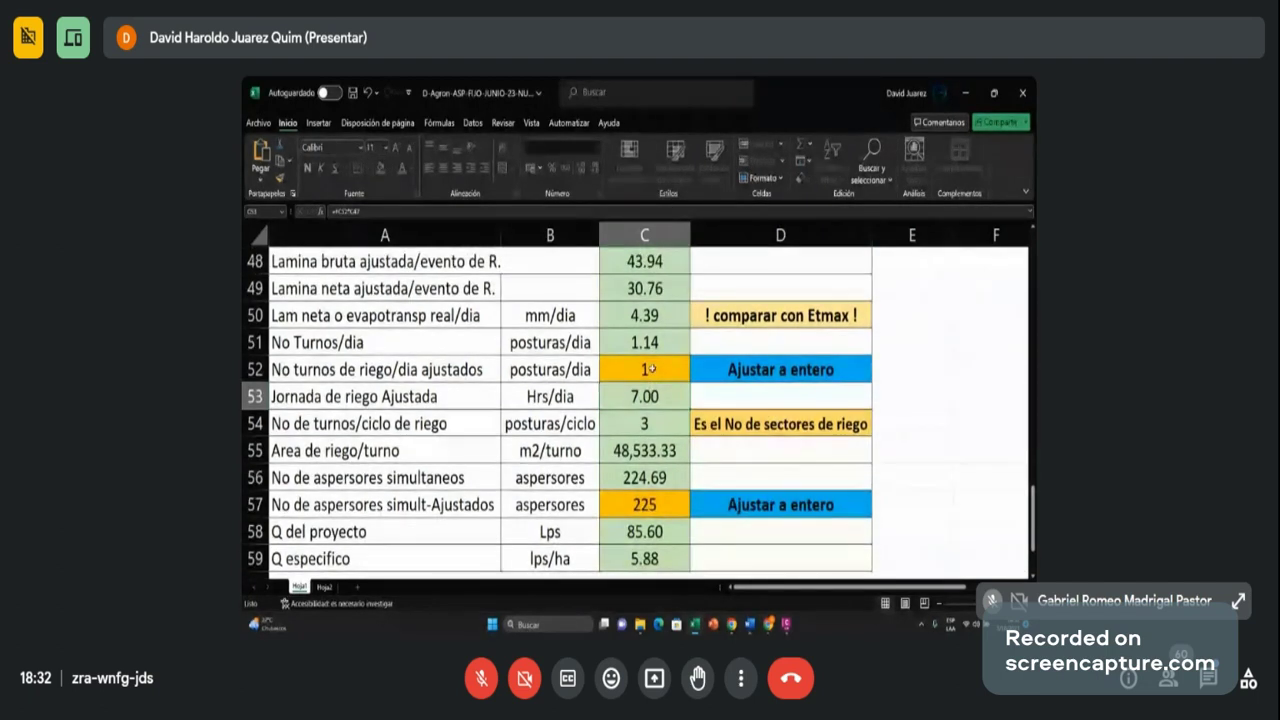
{"action": "scroll", "coordinate": [651, 369], "scroll_direction": "down", "scroll_amount": 2}
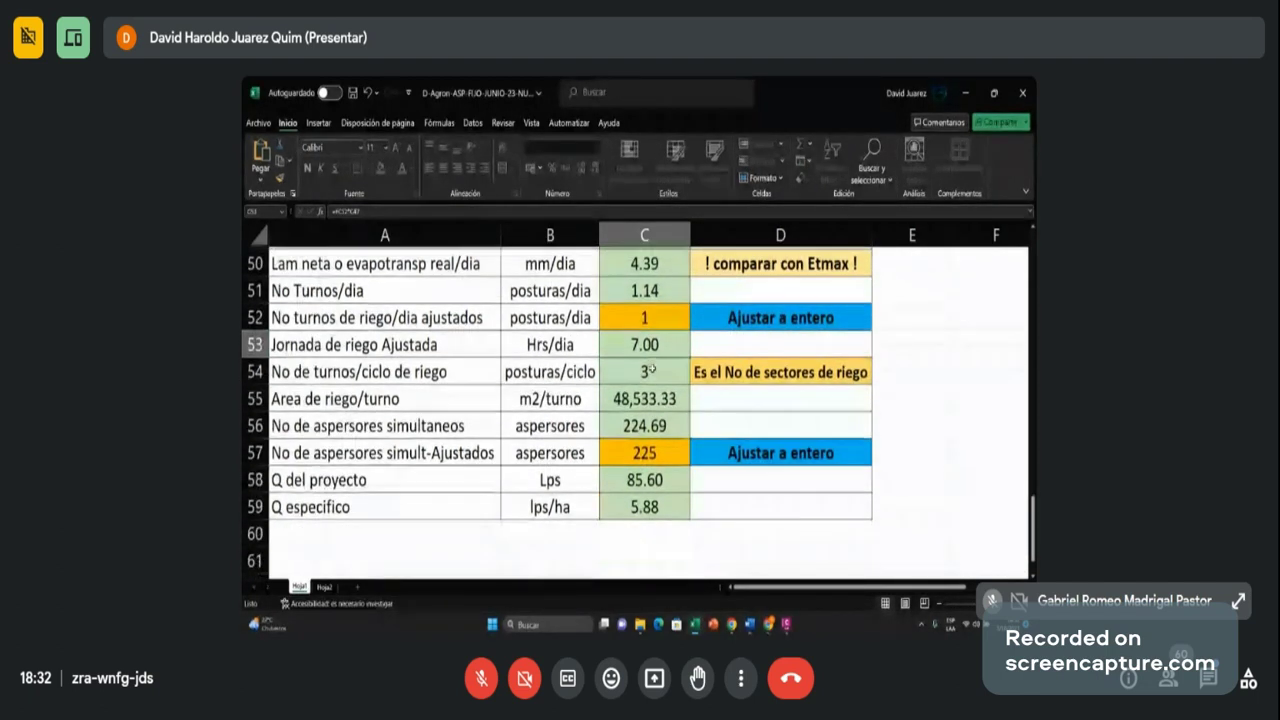
Step: Switch to the Word document on fixed sprinkler agronomic design and read from the introduction to the Diseño Agronómico section
{"action": "mouse_move", "coordinate": [749, 622]}
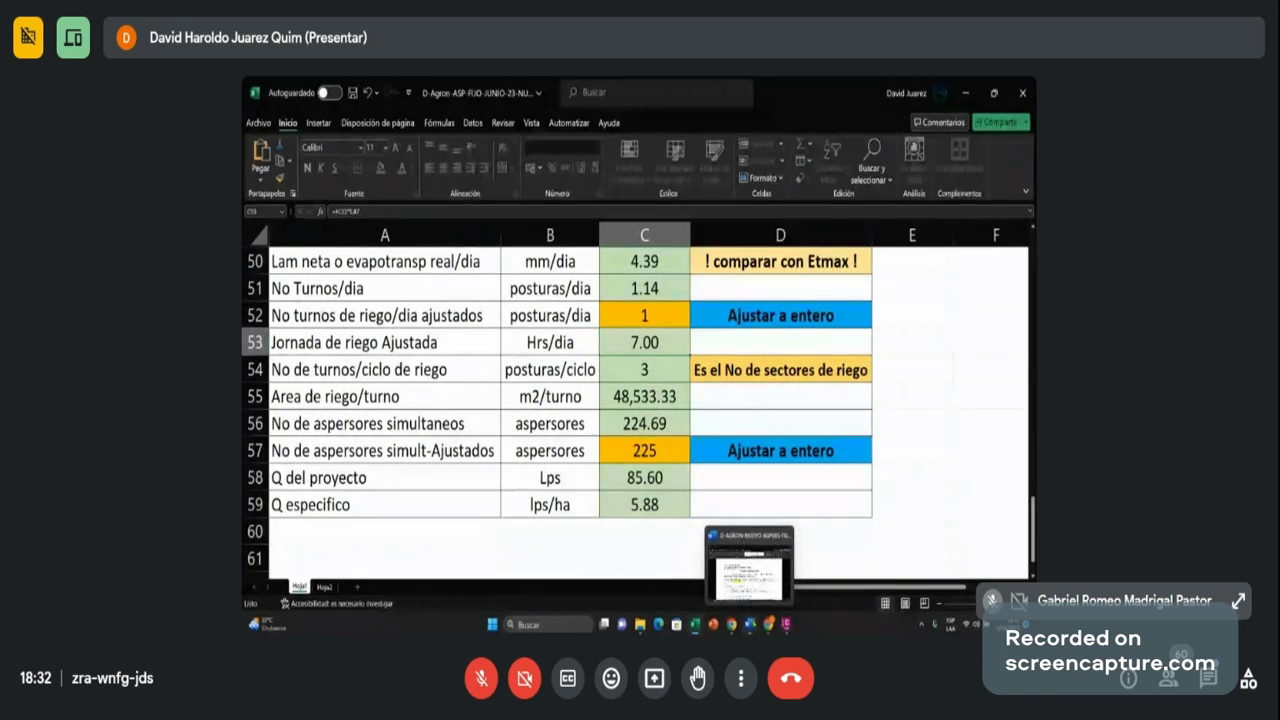
{"action": "left_click", "coordinate": [749, 565]}
{"action": "scroll", "coordinate": [630, 468], "scroll_direction": "down", "scroll_amount": 2}
{"action": "scroll", "coordinate": [635, 400], "scroll_direction": "up", "scroll_amount": 2}
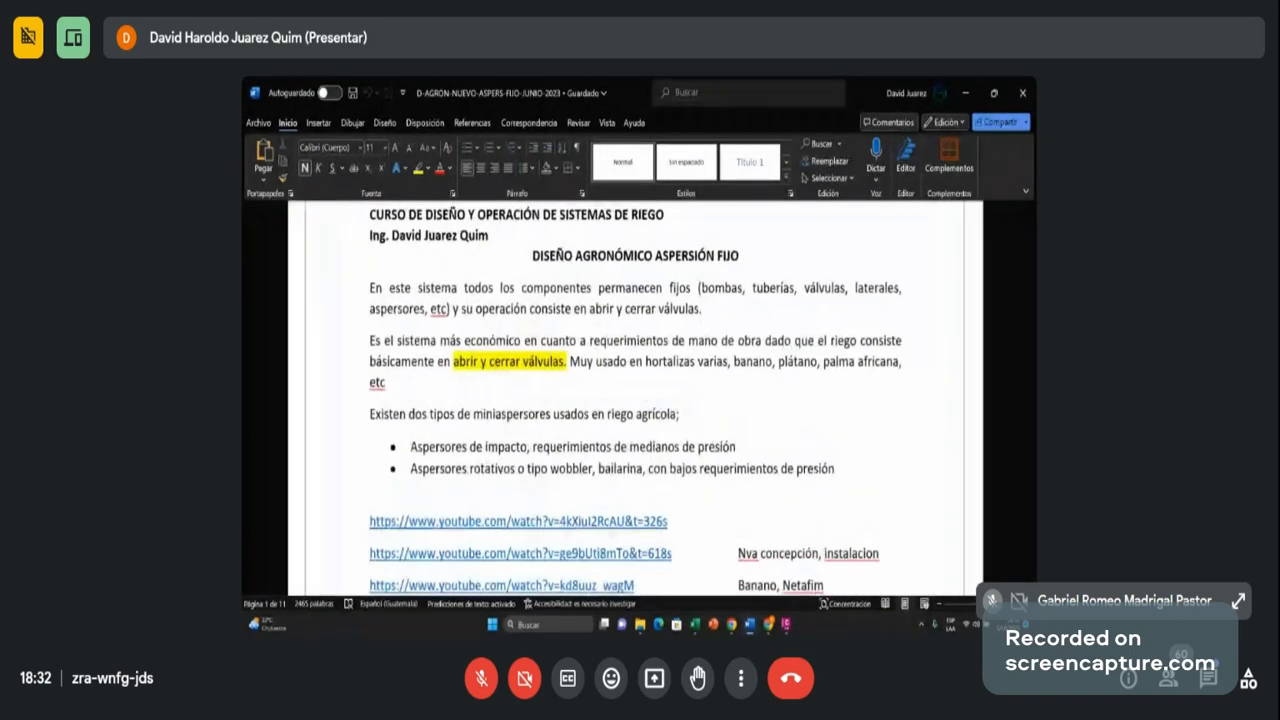
{"action": "scroll", "coordinate": [824, 564], "scroll_direction": "up", "scroll_amount": 2}
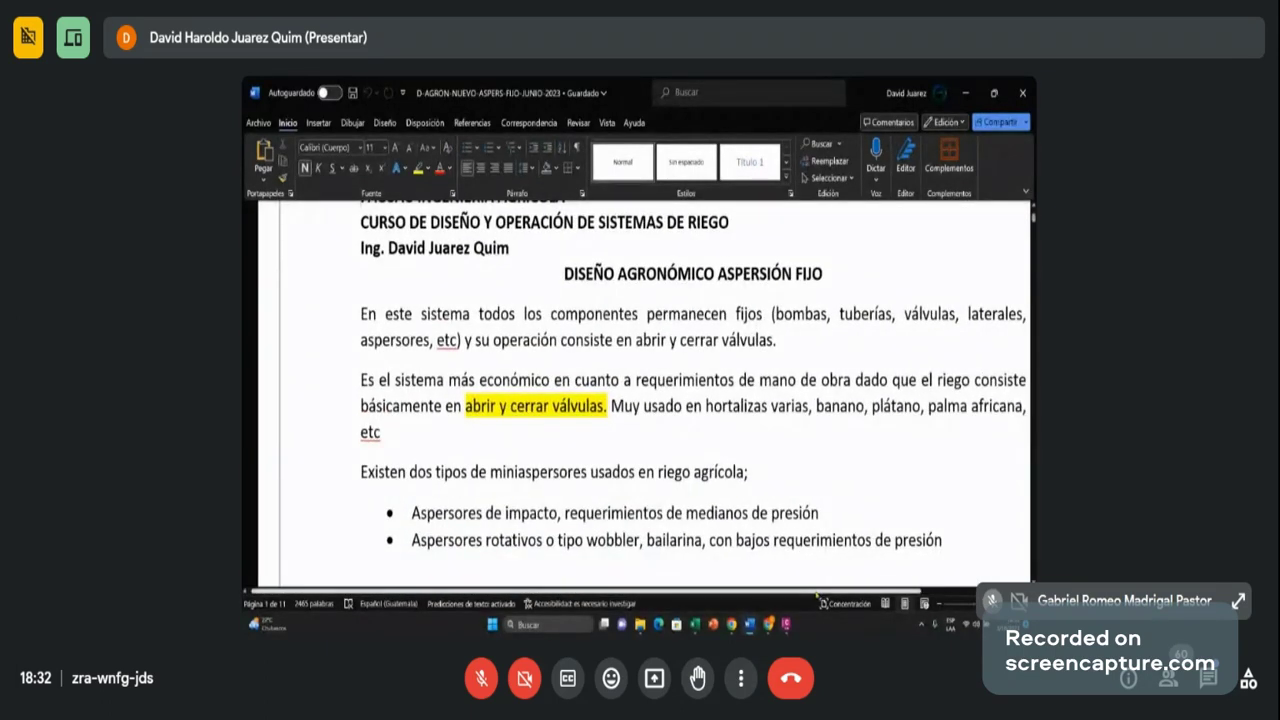
{"action": "scroll", "coordinate": [796, 499], "scroll_direction": "right", "scroll_amount": 3}
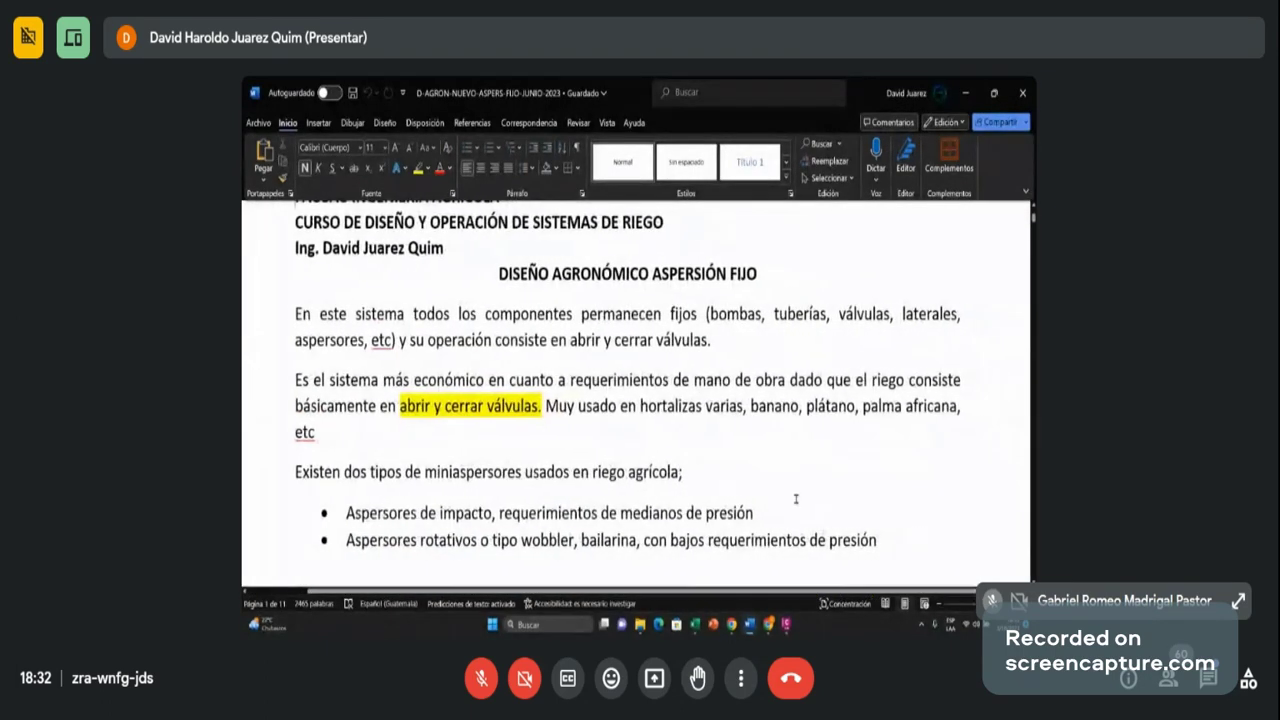
{"action": "scroll", "coordinate": [791, 474], "scroll_direction": "down", "scroll_amount": 15}
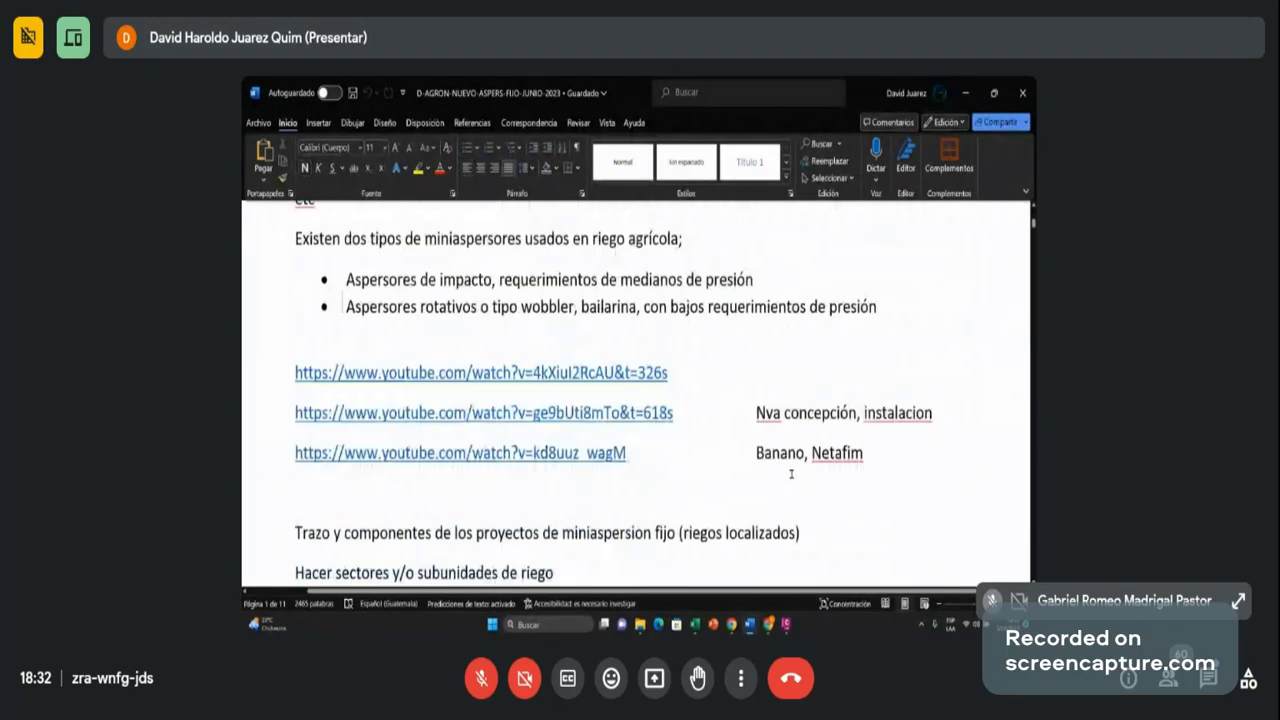
{"action": "scroll", "coordinate": [791, 474], "scroll_direction": "down", "scroll_amount": 10}
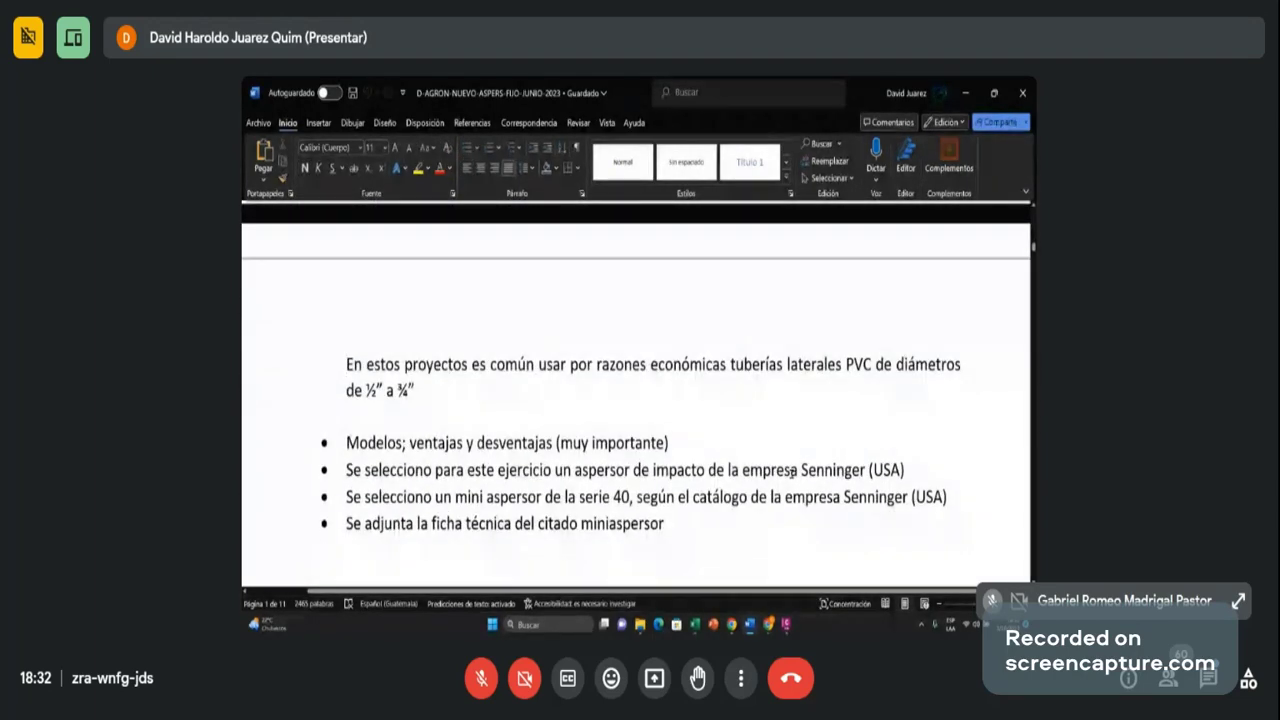
{"action": "scroll", "coordinate": [791, 474], "scroll_direction": "down", "scroll_amount": 12}
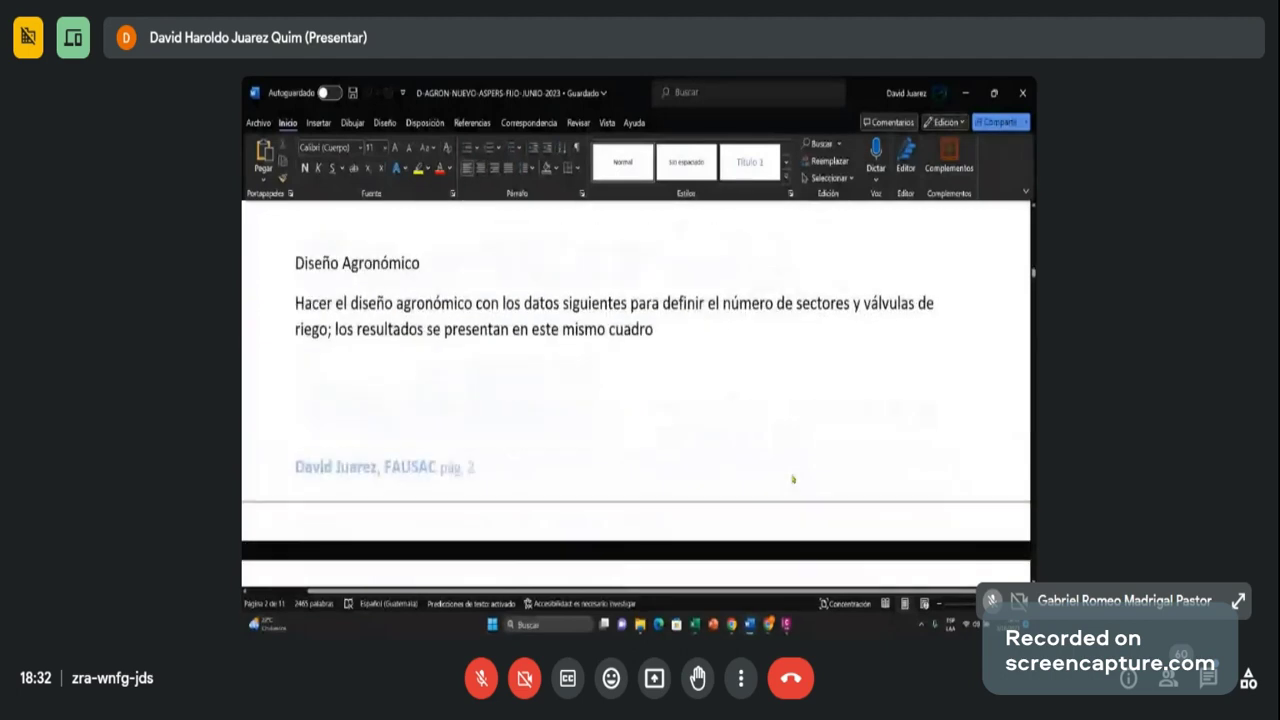
Step: Read the design data table in the Word guide from the DATOS header through Q especifico
{"action": "scroll", "coordinate": [791, 474], "scroll_direction": "up", "scroll_amount": 4}
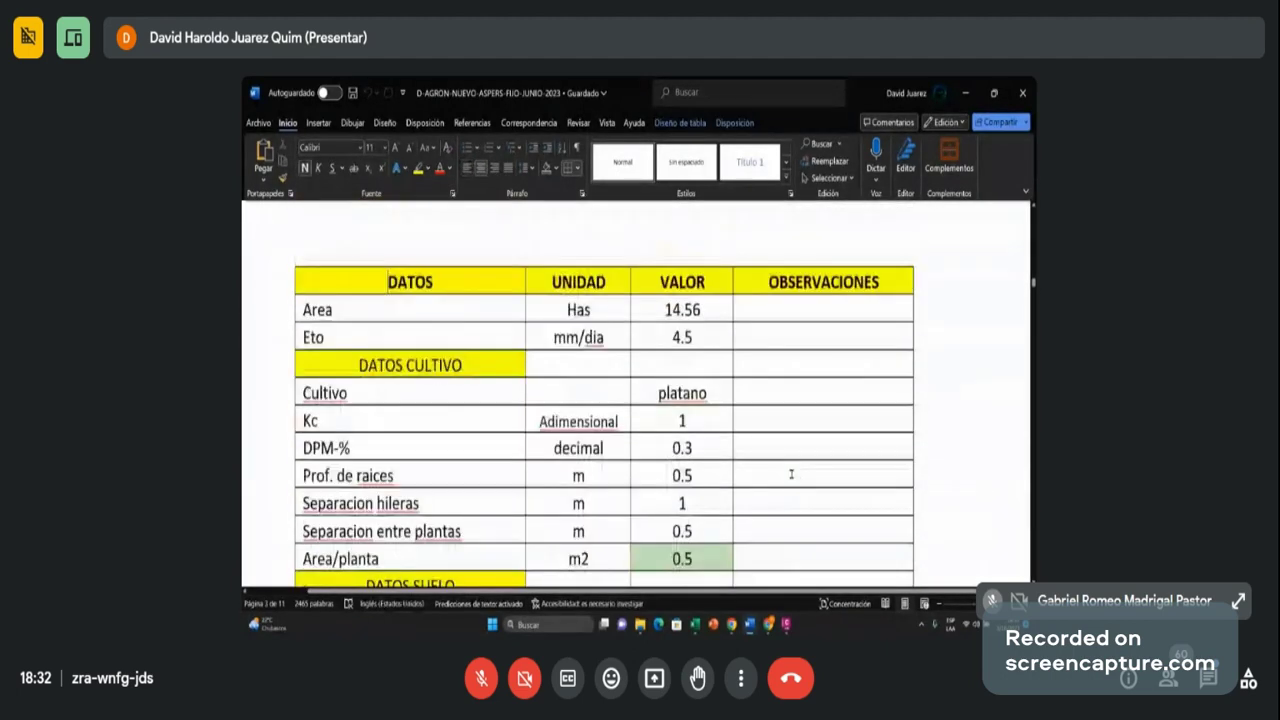
{"action": "scroll", "coordinate": [791, 474], "scroll_direction": "down", "scroll_amount": 4}
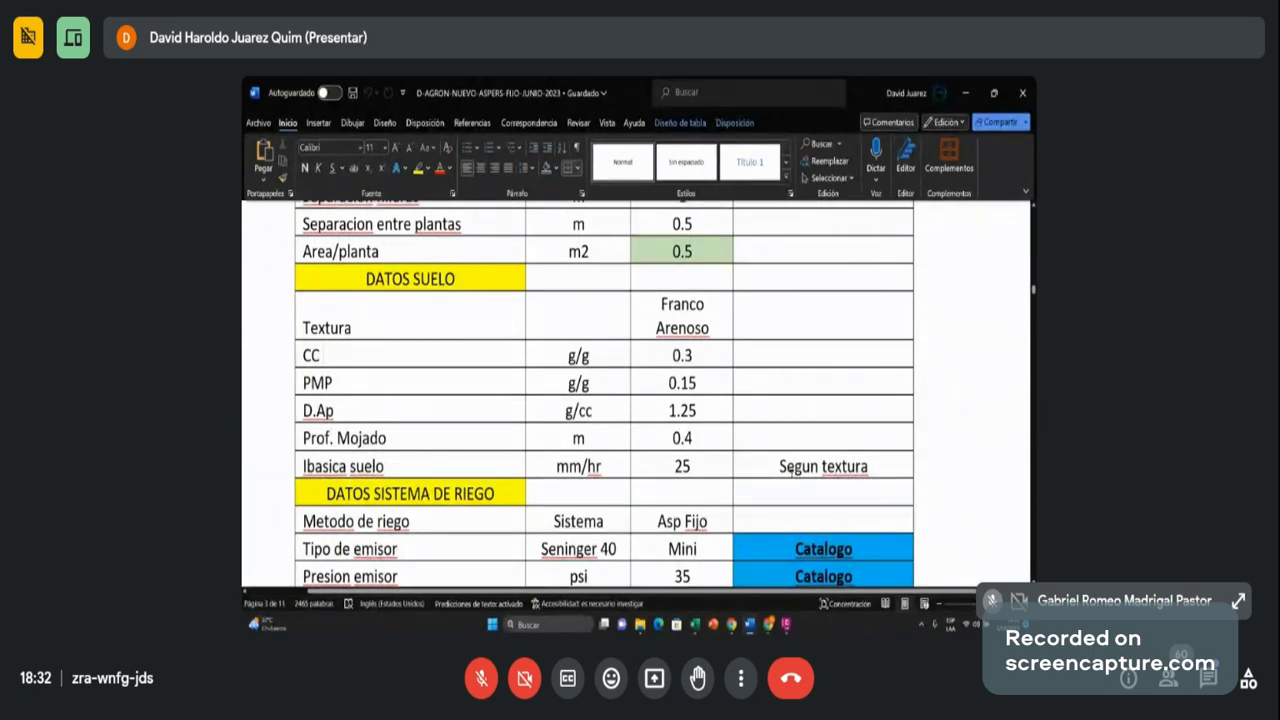
{"action": "scroll", "coordinate": [791, 470], "scroll_direction": "down", "scroll_amount": 5}
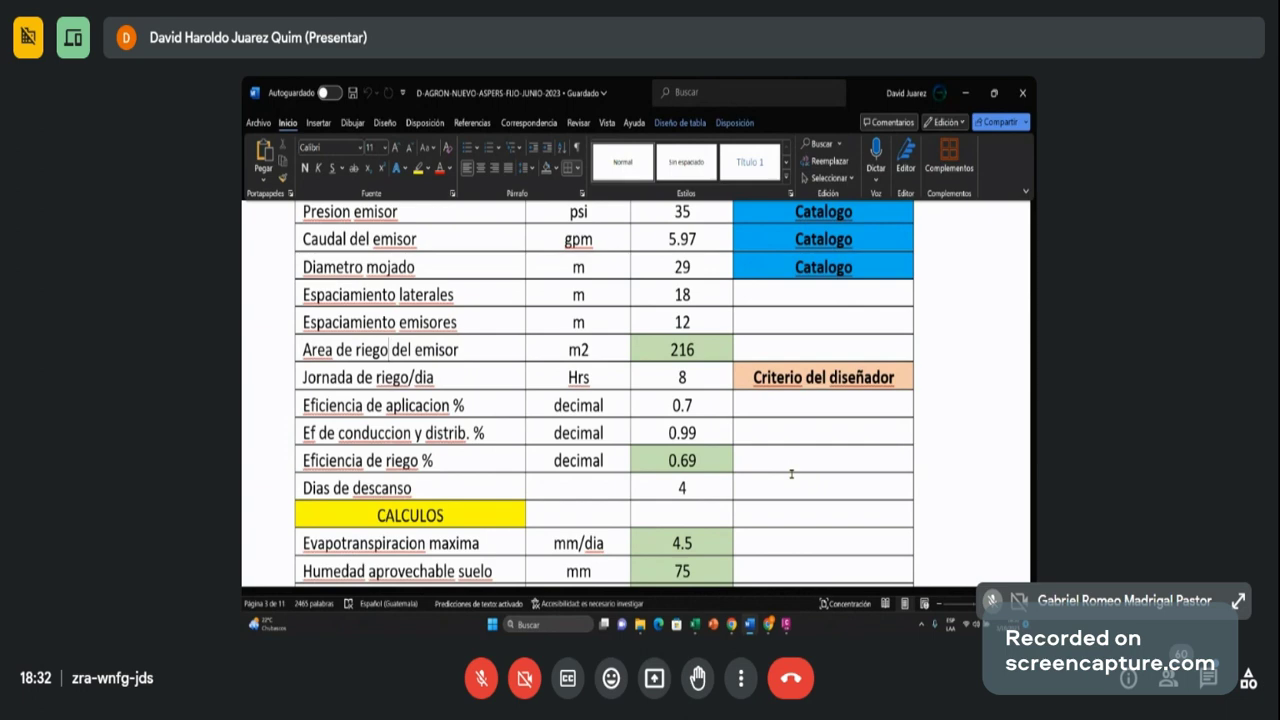
{"action": "scroll", "coordinate": [791, 474], "scroll_direction": "down", "scroll_amount": 5}
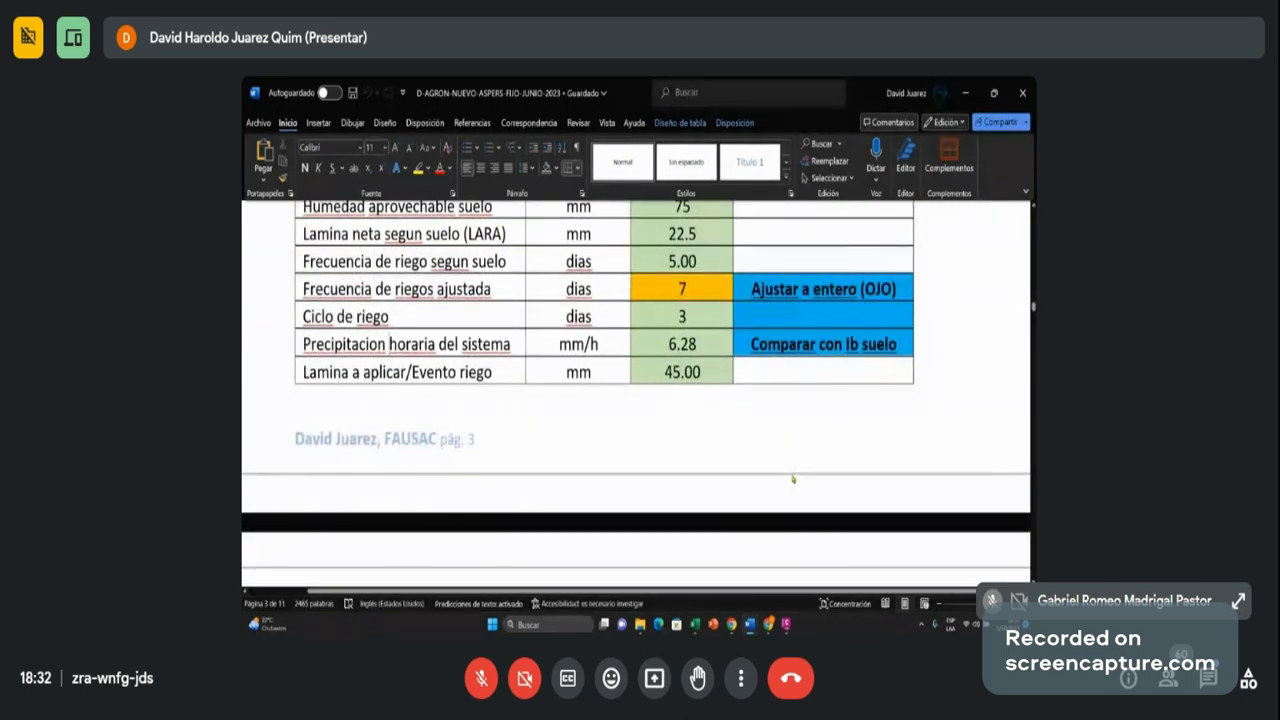
{"action": "scroll", "coordinate": [792, 479], "scroll_direction": "down", "scroll_amount": 5}
{"action": "scroll", "coordinate": [792, 479], "scroll_direction": "down", "scroll_amount": 5}
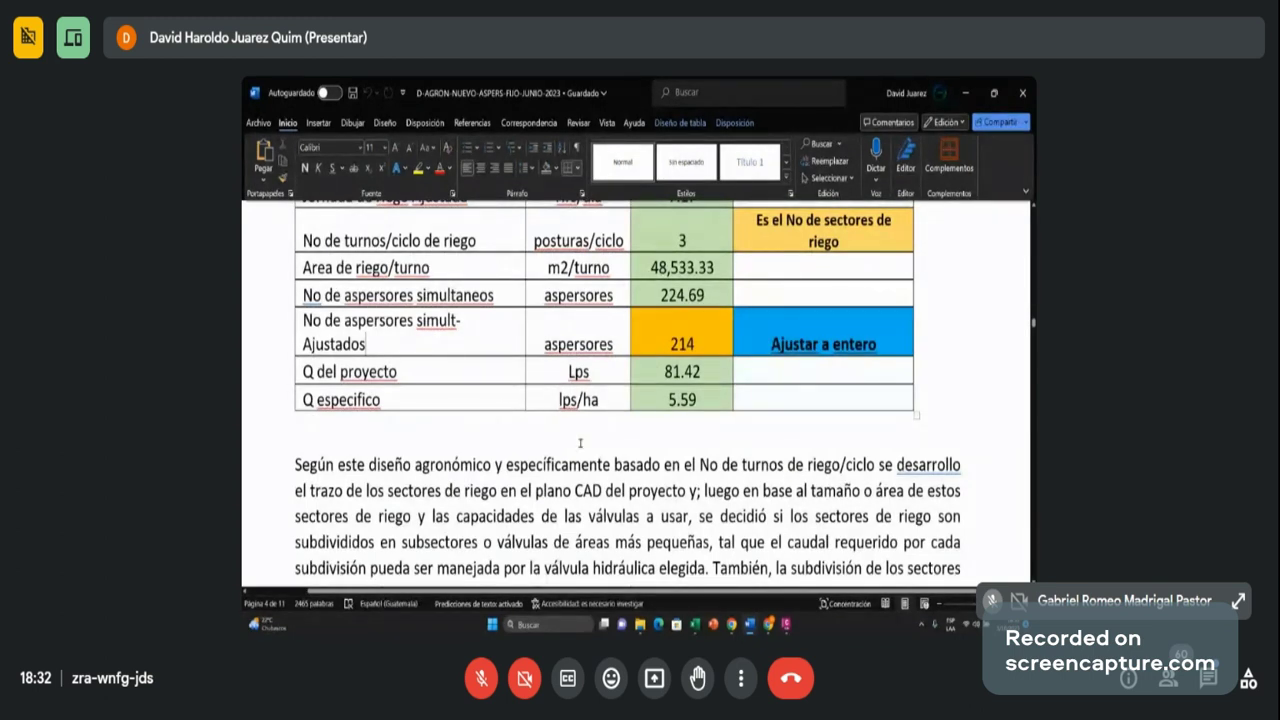
Step: Switch to the Excel agronomic design and review its rows from Q especifico back up to the general DATOS section
{"action": "left_click", "coordinate": [696, 624]}
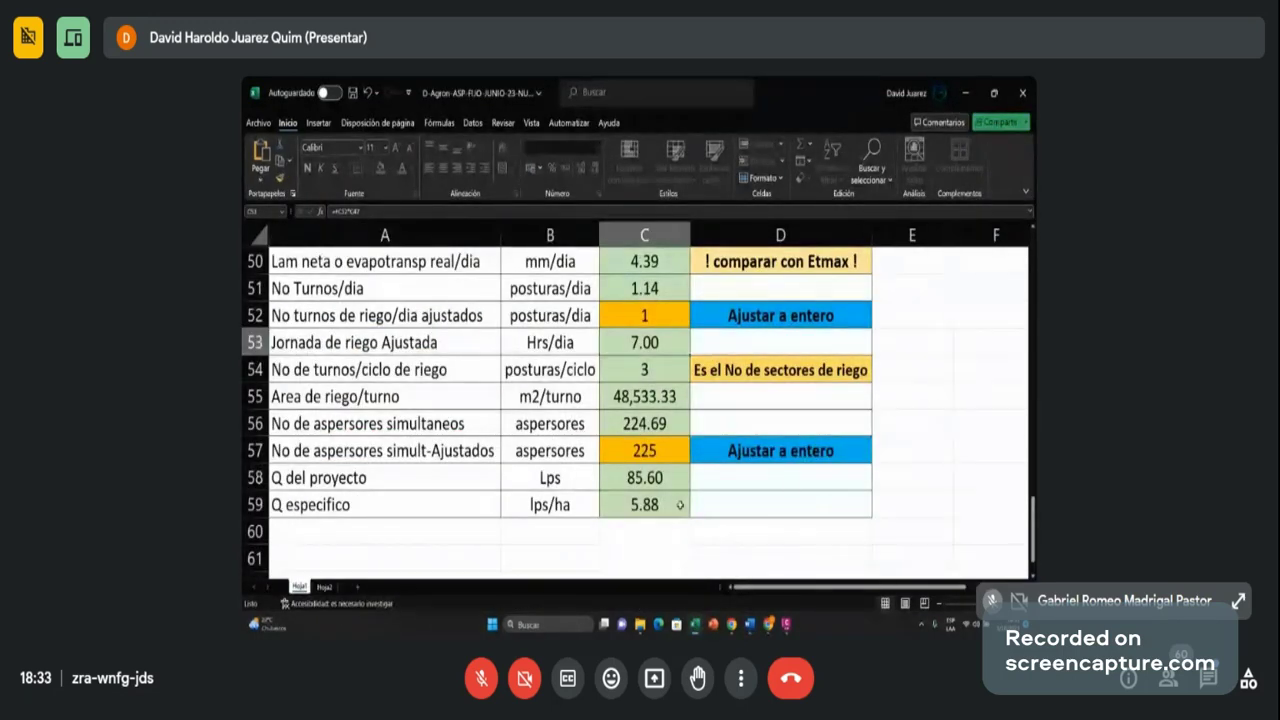
{"action": "scroll", "coordinate": [680, 505], "scroll_direction": "up", "scroll_amount": 6}
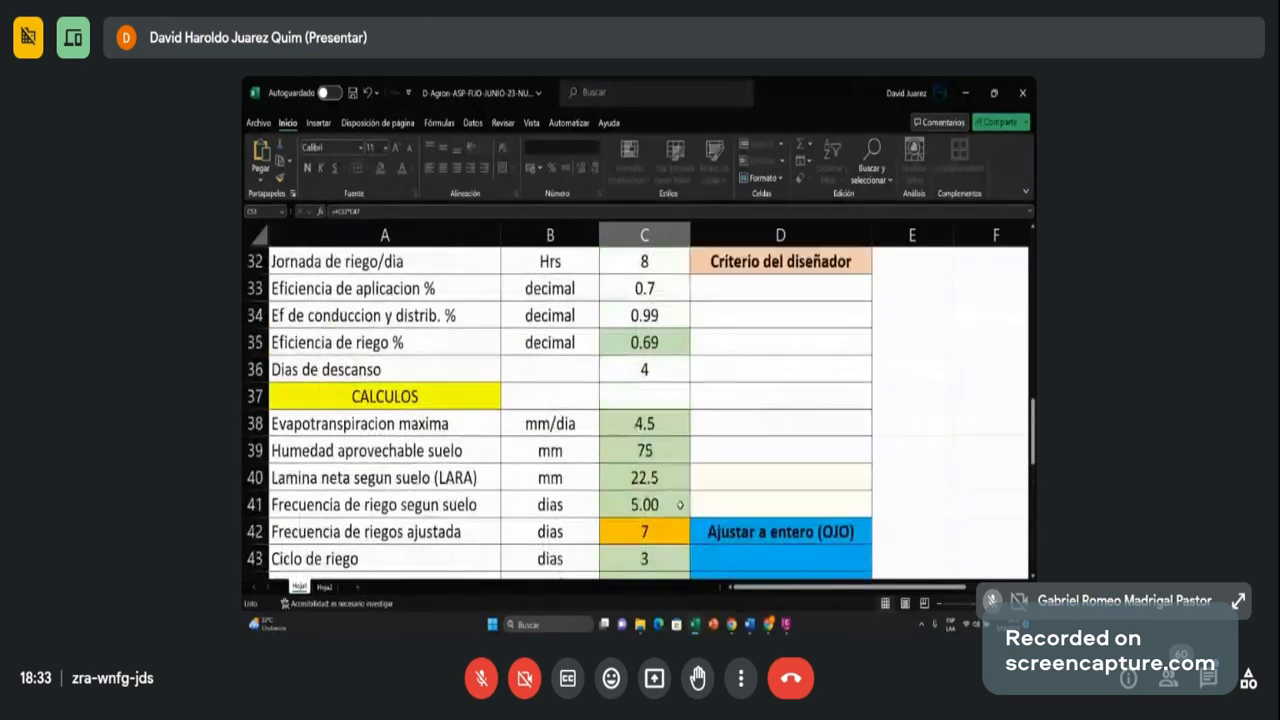
{"action": "scroll", "coordinate": [680, 505], "scroll_direction": "down", "scroll_amount": 1}
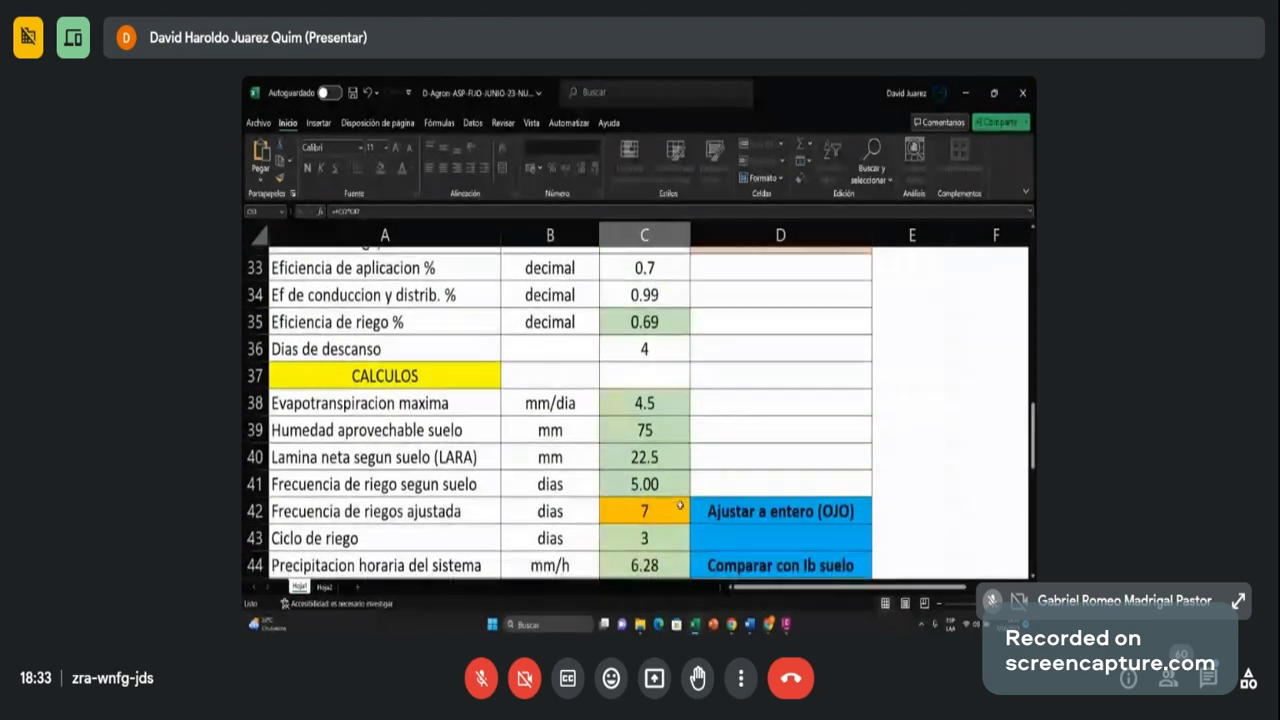
{"action": "scroll", "coordinate": [680, 505], "scroll_direction": "up", "scroll_amount": 2}
{"action": "scroll", "coordinate": [680, 505], "scroll_direction": "up", "scroll_amount": 7}
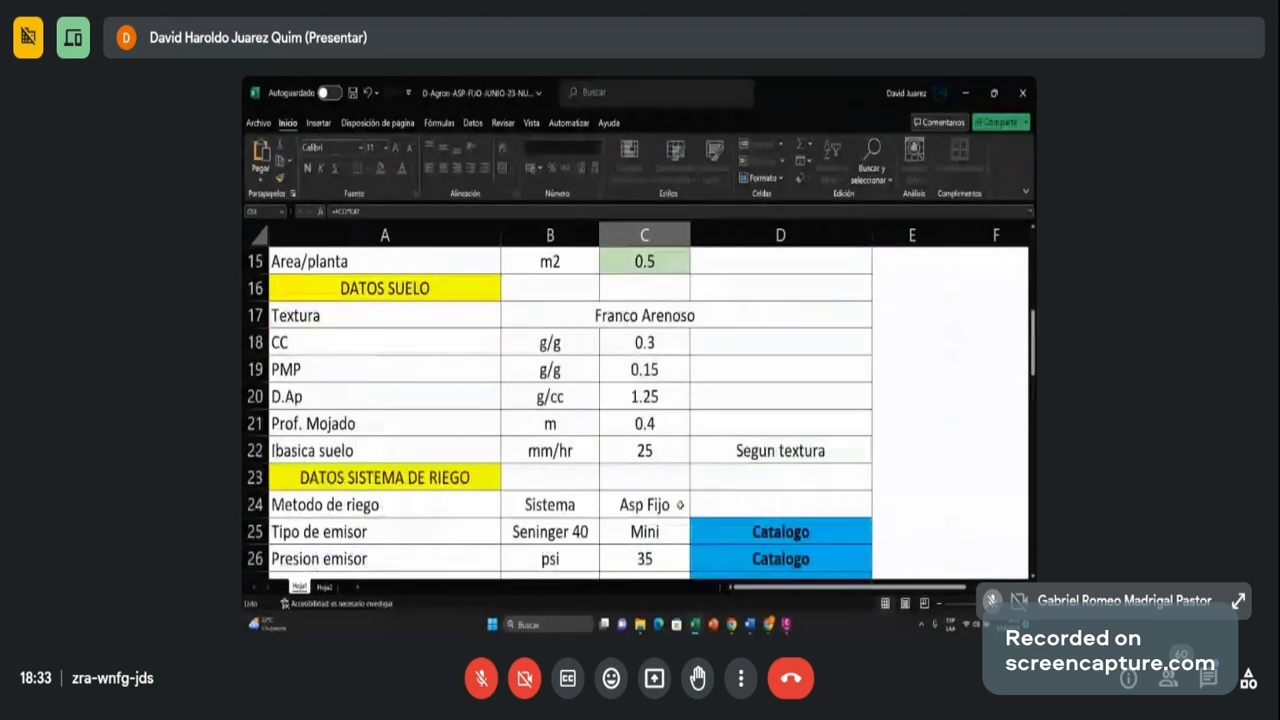
{"action": "scroll", "coordinate": [680, 505], "scroll_direction": "up", "scroll_amount": 2}
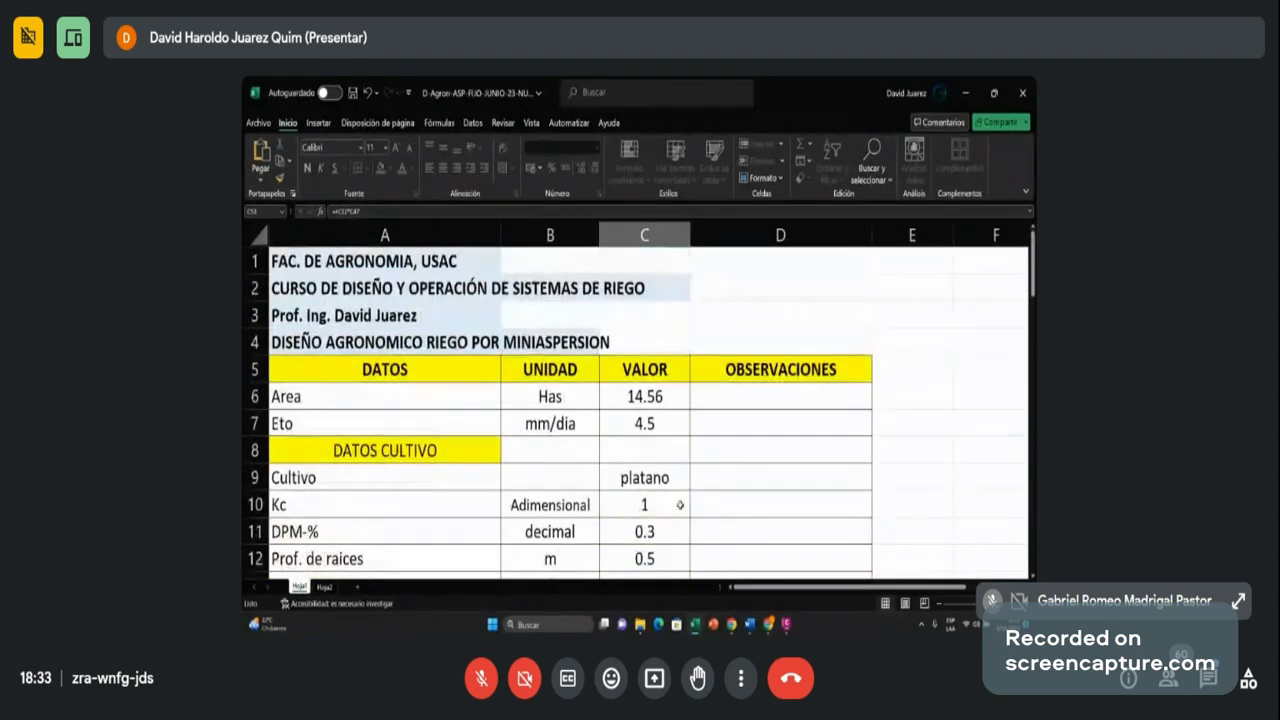
{"action": "scroll", "coordinate": [680, 505], "scroll_direction": "down", "scroll_amount": 1}
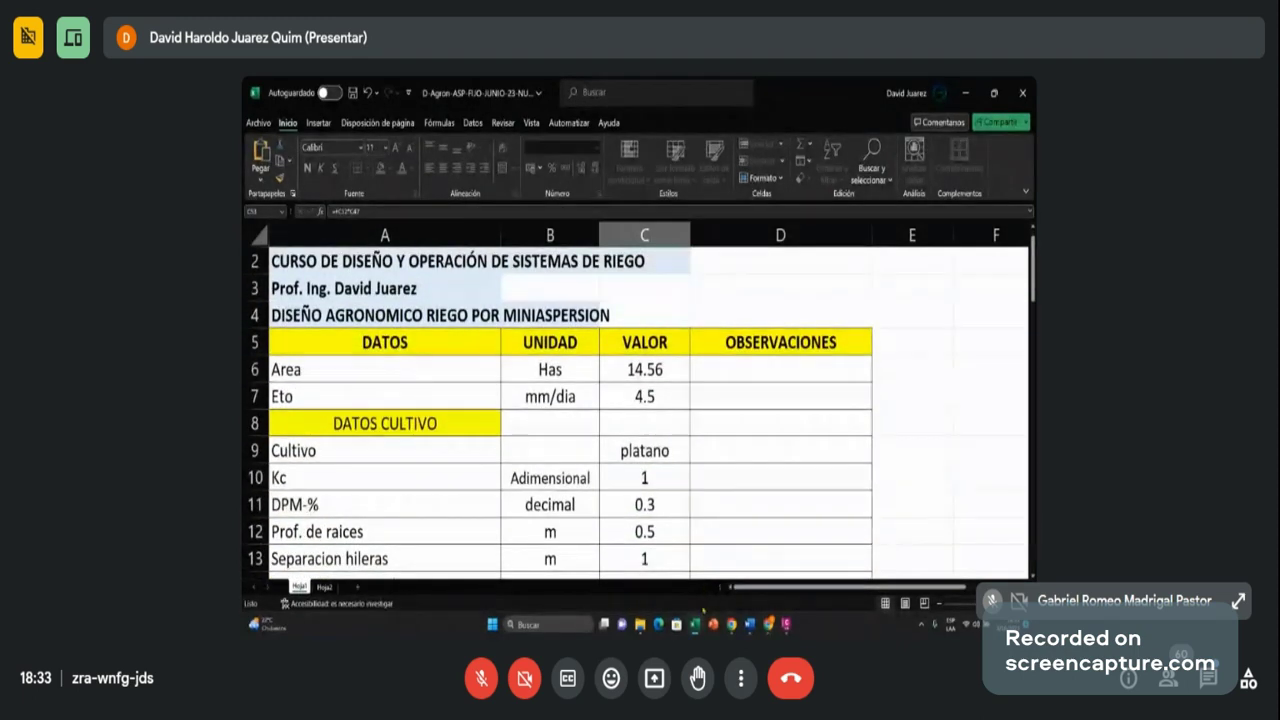
Step: Switch to the Word guide and check the table's general, DATOS CULTIVO and DATOS SUELO values
{"action": "mouse_move", "coordinate": [750, 624]}
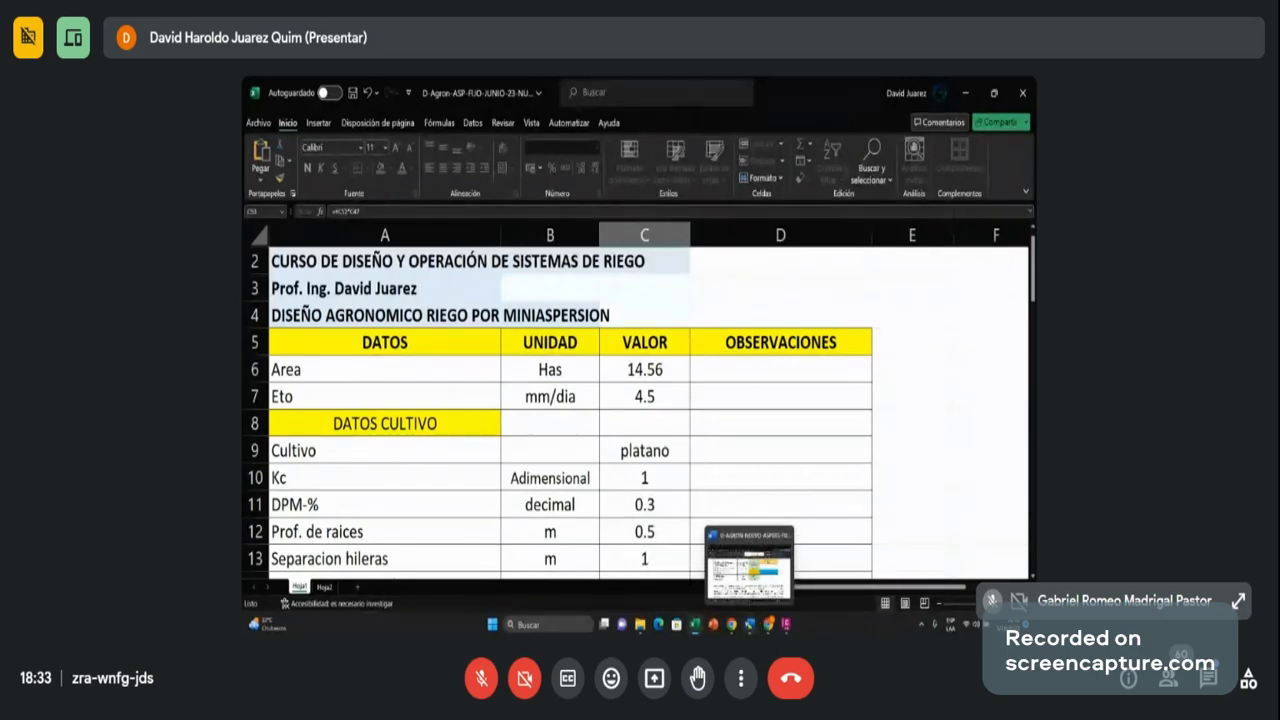
{"action": "left_click", "coordinate": [749, 565]}
{"action": "scroll", "coordinate": [707, 287], "scroll_direction": "up", "scroll_amount": 1}
{"action": "scroll", "coordinate": [707, 287], "scroll_direction": "up", "scroll_amount": 3}
{"action": "scroll", "coordinate": [710, 288], "scroll_direction": "up", "scroll_amount": 10}
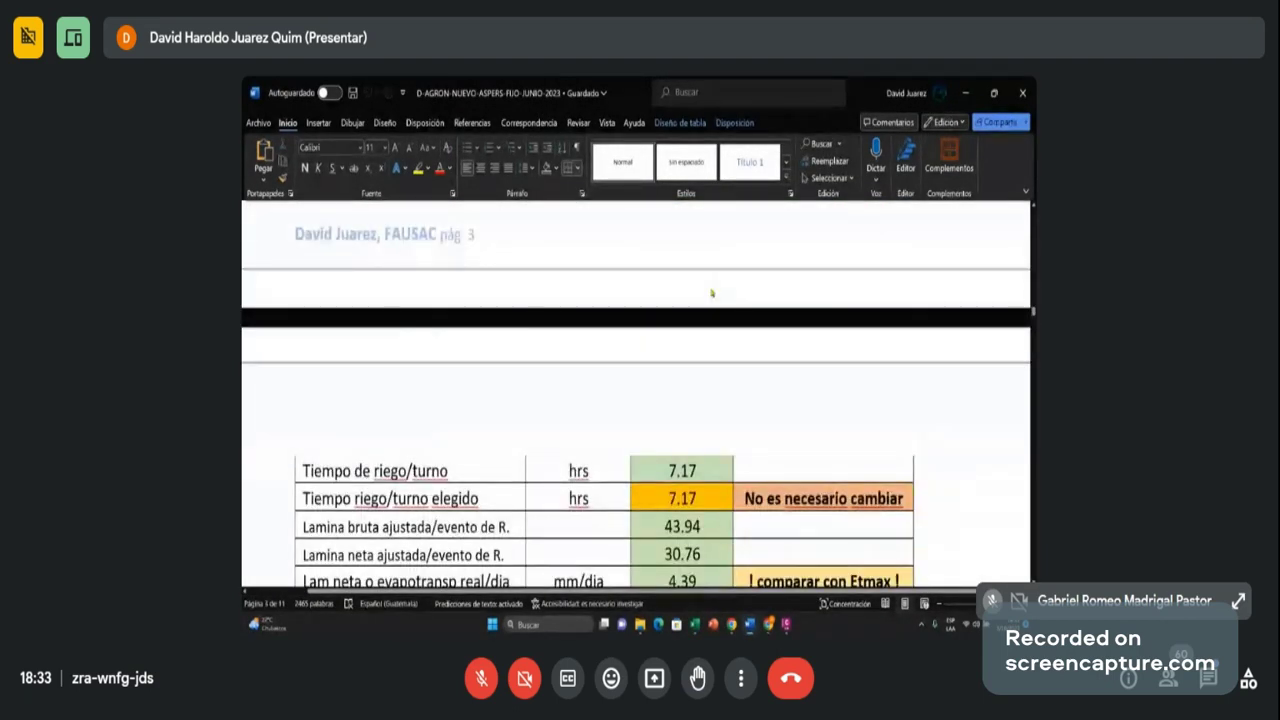
{"action": "scroll", "coordinate": [710, 288], "scroll_direction": "up", "scroll_amount": 5}
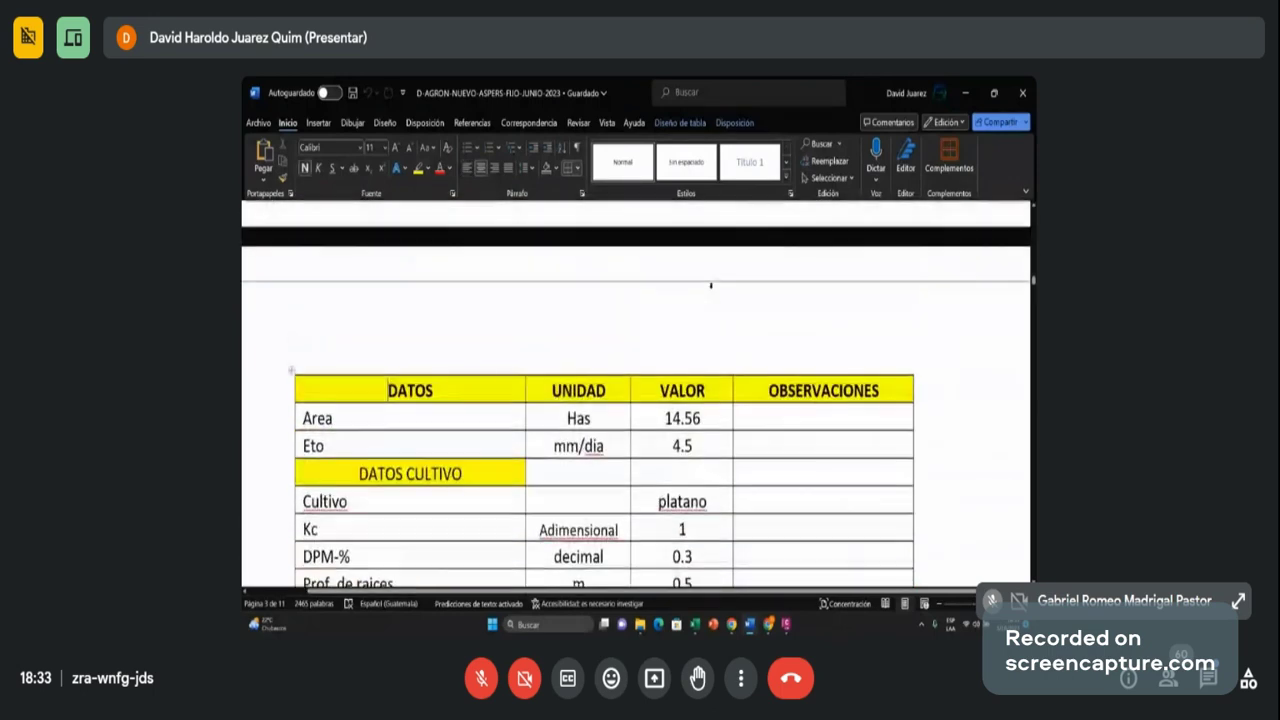
{"action": "scroll", "coordinate": [710, 285], "scroll_direction": "down", "scroll_amount": 4}
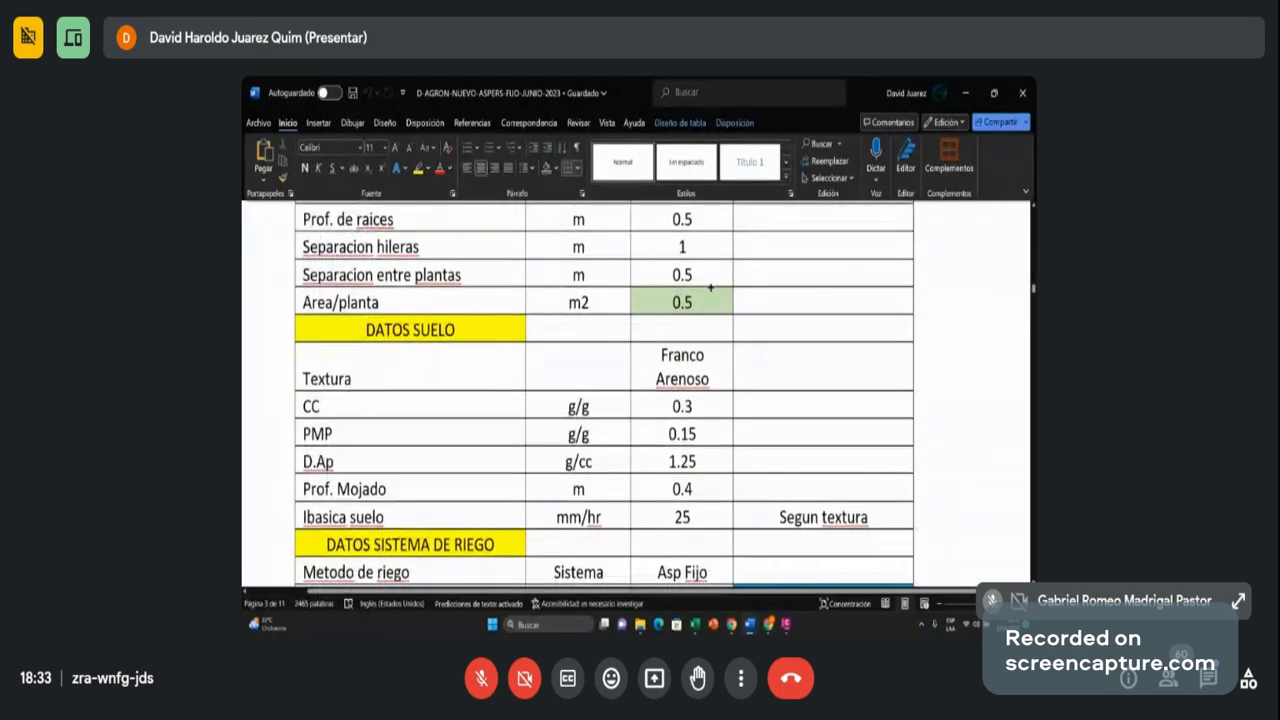
{"action": "scroll", "coordinate": [710, 288], "scroll_direction": "up", "scroll_amount": 1}
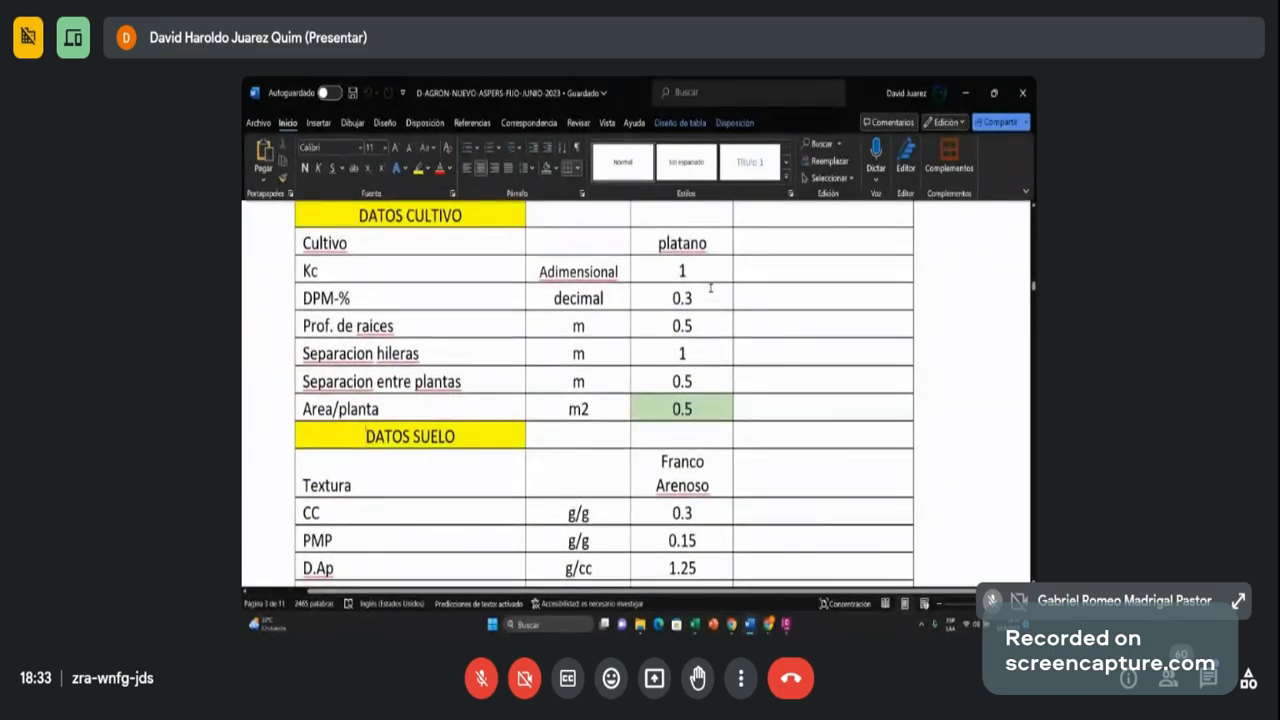
{"action": "scroll", "coordinate": [718, 318], "scroll_direction": "down", "scroll_amount": 1}
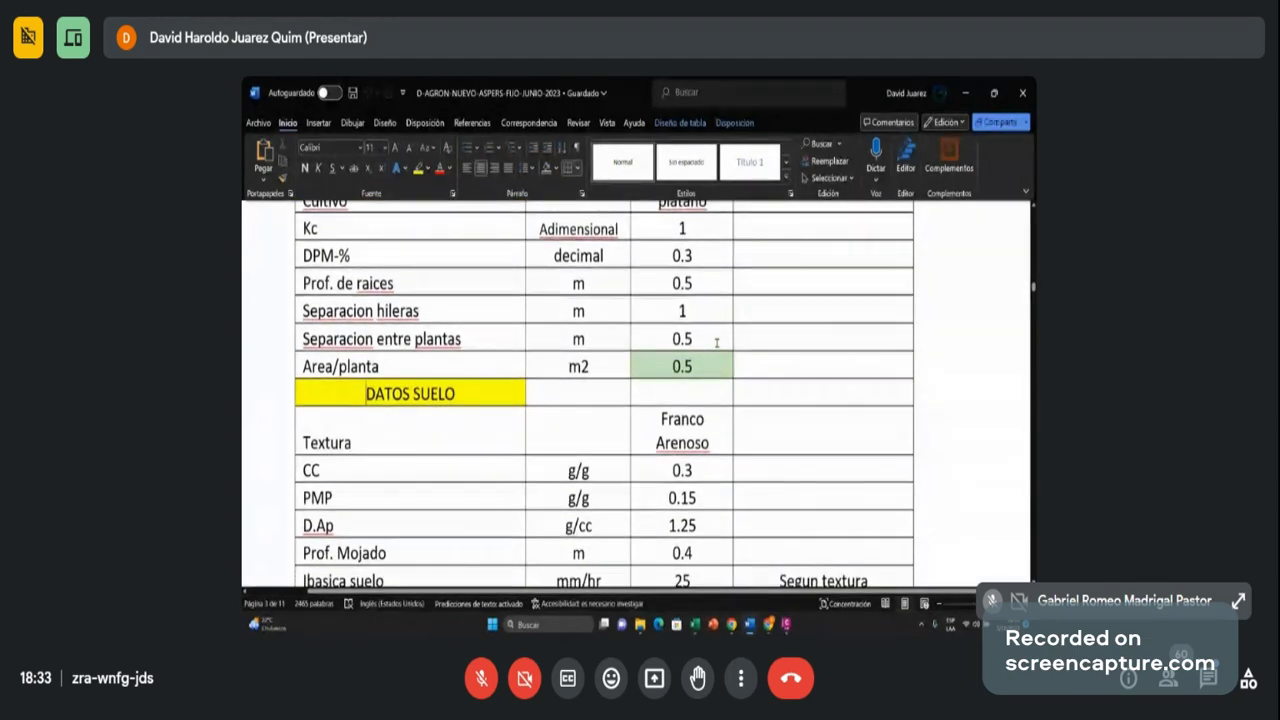
{"action": "scroll", "coordinate": [717, 342], "scroll_direction": "down", "scroll_amount": 1}
{"action": "scroll", "coordinate": [717, 342], "scroll_direction": "down", "scroll_amount": 1}
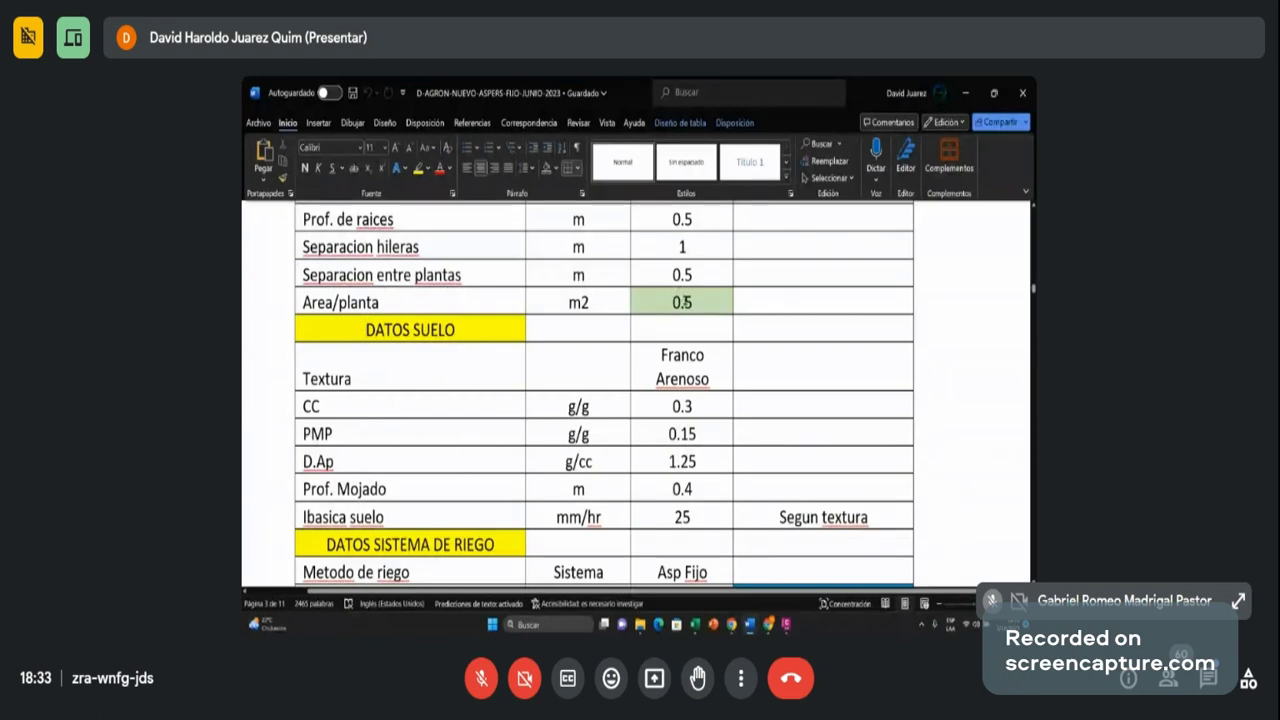
{"action": "scroll", "coordinate": [685, 302], "scroll_direction": "down", "scroll_amount": 1}
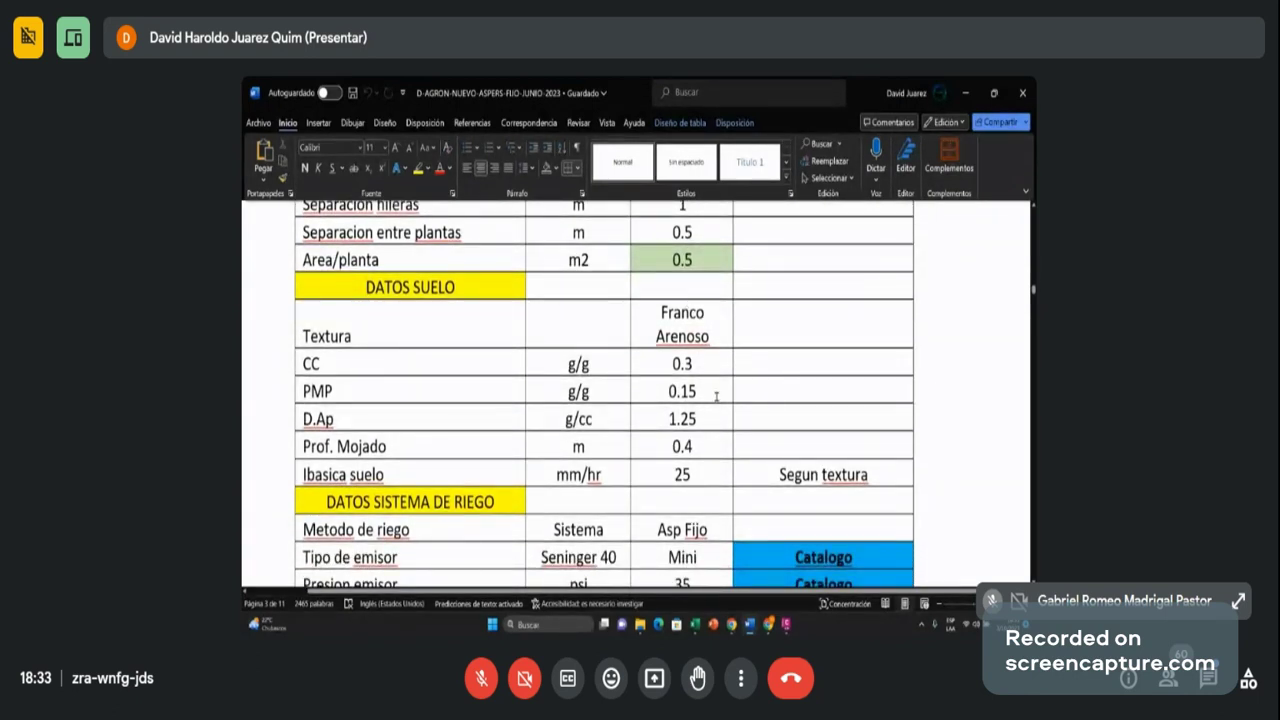
Step: Set No de aspersores simult-Ajustados to 225 in the Word guide's calculation table
{"action": "scroll", "coordinate": [716, 396], "scroll_direction": "down", "scroll_amount": 8}
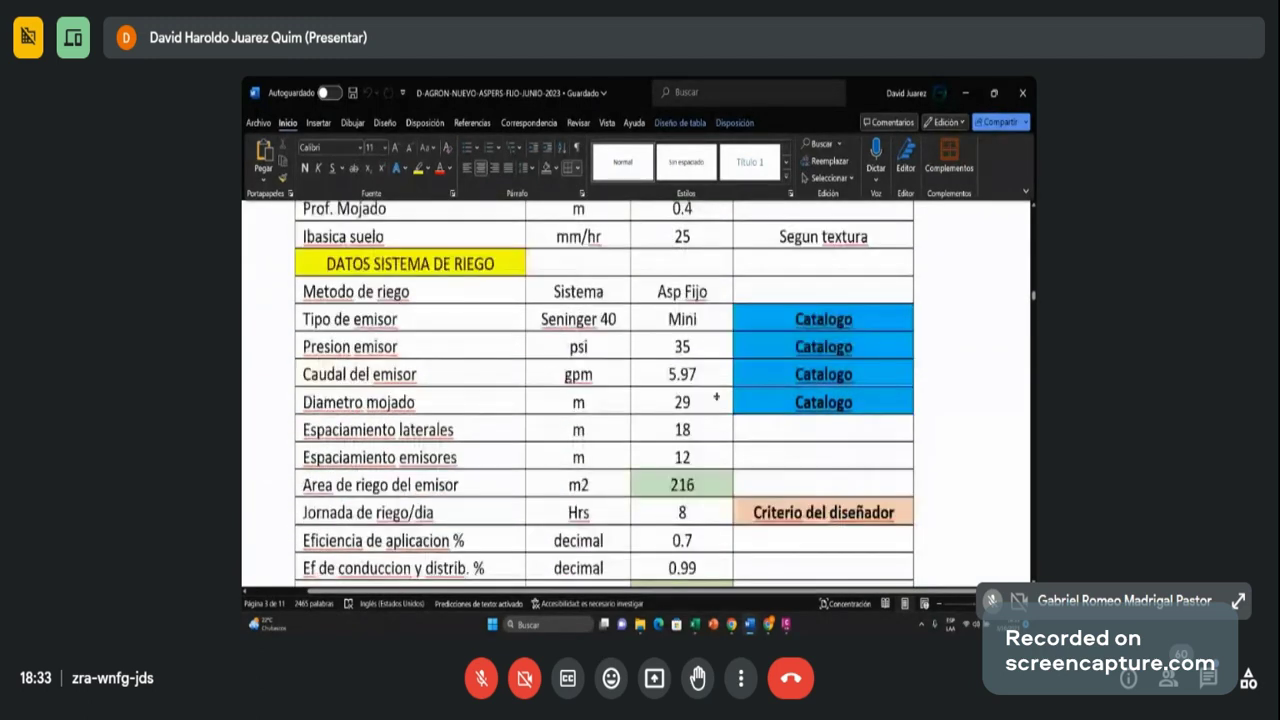
{"action": "scroll", "coordinate": [716, 396], "scroll_direction": "down", "scroll_amount": 4}
{"action": "scroll", "coordinate": [716, 396], "scroll_direction": "down", "scroll_amount": 12}
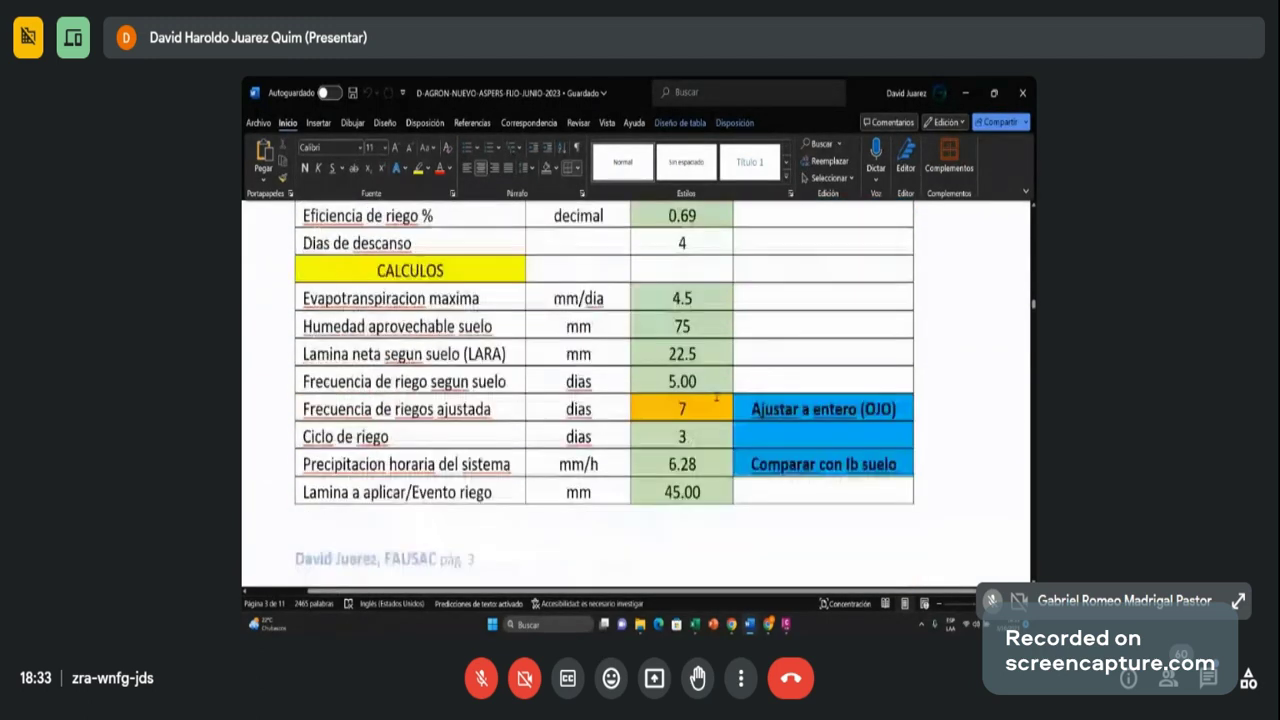
{"action": "scroll", "coordinate": [716, 396], "scroll_direction": "down", "scroll_amount": 5}
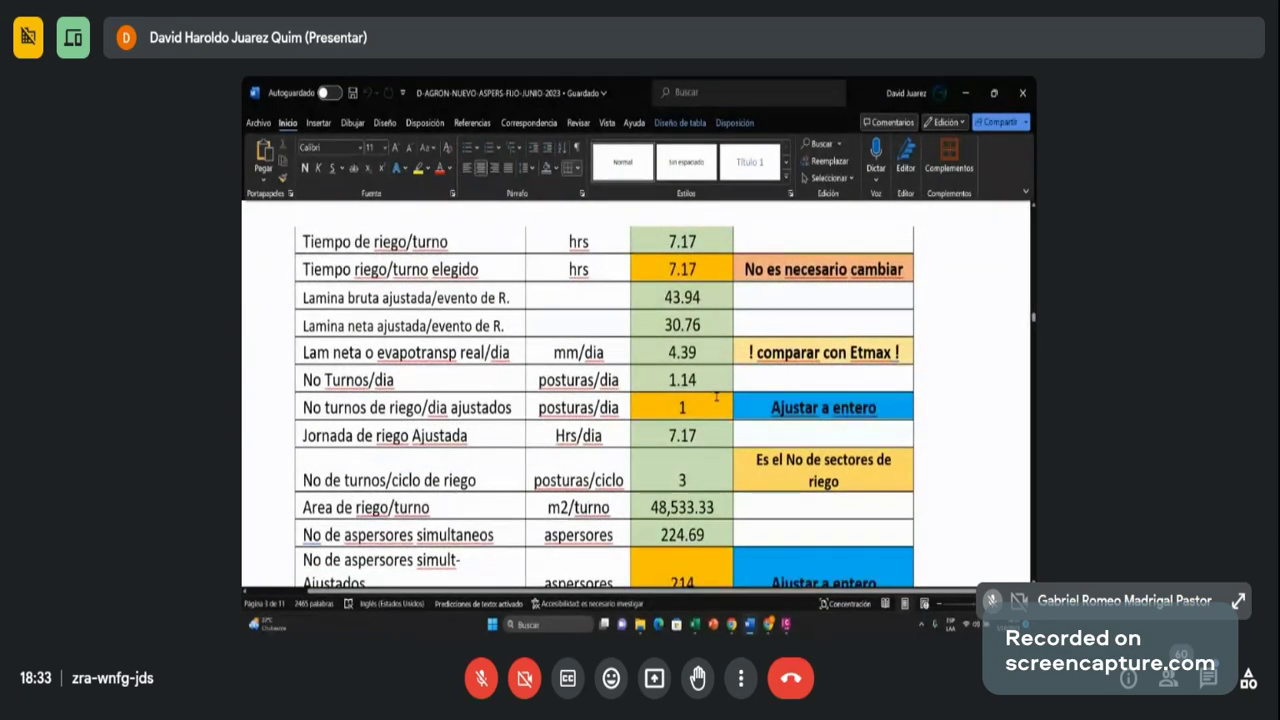
{"action": "scroll", "coordinate": [716, 396], "scroll_direction": "down", "scroll_amount": 2}
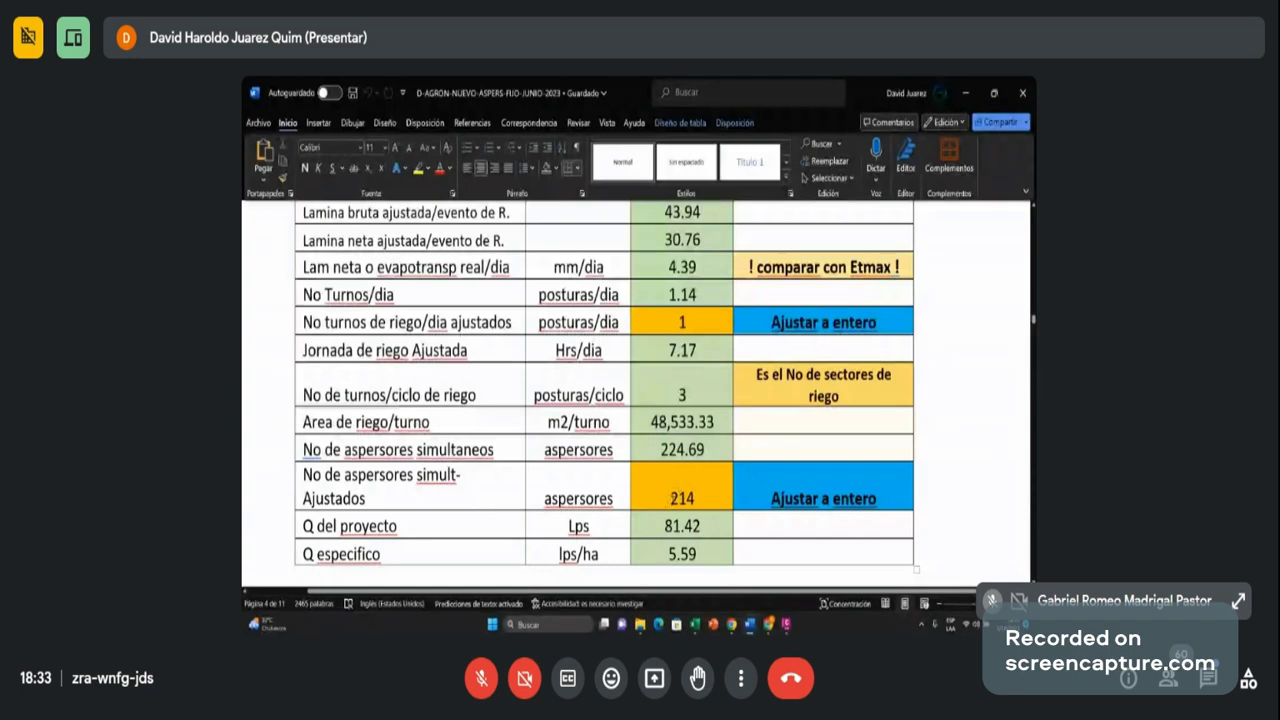
{"action": "double_click", "coordinate": [695, 495]}
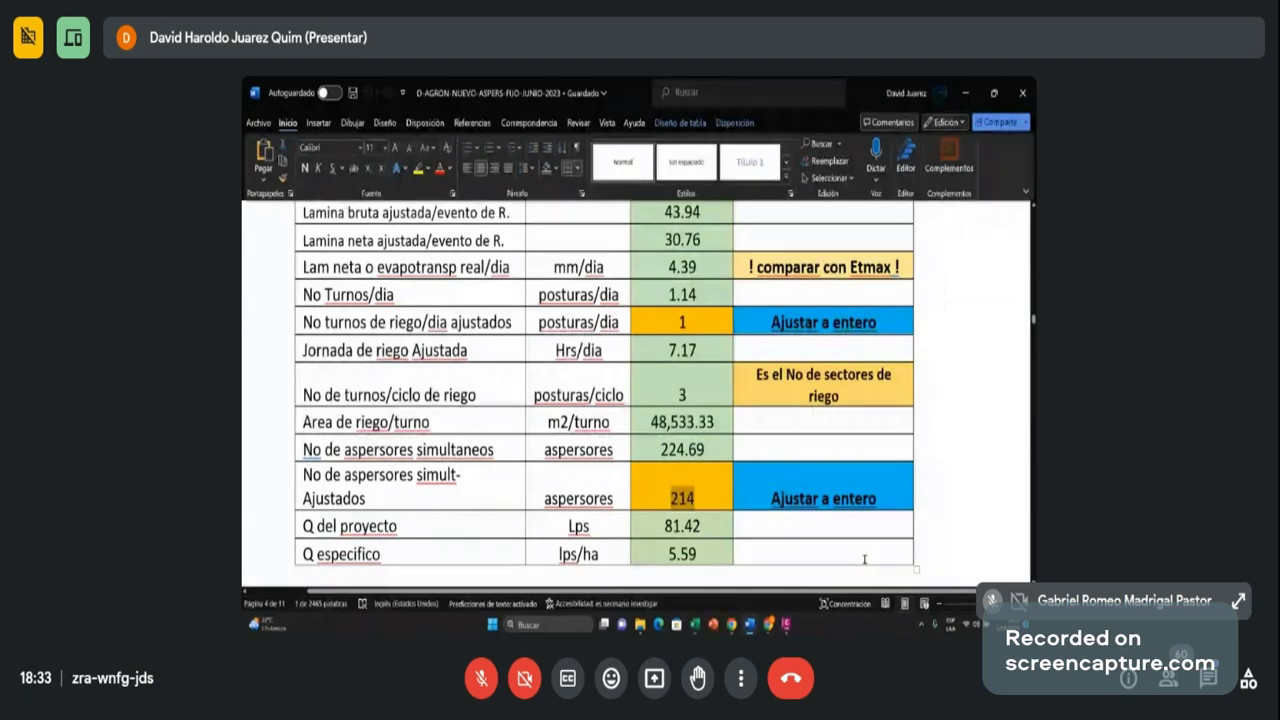
{"action": "type", "text": "225"}
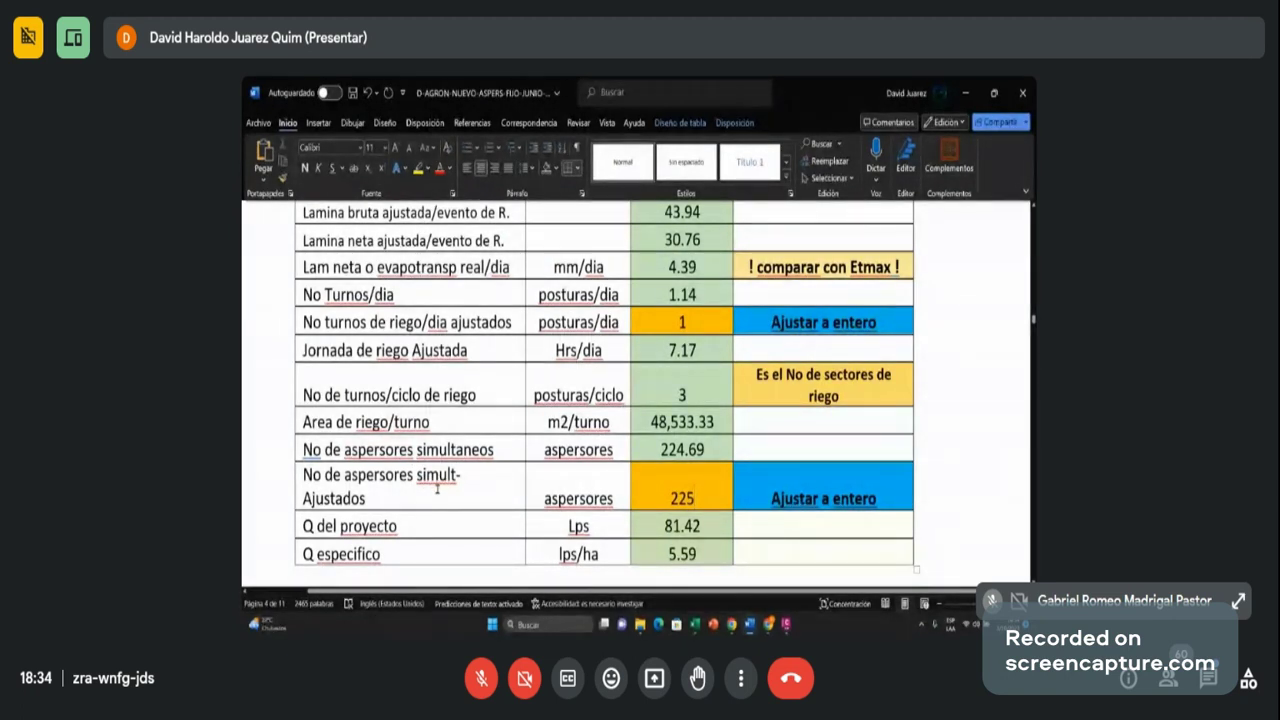
Step: Recheck the Word table's turn and sprinkler rows, and compare them with the adjusted sprinklers and Q del proyecto cells in Excel
{"action": "scroll", "coordinate": [437, 488], "scroll_direction": "up", "scroll_amount": 3}
{"action": "scroll", "coordinate": [457, 434], "scroll_direction": "down", "scroll_amount": 1}
{"action": "scroll", "coordinate": [457, 434], "scroll_direction": "down", "scroll_amount": 1}
{"action": "scroll", "coordinate": [386, 350], "scroll_direction": "up", "scroll_amount": 2}
{"action": "scroll", "coordinate": [386, 350], "scroll_direction": "down", "scroll_amount": 1}
{"action": "mouse_move", "coordinate": [694, 624]}
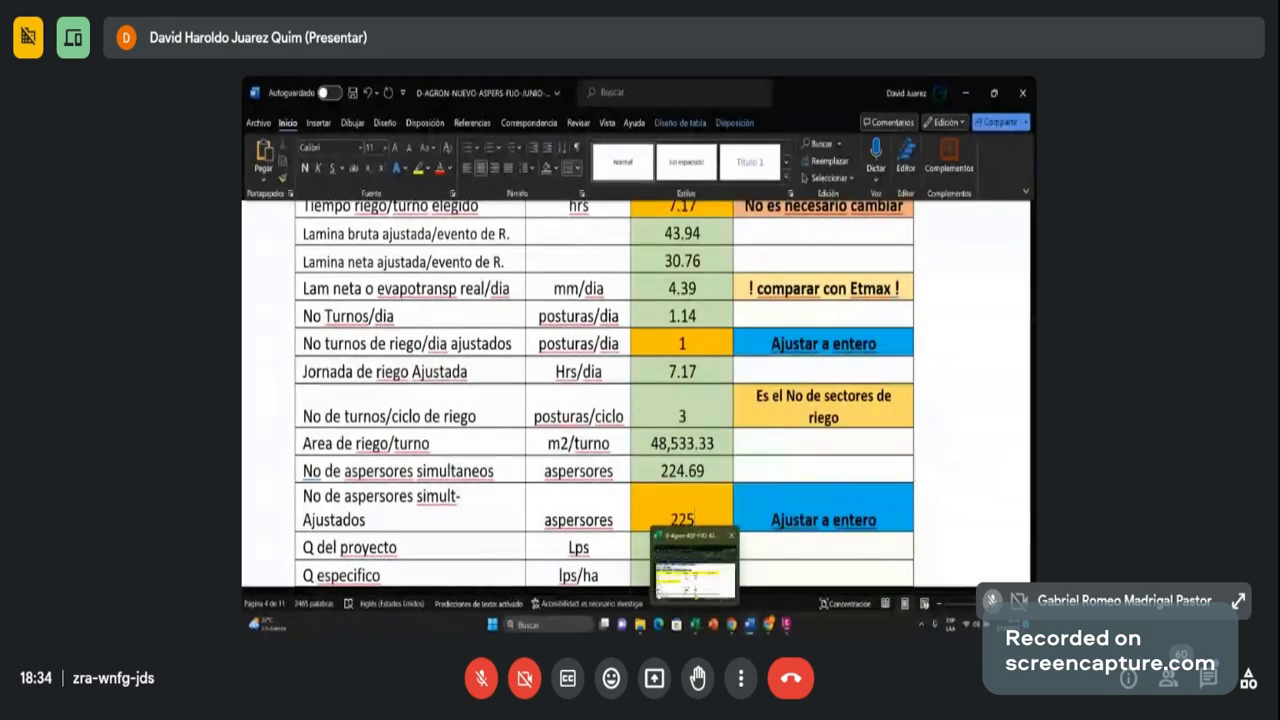
{"action": "left_click", "coordinate": [694, 565]}
{"action": "scroll", "coordinate": [705, 426], "scroll_direction": "down", "scroll_amount": 1}
{"action": "scroll", "coordinate": [705, 426], "scroll_direction": "down", "scroll_amount": 8}
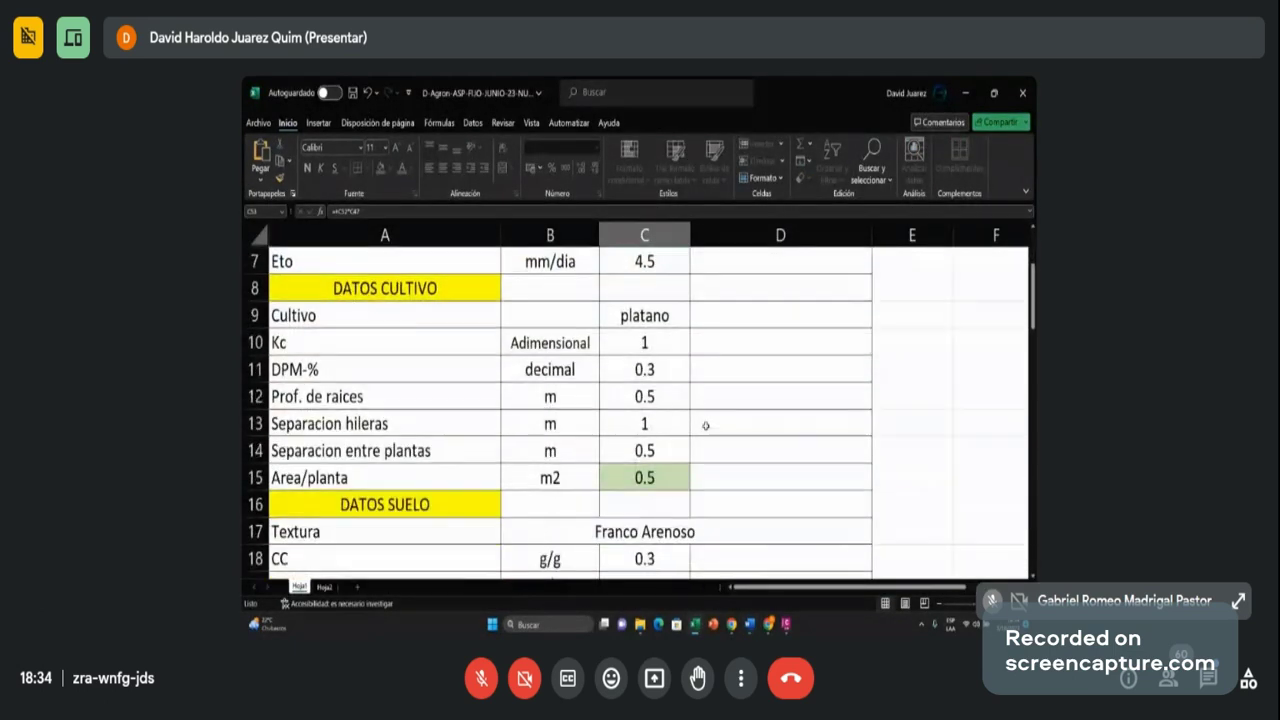
{"action": "scroll", "coordinate": [705, 426], "scroll_direction": "down", "scroll_amount": 3}
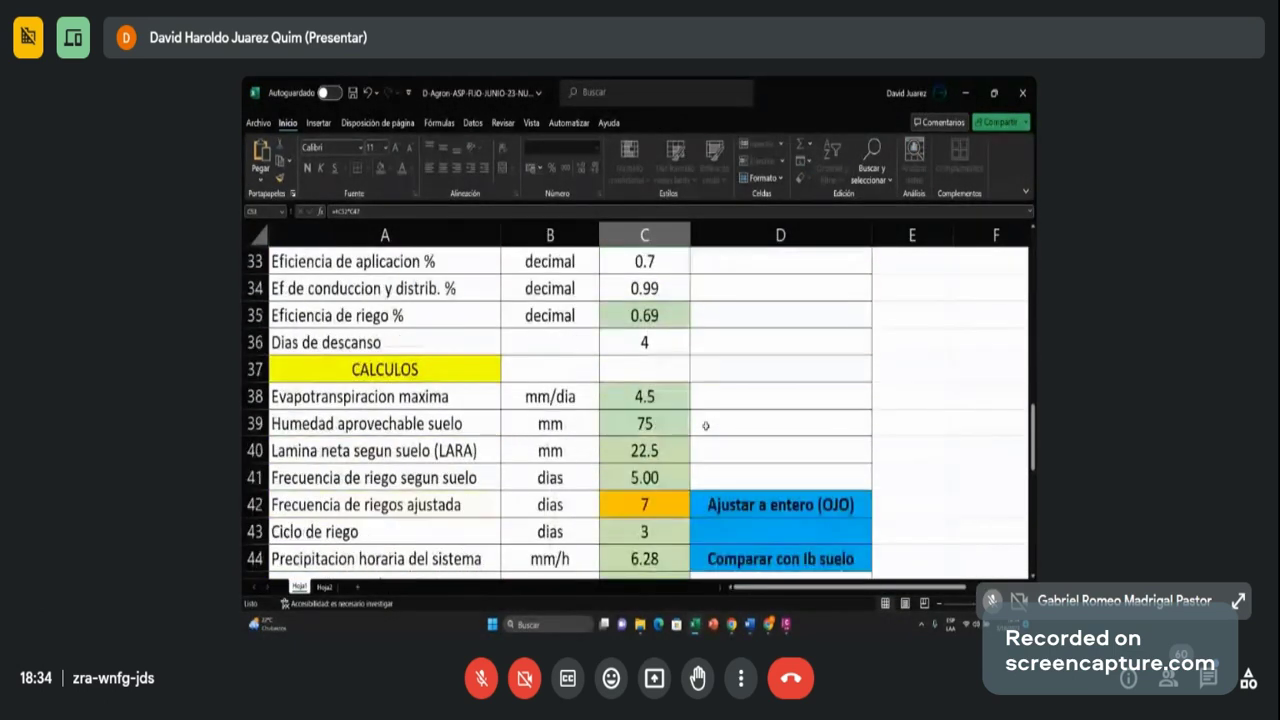
{"action": "scroll", "coordinate": [705, 426], "scroll_direction": "down", "scroll_amount": 4}
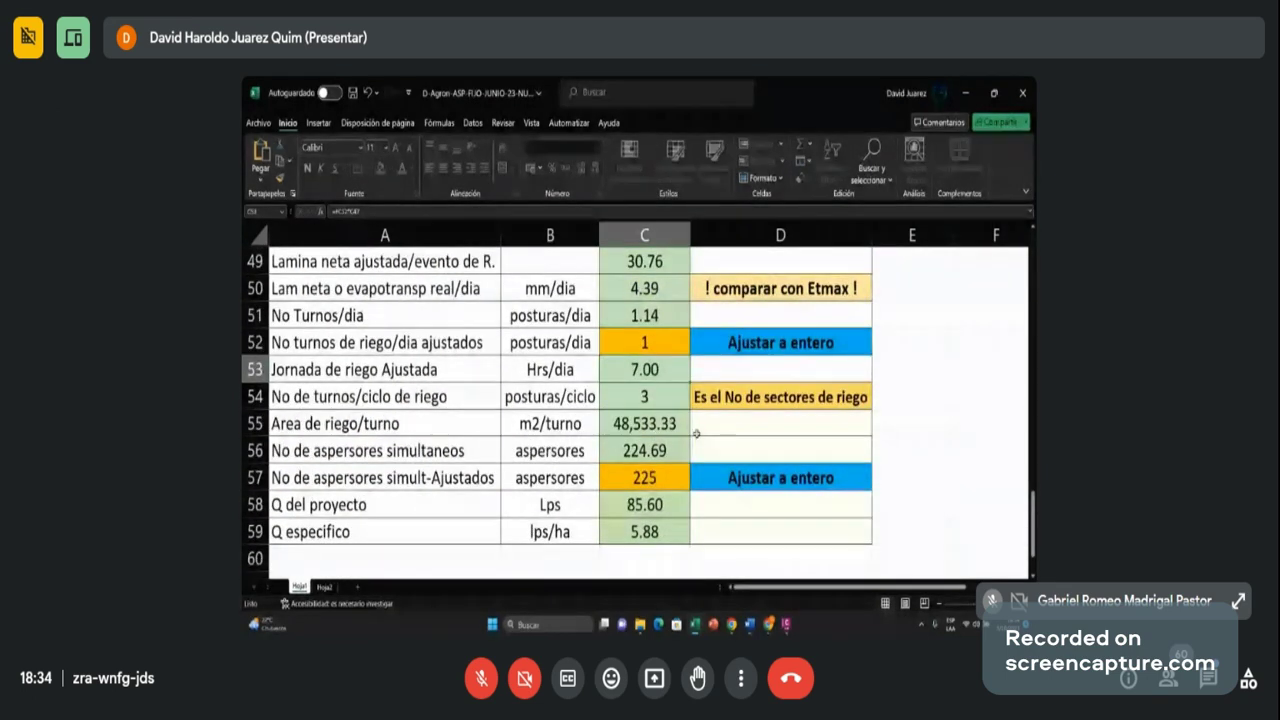
{"action": "left_click", "coordinate": [657, 478]}
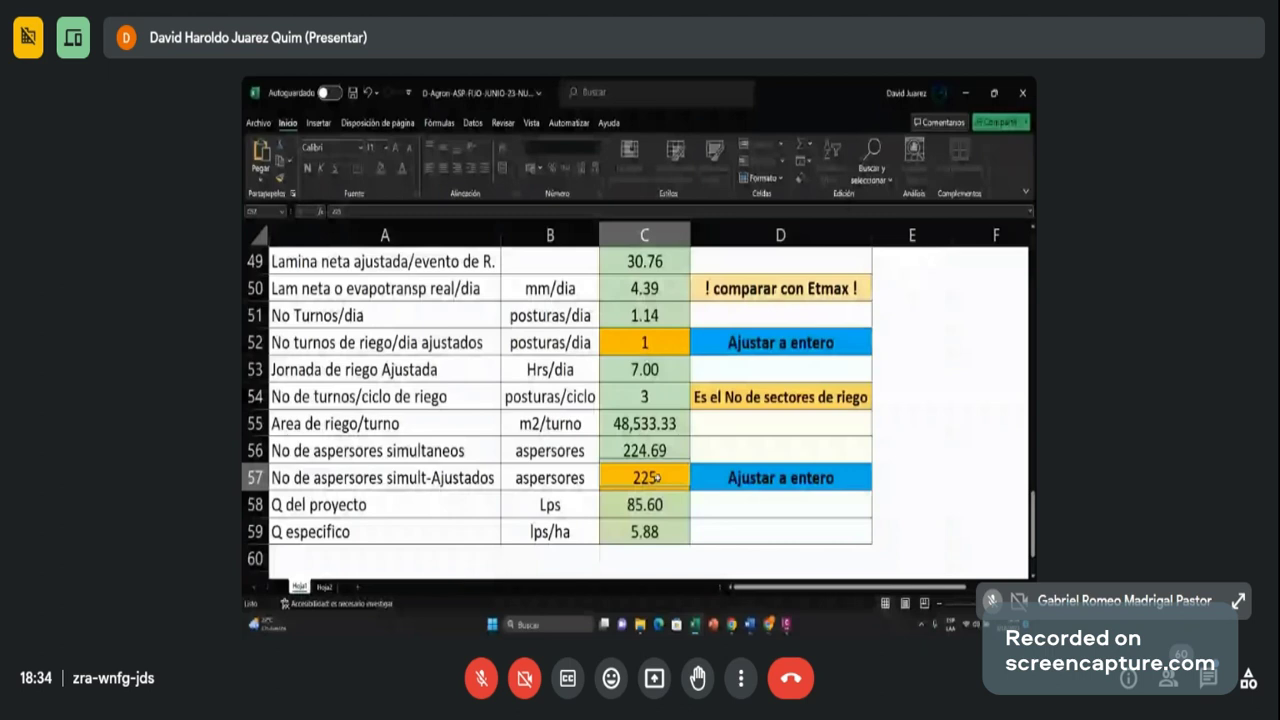
{"action": "left_click", "coordinate": [660, 512]}
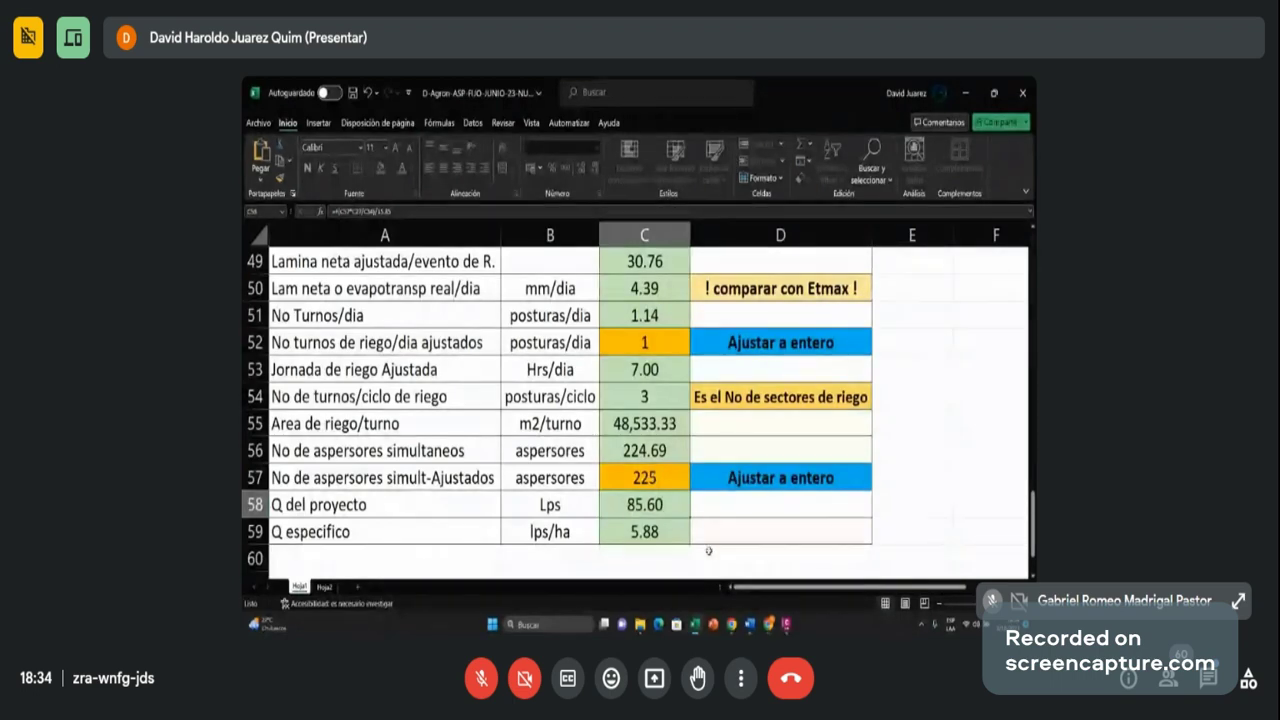
Step: Return to the Word guide and review the calculation rows from Tiempo de riego/turno through Q especifico
{"action": "mouse_move", "coordinate": [748, 628]}
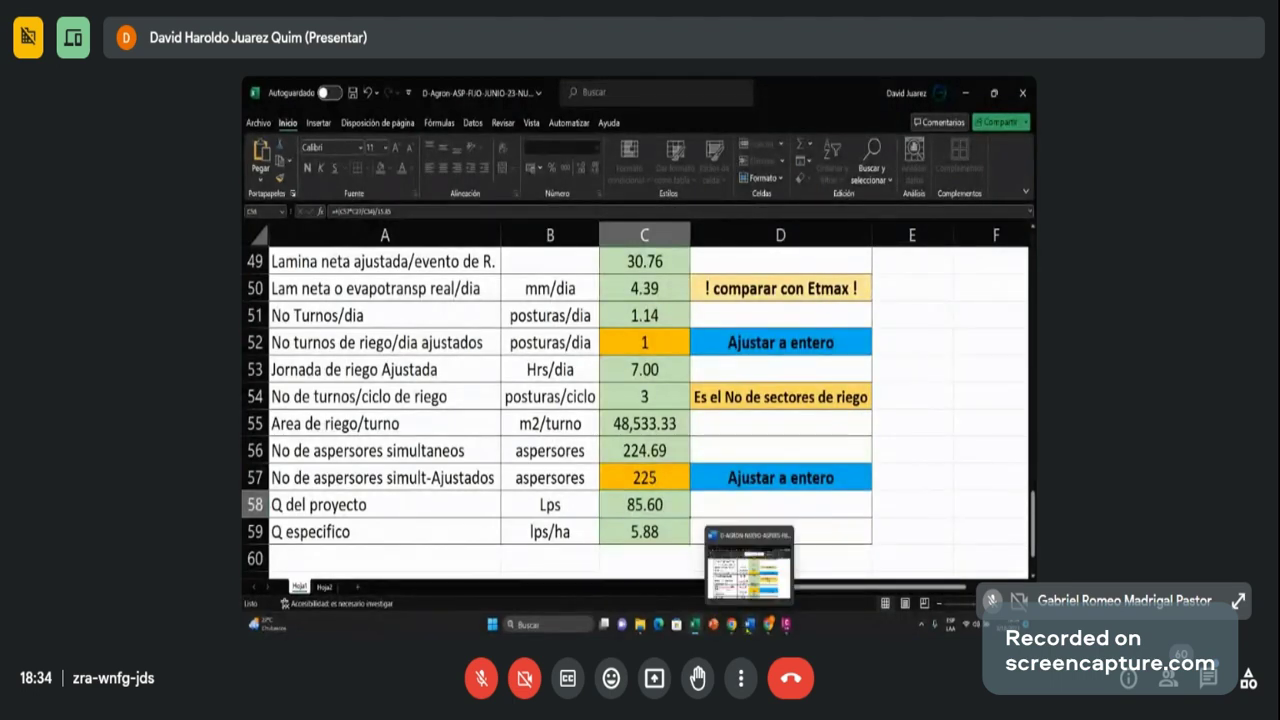
{"action": "left_click", "coordinate": [748, 565]}
{"action": "scroll", "coordinate": [572, 437], "scroll_direction": "up", "scroll_amount": 2}
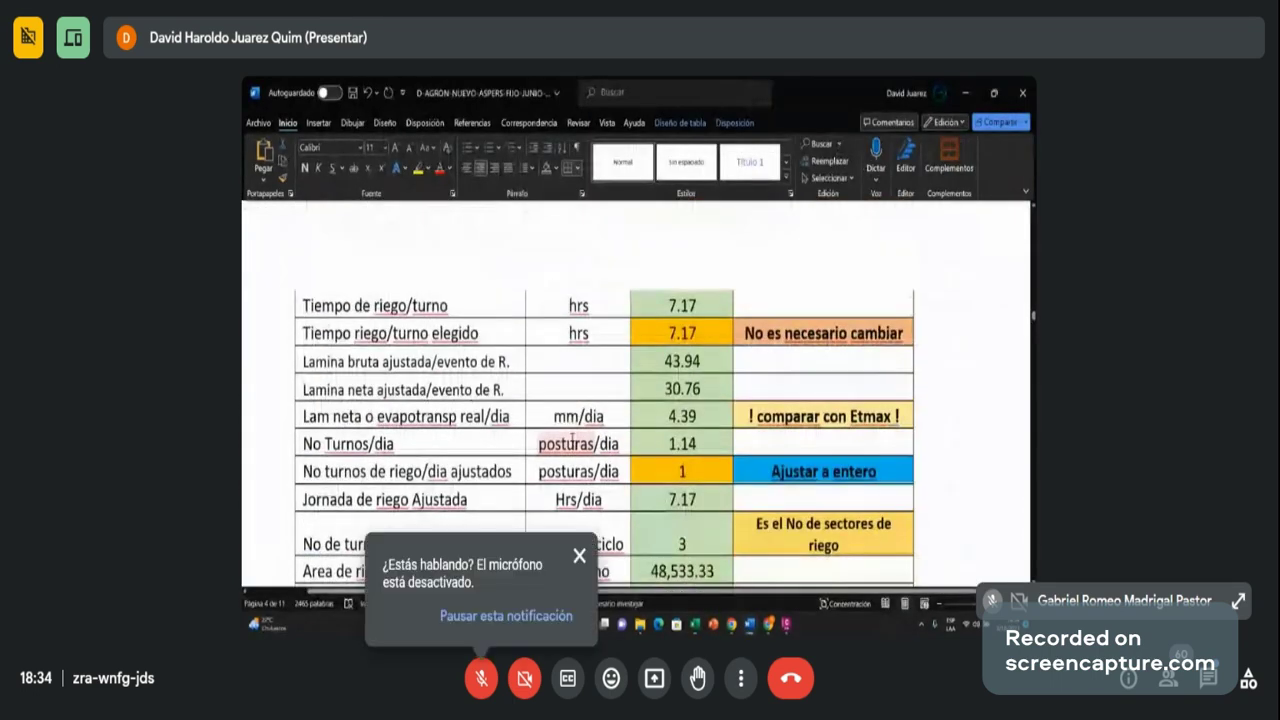
{"action": "scroll", "coordinate": [572, 437], "scroll_direction": "down", "scroll_amount": 6}
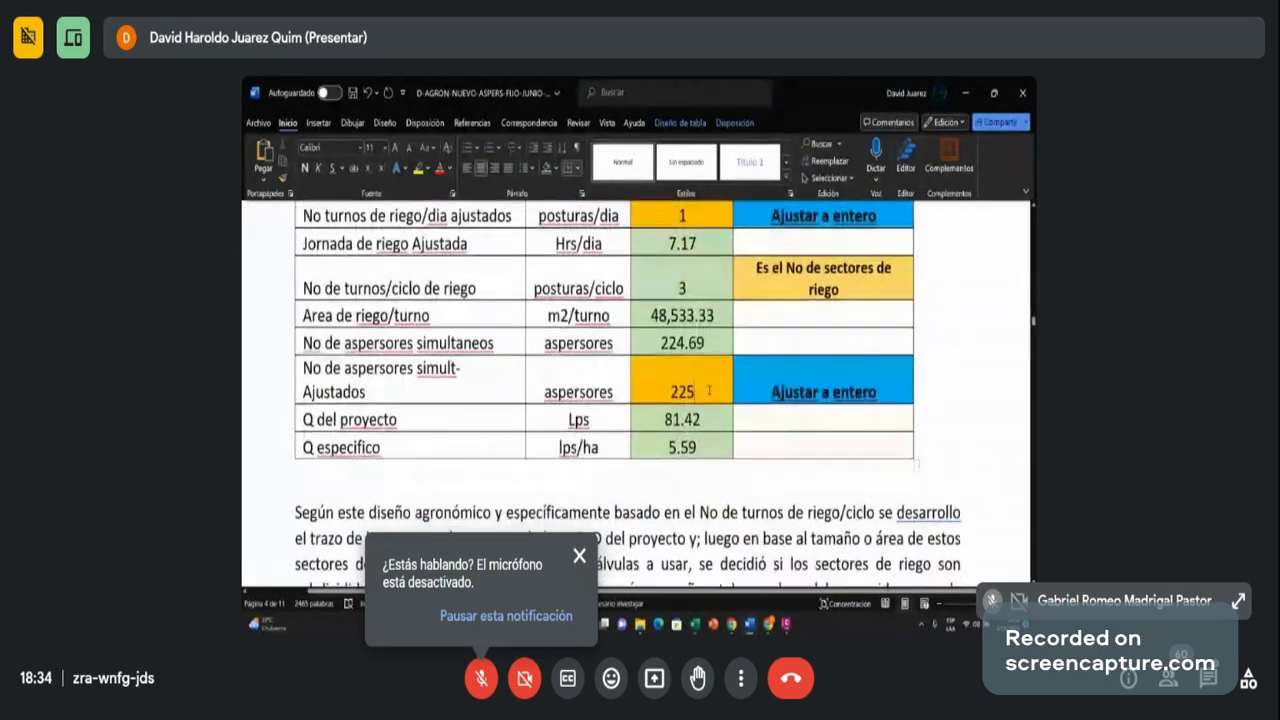
{"action": "scroll", "coordinate": [663, 375], "scroll_direction": "up", "scroll_amount": 1}
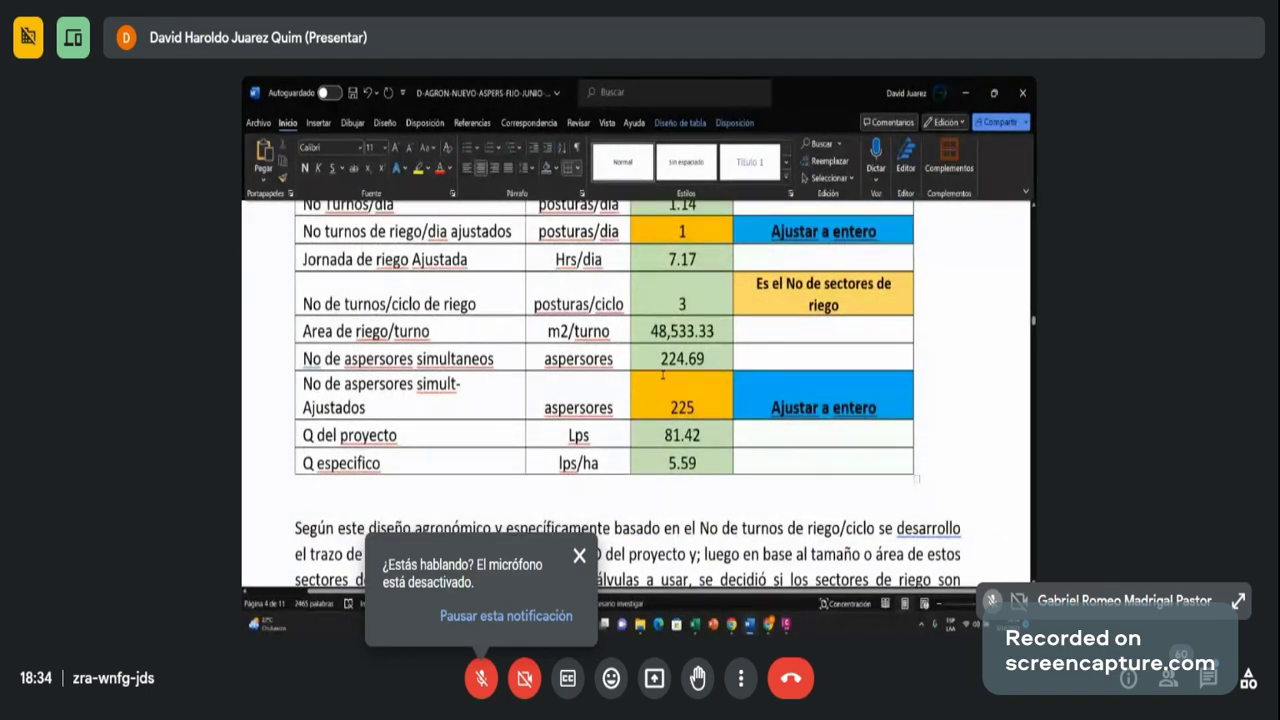
Step: Delete the whole existing DATOS/UNIDAD/VALOR/OBSERVACIONES table from the Word guide
{"action": "scroll", "coordinate": [663, 375], "scroll_direction": "up", "scroll_amount": 20}
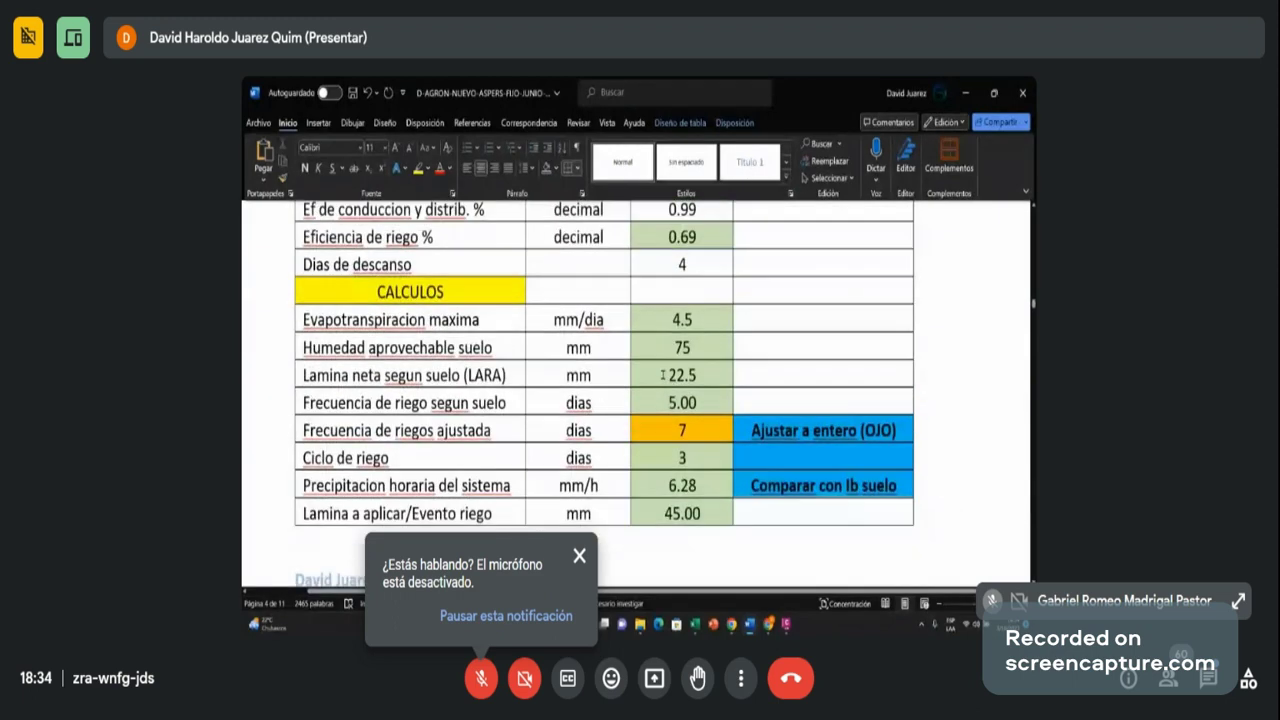
{"action": "scroll", "coordinate": [663, 375], "scroll_direction": "up", "scroll_amount": 15}
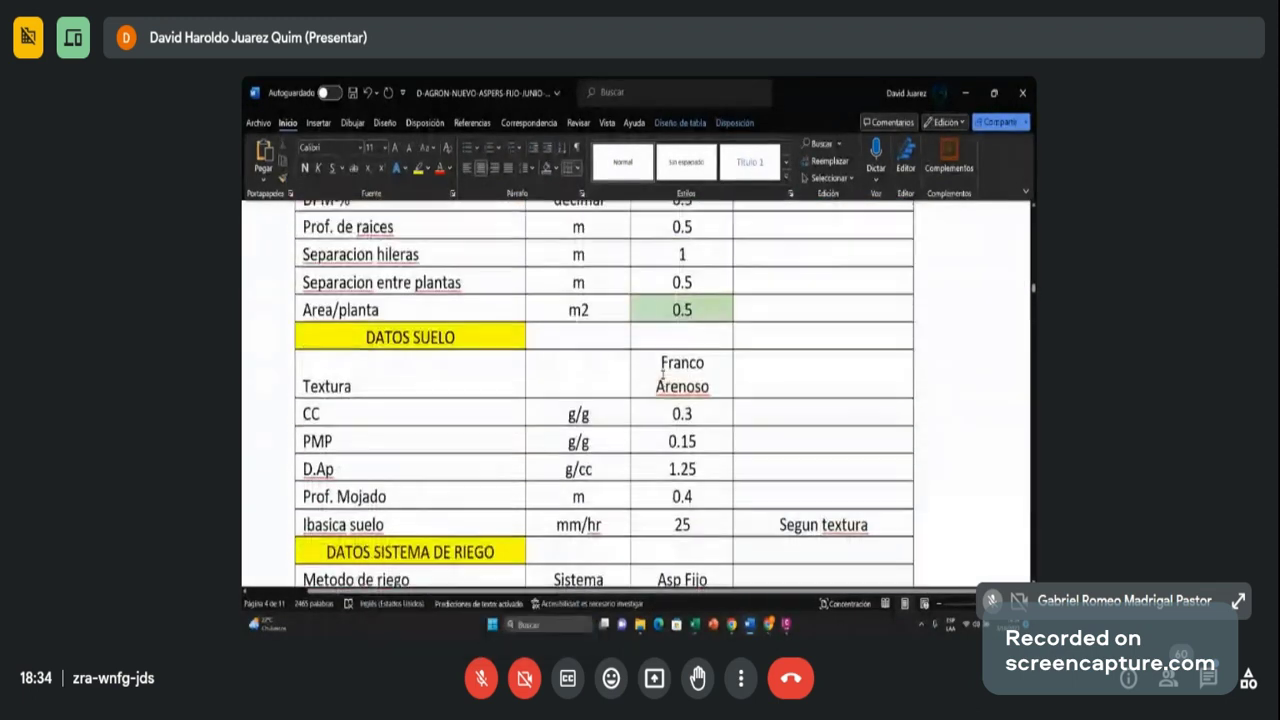
{"action": "scroll", "coordinate": [663, 375], "scroll_direction": "up", "scroll_amount": 5}
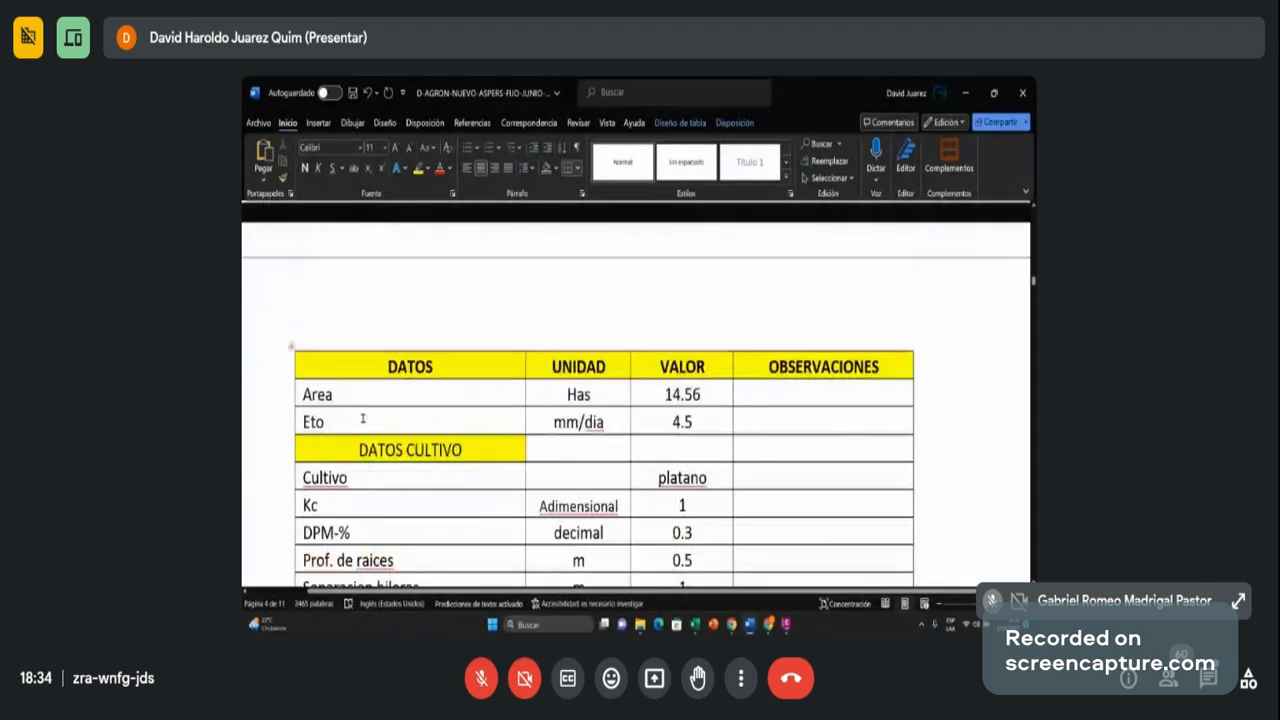
{"action": "left_click", "coordinate": [291, 349]}
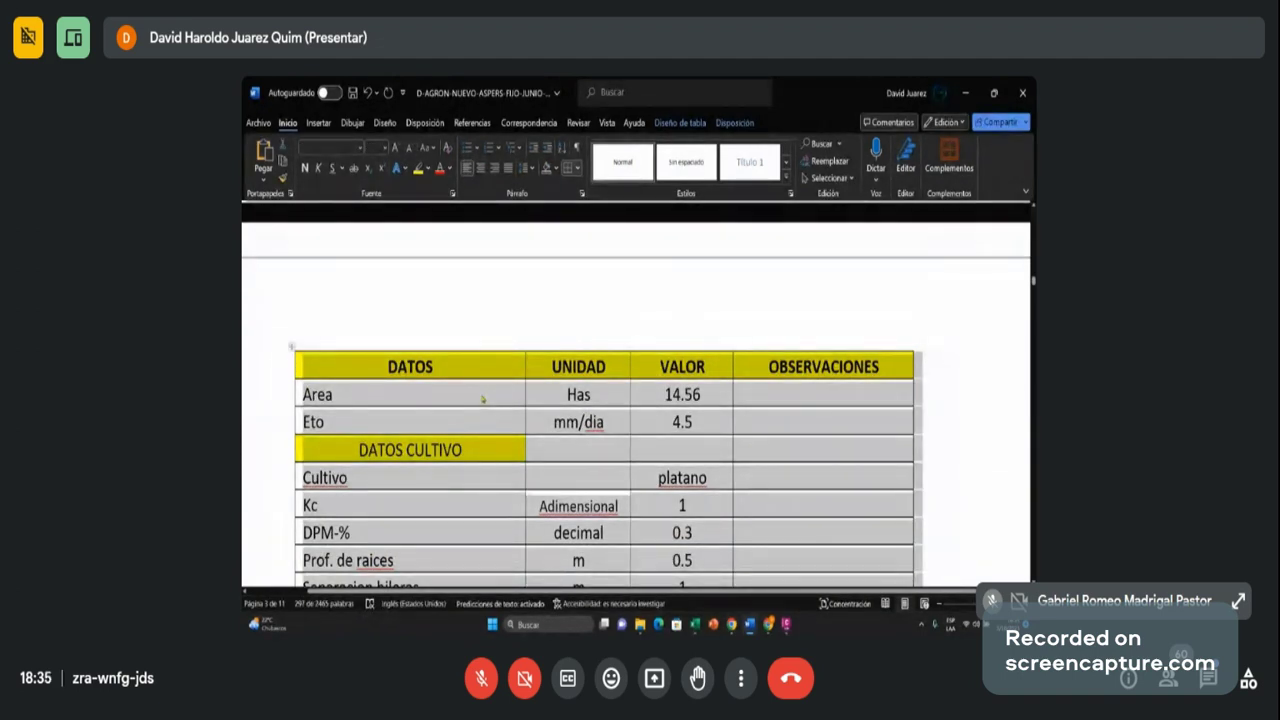
{"action": "right_click", "coordinate": [482, 398]}
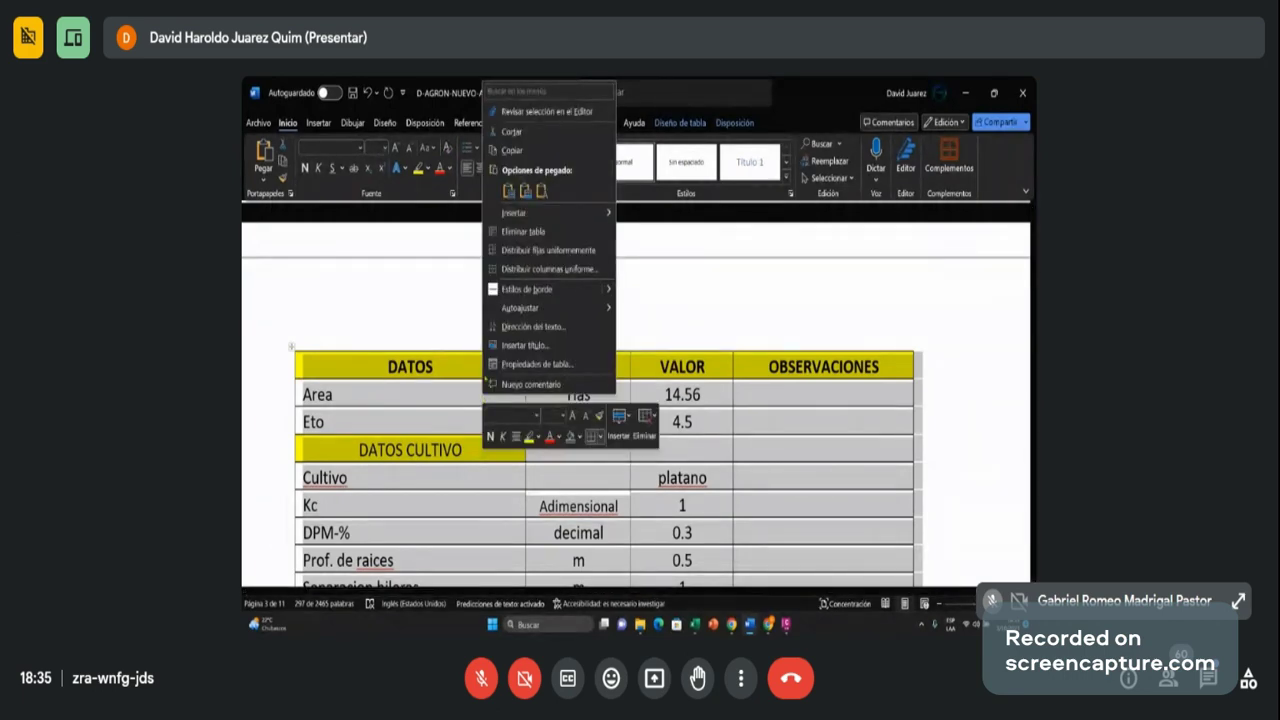
{"action": "left_click", "coordinate": [524, 231]}
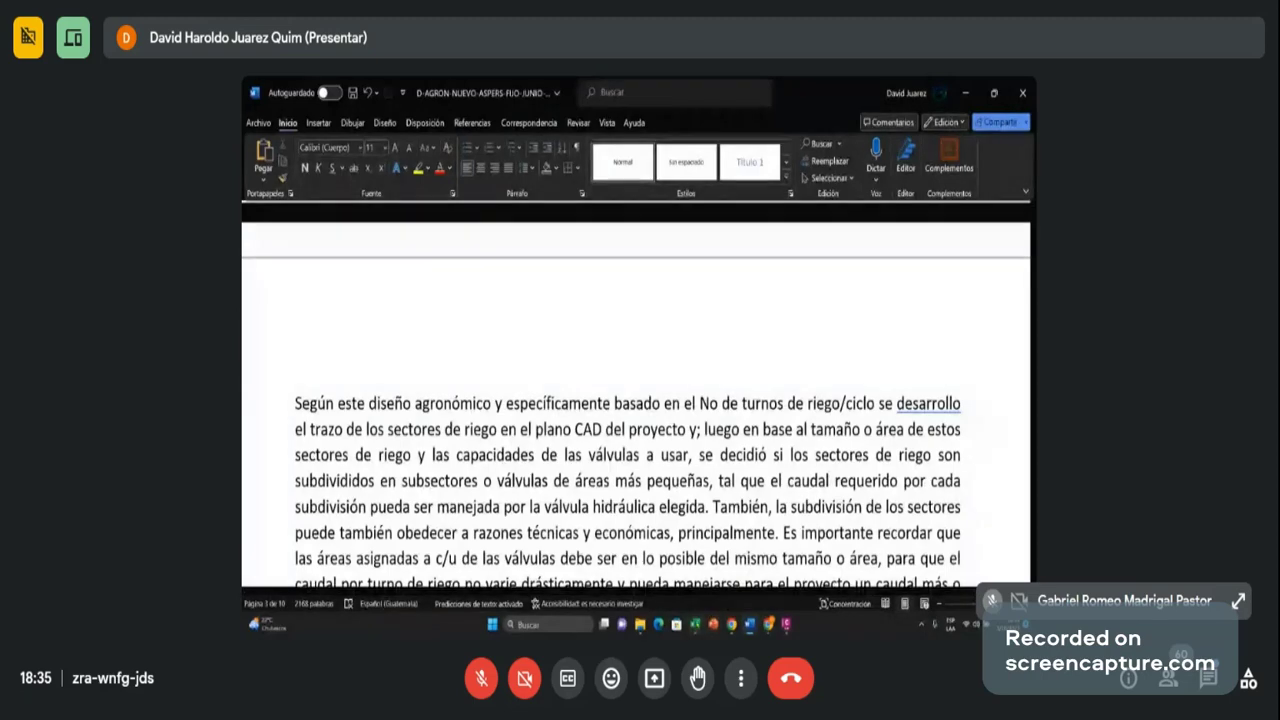
Step: Switch to the Excel workbook and copy the design table from the DATOS header through the Q especifico row, columns A to D
{"action": "mouse_move", "coordinate": [695, 624]}
{"action": "left_click", "coordinate": [695, 570]}
{"action": "scroll", "coordinate": [632, 477], "scroll_direction": "up", "scroll_amount": 7}
{"action": "scroll", "coordinate": [632, 477], "scroll_direction": "up", "scroll_amount": 8}
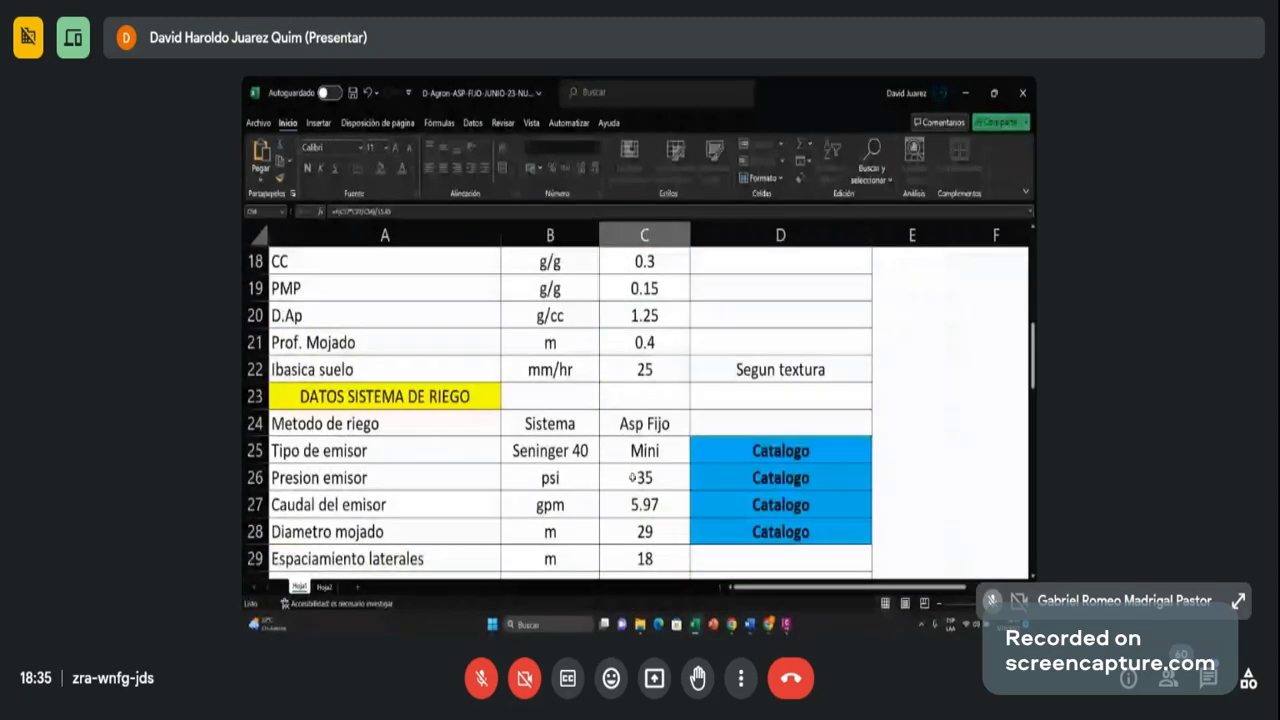
{"action": "left_click_drag", "start_coordinate": [308, 306], "coordinate": [792, 468]}
{"action": "right_click", "coordinate": [507, 342]}
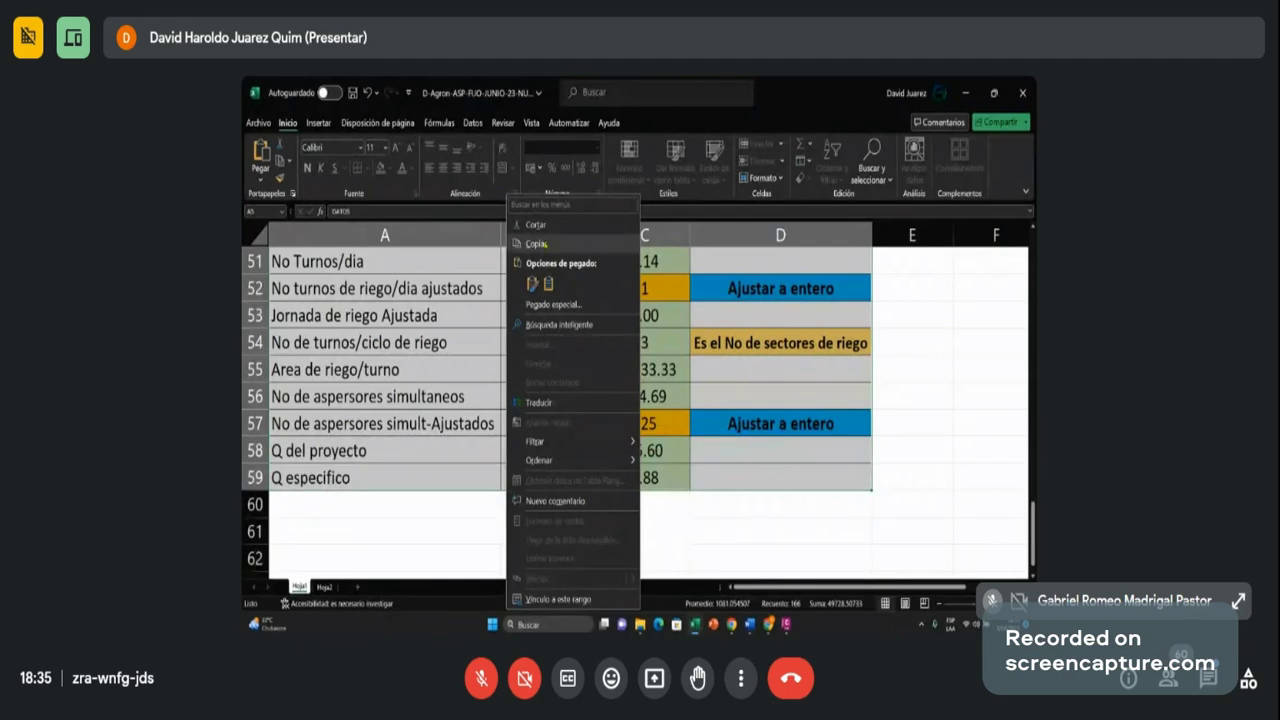
{"action": "left_click", "coordinate": [543, 243]}
{"action": "scroll", "coordinate": [543, 300], "scroll_direction": "up", "scroll_amount": 20}
Step: Switch to the Word guide and paste the copied Excel table above the paragraph beginning "Según este diseño agronómico"
{"action": "mouse_move", "coordinate": [749, 624]}
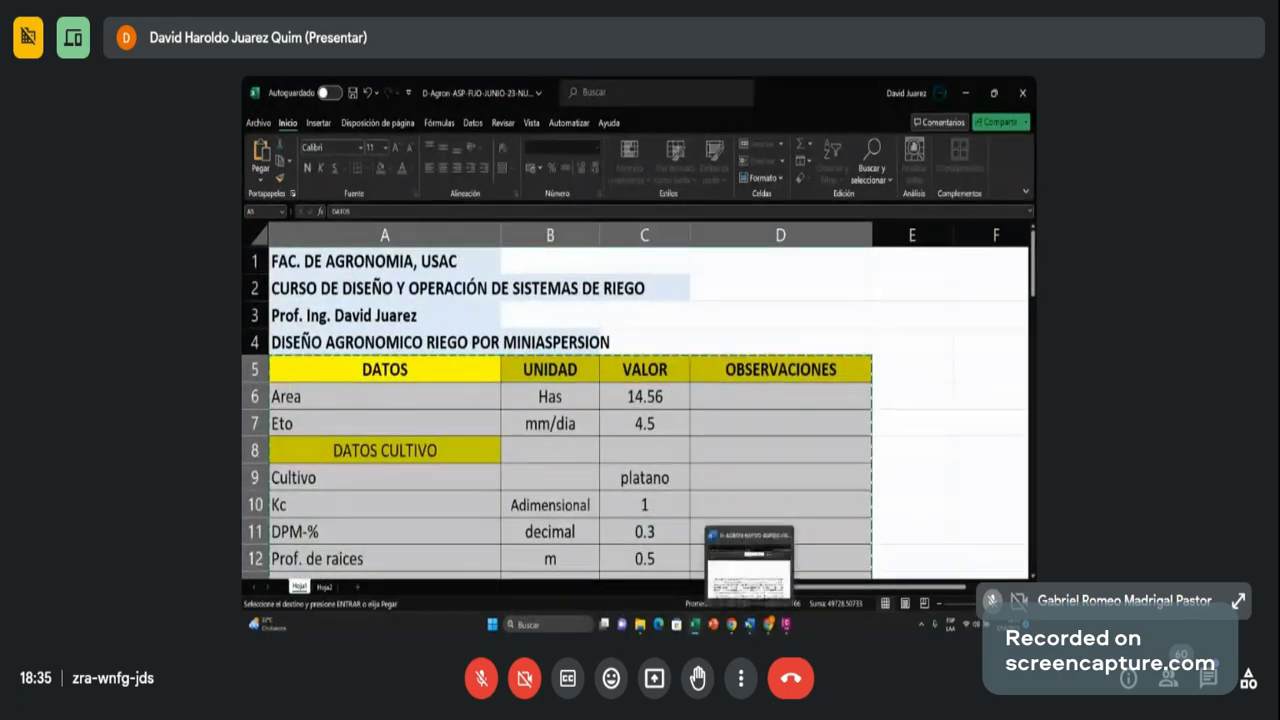
{"action": "left_click", "coordinate": [749, 562]}
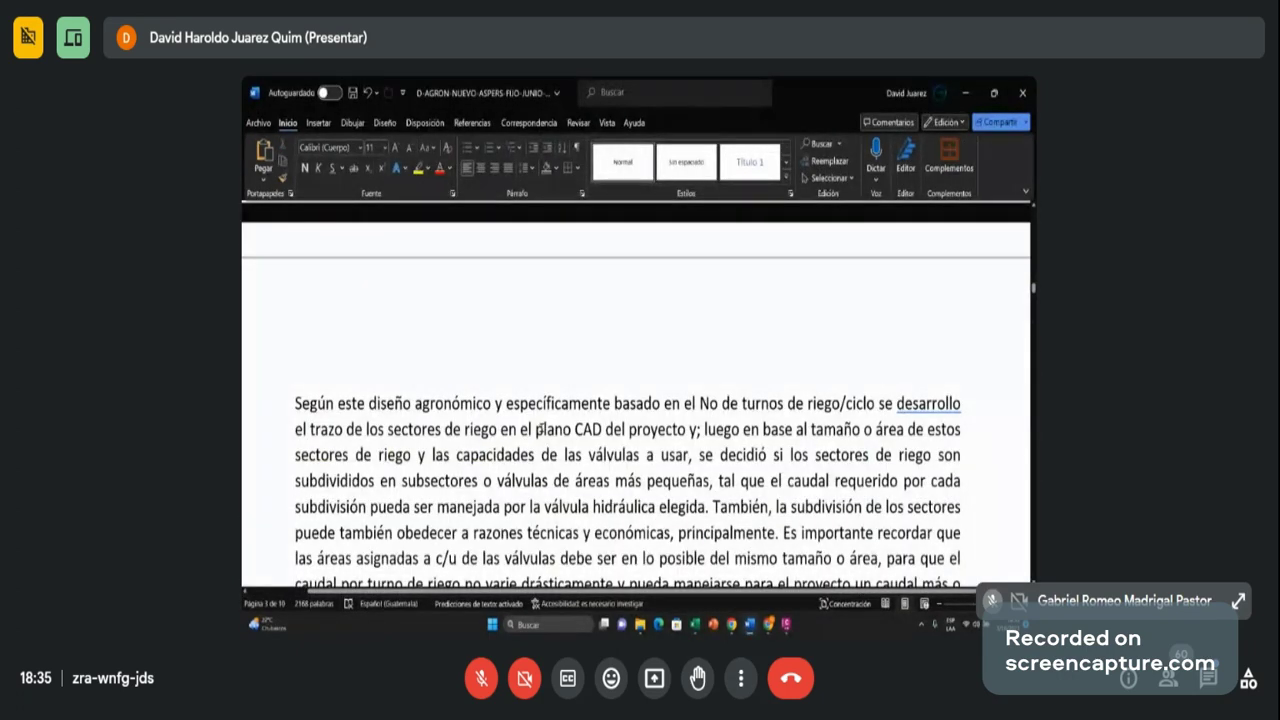
{"action": "key", "text": "ctrl+v"}
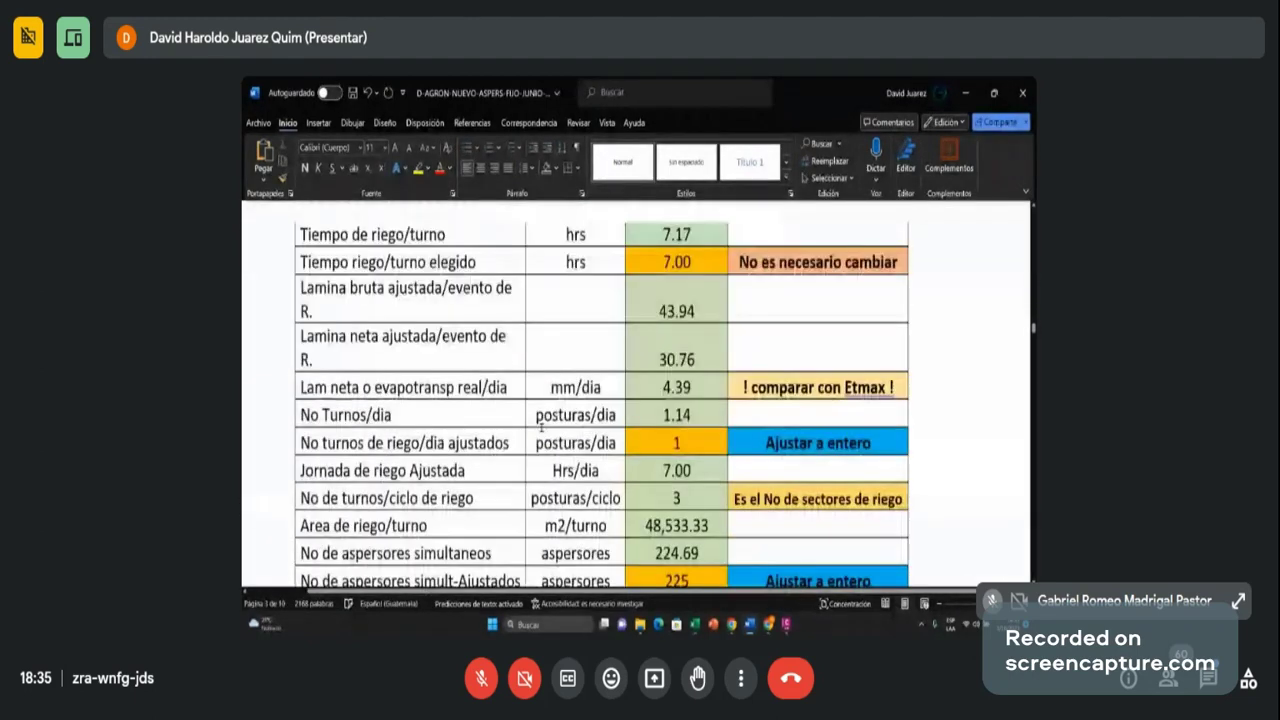
{"action": "scroll", "coordinate": [541, 427], "scroll_direction": "down", "scroll_amount": 3}
{"action": "scroll", "coordinate": [541, 427], "scroll_direction": "up", "scroll_amount": 4}
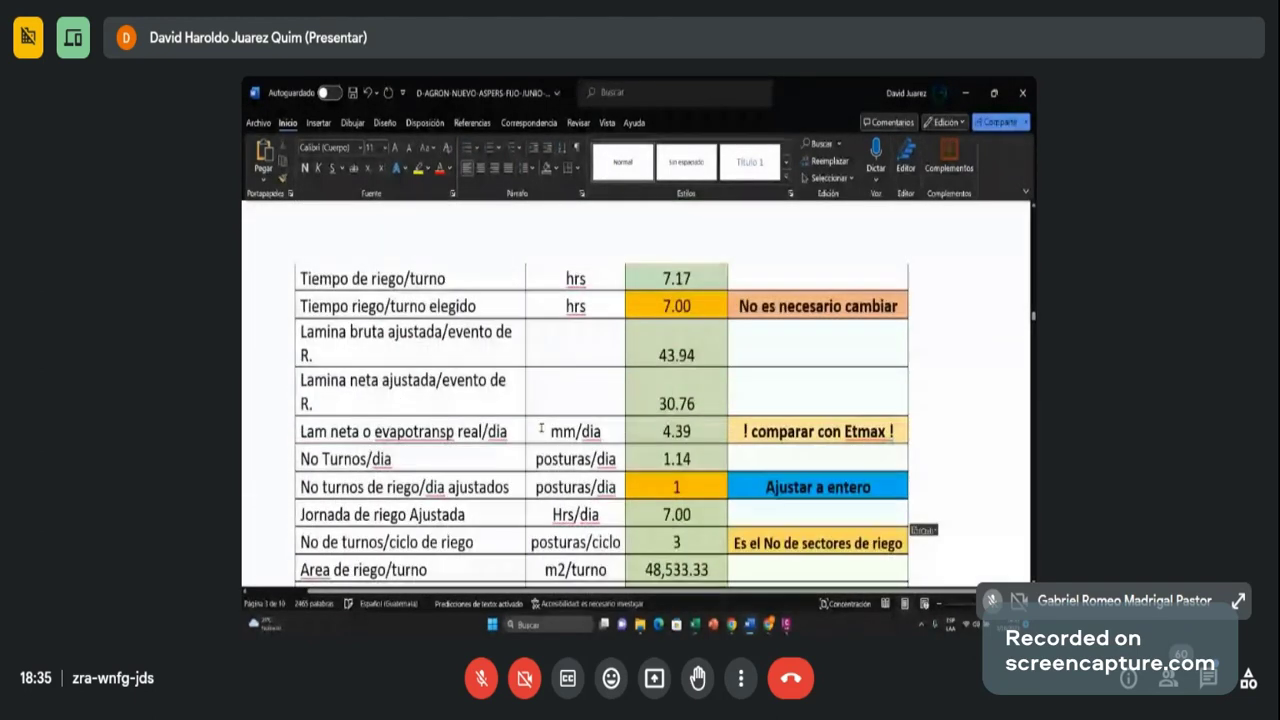
Step: Add a period after "este mismo cuadro" in the Diseño Agronómico paragraph
{"action": "scroll", "coordinate": [541, 427], "scroll_direction": "up", "scroll_amount": 6}
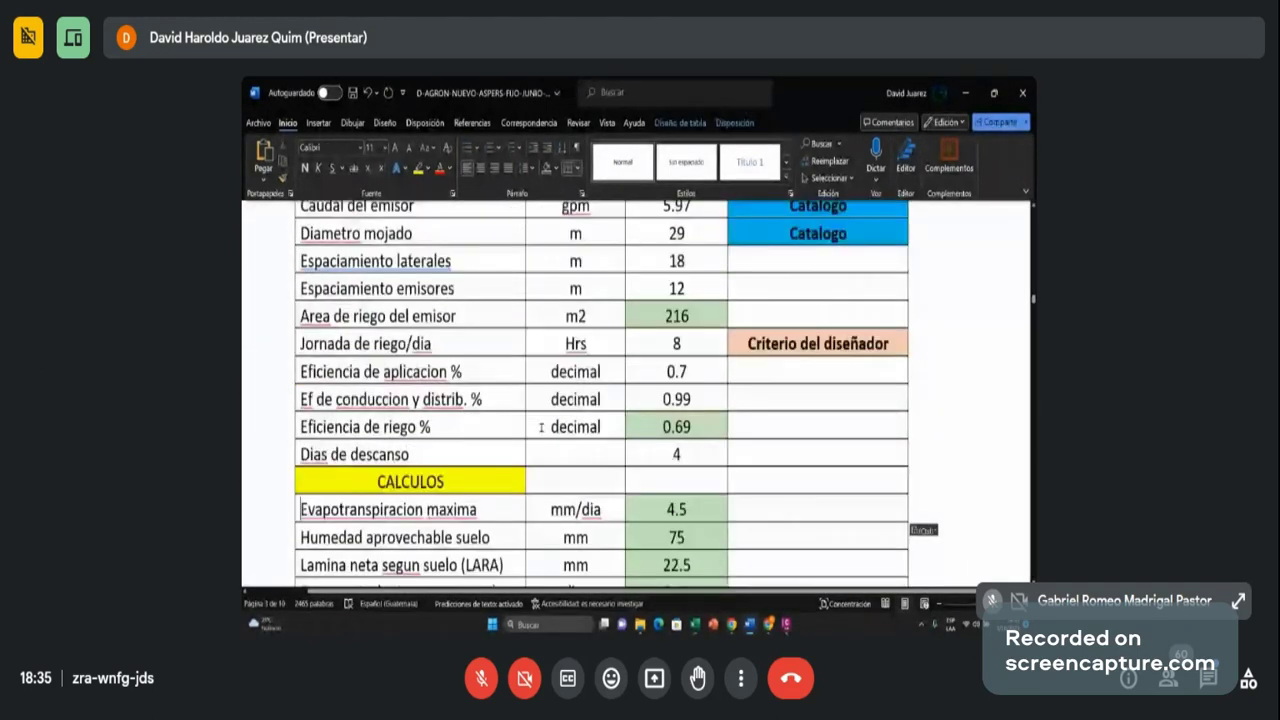
{"action": "scroll", "coordinate": [541, 427], "scroll_direction": "up", "scroll_amount": 6}
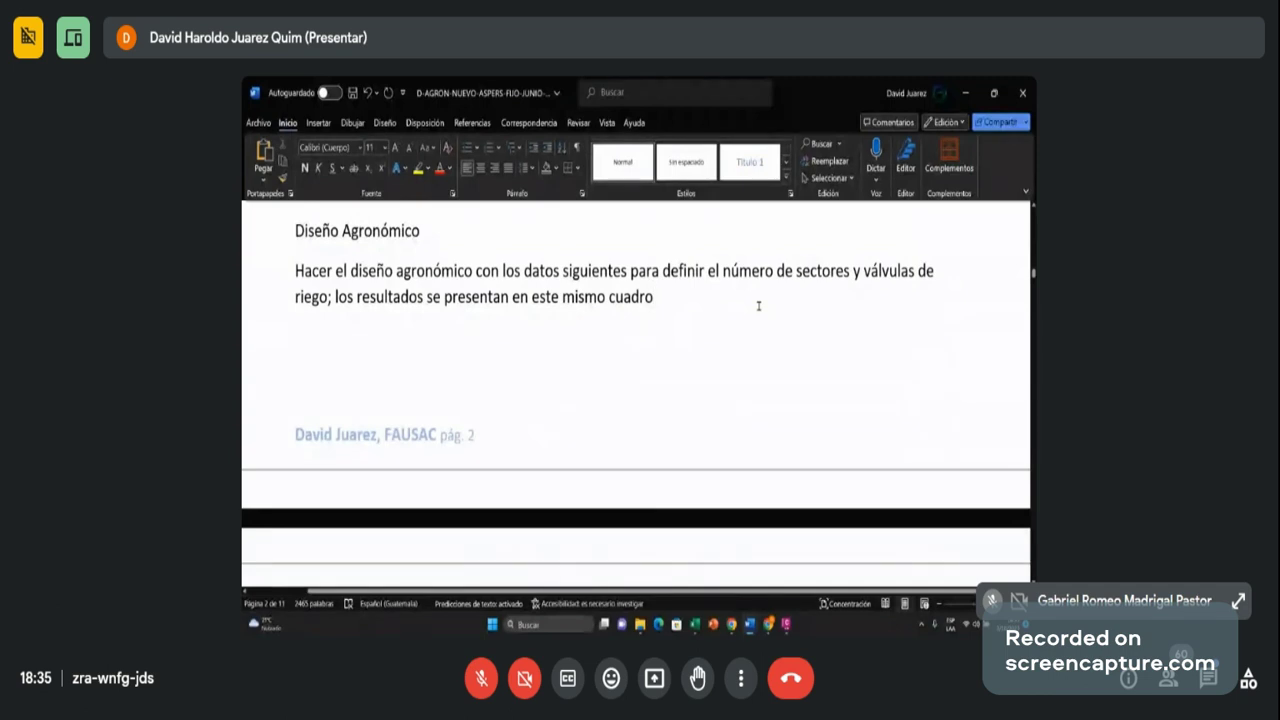
{"action": "type", "text": "."}
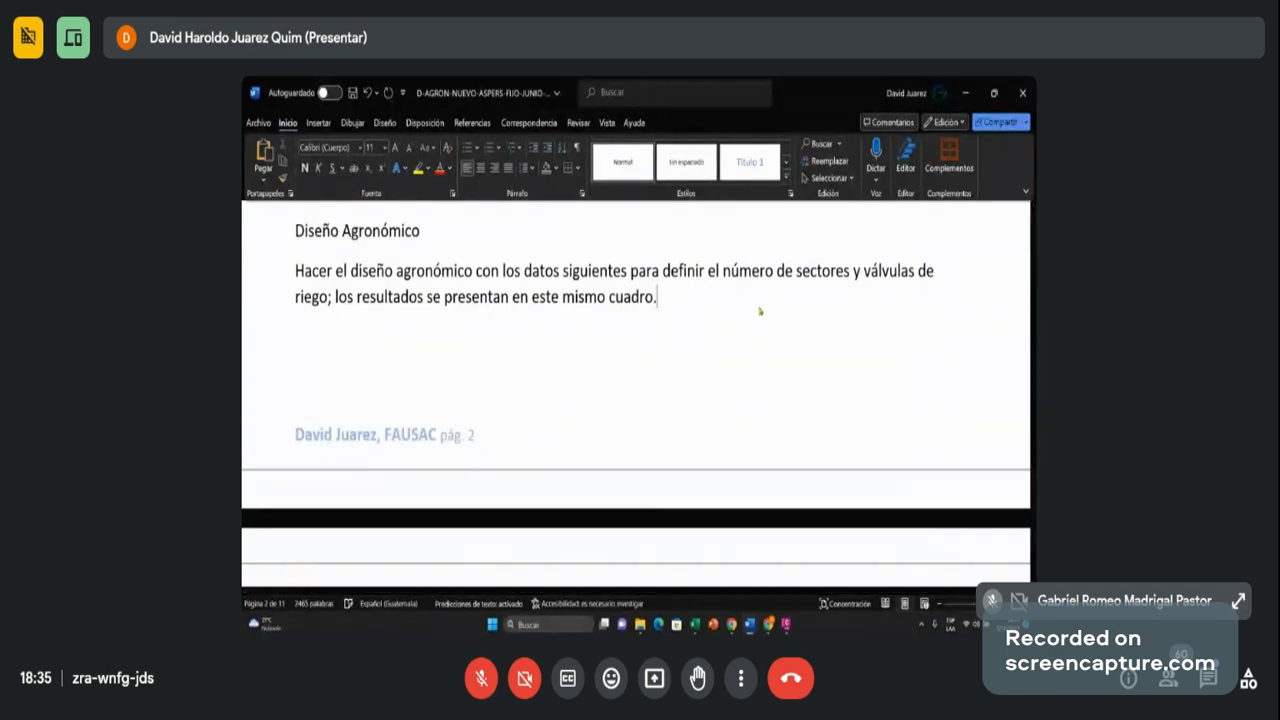
Step: Correct "Segun" to "según" in the Ibasica suelo row's observation using the spelling suggestion
{"action": "scroll", "coordinate": [680, 349], "scroll_direction": "down", "scroll_amount": 5}
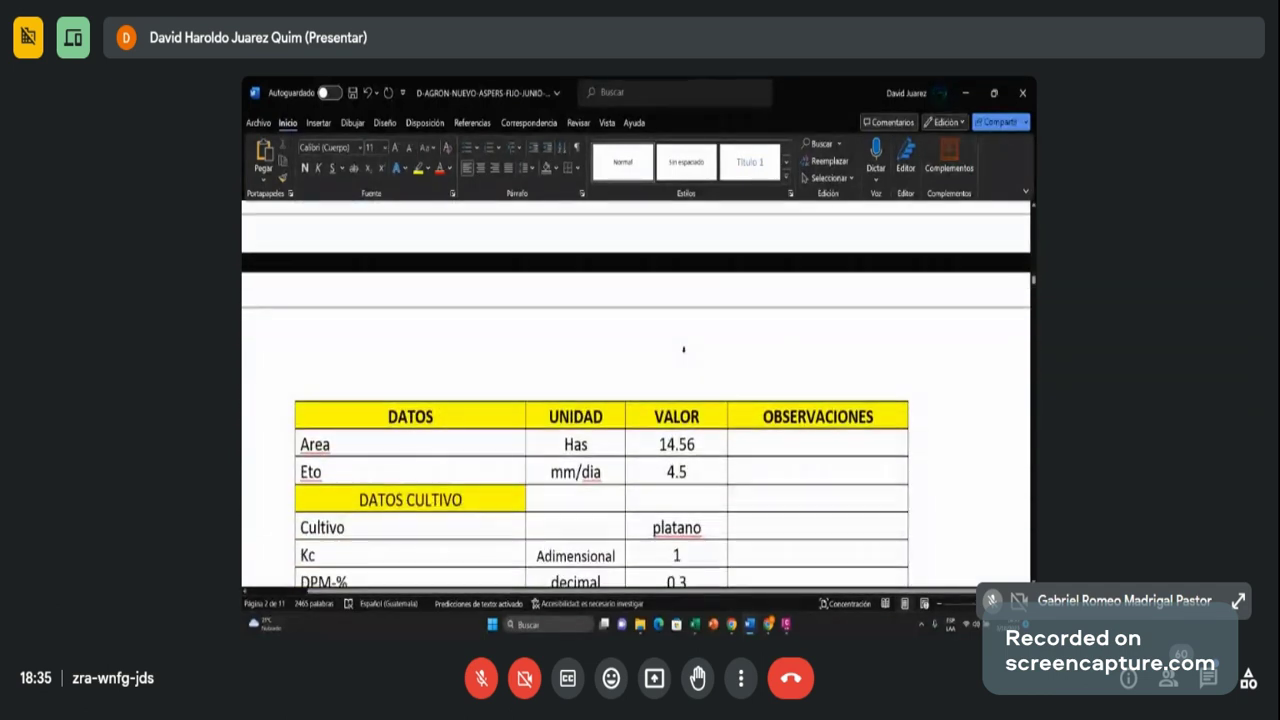
{"action": "scroll", "coordinate": [683, 349], "scroll_direction": "up", "scroll_amount": 5}
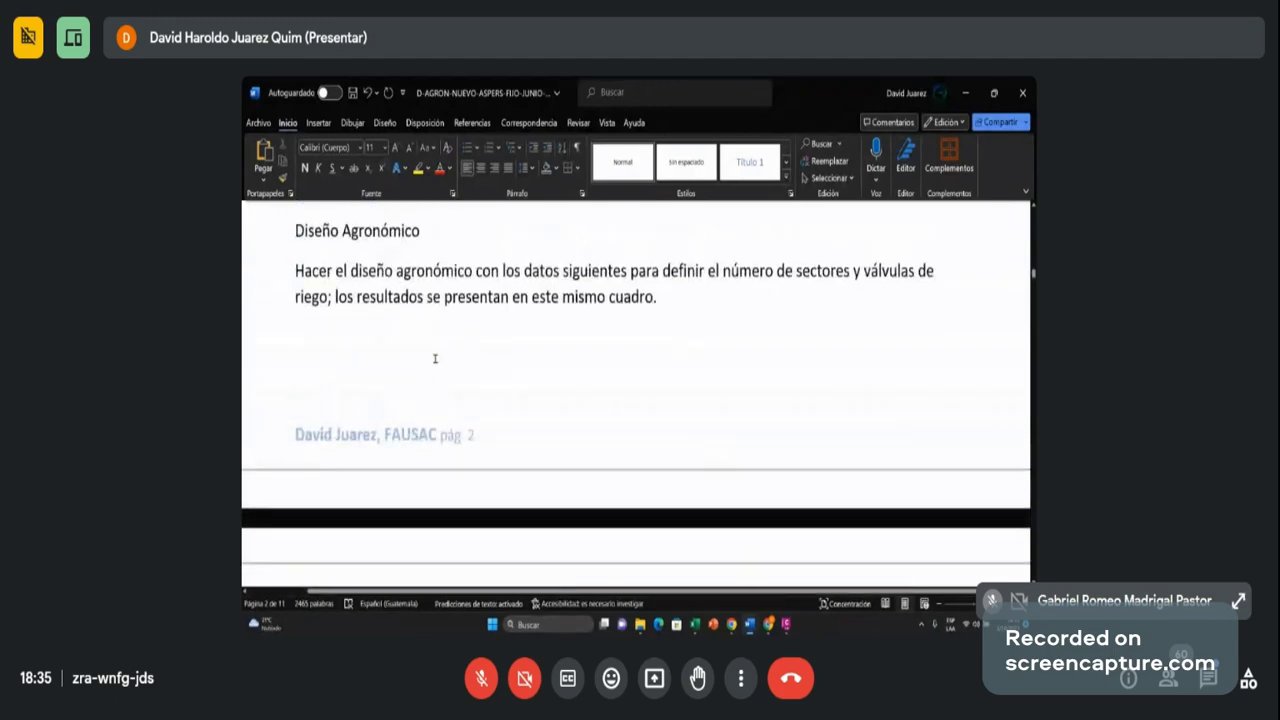
{"action": "scroll", "coordinate": [634, 419], "scroll_direction": "down", "scroll_amount": 10}
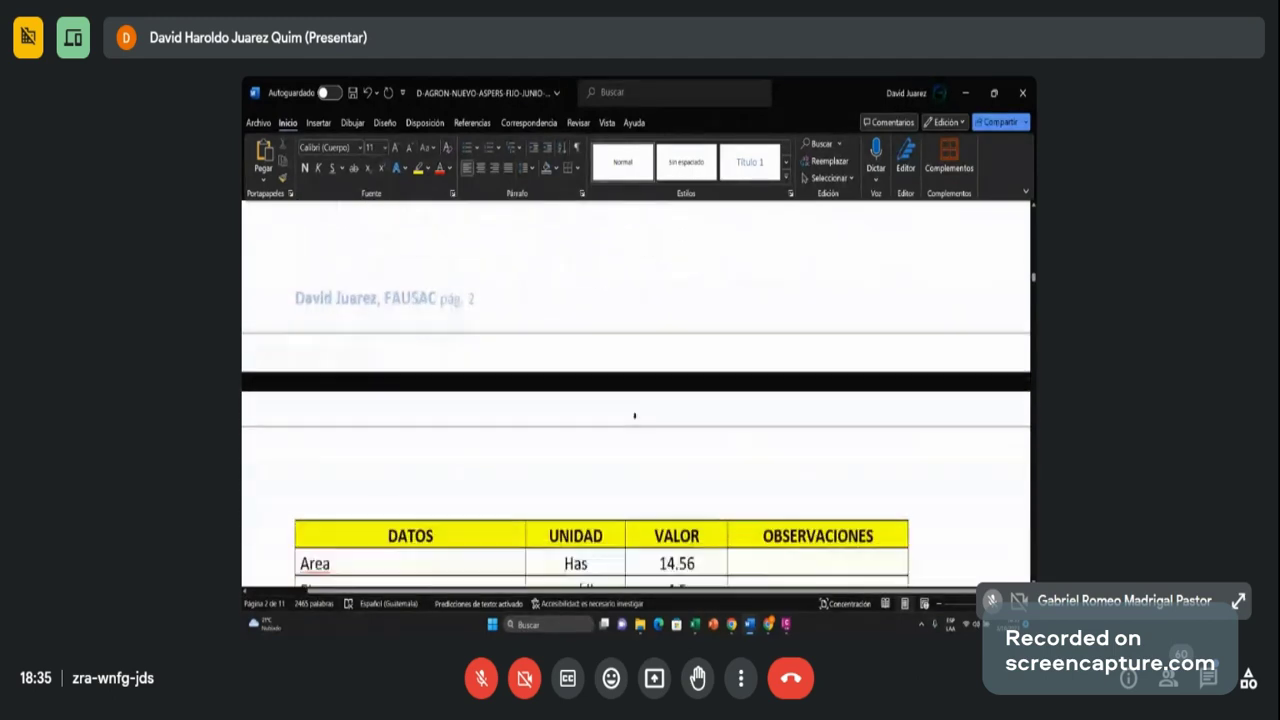
{"action": "scroll", "coordinate": [634, 419], "scroll_direction": "down", "scroll_amount": 8}
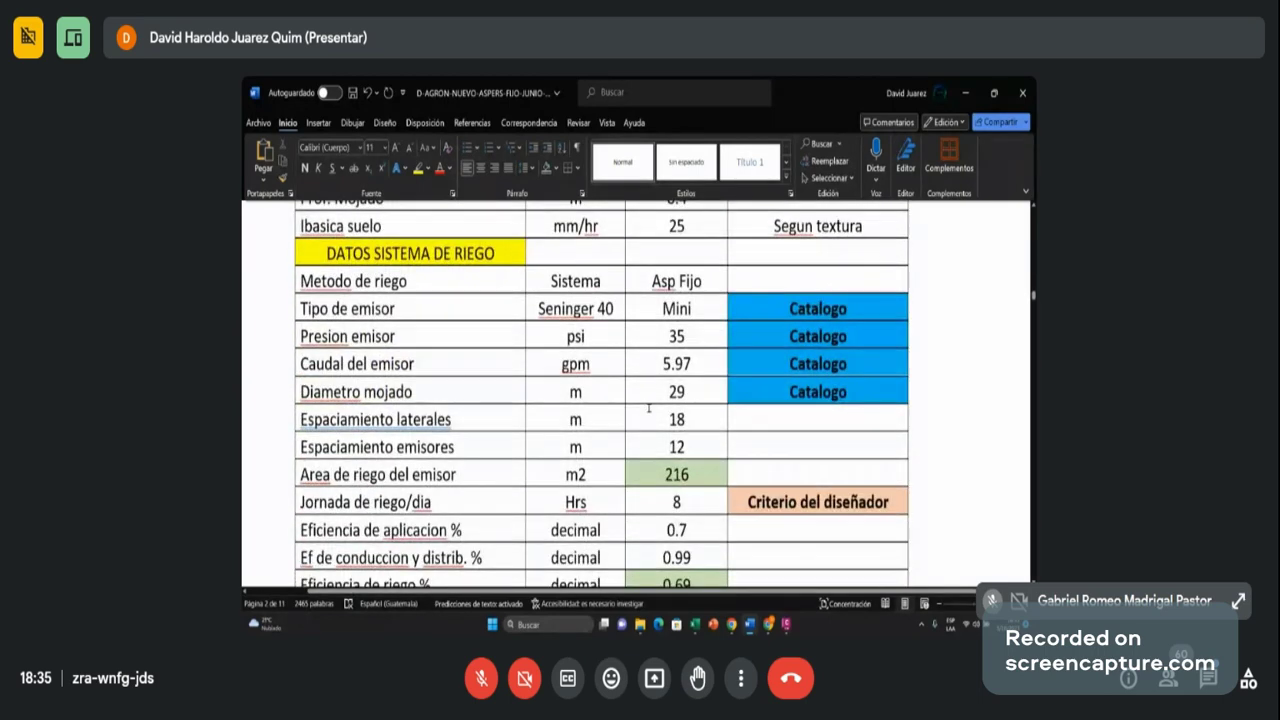
{"action": "scroll", "coordinate": [649, 408], "scroll_direction": "up", "scroll_amount": 2}
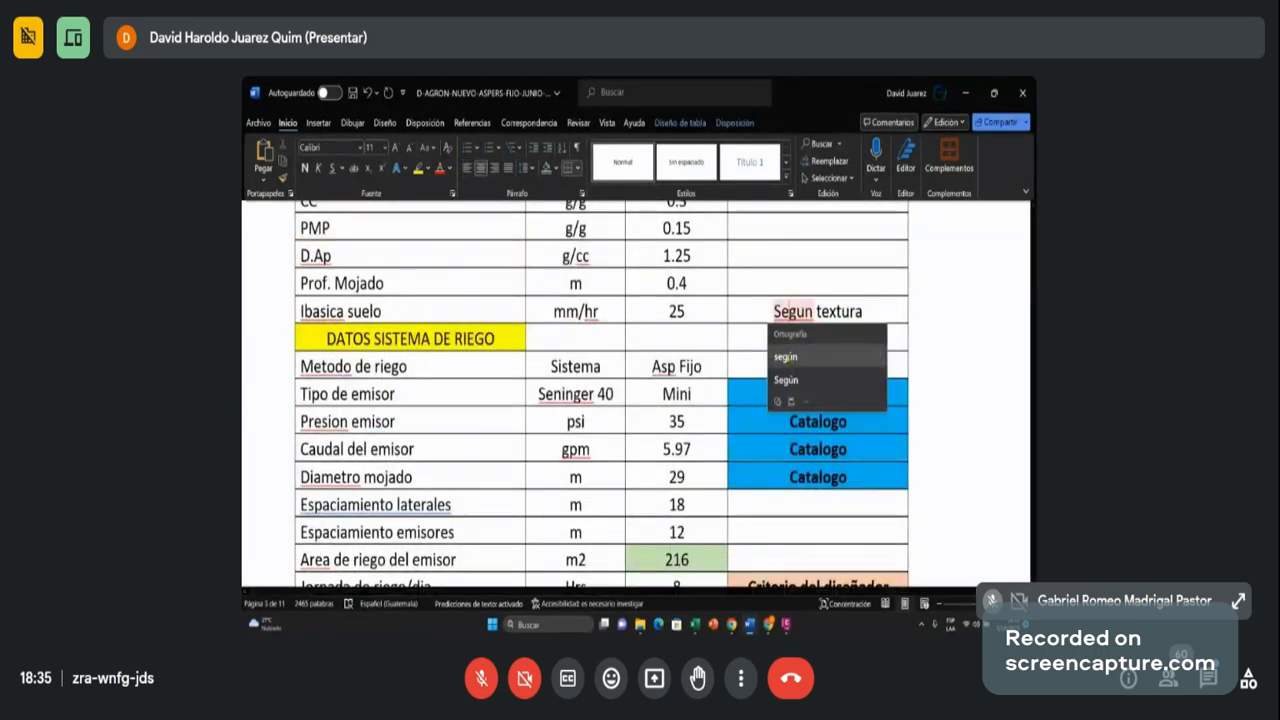
{"action": "left_click", "coordinate": [785, 356]}
Step: Review the pasted table from DATOS SISTEMA DE RIEGO through Q especifico, checking the Q del proyecto value
{"action": "scroll", "coordinate": [662, 364], "scroll_direction": "down", "scroll_amount": 8}
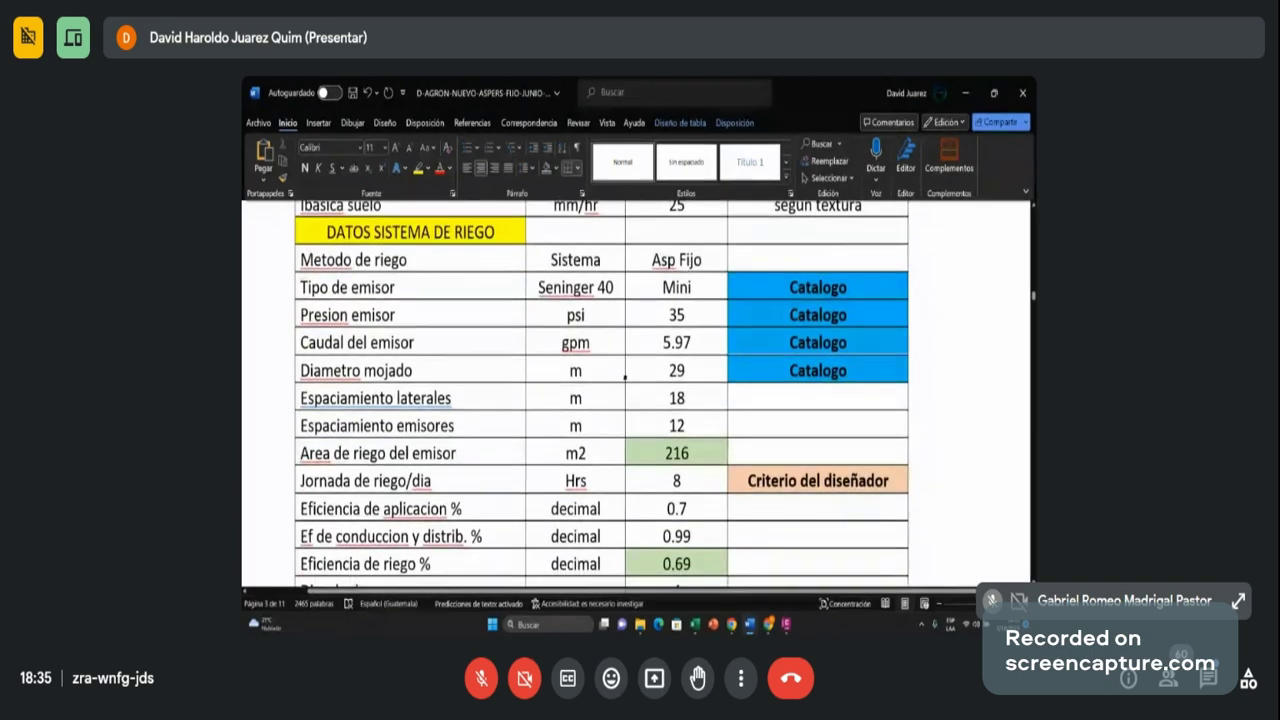
{"action": "scroll", "coordinate": [625, 377], "scroll_direction": "down", "scroll_amount": 1}
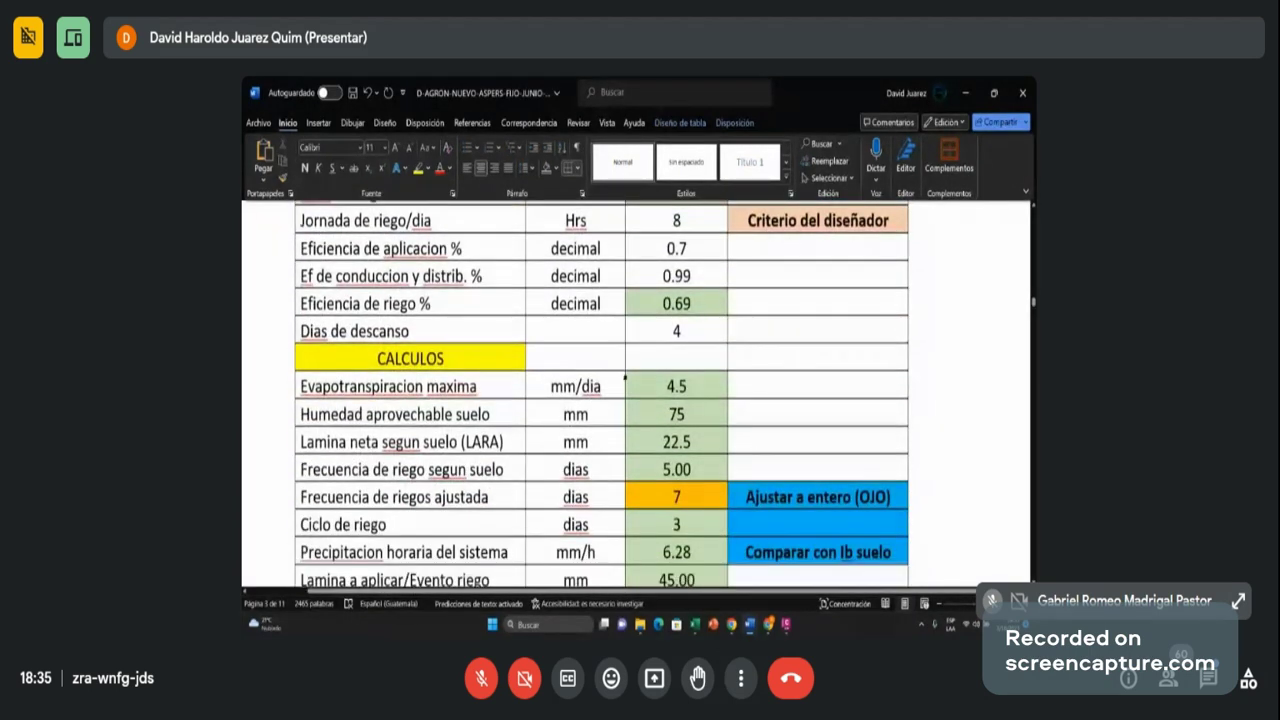
{"action": "scroll", "coordinate": [625, 377], "scroll_direction": "down", "scroll_amount": 10}
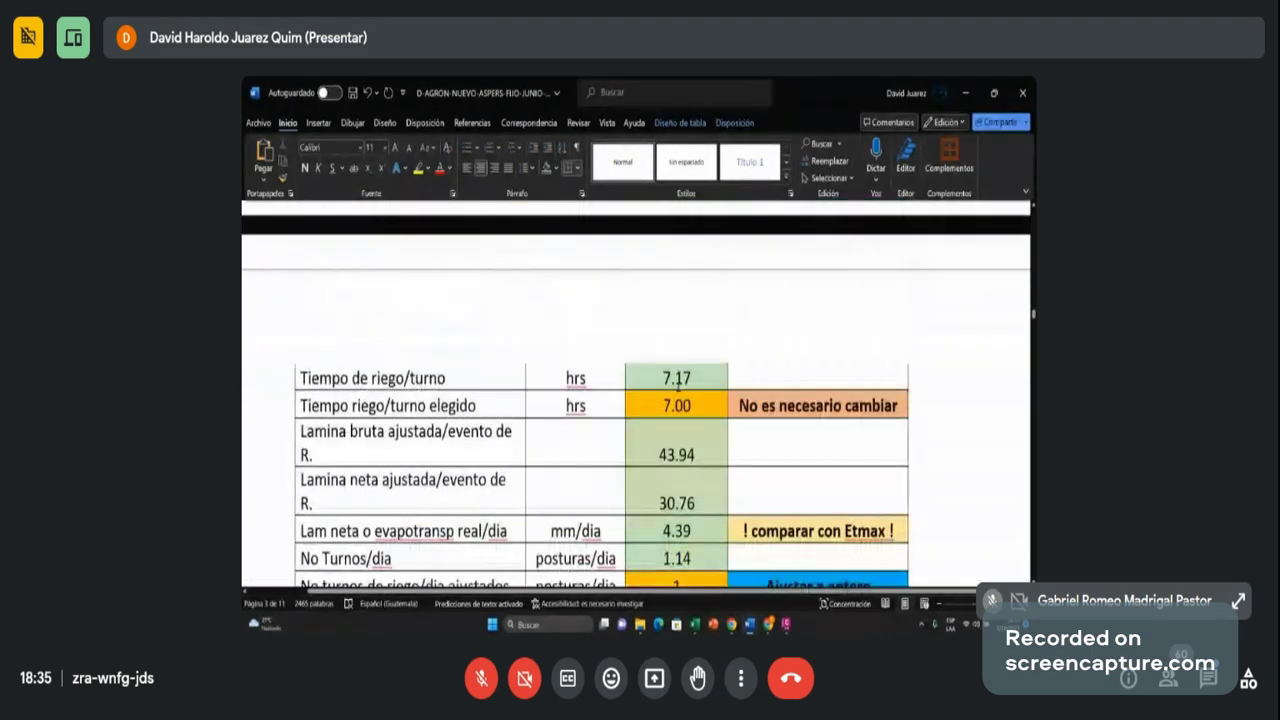
{"action": "scroll", "coordinate": [677, 378], "scroll_direction": "down", "scroll_amount": 6}
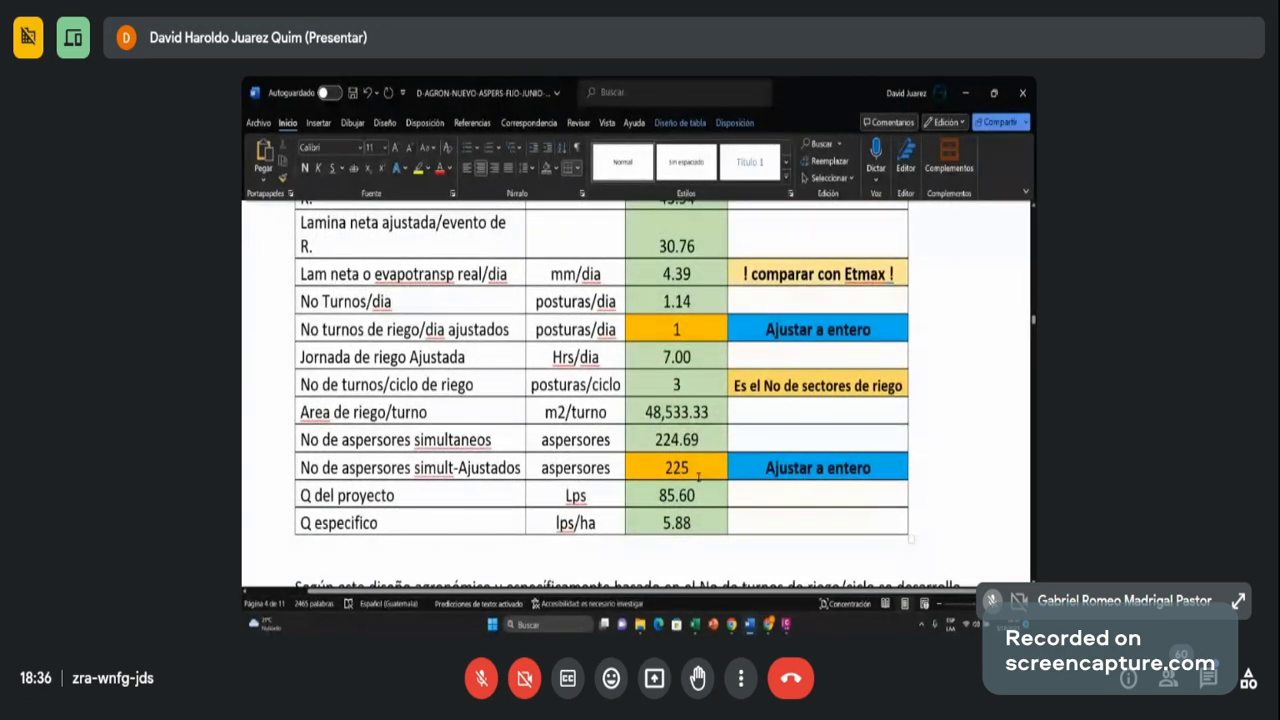
{"action": "scroll", "coordinate": [698, 477], "scroll_direction": "down", "scroll_amount": 1}
{"action": "double_click", "coordinate": [660, 453]}
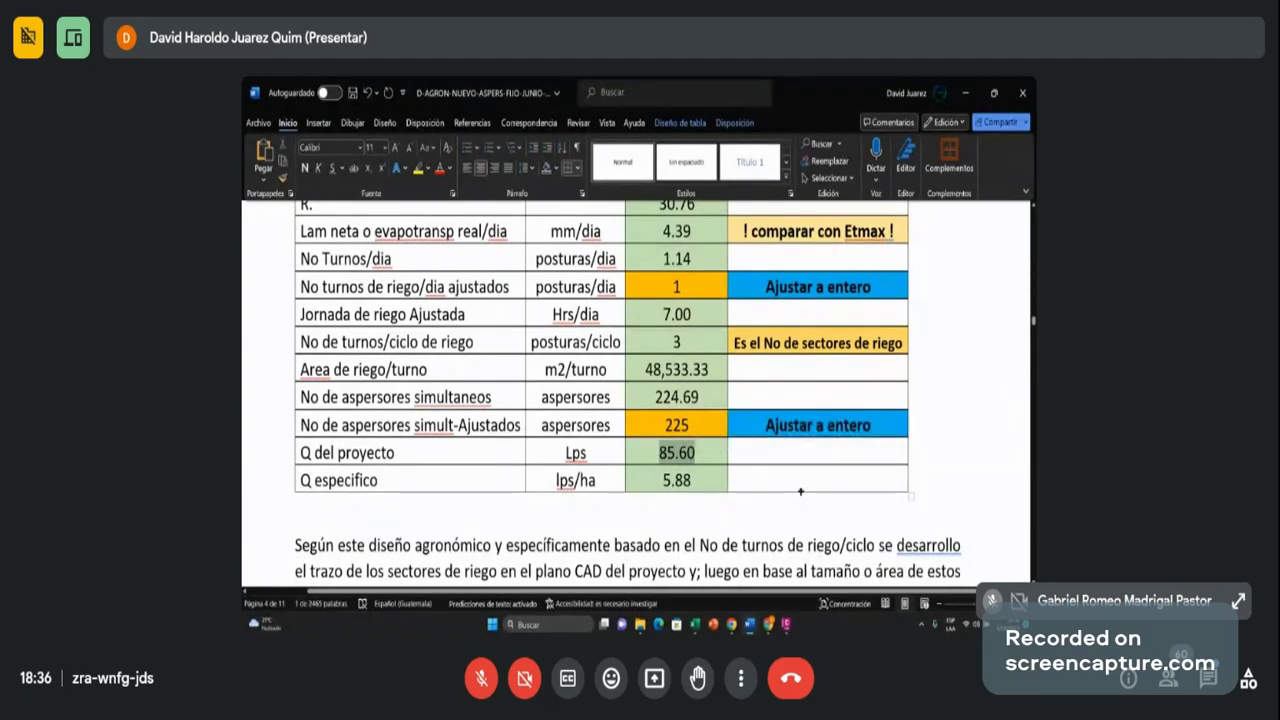
{"action": "left_click", "coordinate": [673, 545]}
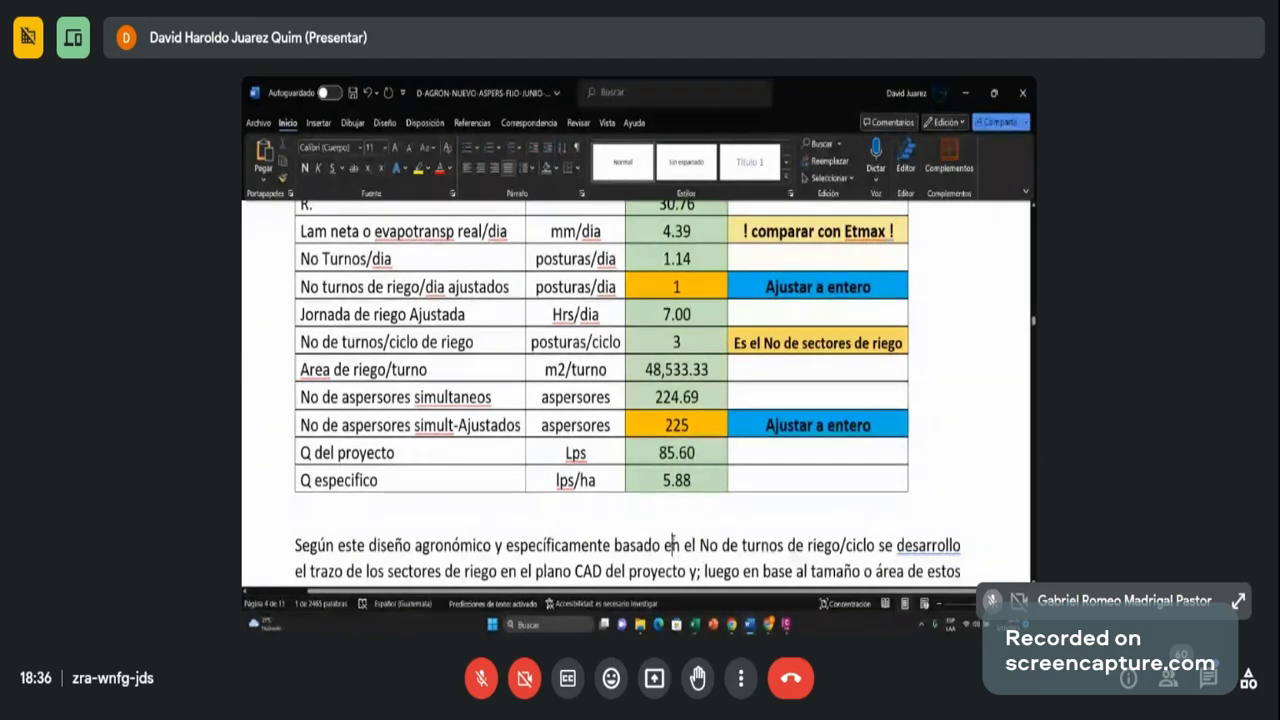
Step: Correct "simultaneos" to "simultáneos" in the sprinkler count row and ignore the spelling flag on "simult" in the row below
{"action": "scroll", "coordinate": [673, 541], "scroll_direction": "up", "scroll_amount": 1}
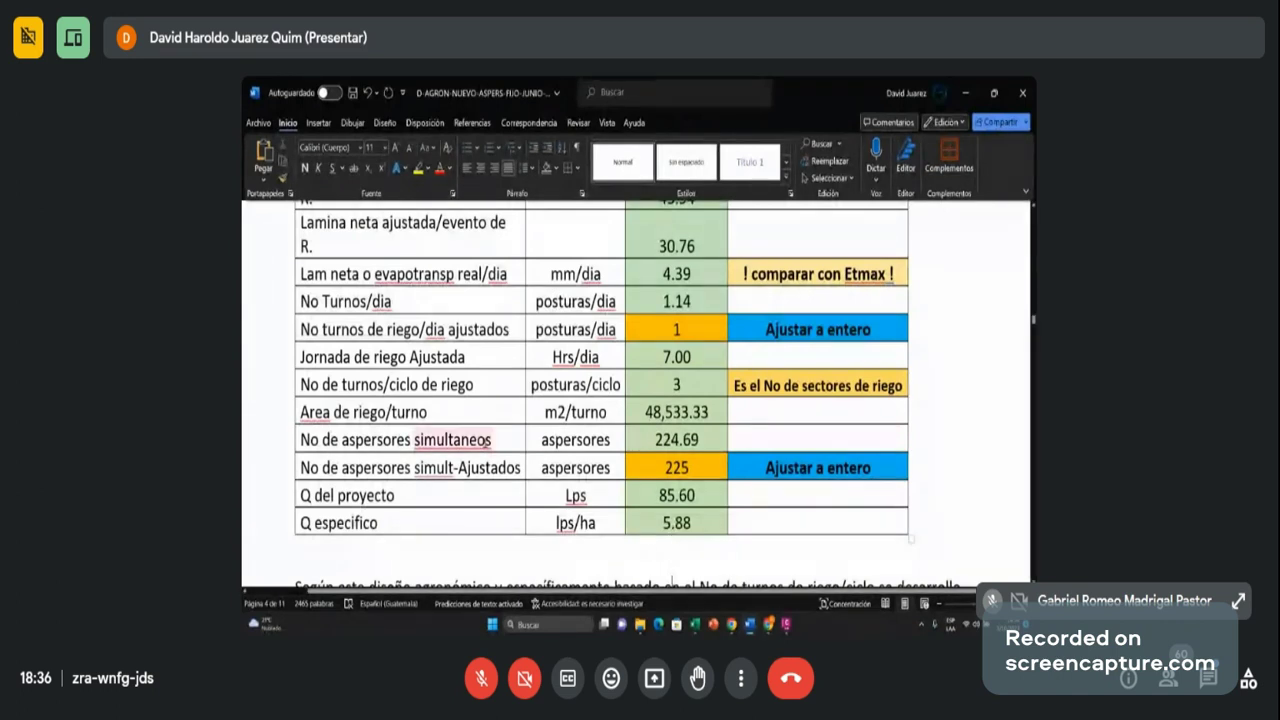
{"action": "right_click", "coordinate": [455, 441]}
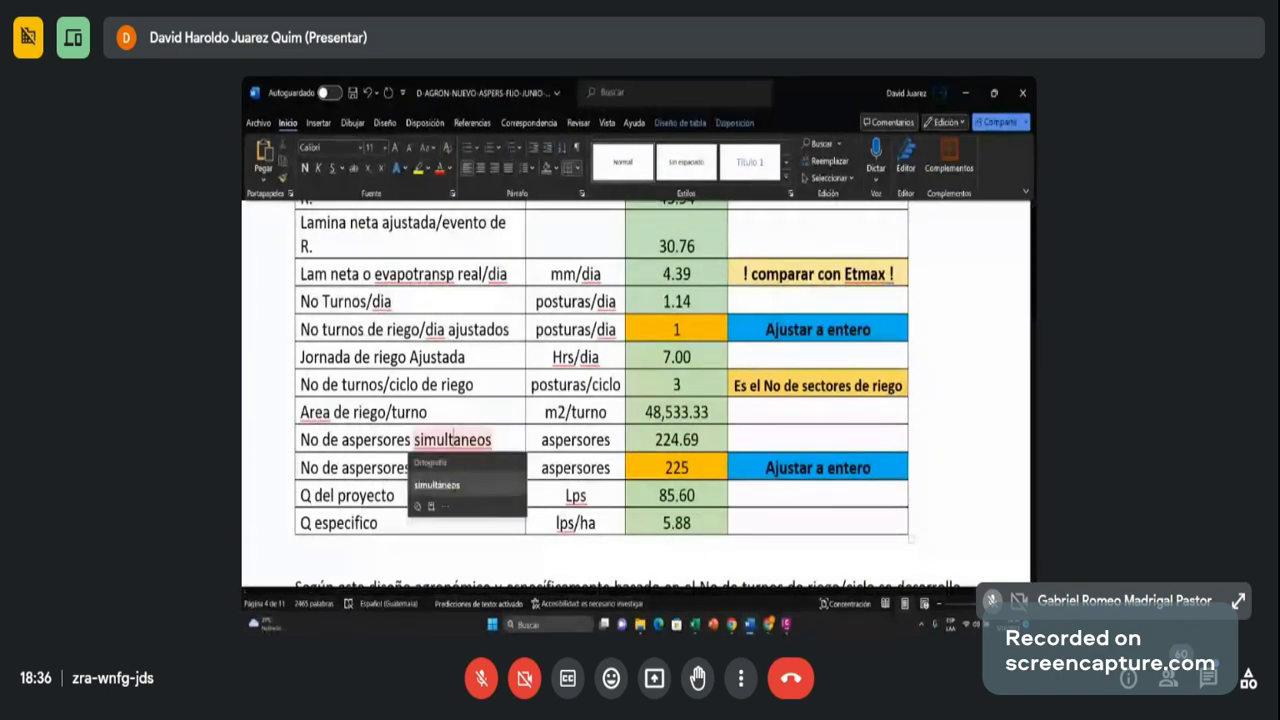
{"action": "left_click", "coordinate": [437, 485]}
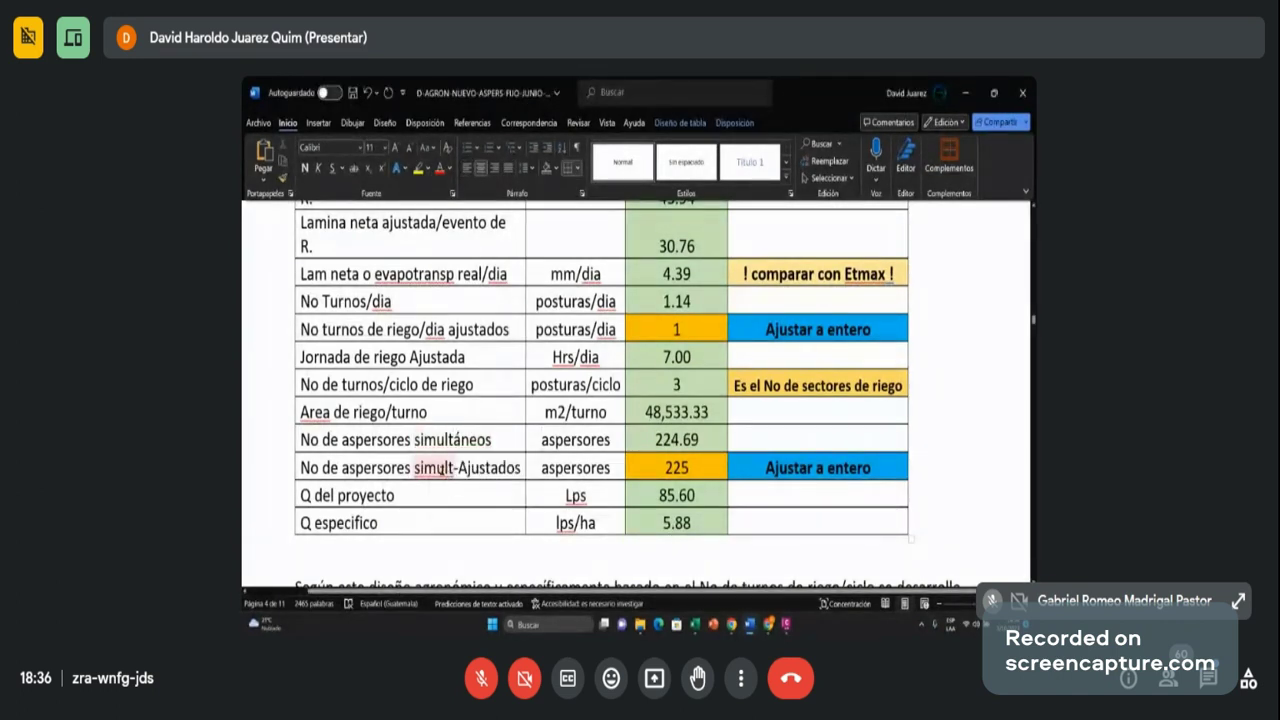
{"action": "right_click", "coordinate": [443, 468]}
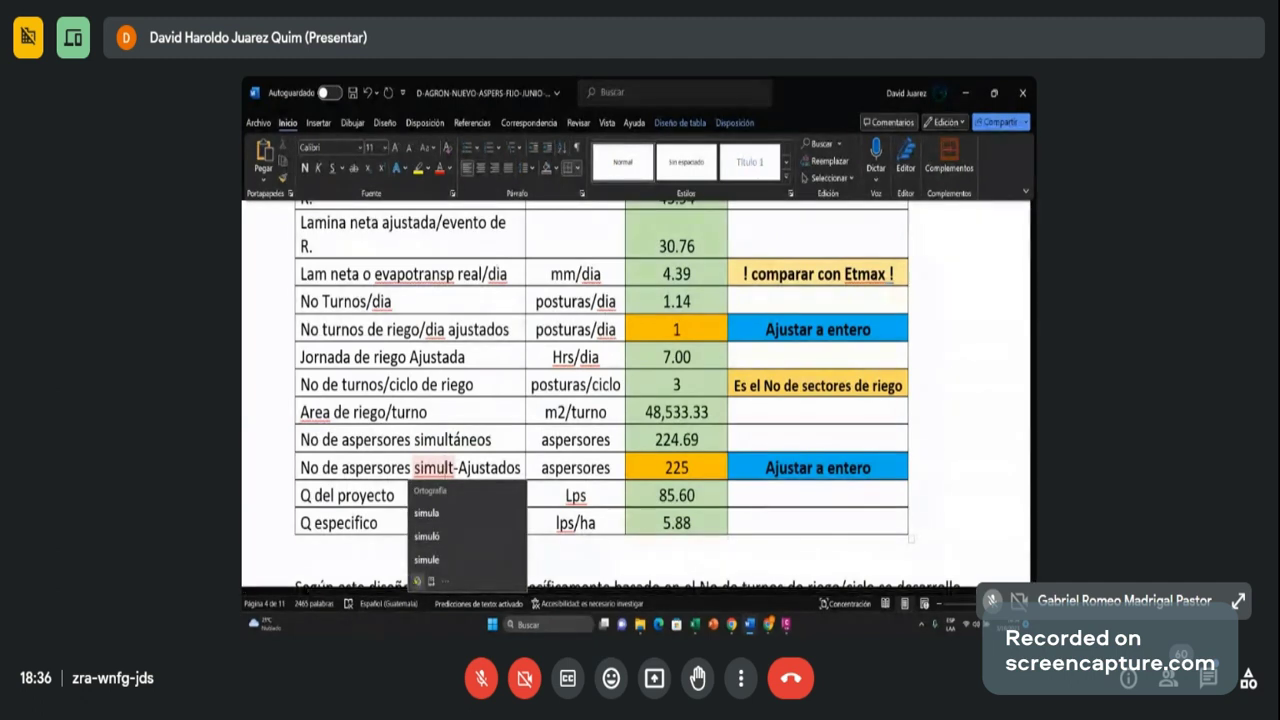
{"action": "key", "text": "Escape"}
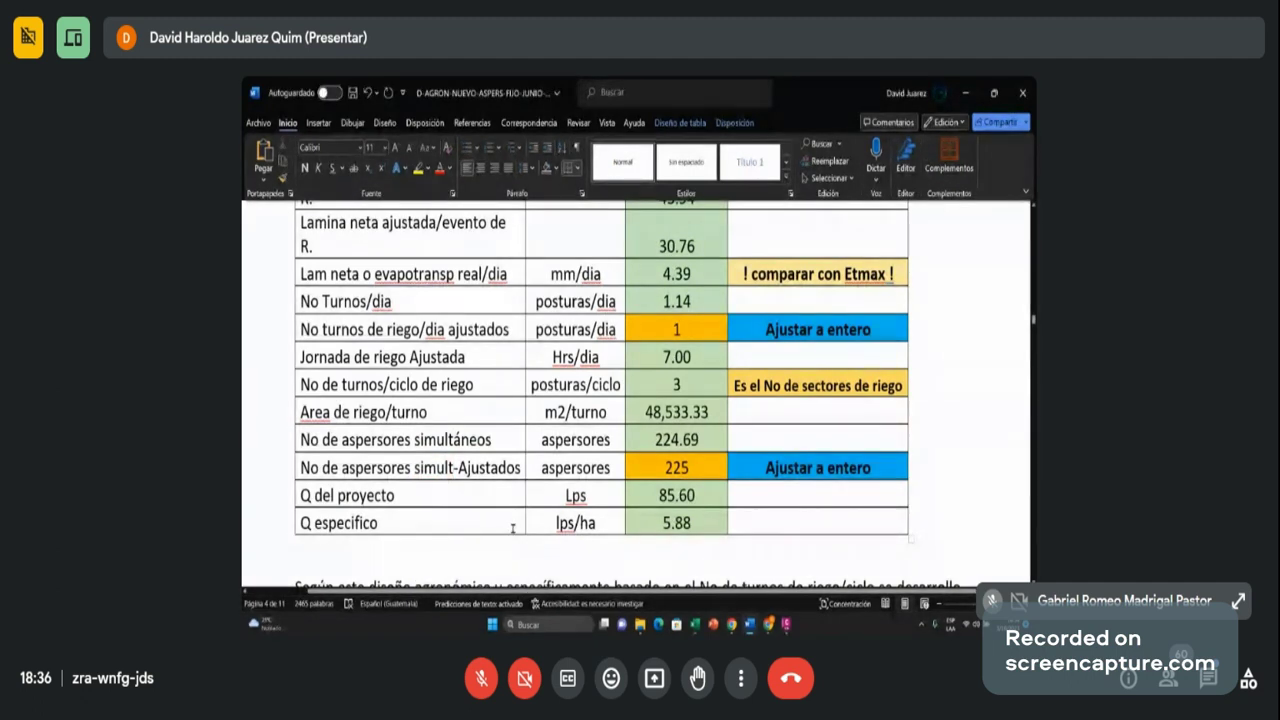
Step: Ignore the spelling flag on "evapotransp" and correct "dia" to "día" in the Lam neta o evapotransp row's label
{"action": "scroll", "coordinate": [513, 528], "scroll_direction": "down", "scroll_amount": 1}
{"action": "scroll", "coordinate": [455, 282], "scroll_direction": "up", "scroll_amount": 1}
{"action": "right_click", "coordinate": [400, 296]}
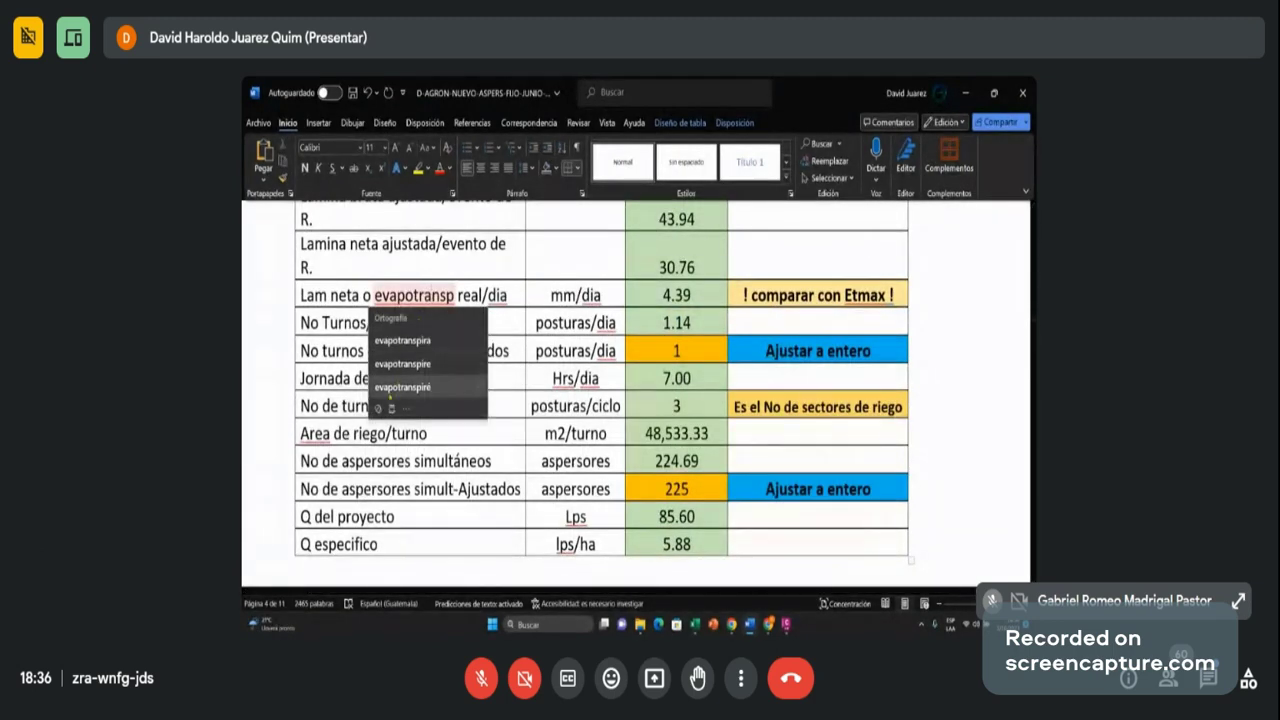
{"action": "key", "text": "Escape"}
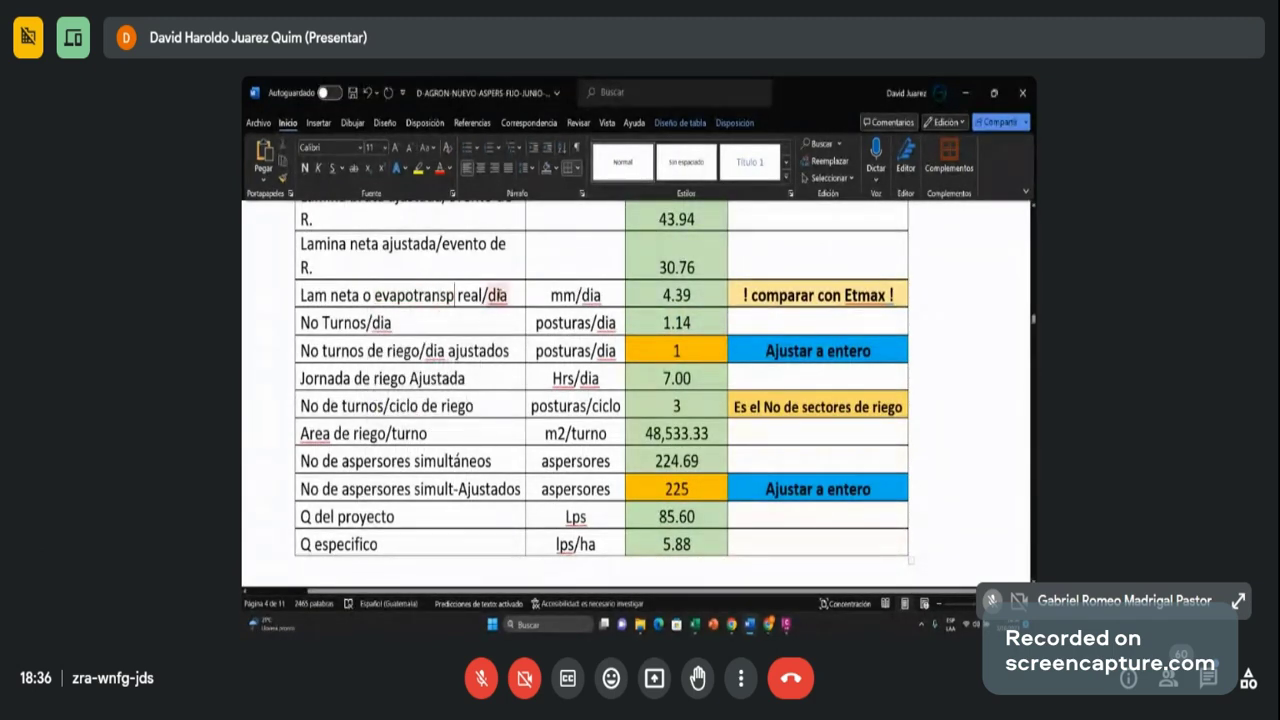
{"action": "right_click", "coordinate": [493, 296]}
{"action": "left_click", "coordinate": [494, 340]}
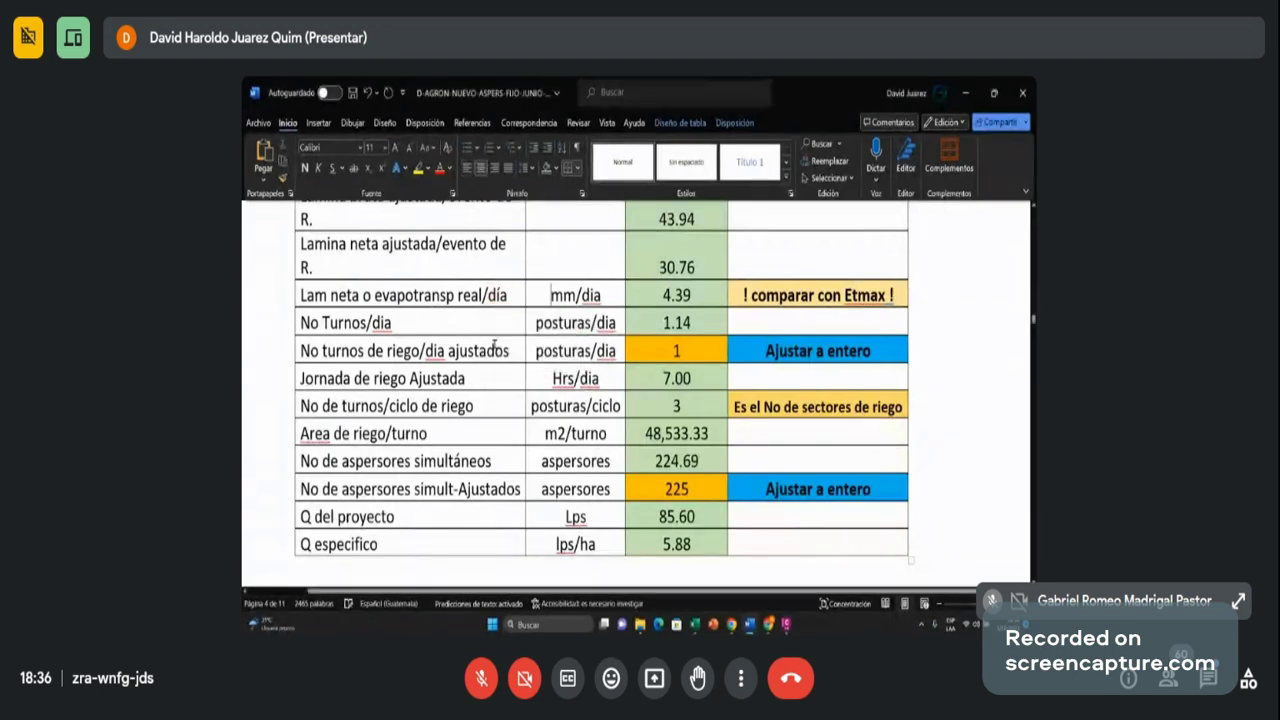
Step: Correct "dia" to "día" in the labels of the No Turnos and No turnos de riego ajustados rows
{"action": "right_click", "coordinate": [384, 322]}
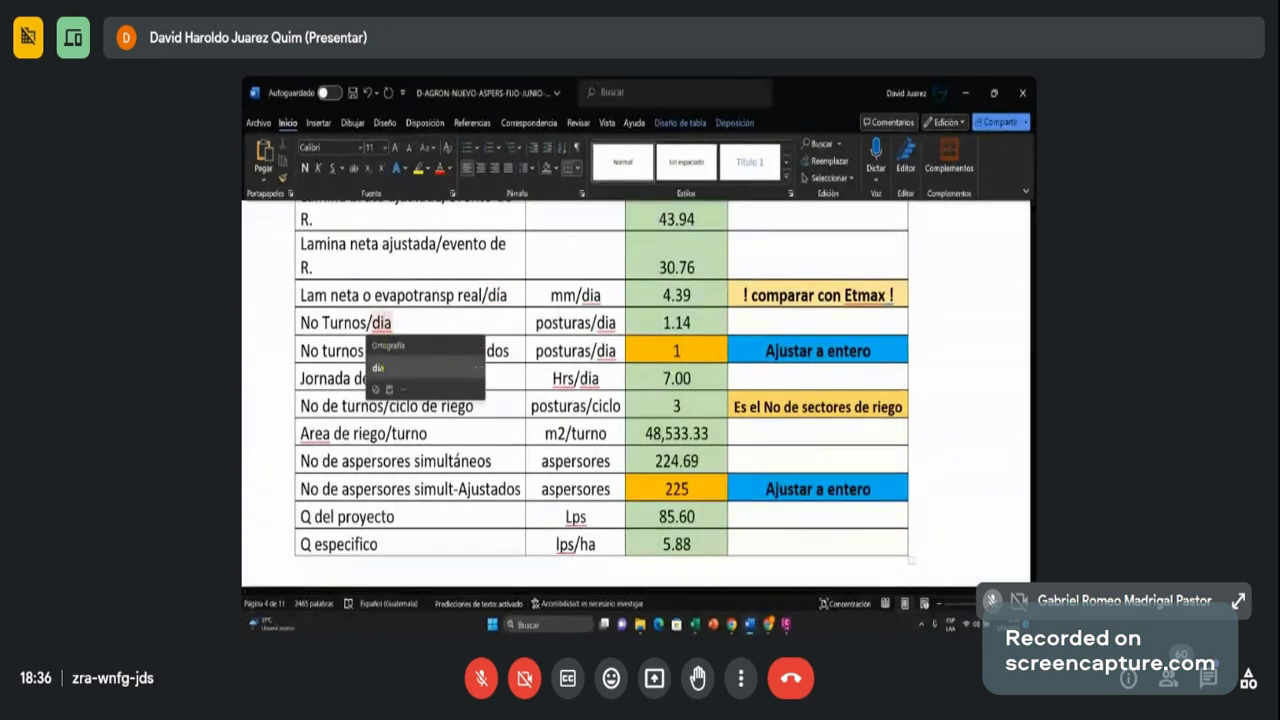
{"action": "left_click", "coordinate": [378, 368]}
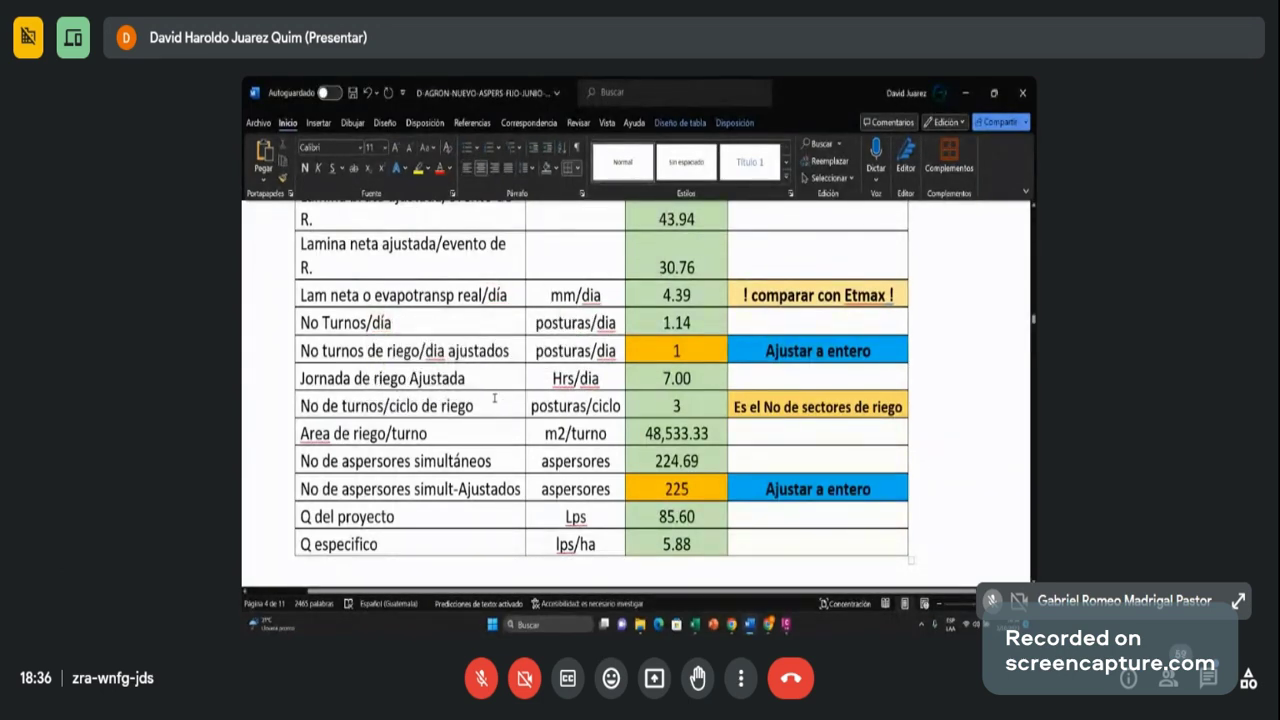
{"action": "right_click", "coordinate": [437, 351]}
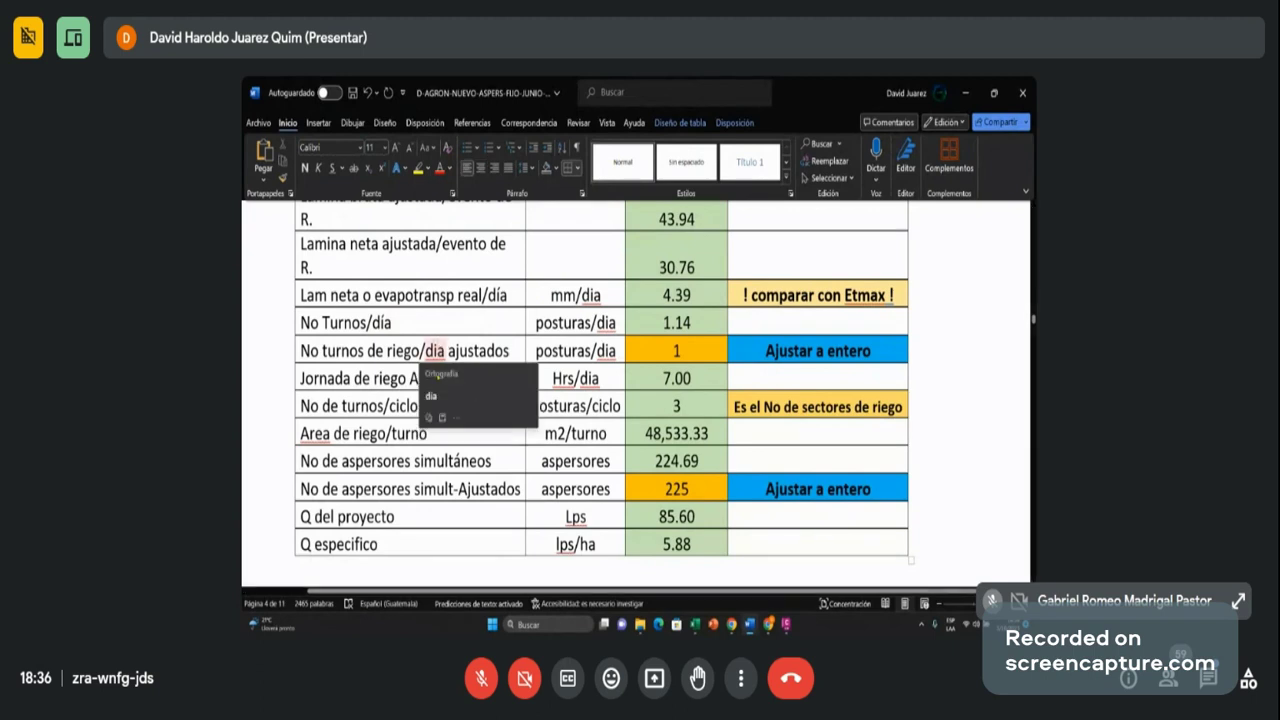
{"action": "left_click", "coordinate": [432, 395]}
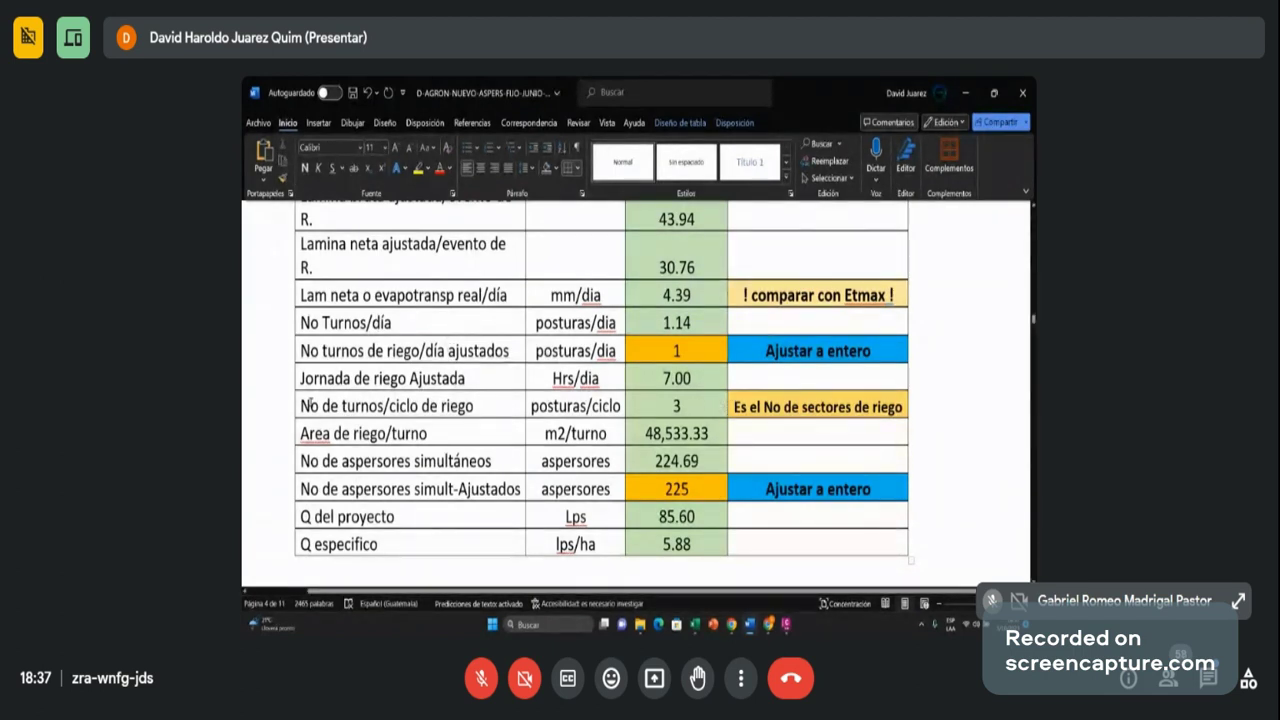
Step: Highlight the label "No de turnos/ciclo de riego" and its value 3 in turquoise
{"action": "left_click_drag", "start_coordinate": [300, 405], "coordinate": [473, 406]}
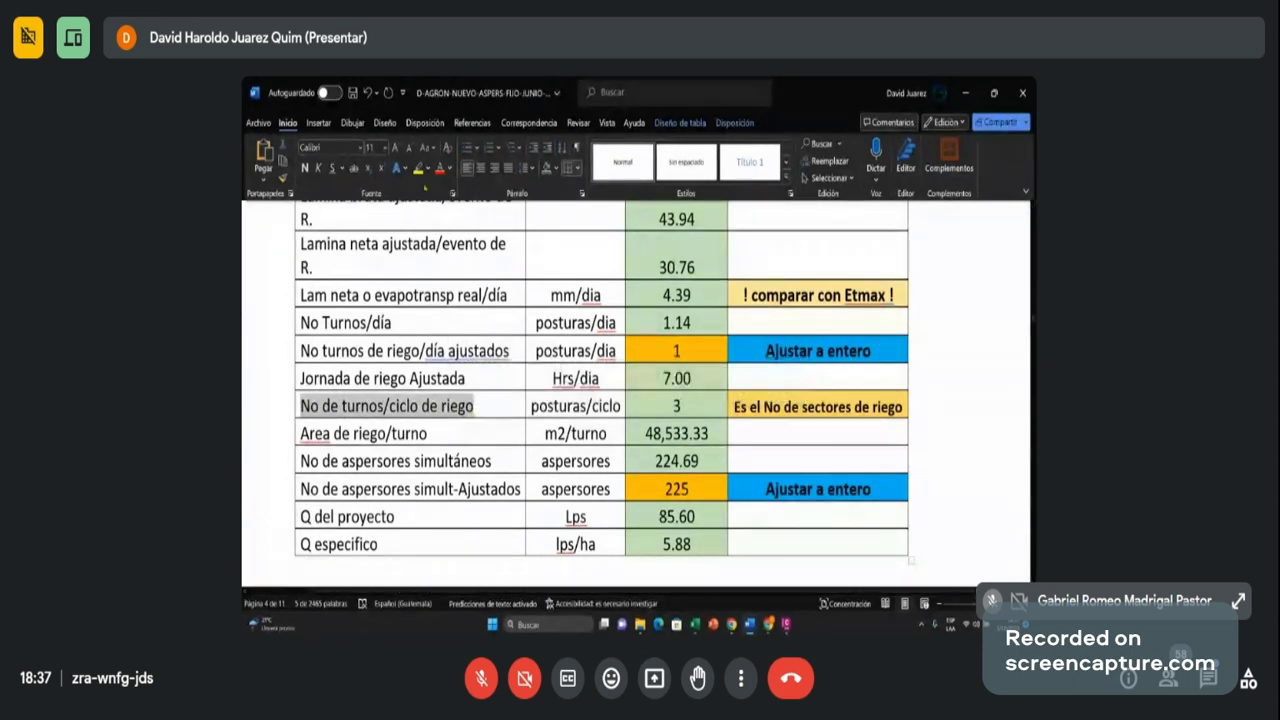
{"action": "left_click", "coordinate": [427, 168]}
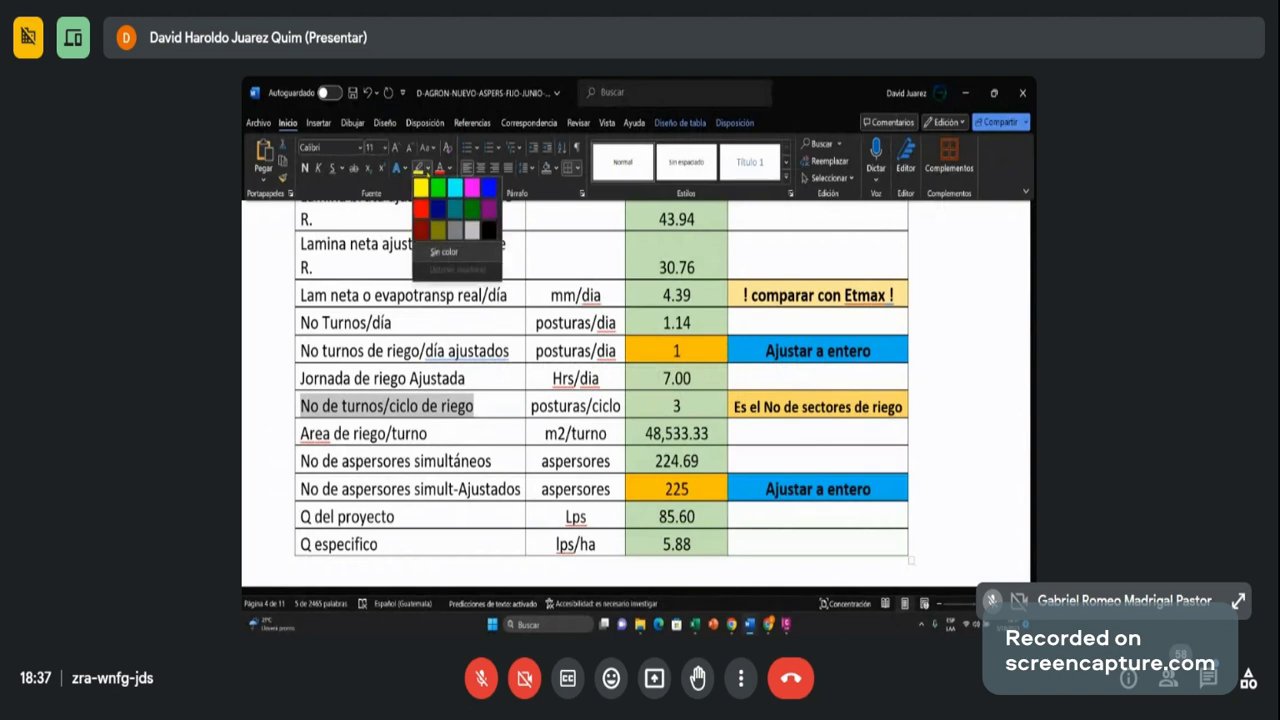
{"action": "left_click", "coordinate": [455, 187]}
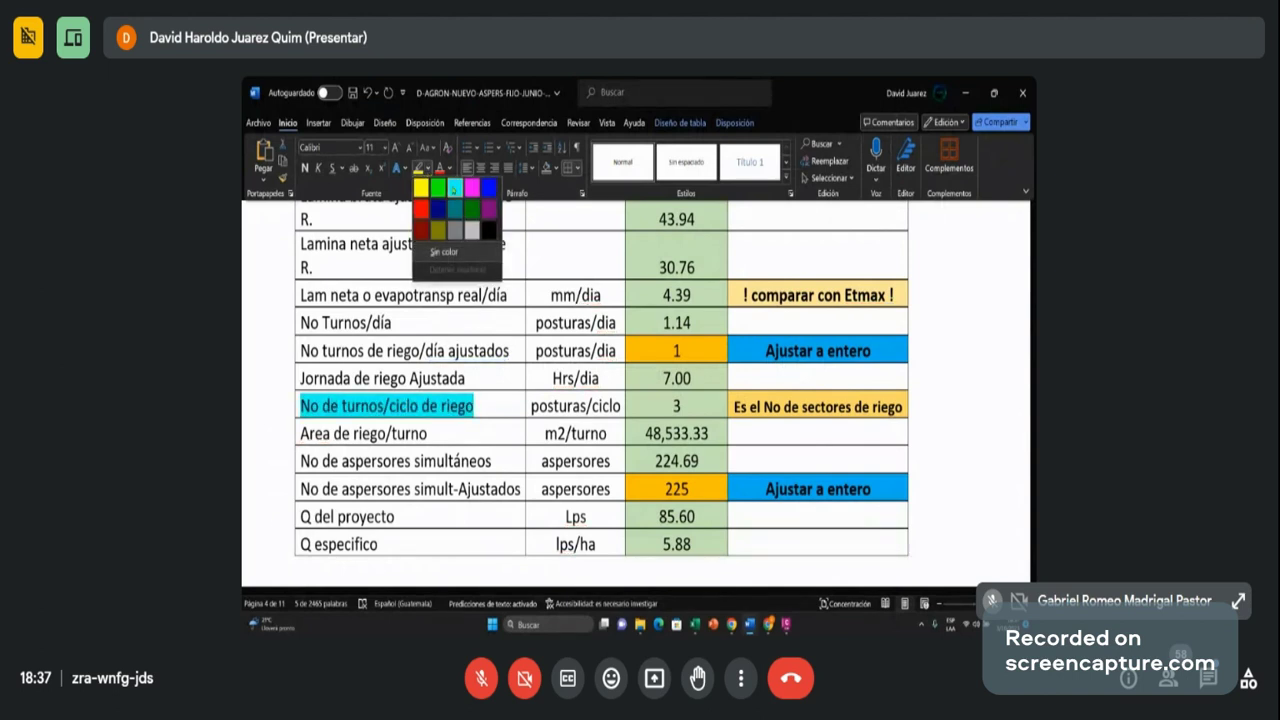
{"action": "double_click", "coordinate": [676, 406]}
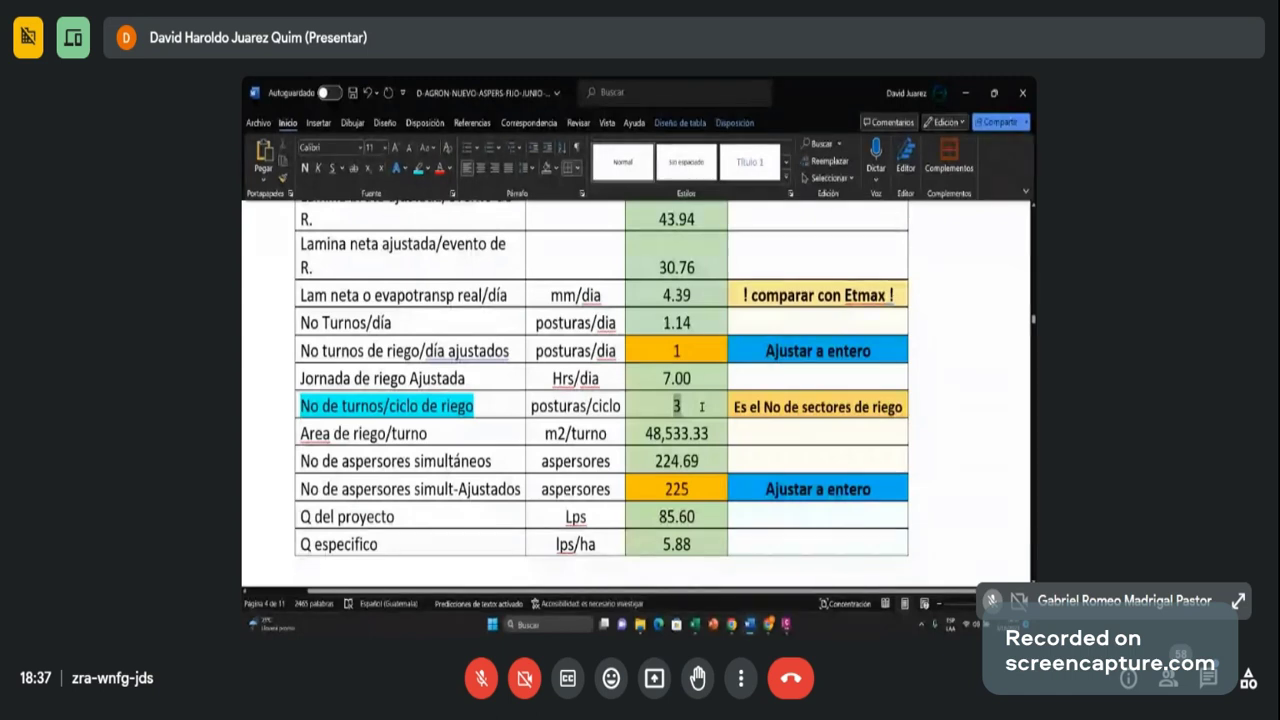
{"action": "right_click", "coordinate": [702, 406]}
{"action": "key", "text": "Escape"}
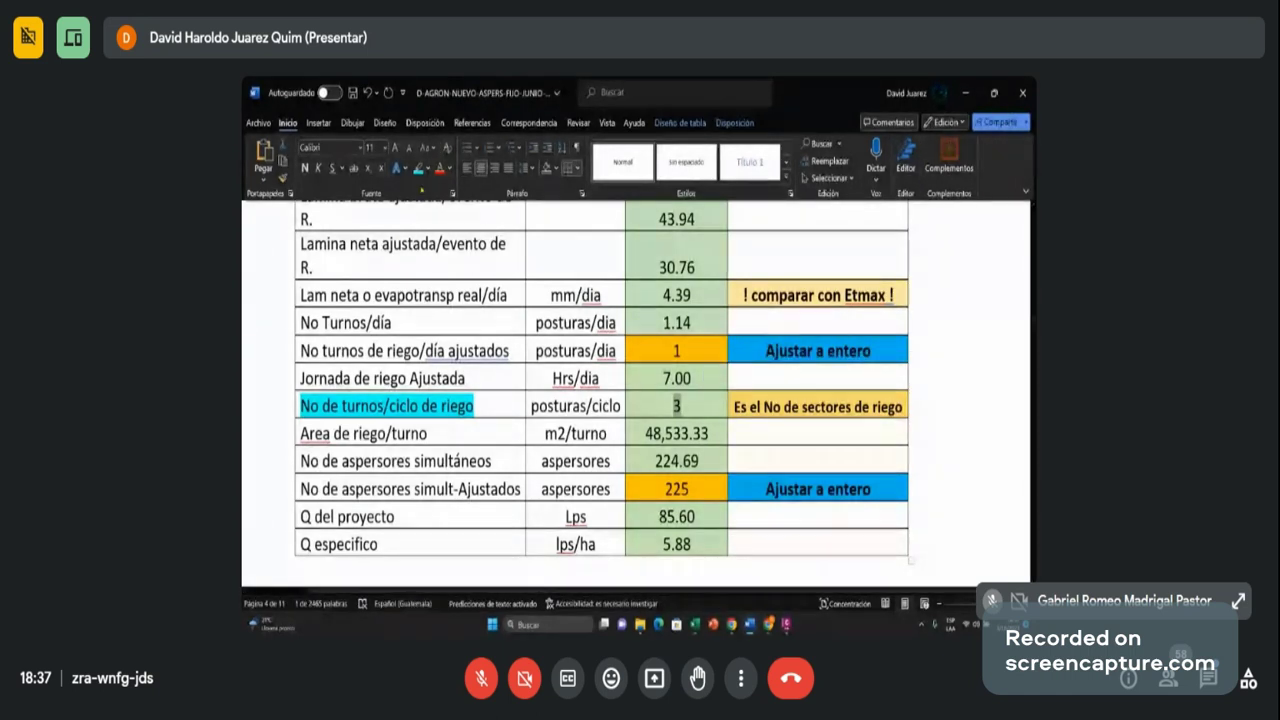
{"action": "left_click", "coordinate": [418, 168]}
{"action": "left_click", "coordinate": [765, 442]}
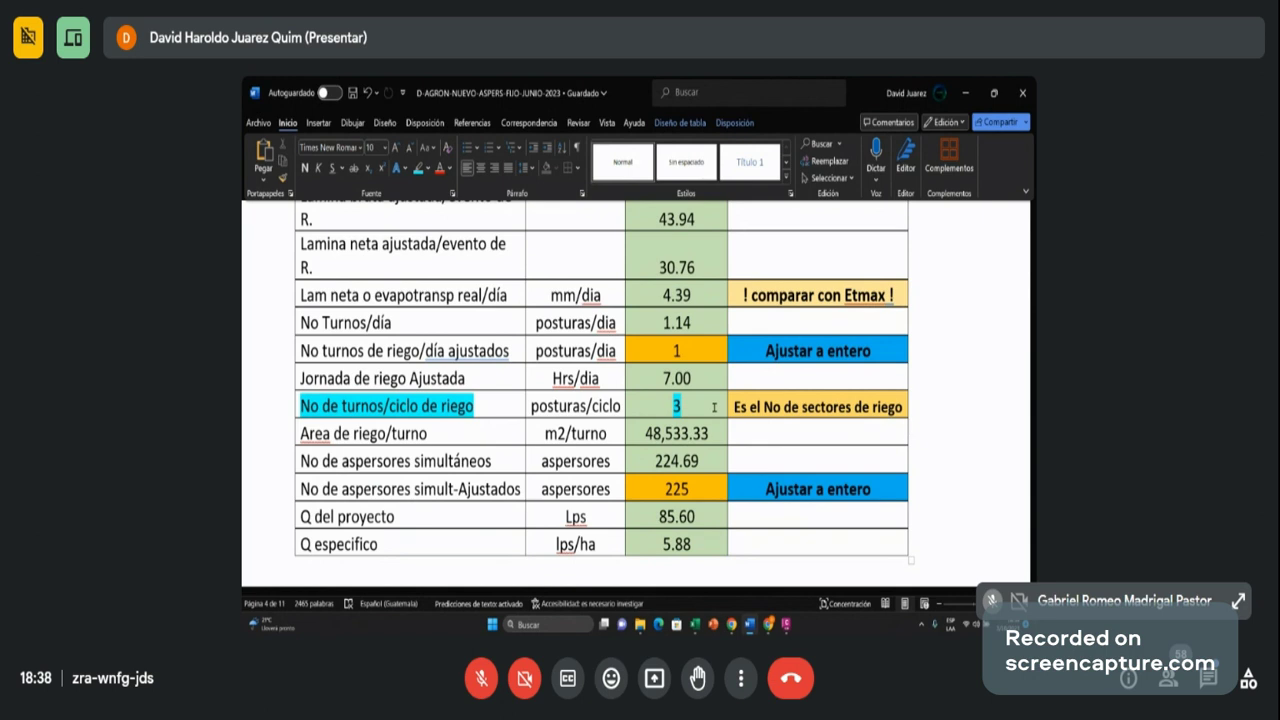
Step: Switch to Civil 3D to examine the parcel plan with its contours, and return to Word to check the turnos/ciclo value
{"action": "mouse_move", "coordinate": [785, 624]}
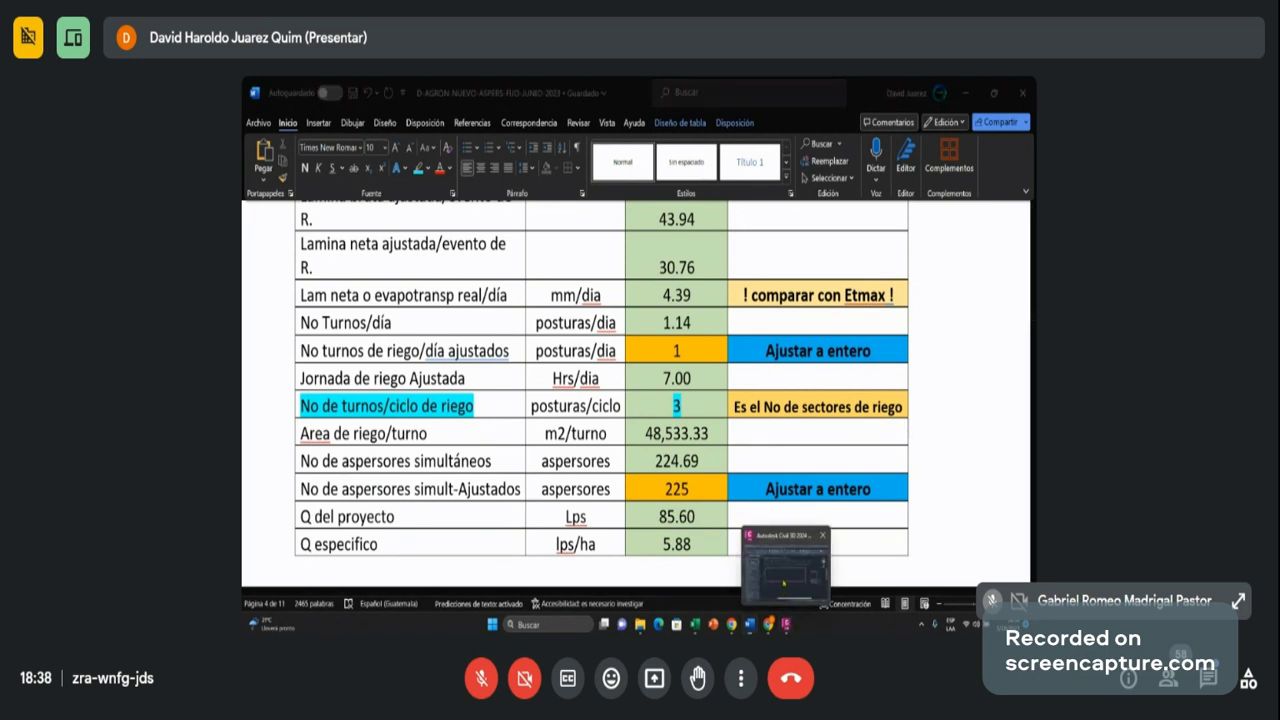
{"action": "left_click", "coordinate": [783, 570]}
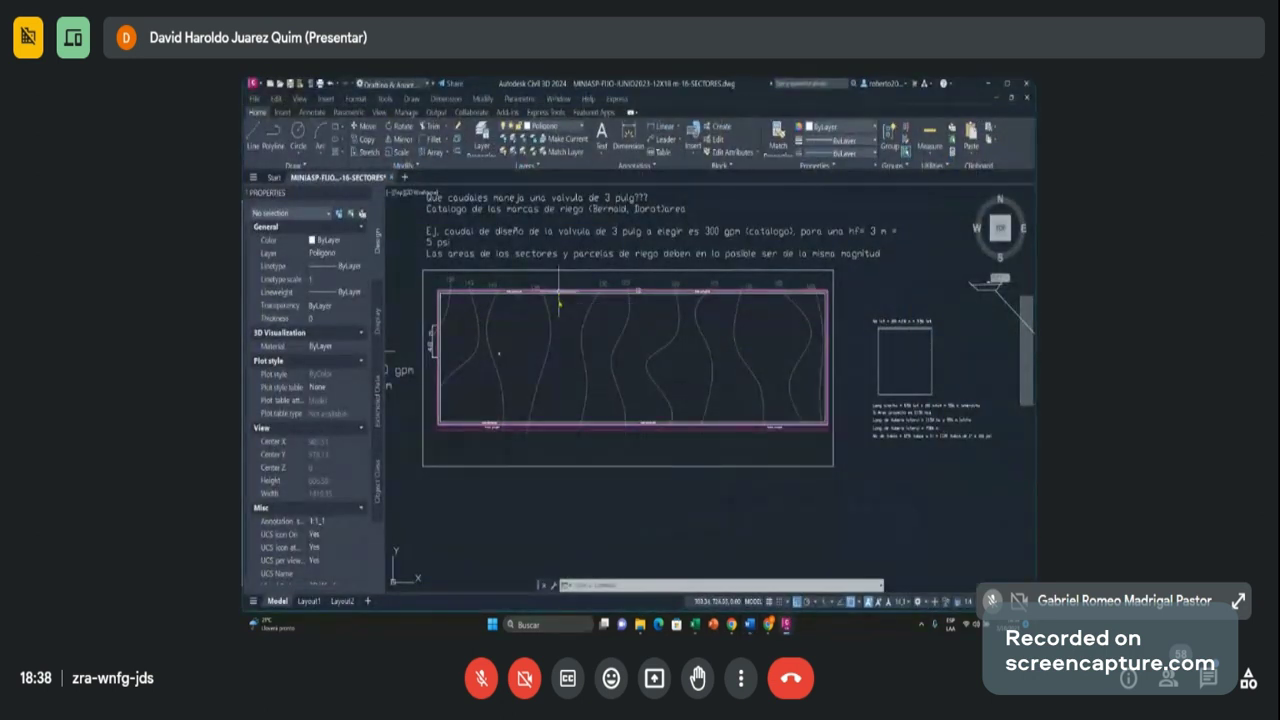
{"action": "left_click", "coordinate": [718, 424]}
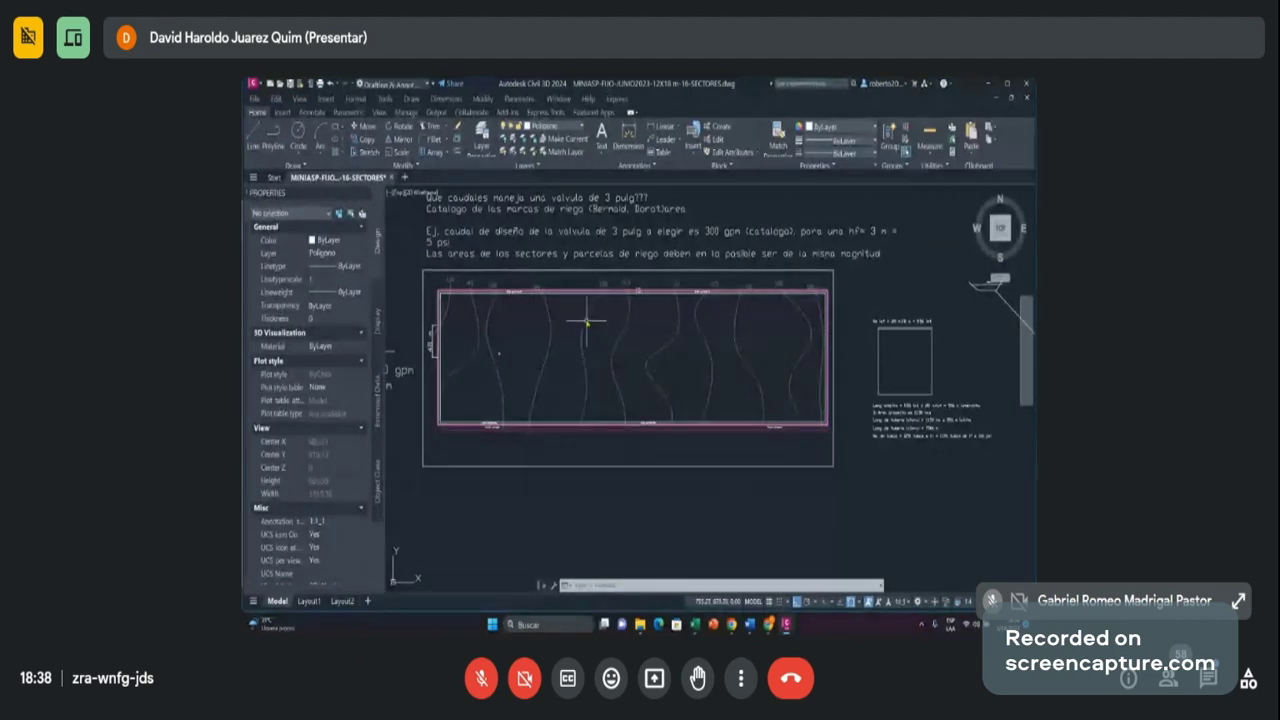
{"action": "mouse_move", "coordinate": [508, 433]}
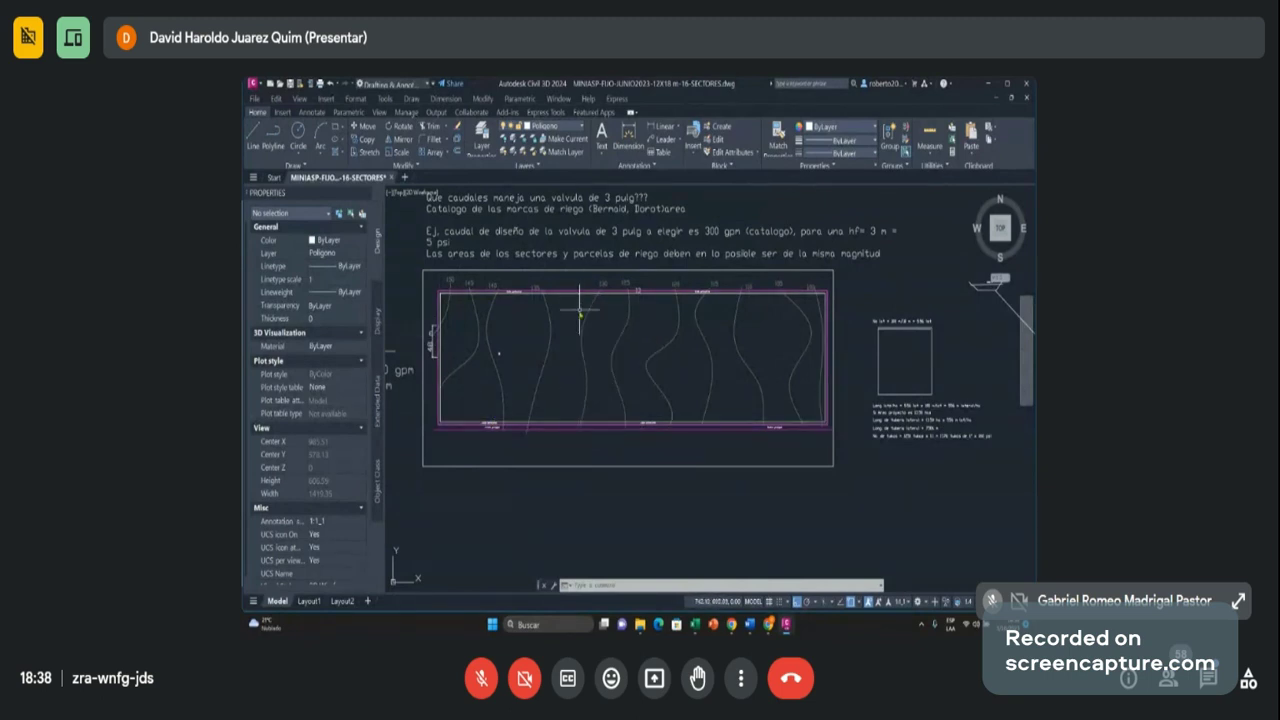
{"action": "mouse_move", "coordinate": [749, 623]}
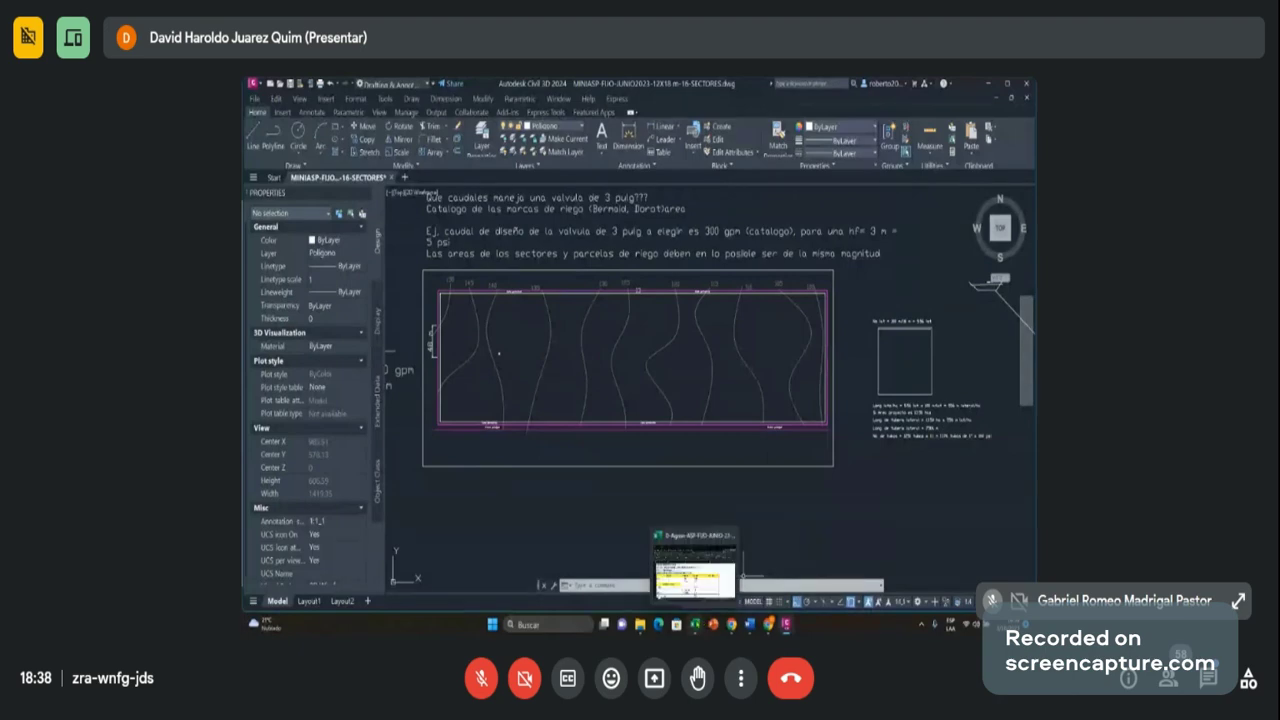
{"action": "left_click", "coordinate": [735, 562]}
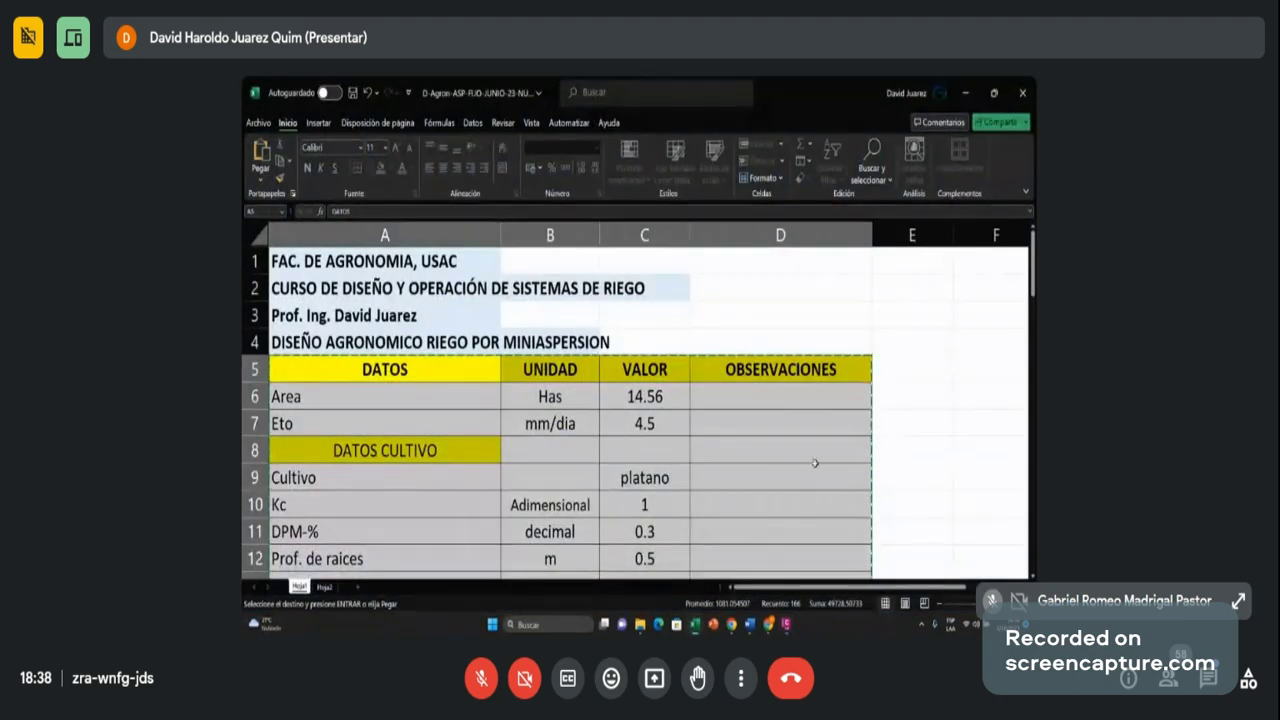
{"action": "mouse_move", "coordinate": [786, 623]}
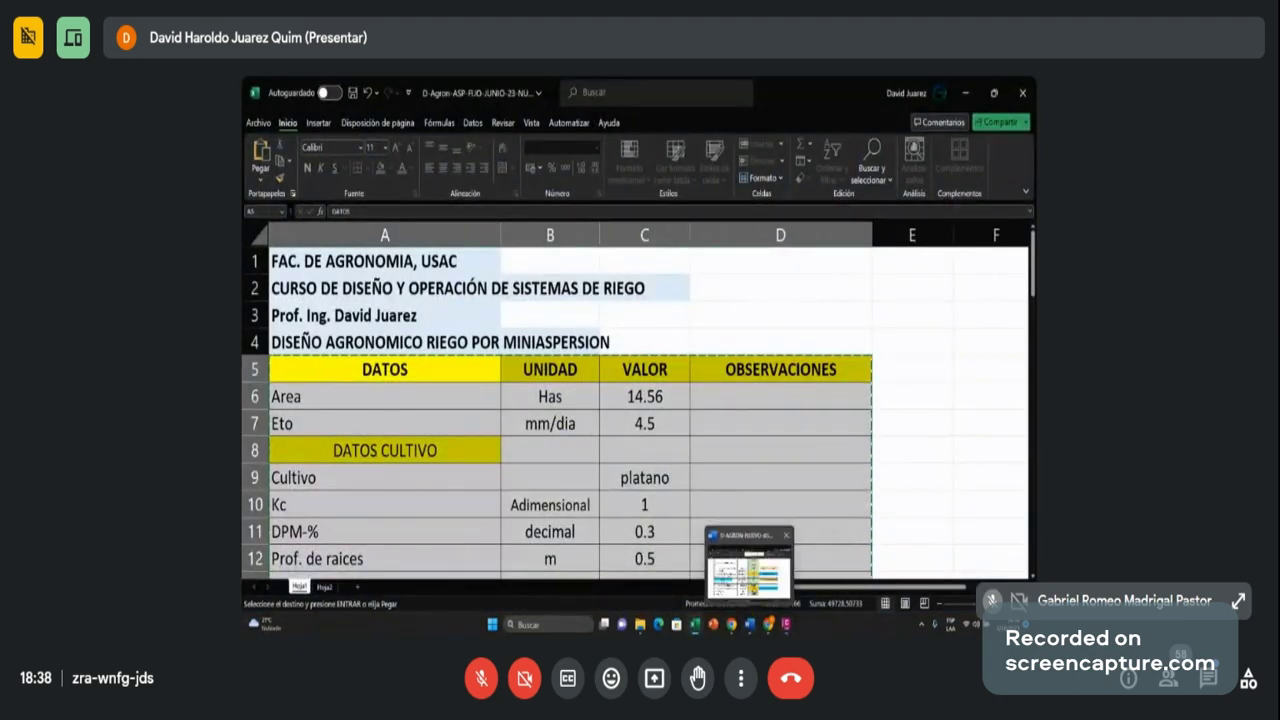
{"action": "left_click", "coordinate": [658, 623]}
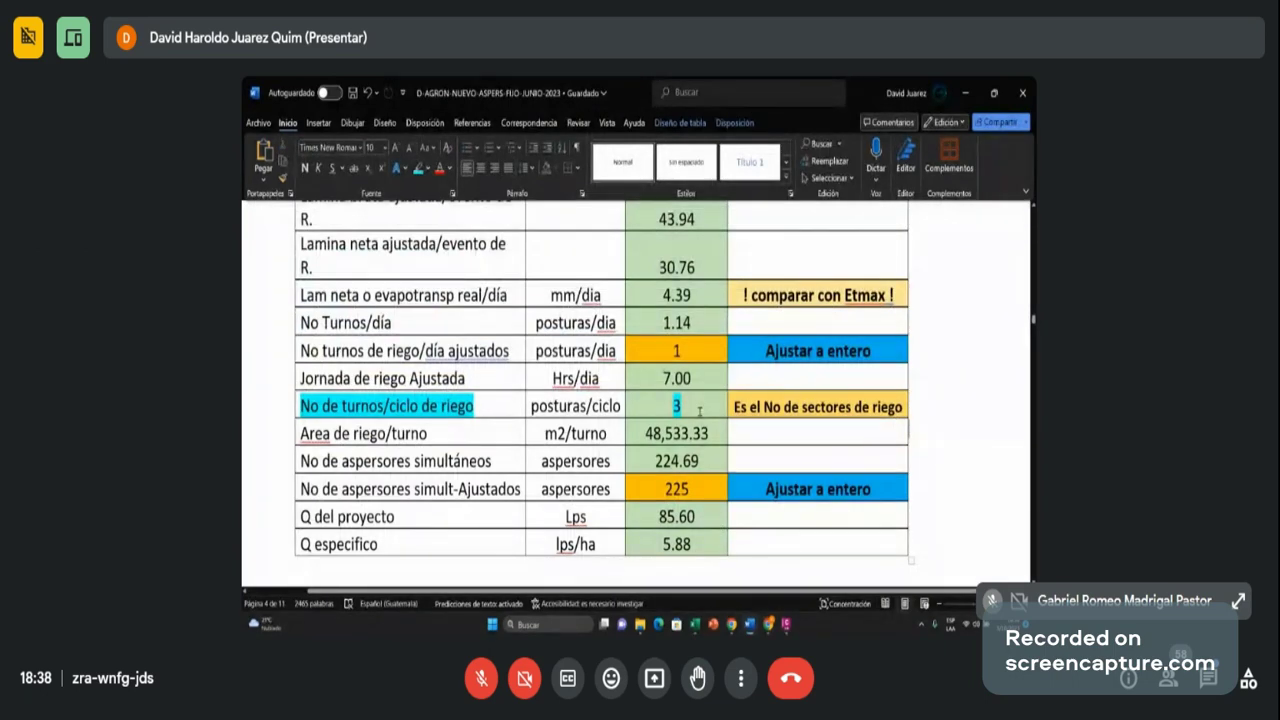
{"action": "left_click", "coordinate": [739, 406]}
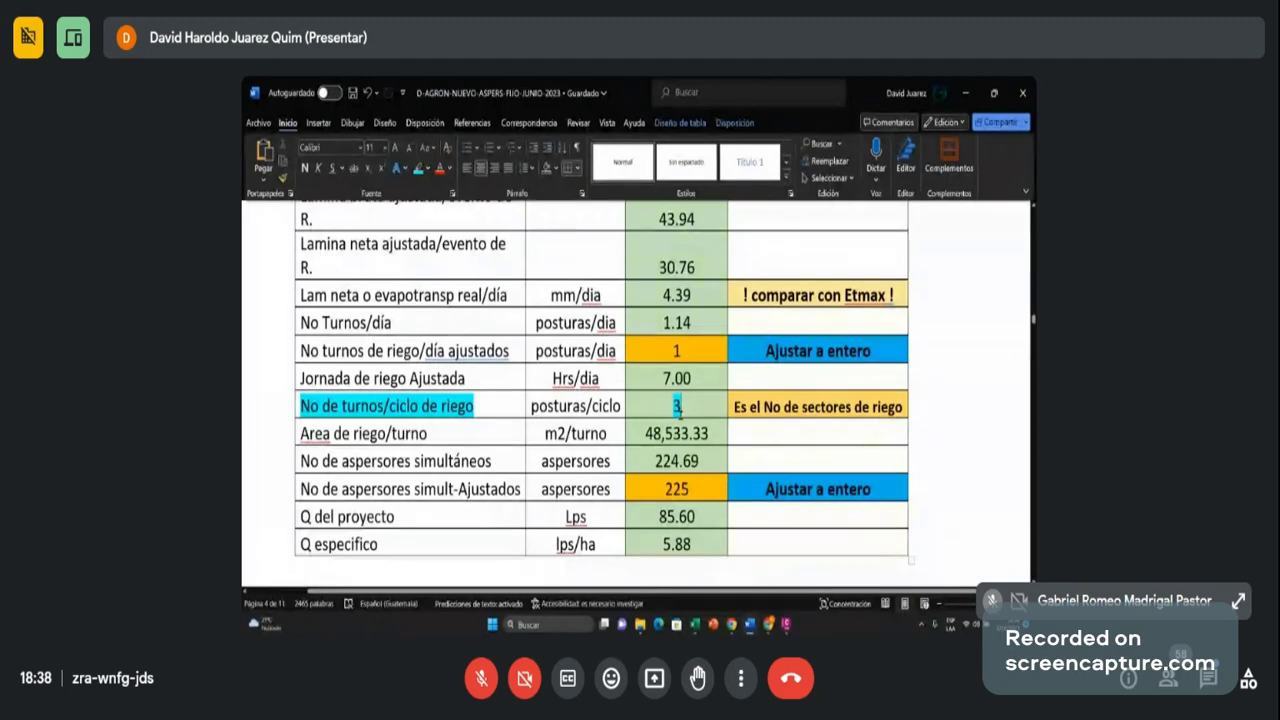
Step: Compare the number of irrigation sectors in the Word table with the parcel drawing in Civil 3D, finishing in the drawing
{"action": "mouse_move", "coordinate": [786, 624]}
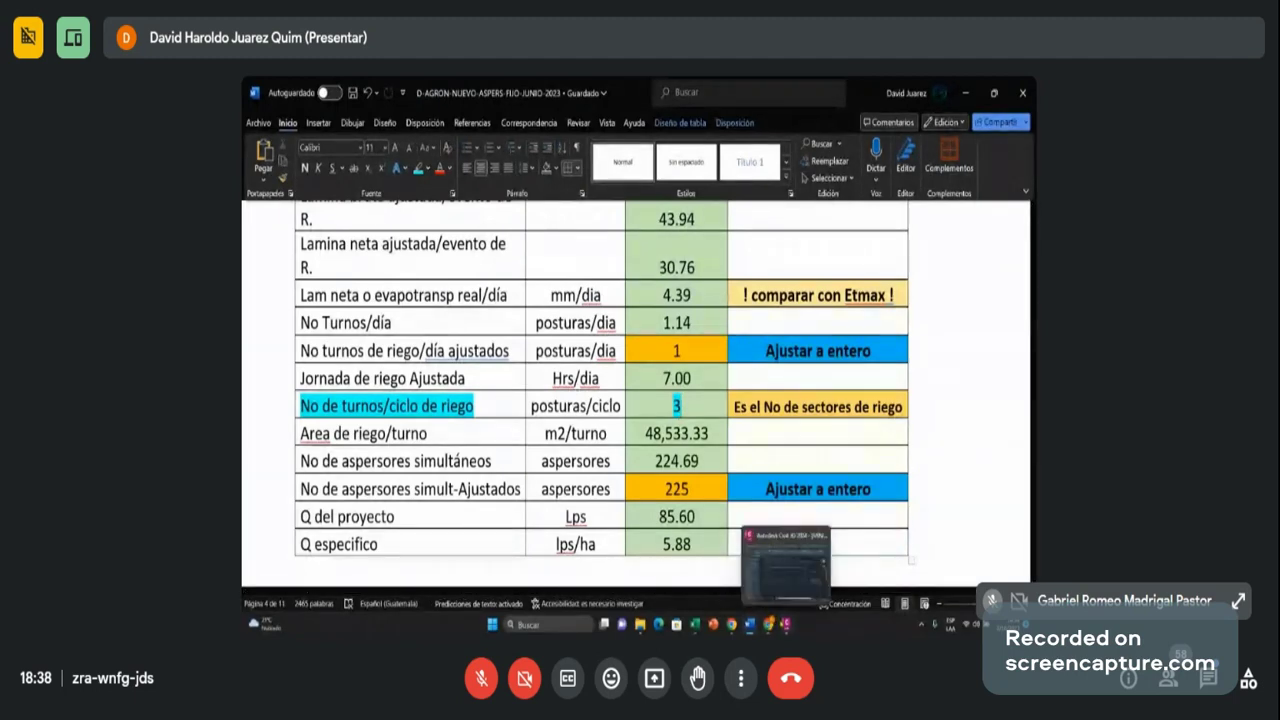
{"action": "left_click", "coordinate": [788, 595]}
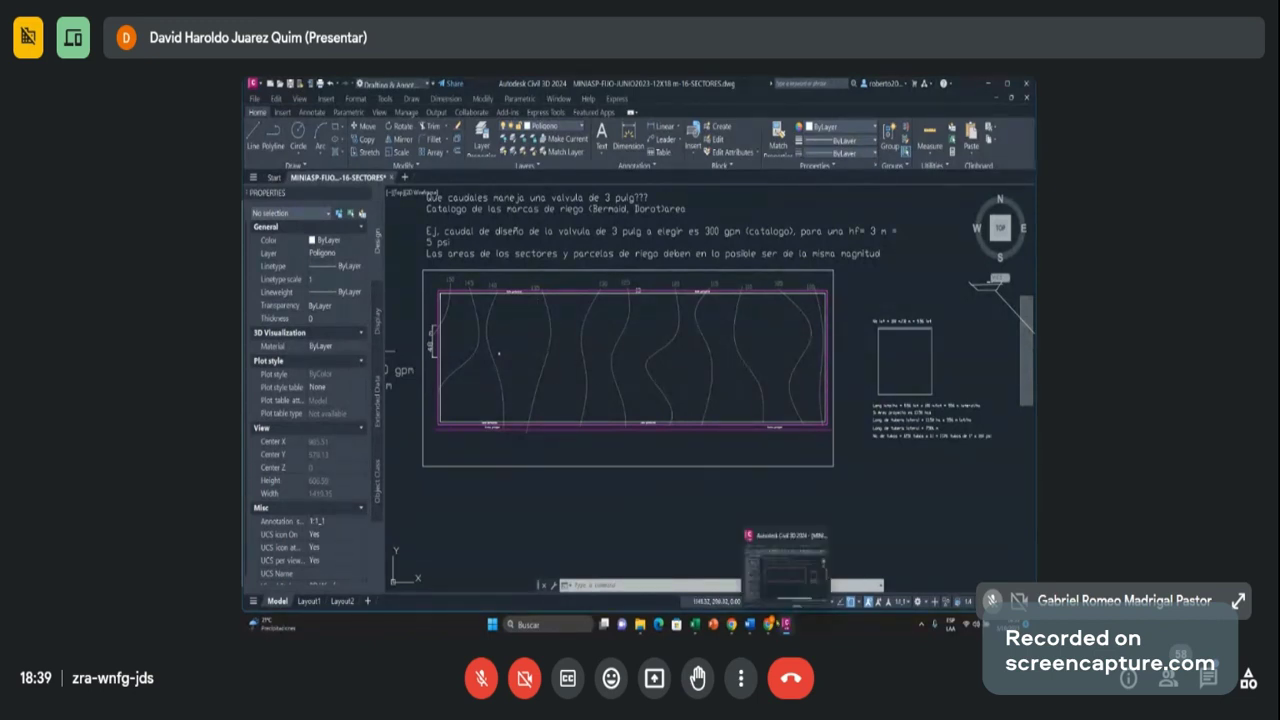
{"action": "mouse_move", "coordinate": [695, 624]}
{"action": "left_click", "coordinate": [695, 565]}
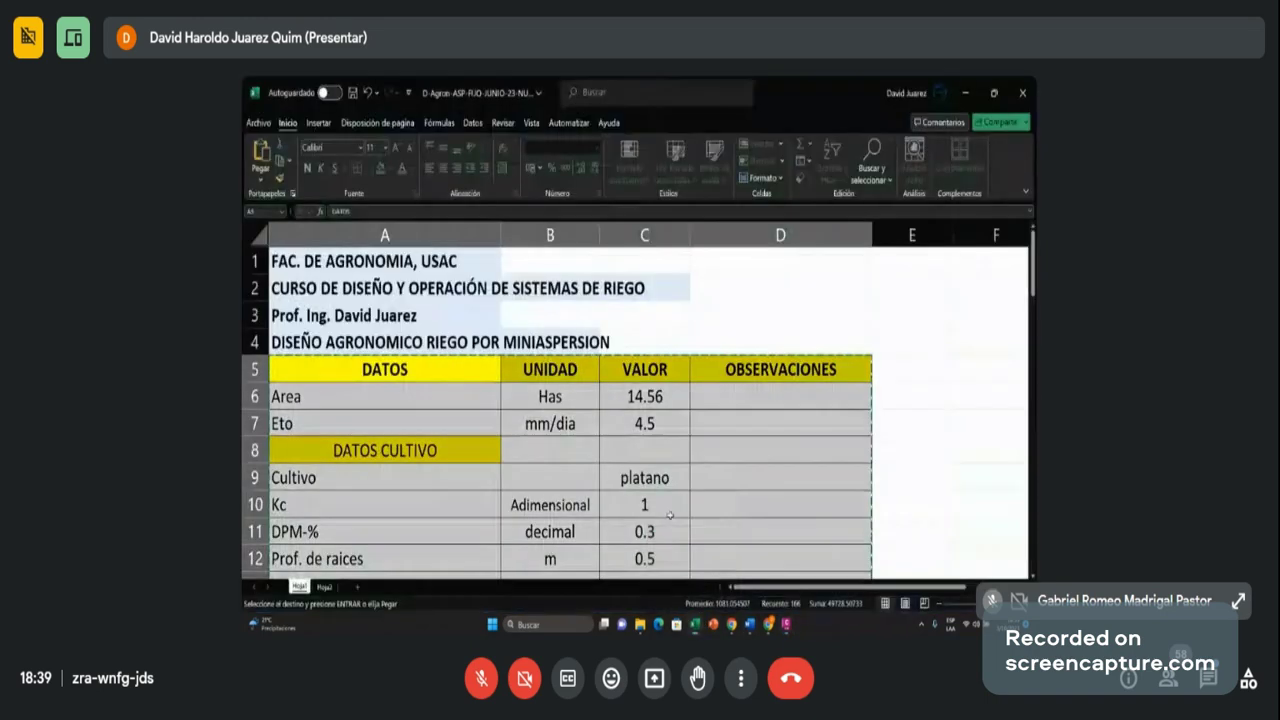
{"action": "mouse_move", "coordinate": [749, 624]}
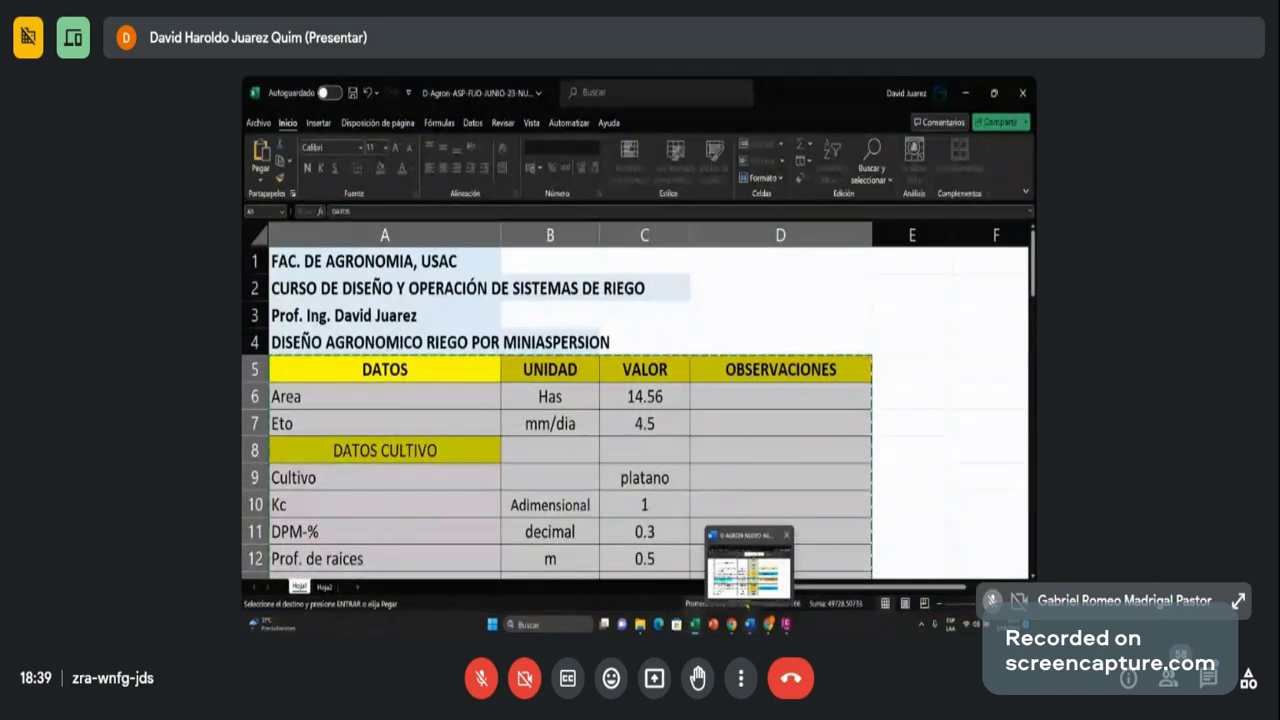
{"action": "left_click", "coordinate": [720, 550]}
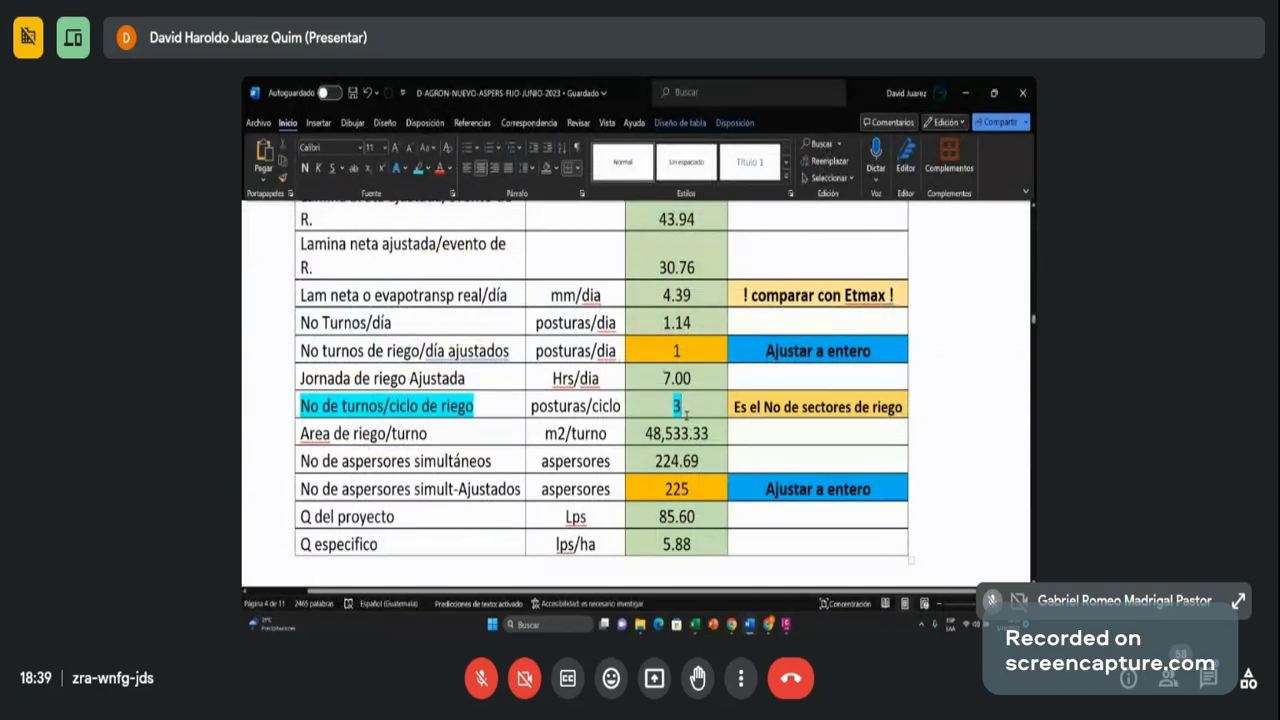
{"action": "mouse_move", "coordinate": [731, 624]}
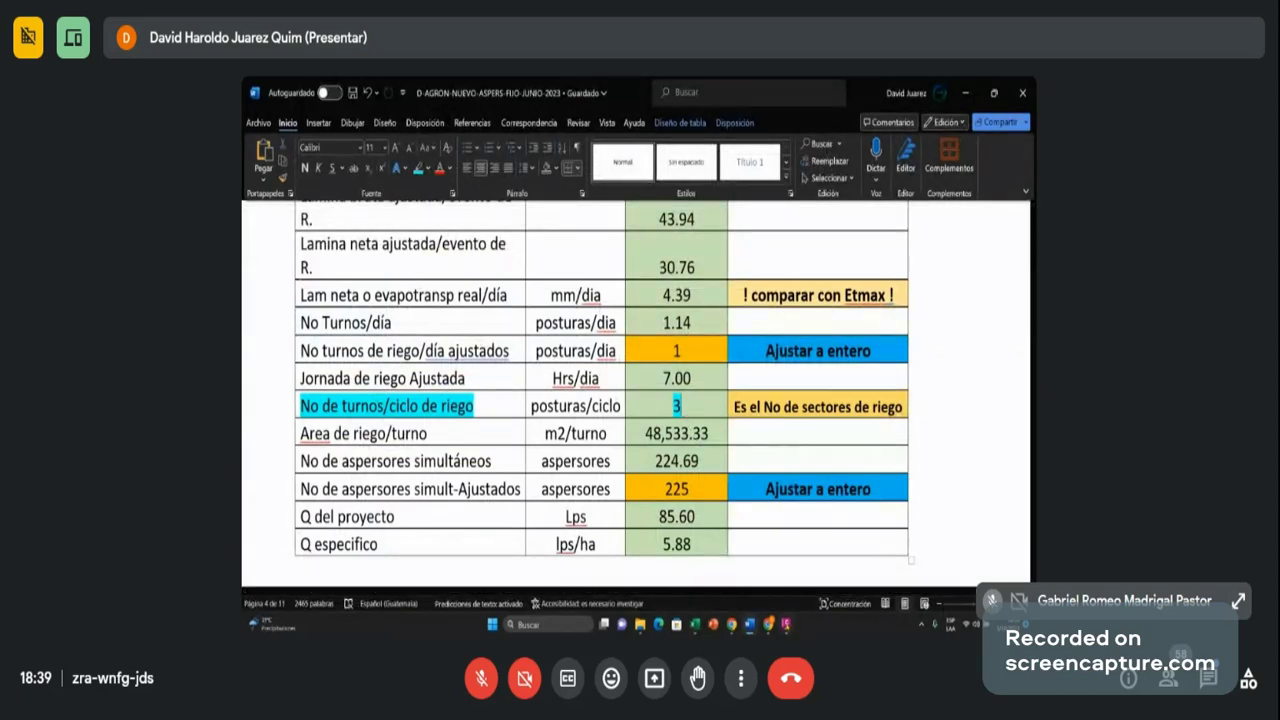
{"action": "mouse_move", "coordinate": [786, 624]}
{"action": "left_click", "coordinate": [786, 568]}
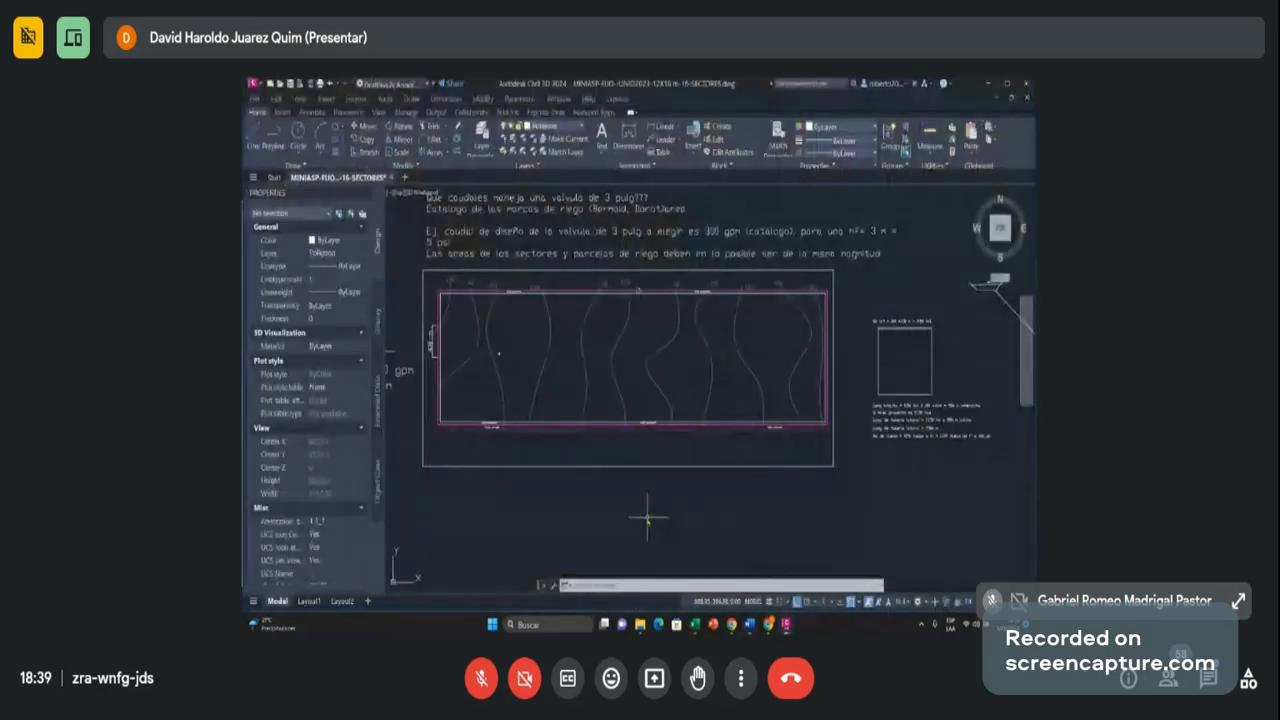
{"action": "mouse_move", "coordinate": [749, 624]}
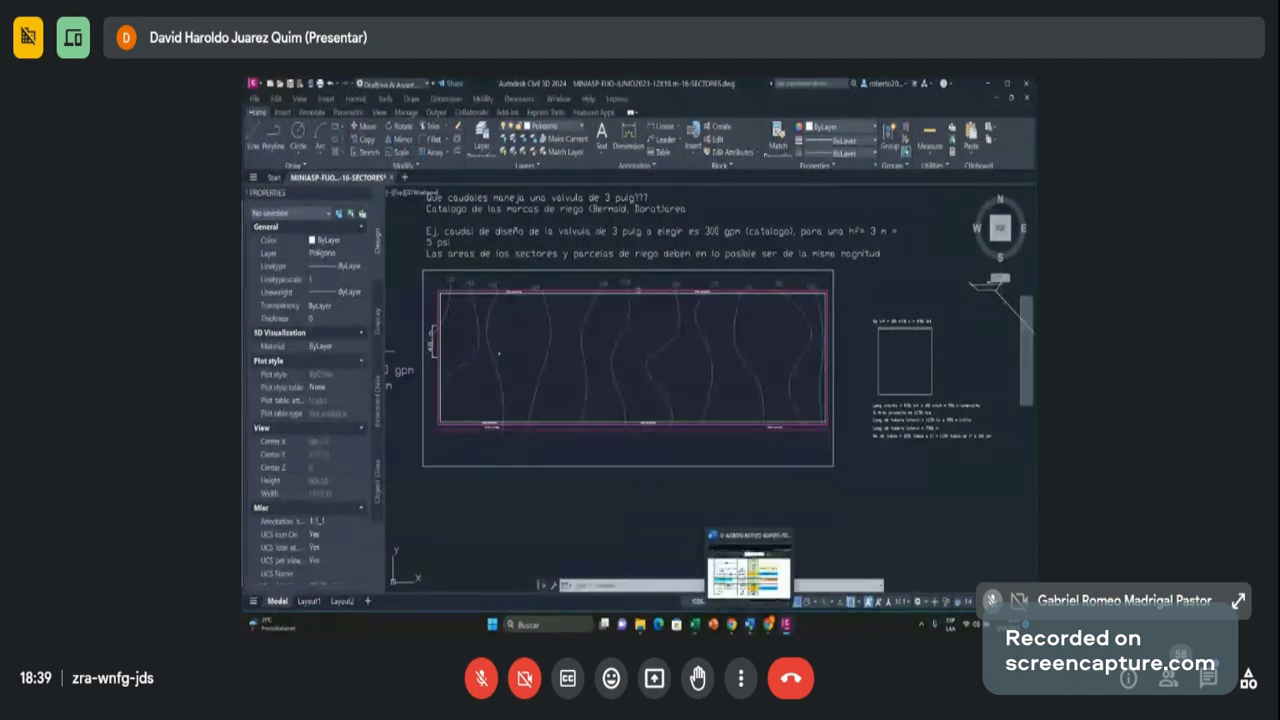
{"action": "left_click", "coordinate": [748, 585]}
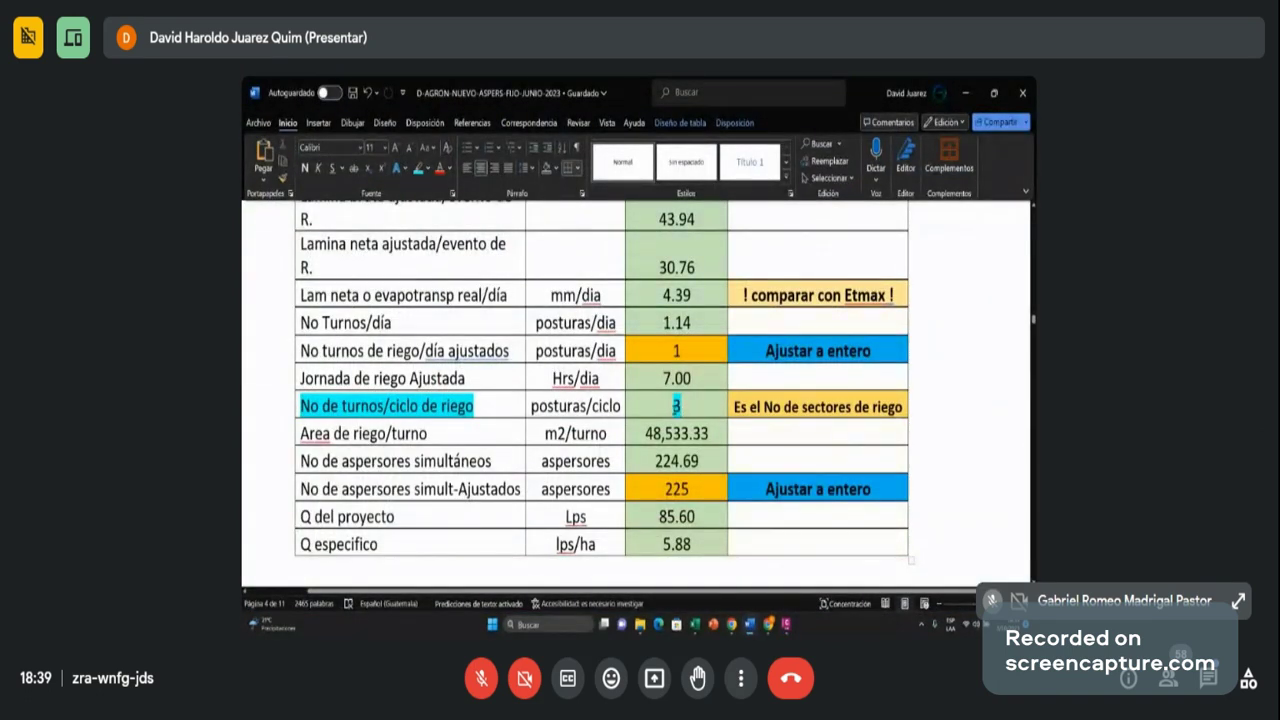
{"action": "mouse_move", "coordinate": [786, 624]}
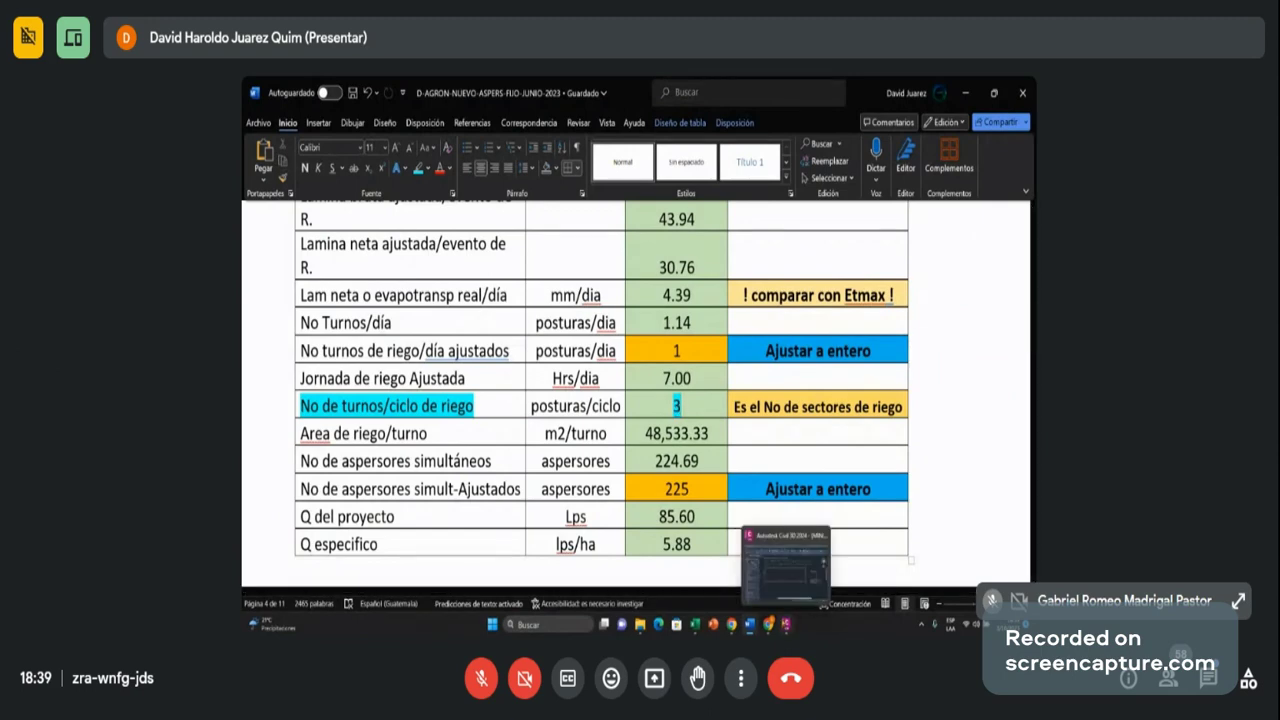
{"action": "left_click", "coordinate": [800, 550]}
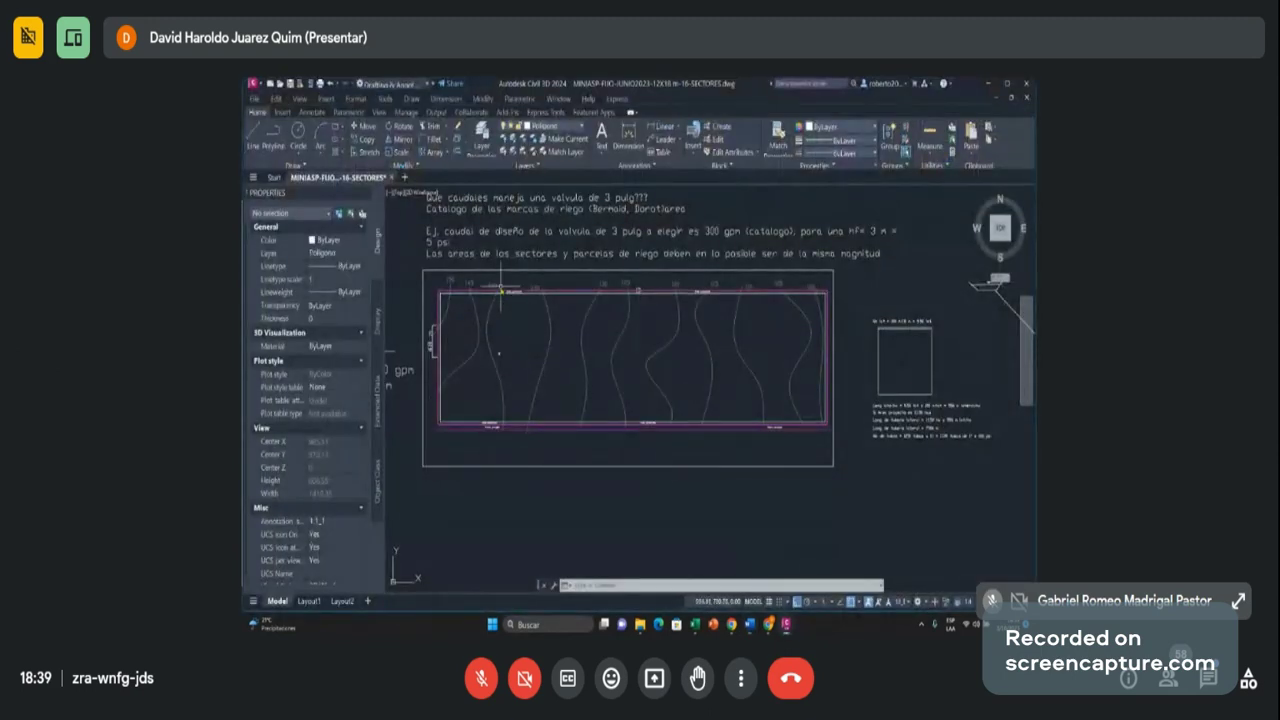